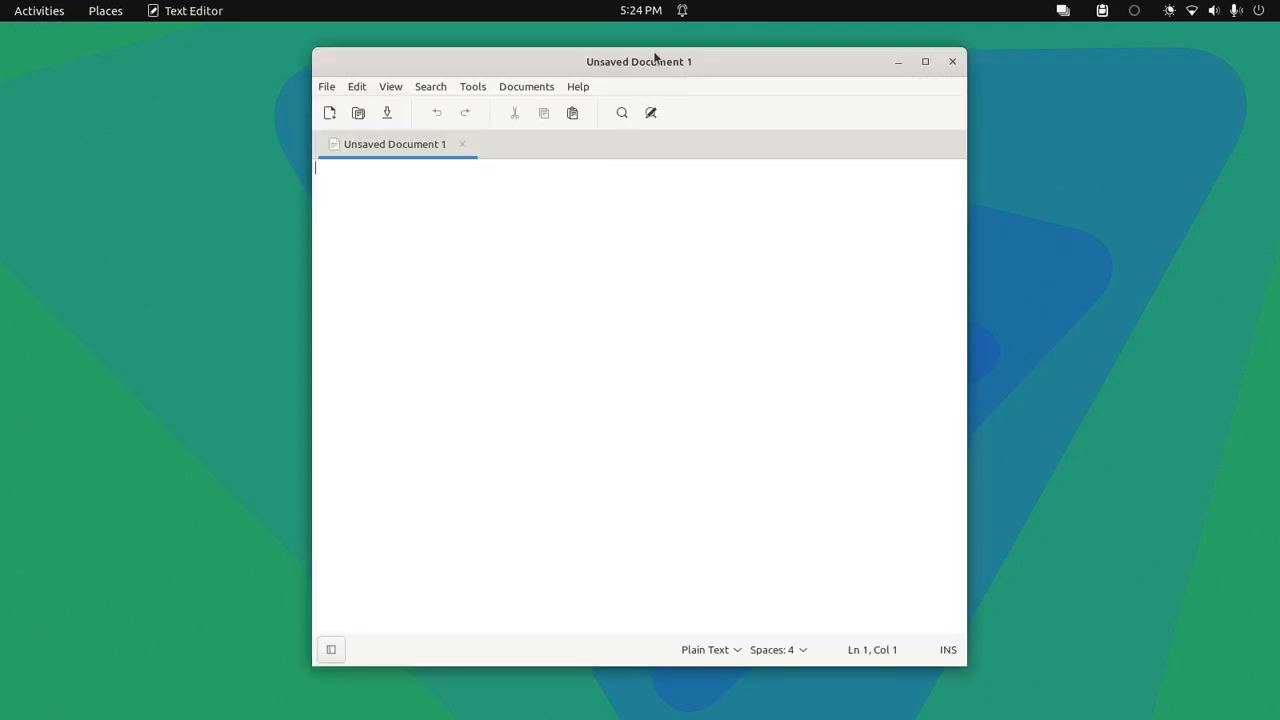
- Write "Gparted" on the first line of the blank document and "manage disk and partition" on the second line
text(G)
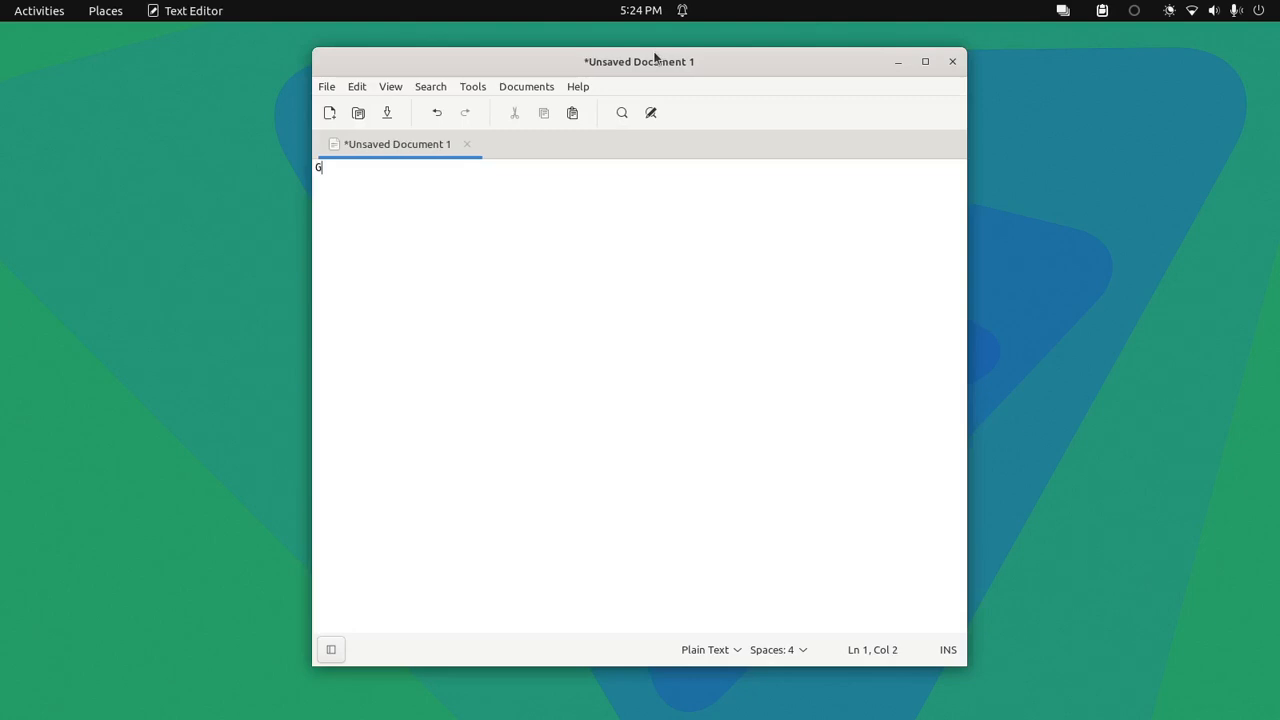
text(parted  ID)
key(BackSpace)
key(BackSpace)
text(manage i)
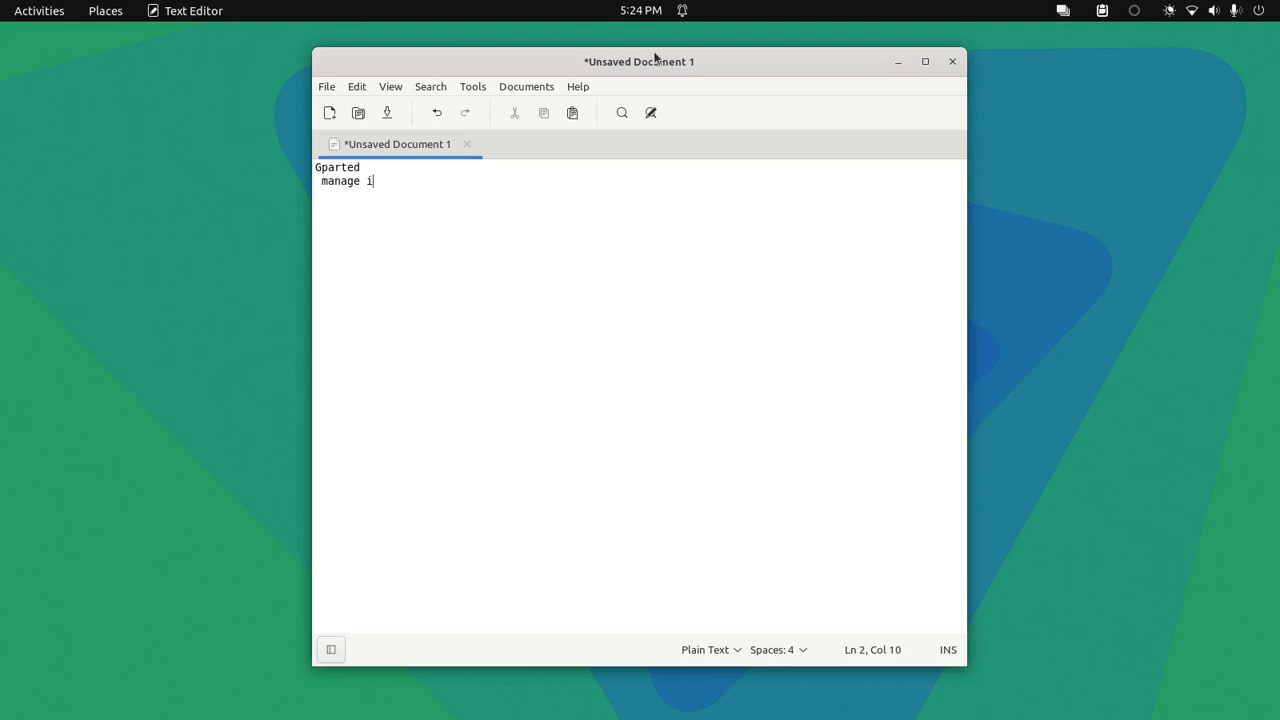
text(d)
key(BackSpace)
key(BackSpace)
text(disk an)
key(BackSpace)
text(d partition)
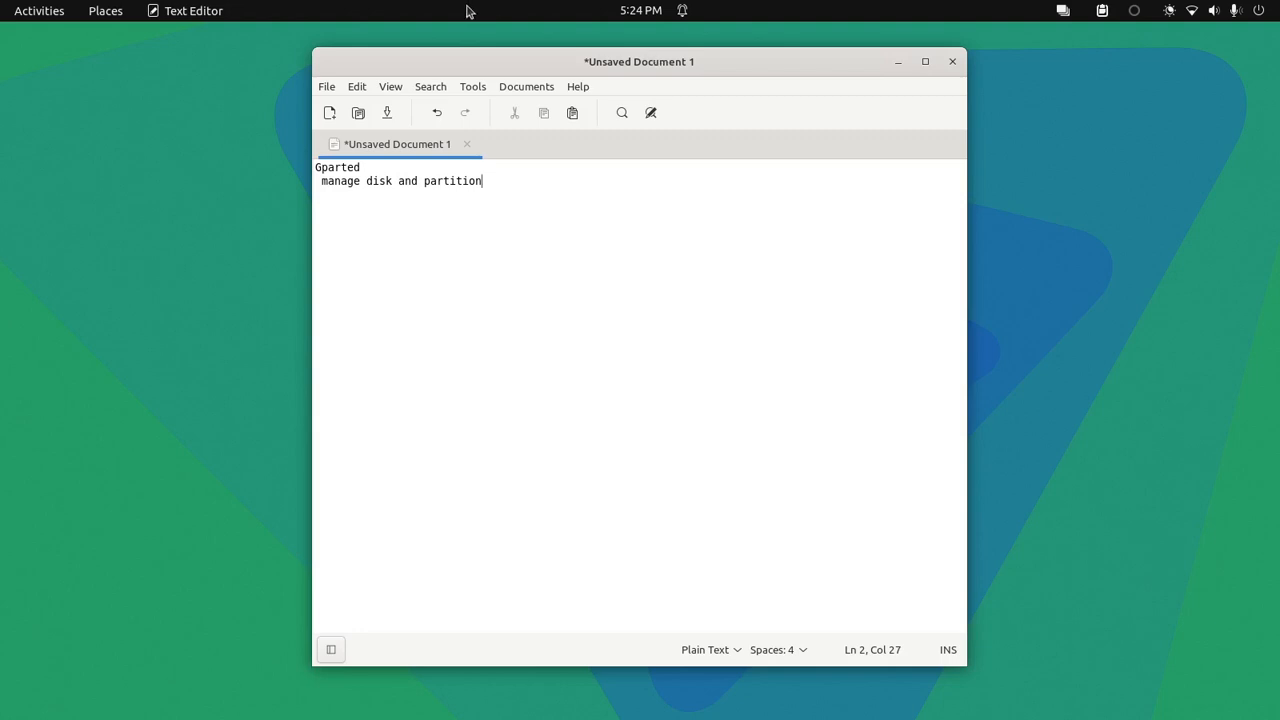
- Add two blank lines at the start of the document and insert "install the" before Gparted
key(ctrl+Left)
click(657, 174)
click(531, 191)
key(ctrl+Home)
key(Return)
key(Return)
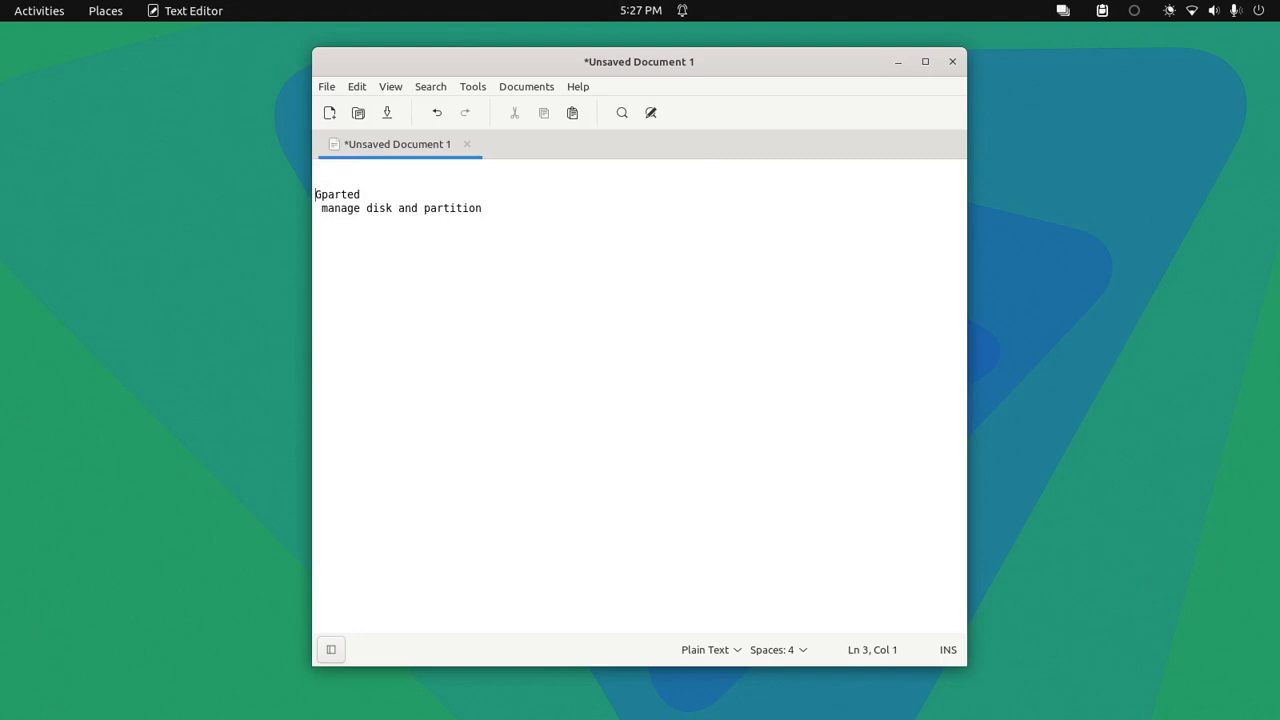
text(install ther)
key(BackSpace)
key(BackSpace)
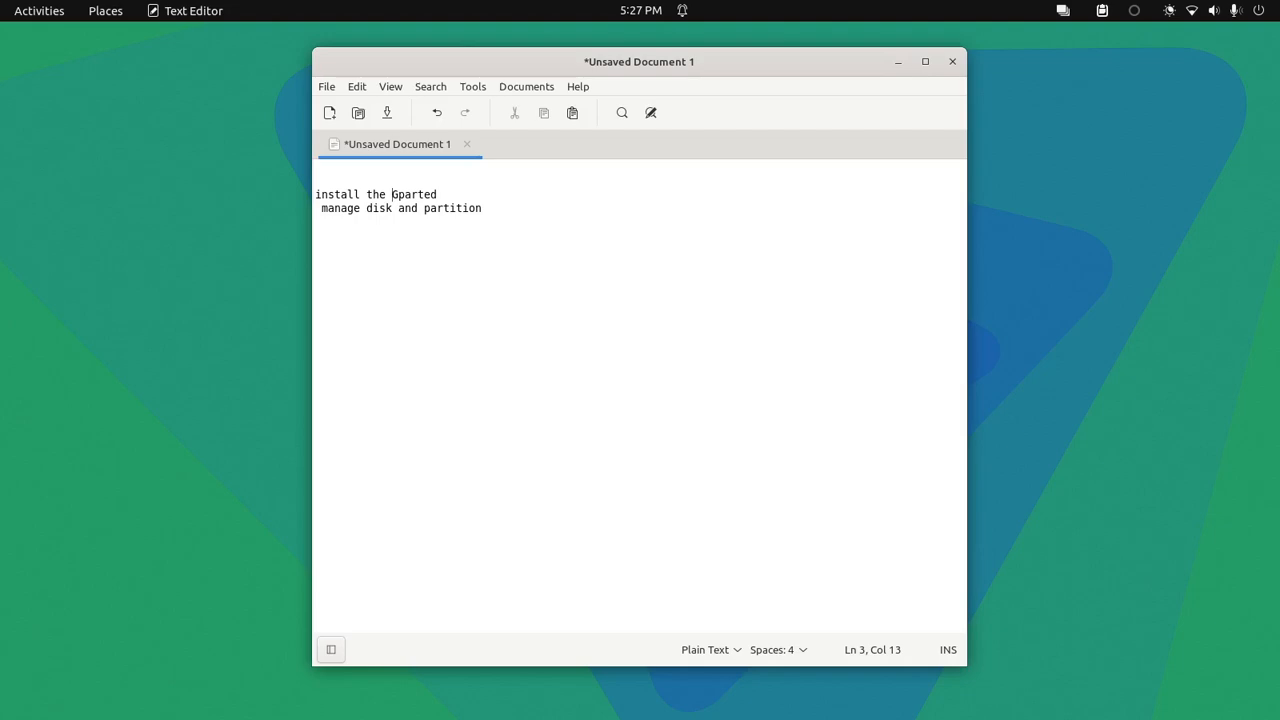
key(super)
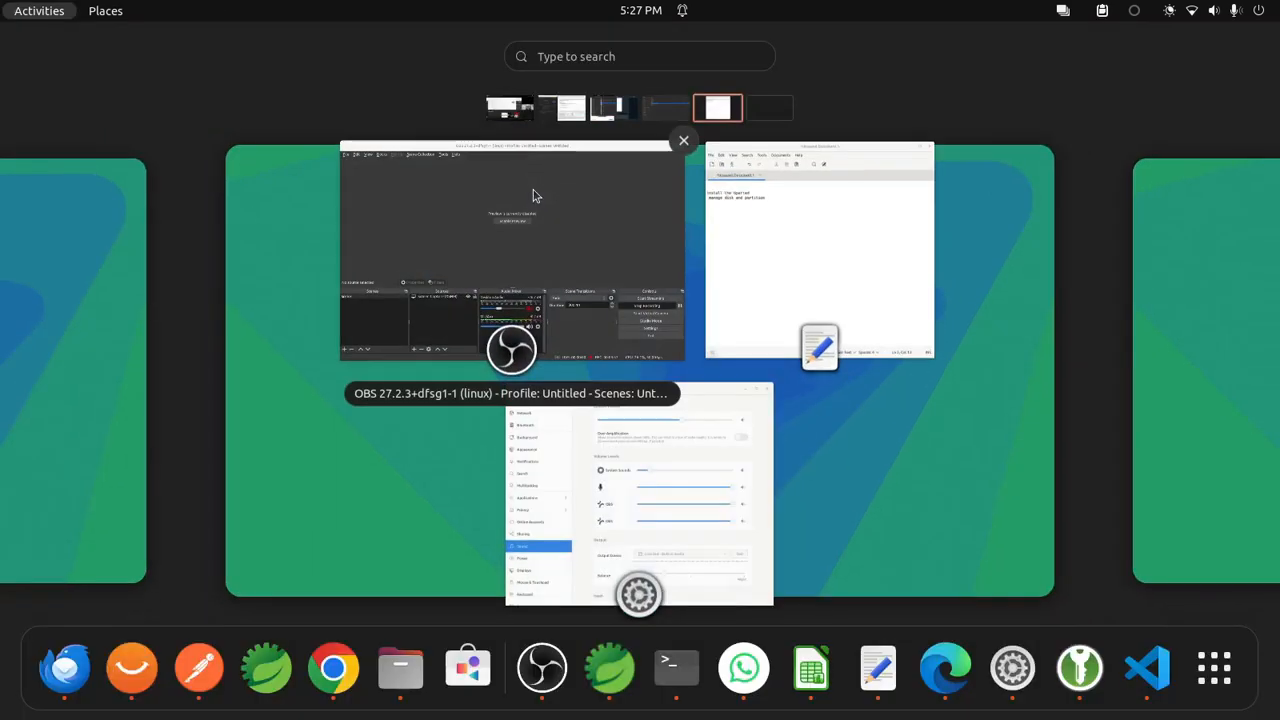
text(term)
key(Return)
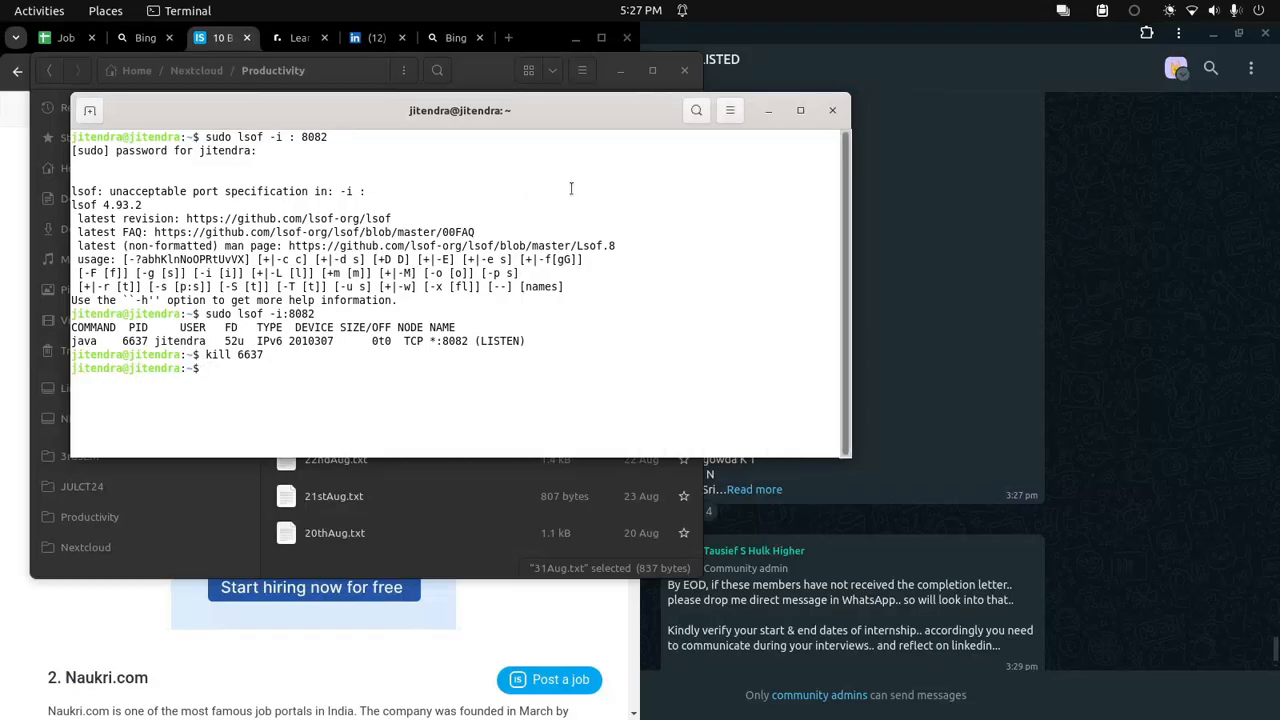
- Switch to an empty workspace and open a new Terminal window there
key(super)
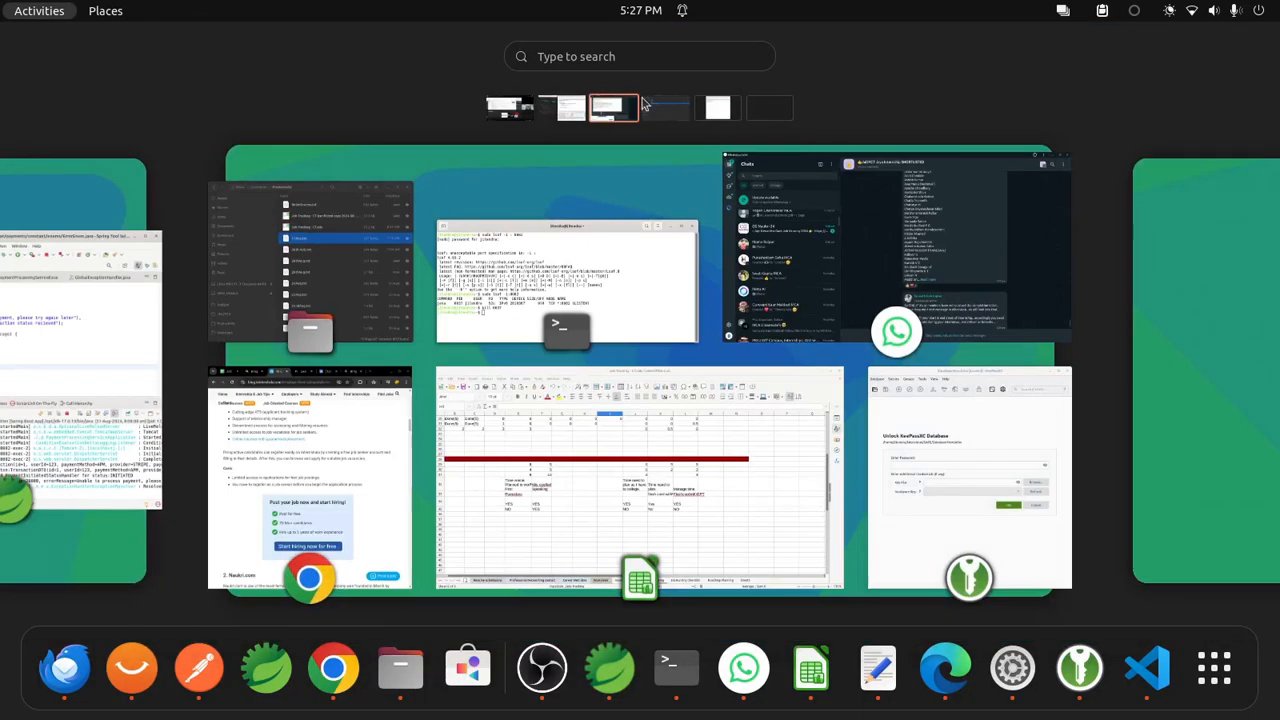
click(685, 112)
click(760, 110)
click(769, 118)
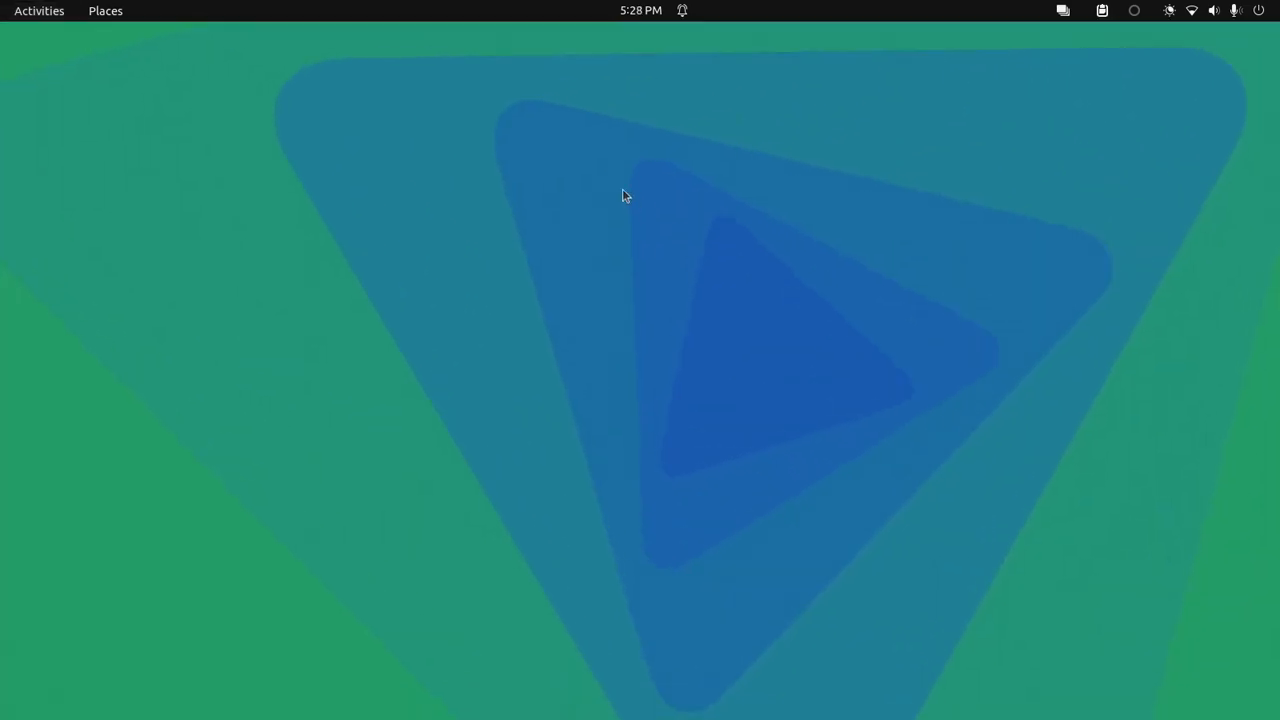
right_click(620, 182)
click(578, 153)
key(super)
text(ter)
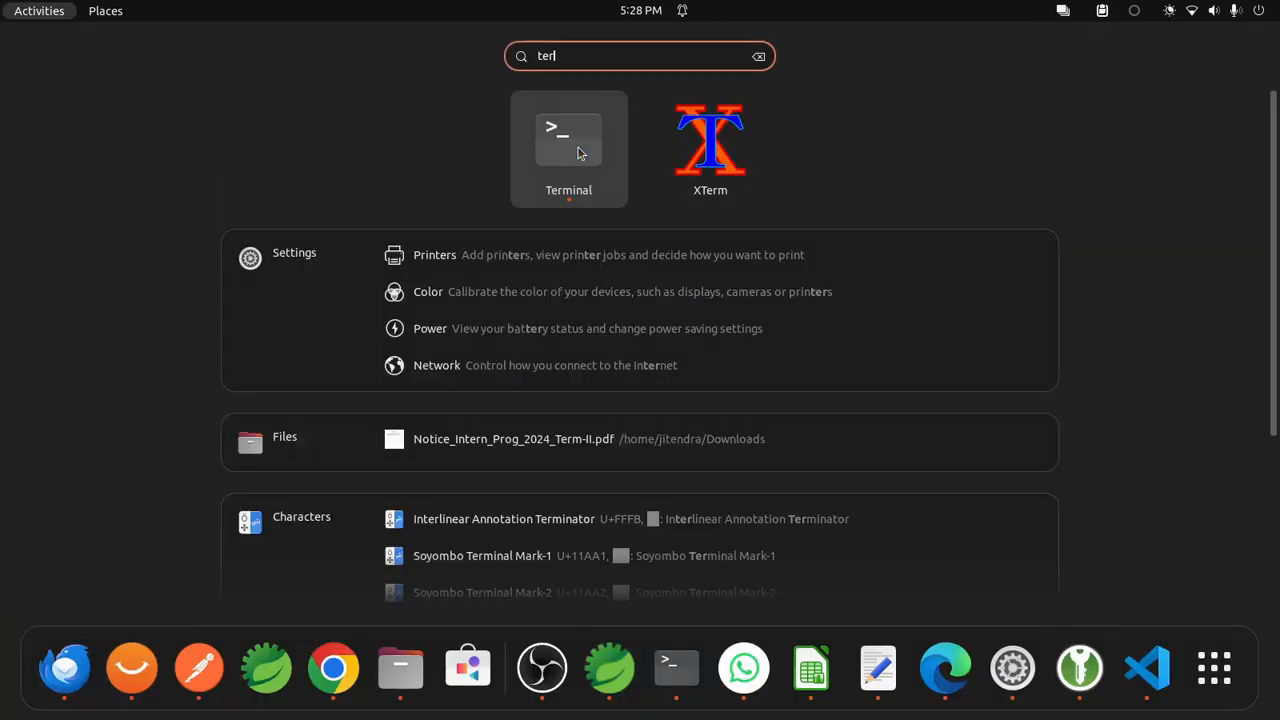
right_click(578, 153)
click(729, 108)
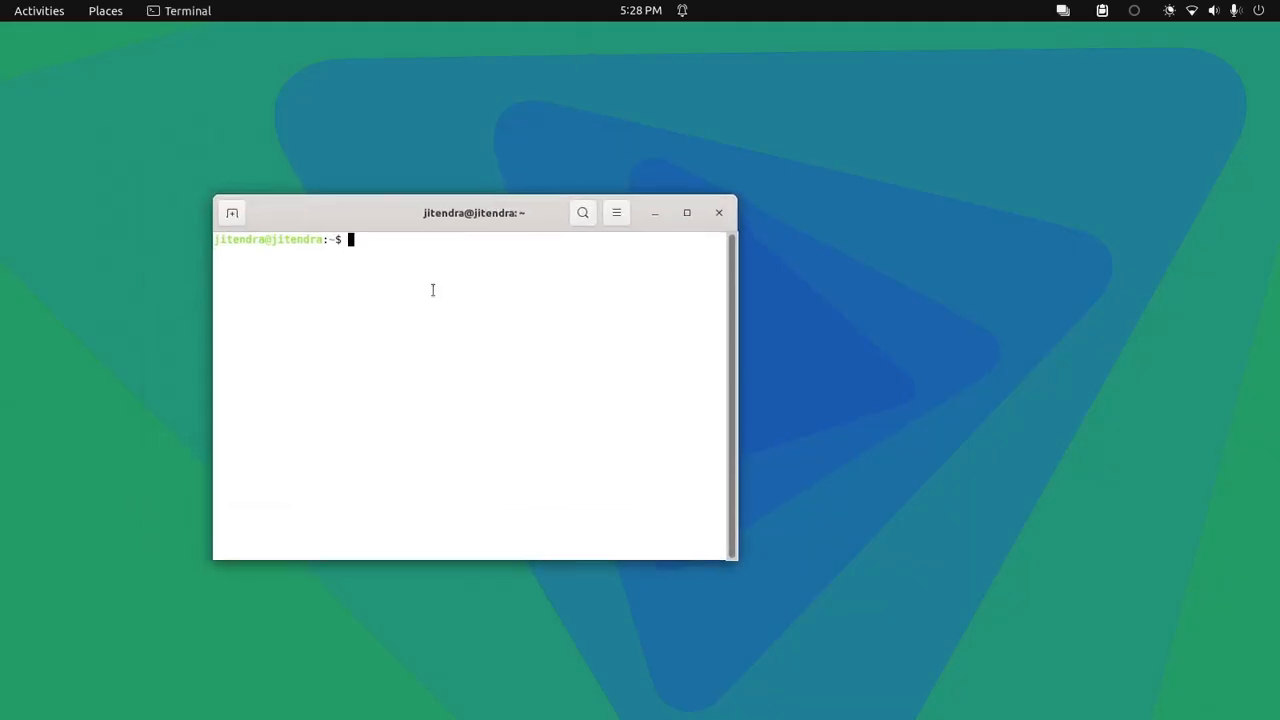
- Run "sudo apt install gparted" and enter the sudo password when asked
text(sudo apt install gparted)
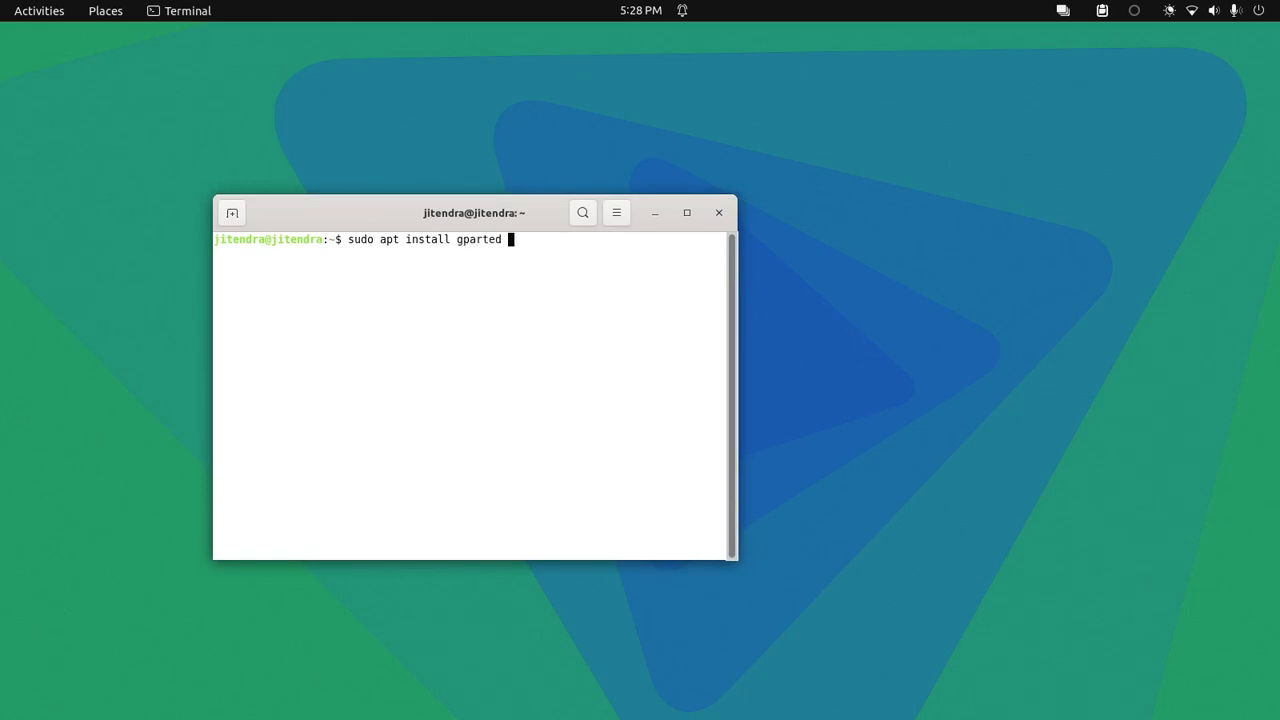
key(Return)
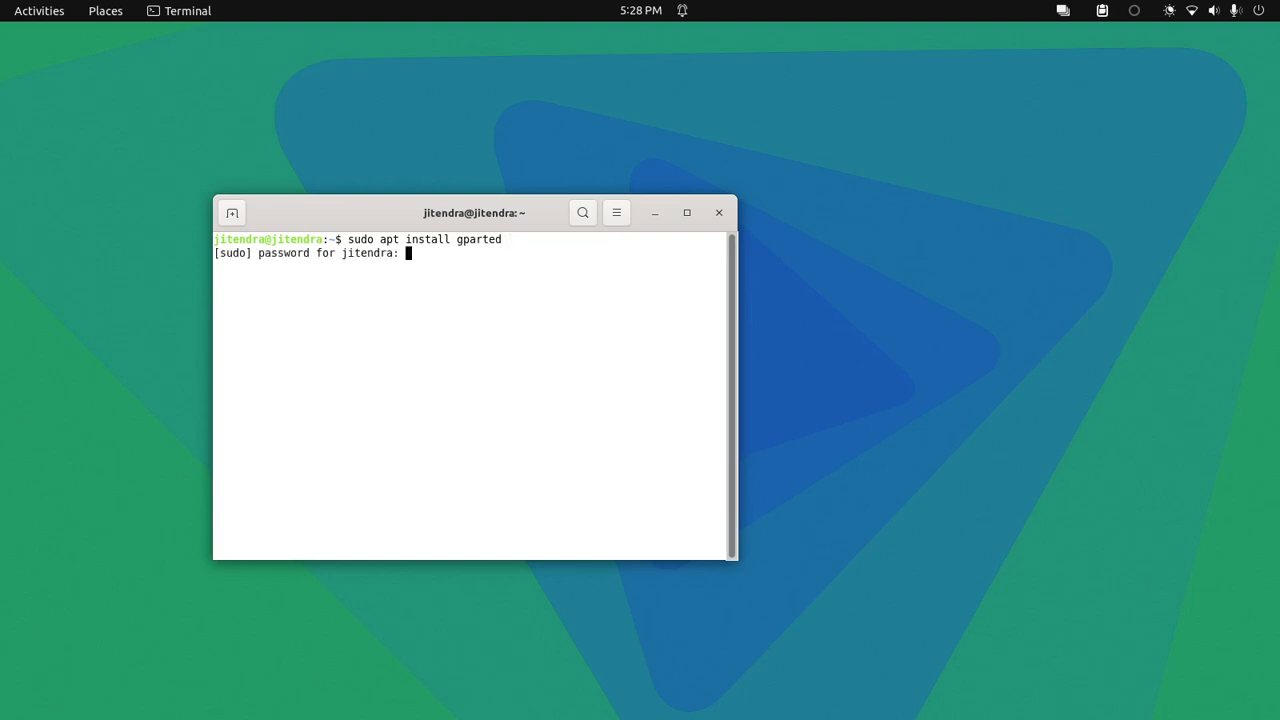
text(**********)
key(Return)
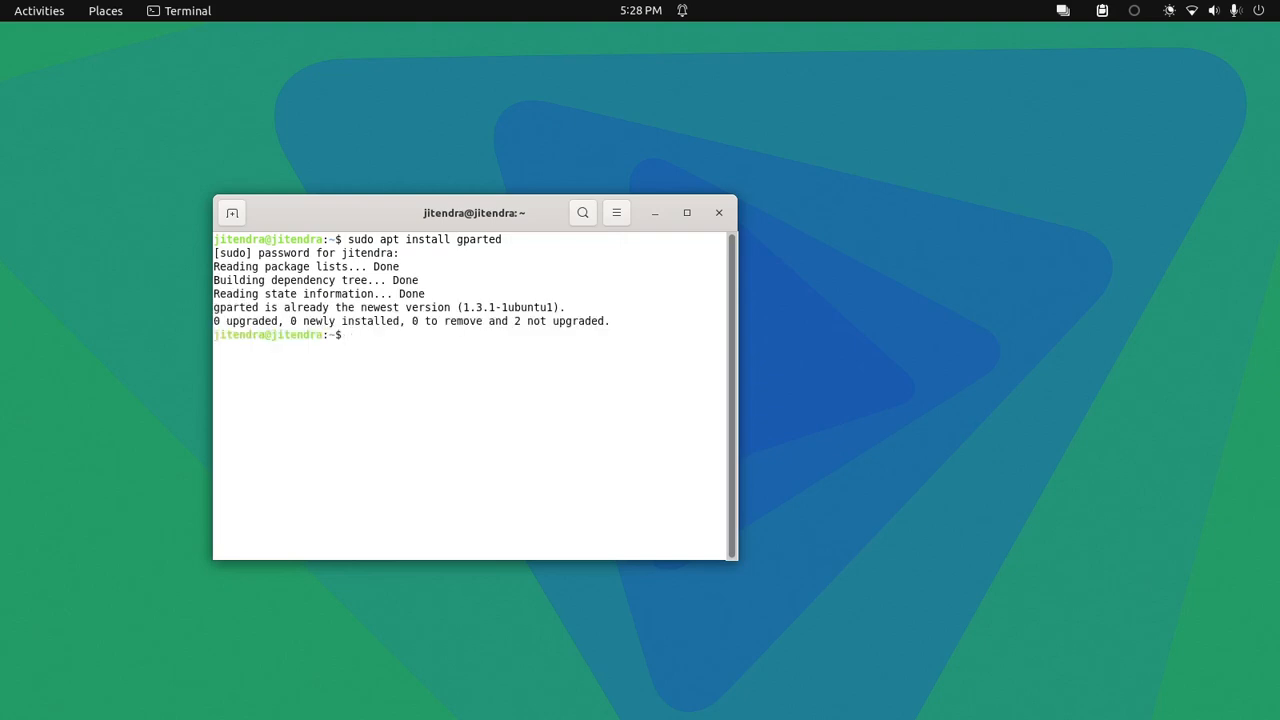
text(sudo apt update)
key(Return)
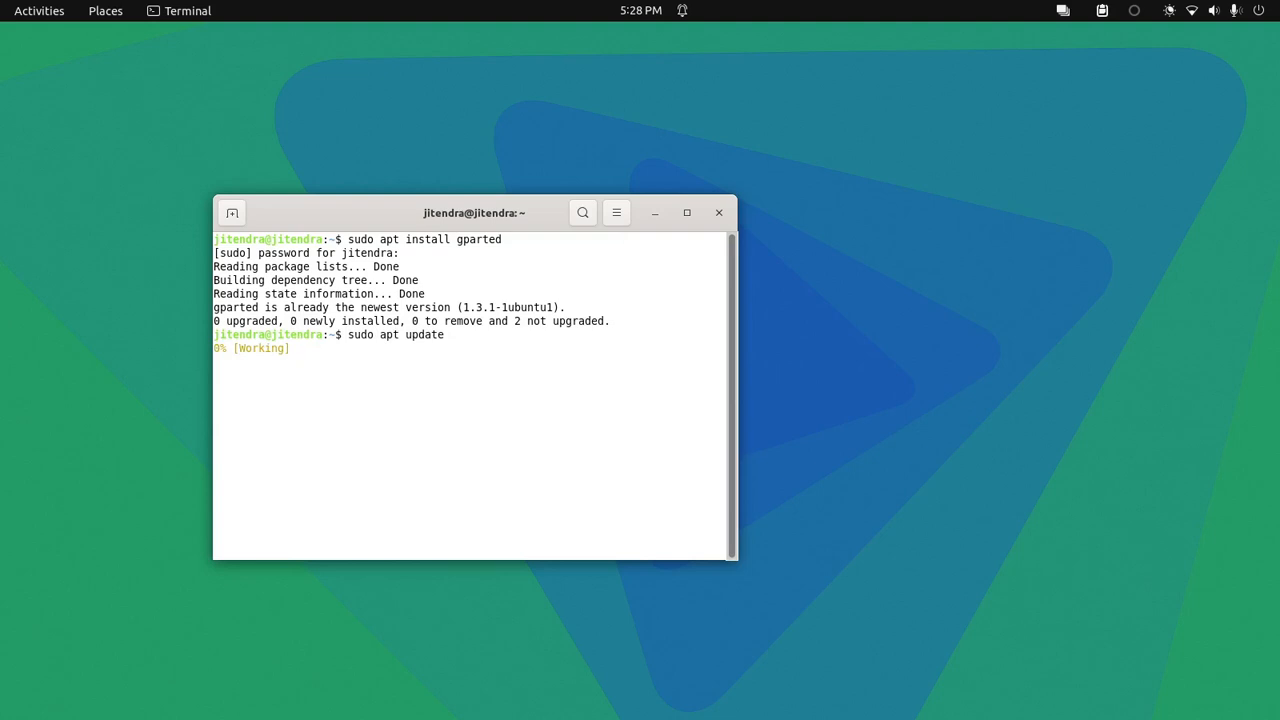
key(ctrl+c)
- Run the "sudo apt install gparted" command again
key(Up)
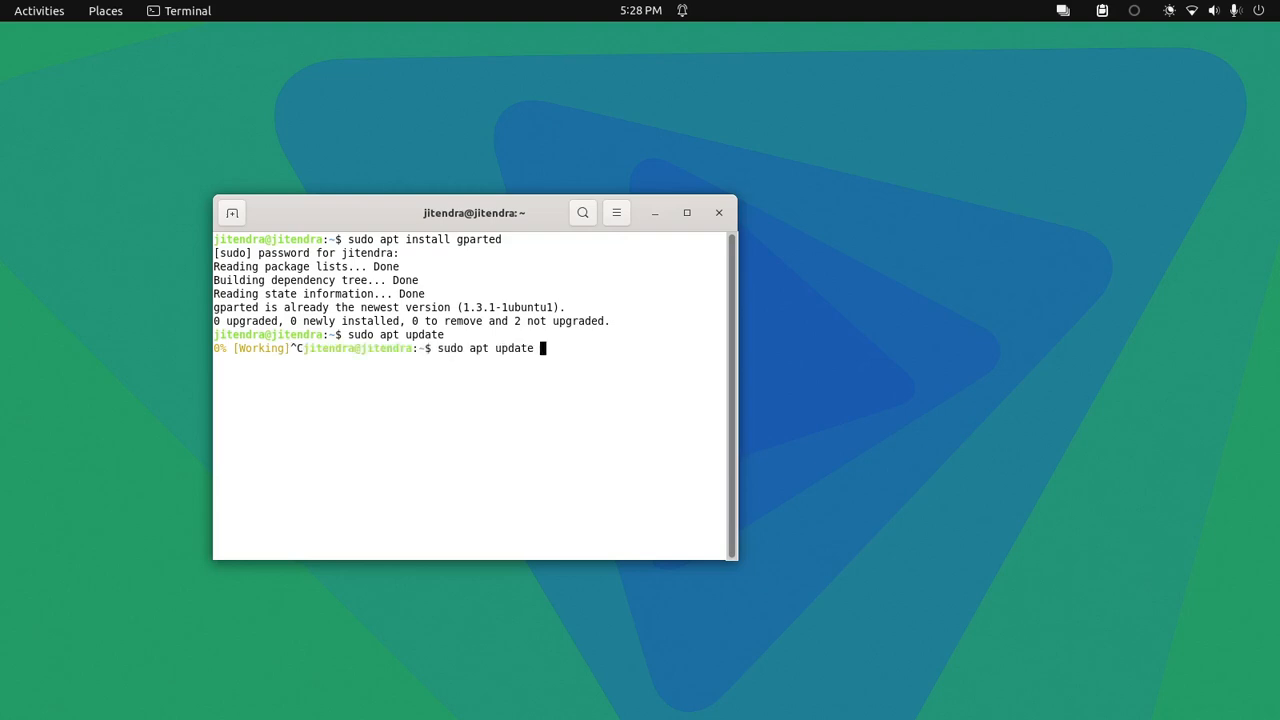
key(Up)
key(Return)
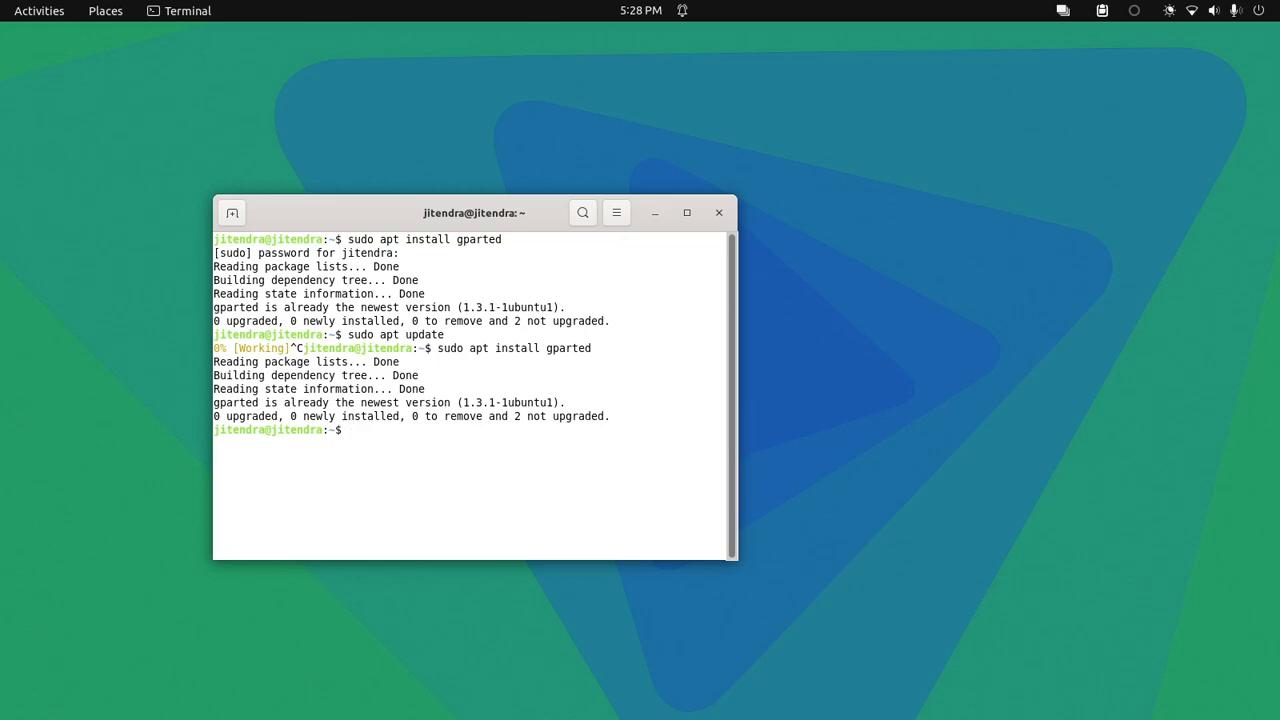
- Search the installed applications for GParted, then return to the terminal without launching it
key(super)
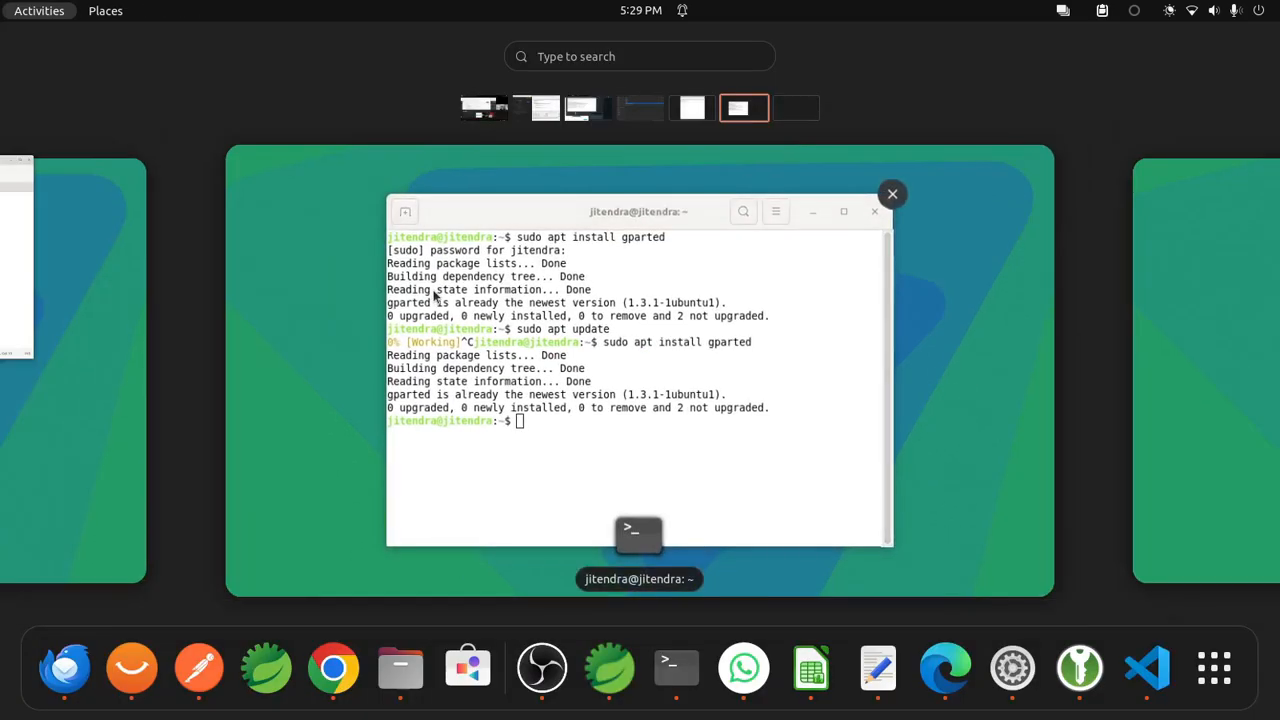
text(g)
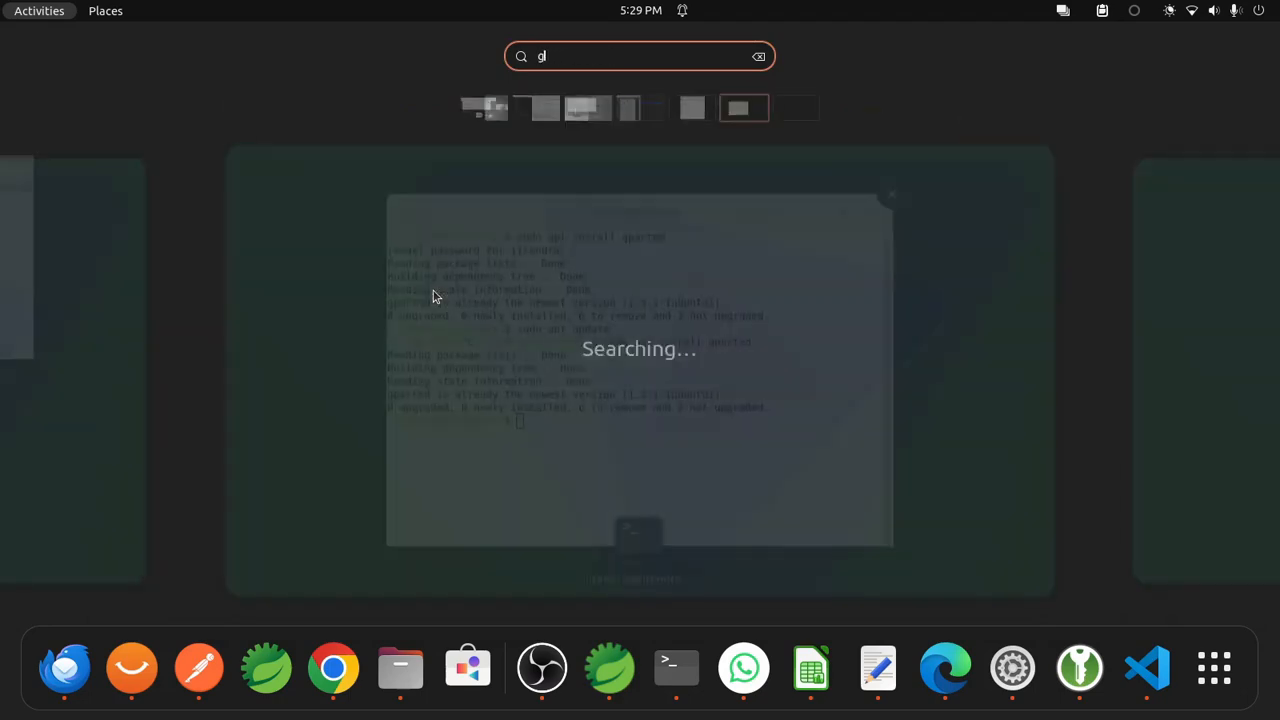
text(part)
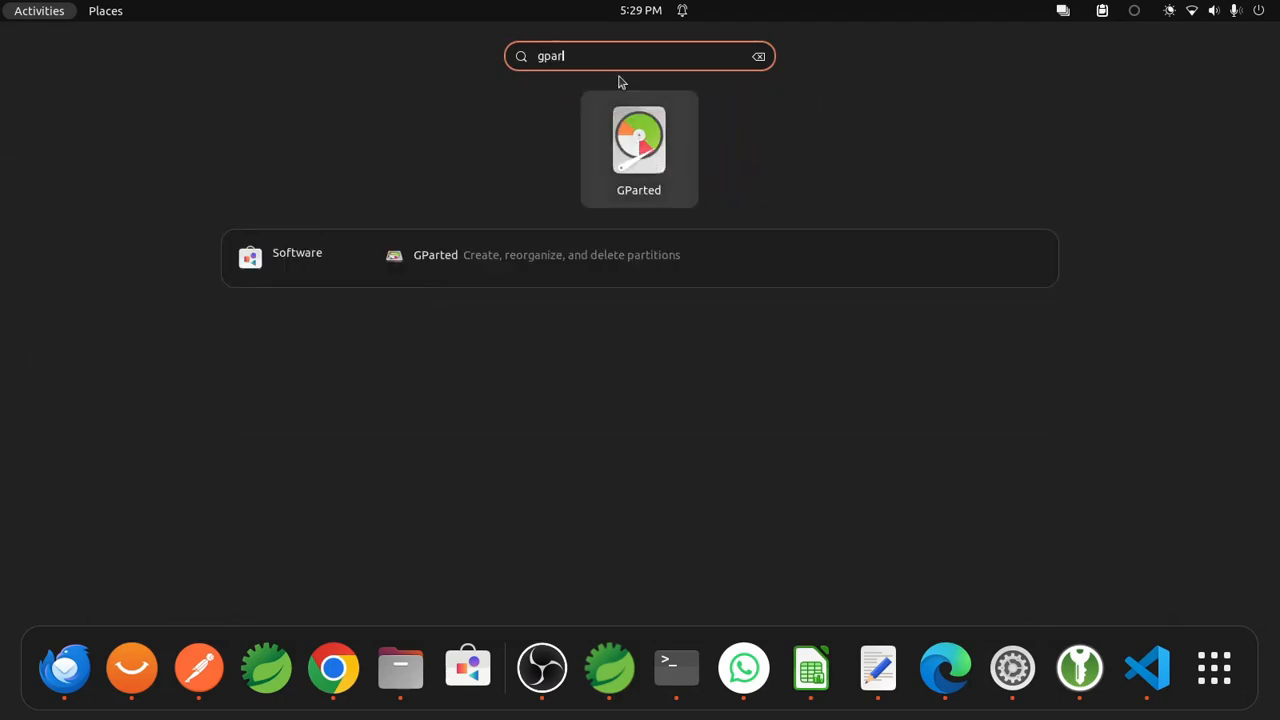
key(Escape)
key(Escape)
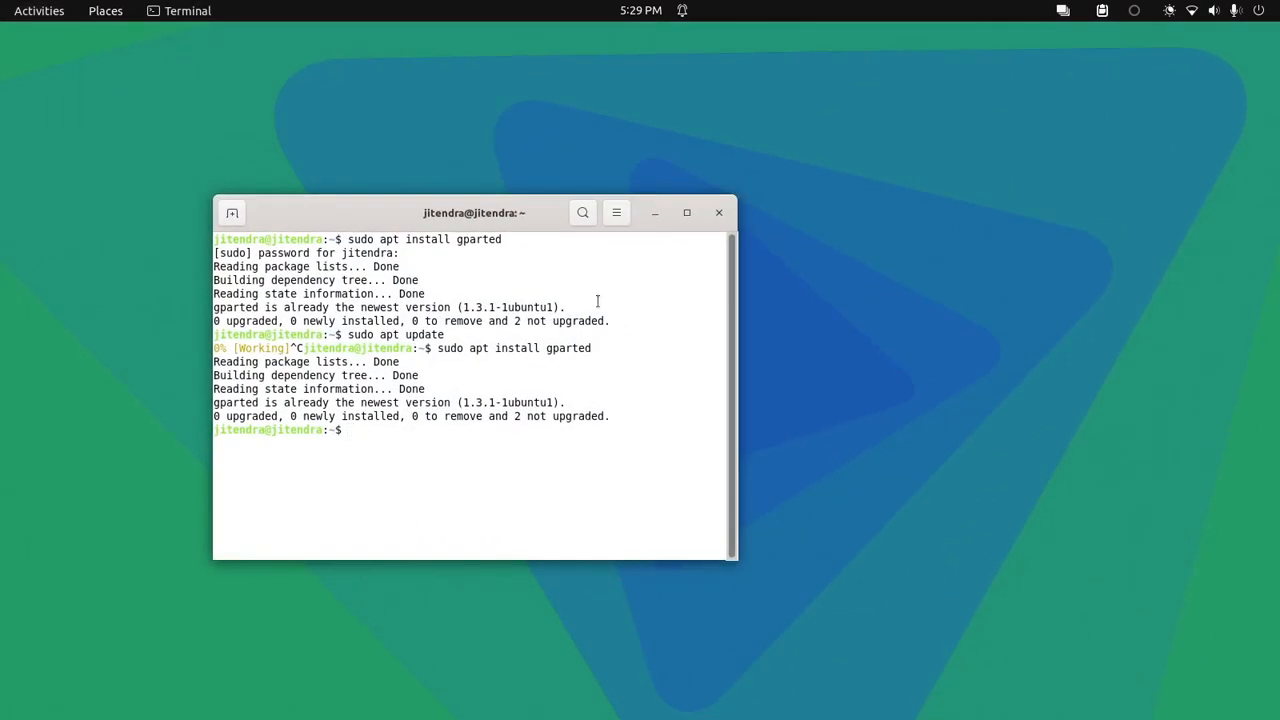
- Try launching gparted from the command line, start entering the account password, and dismiss the authentication request
text(gparted)
key(Return)
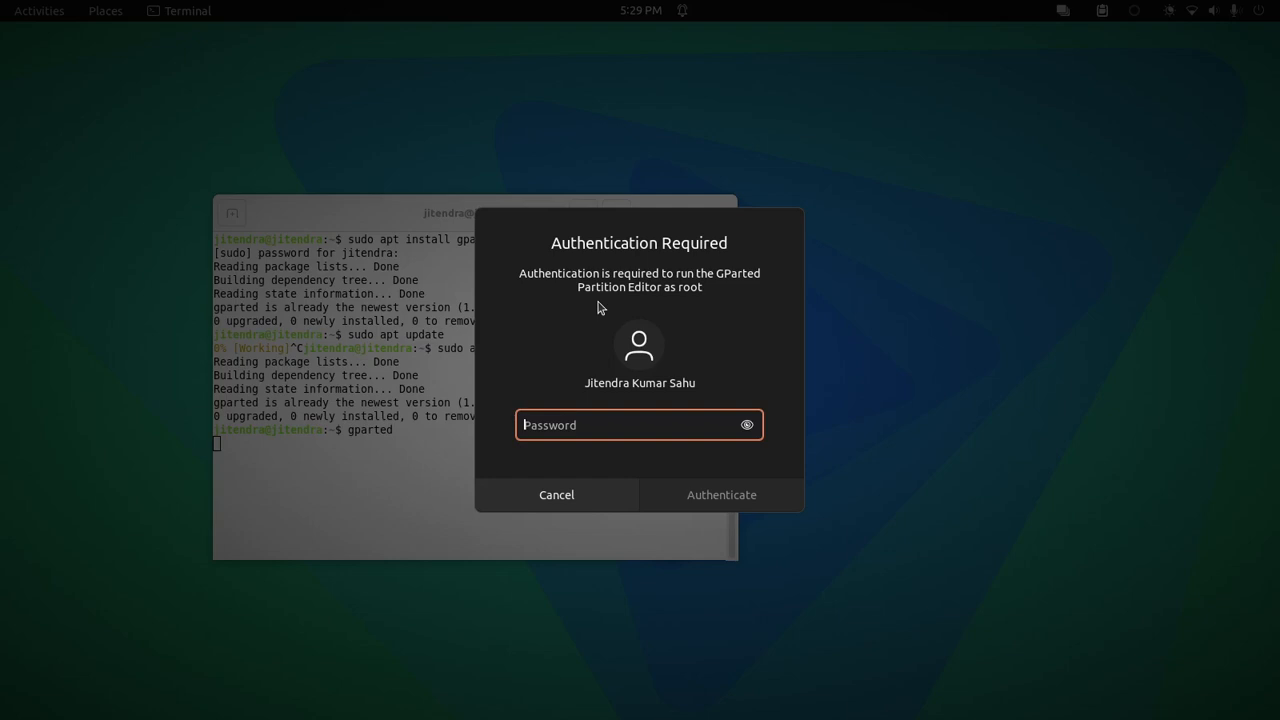
text(•••)
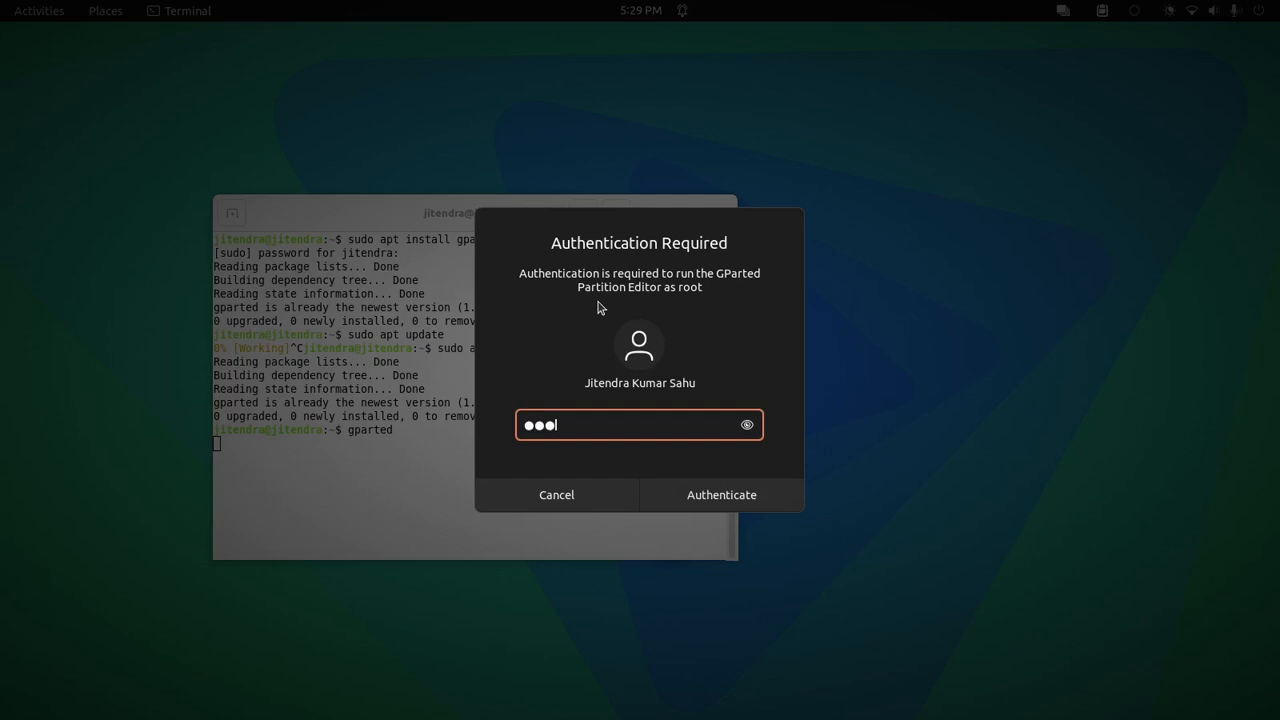
key(BackSpace)
key(BackSpace)
key(BackSpace)
text(••••)
key(Escape)
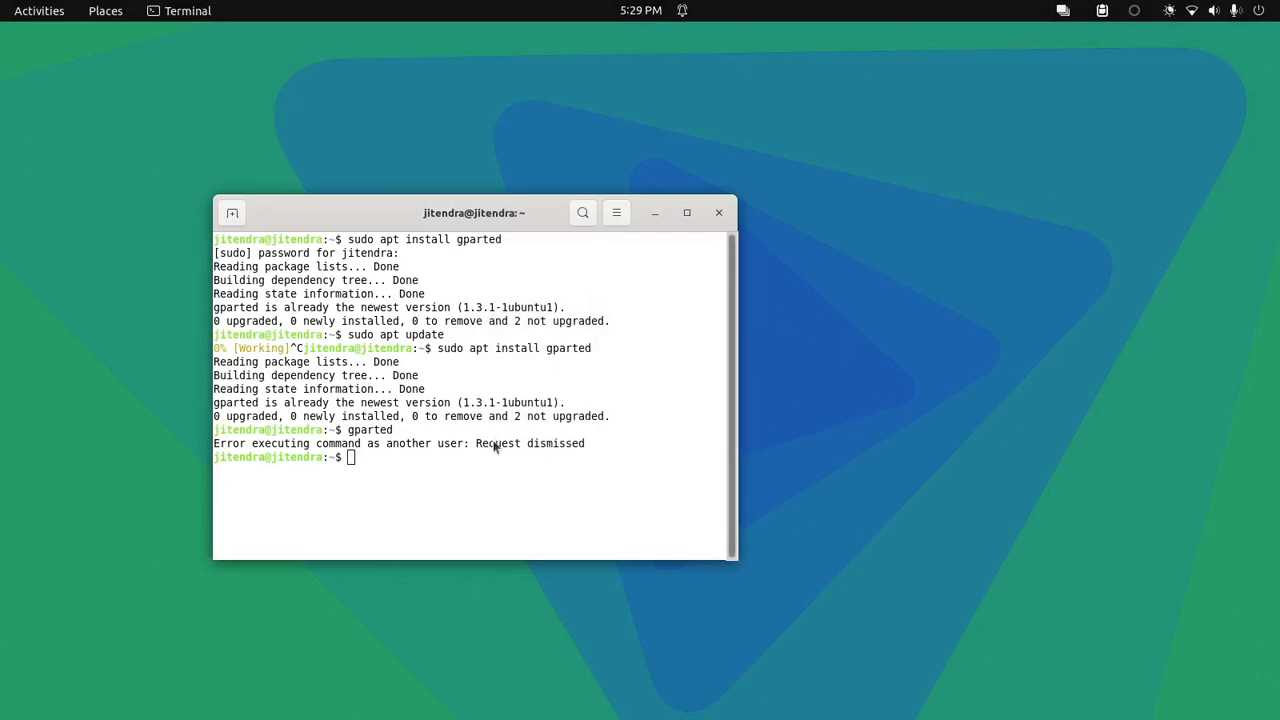
key(super)
text(searl)
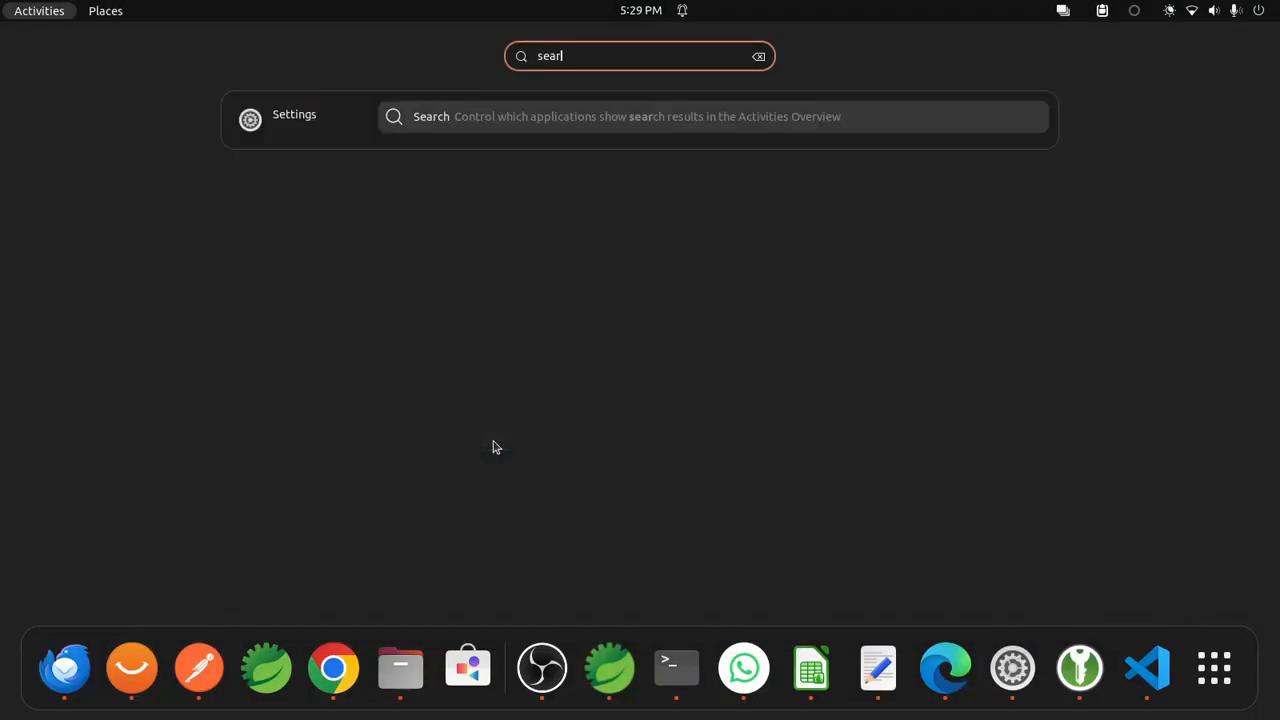
key(BackSpace)
key(BackSpace)
key(BackSpace)
key(BackSpace)
key(BackSpace)
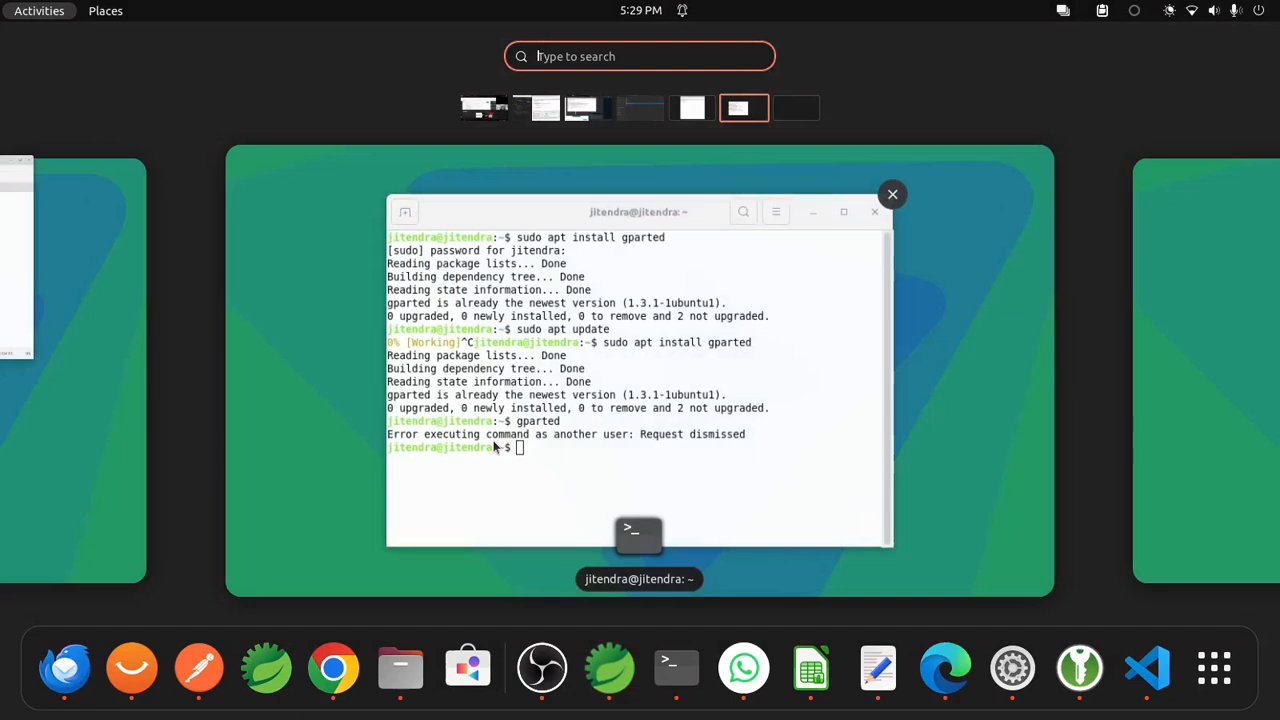
click(540, 450)
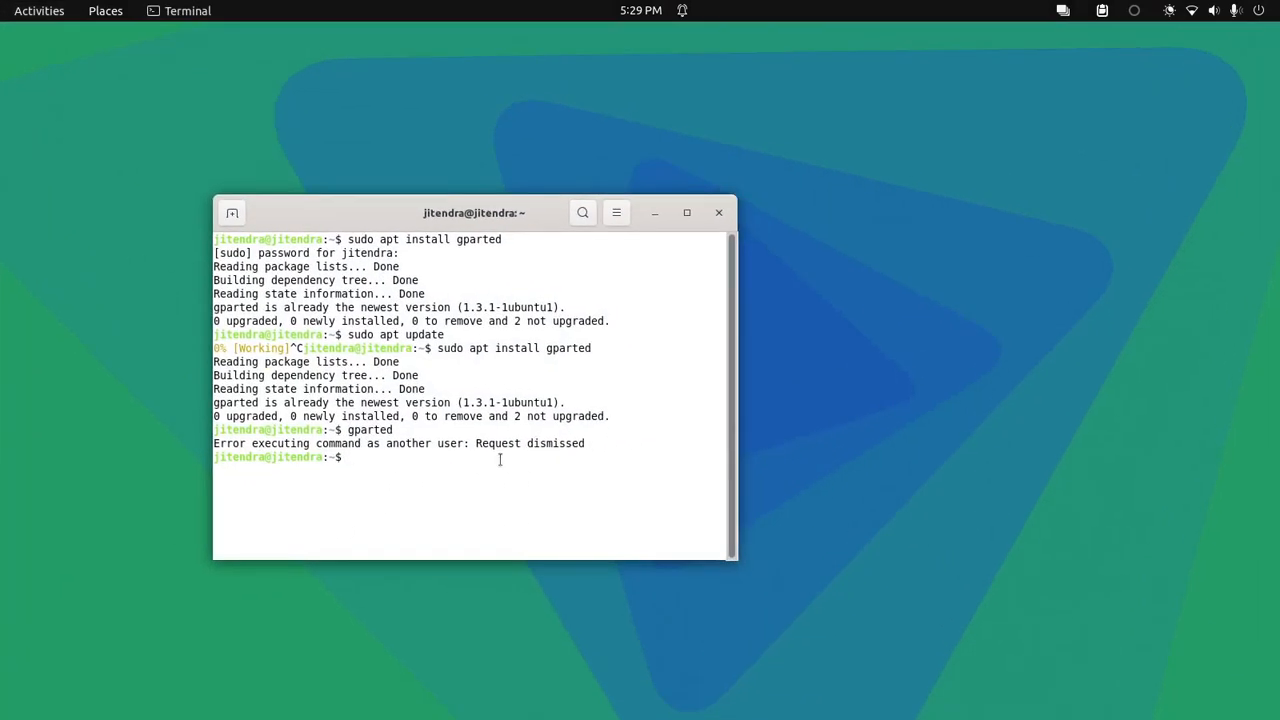
- Launch GParted as root with the "gparted" command and authenticate with the account password
text(gparted)
key(Return)
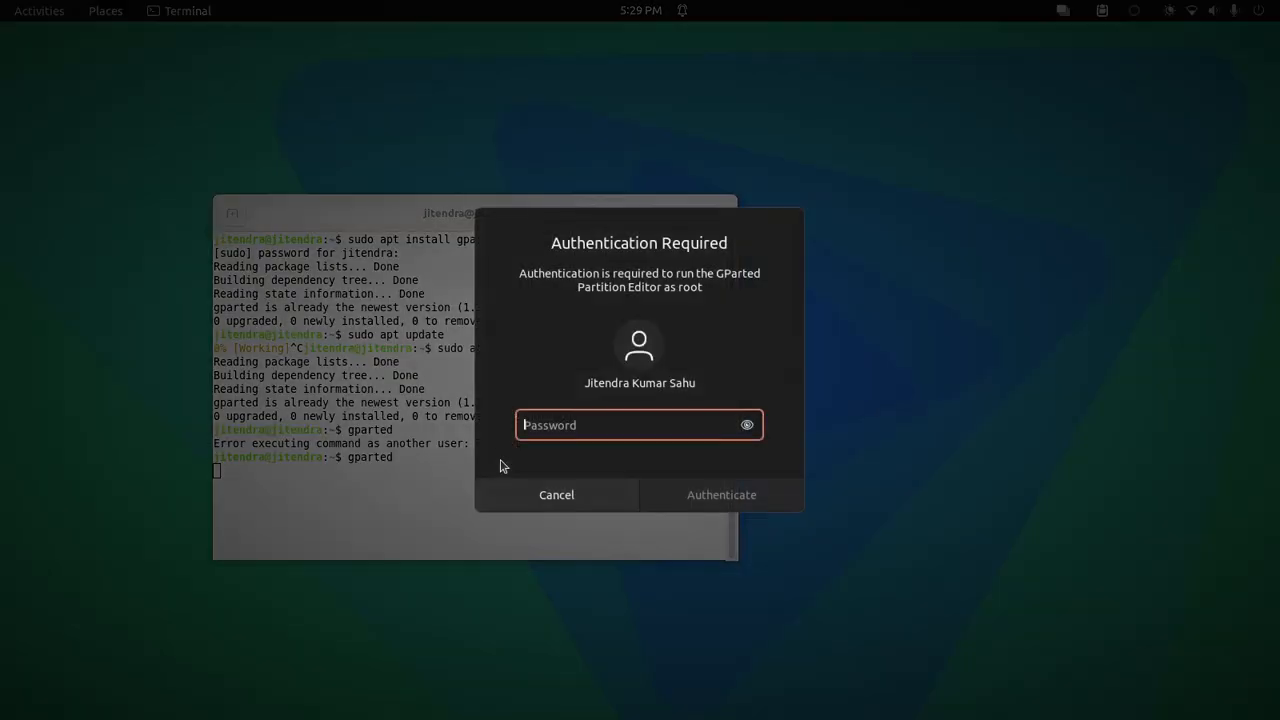
text(••••••••••)
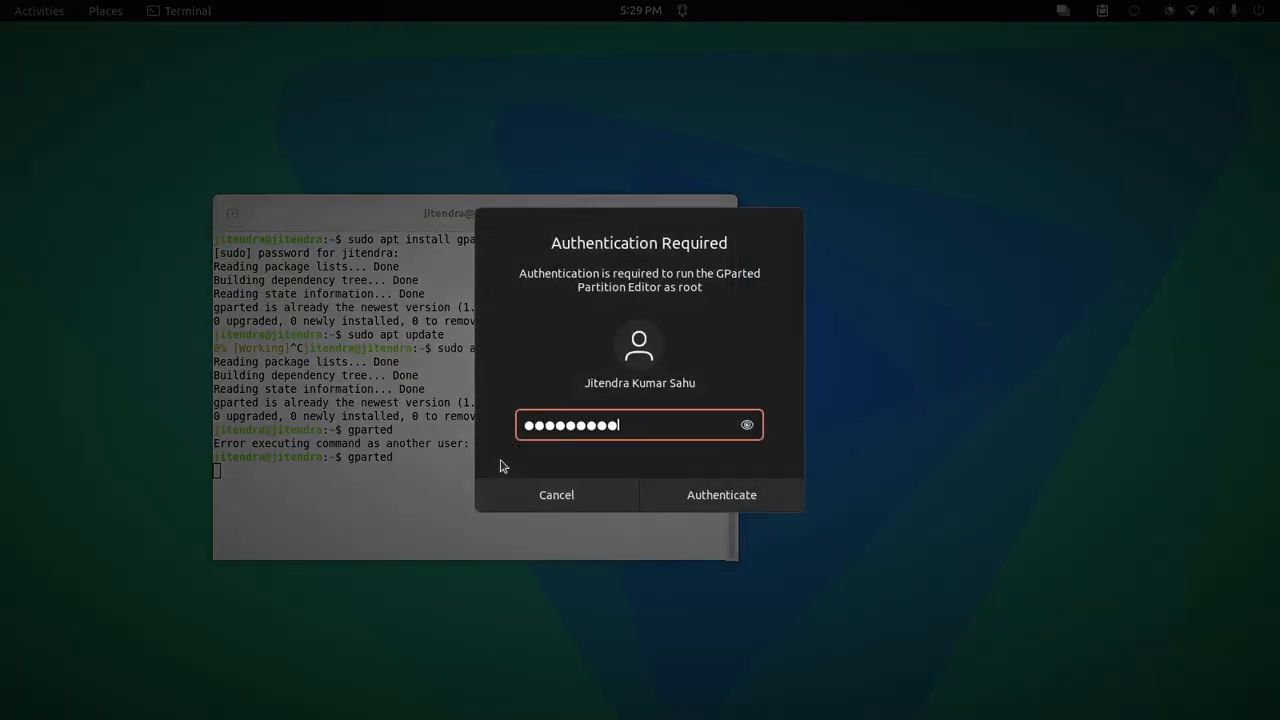
key(Return)
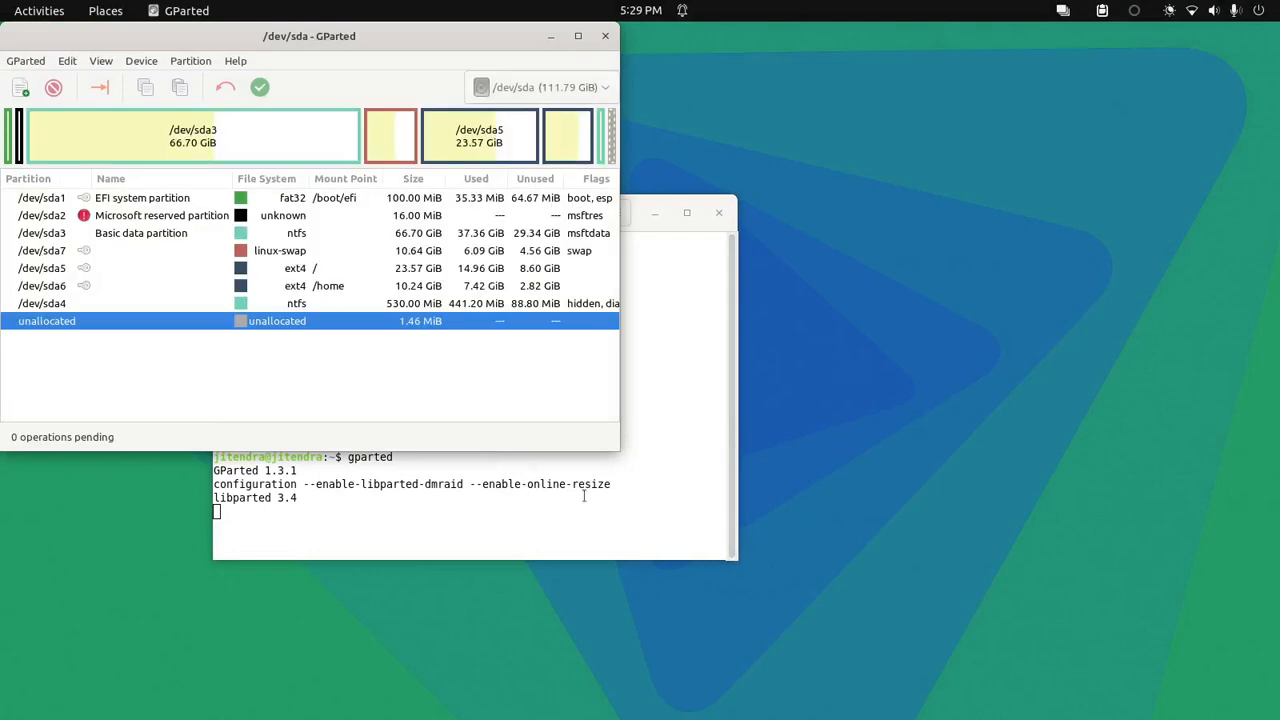
- Examine the configuration and libparted lines of GParted's output in the terminal
click(585, 494)
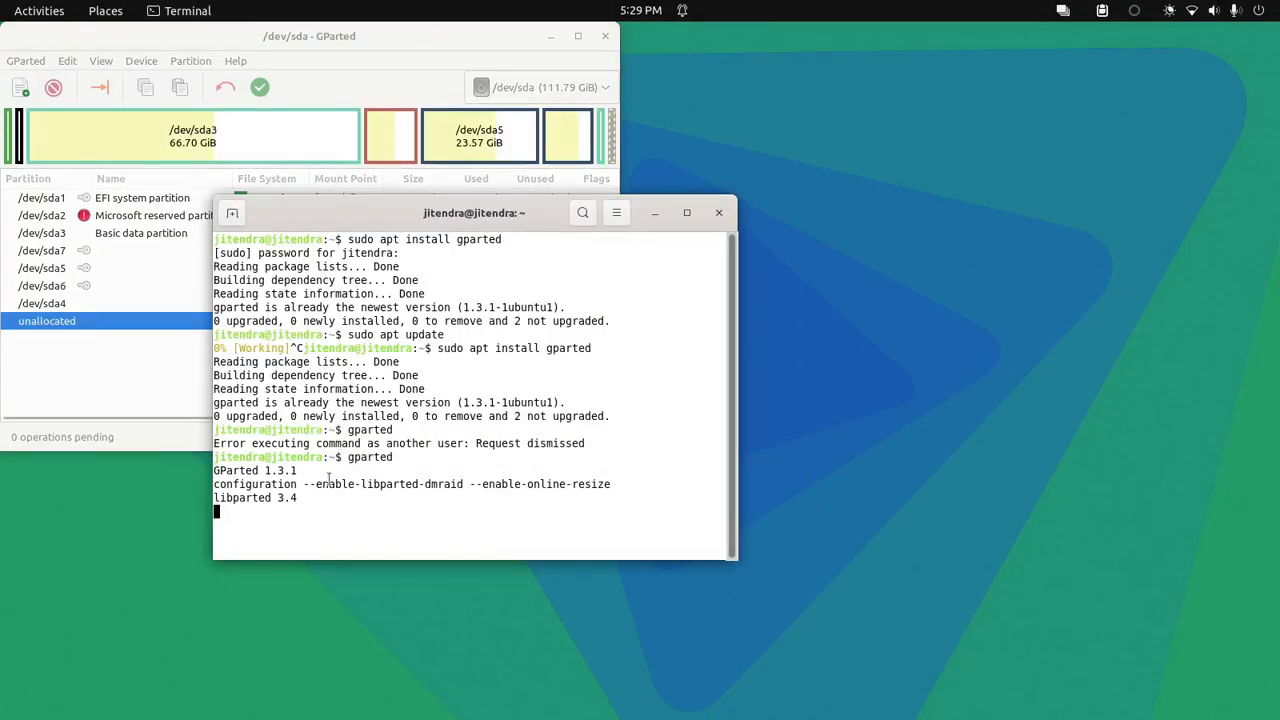
drag(239, 506, 205, 482)
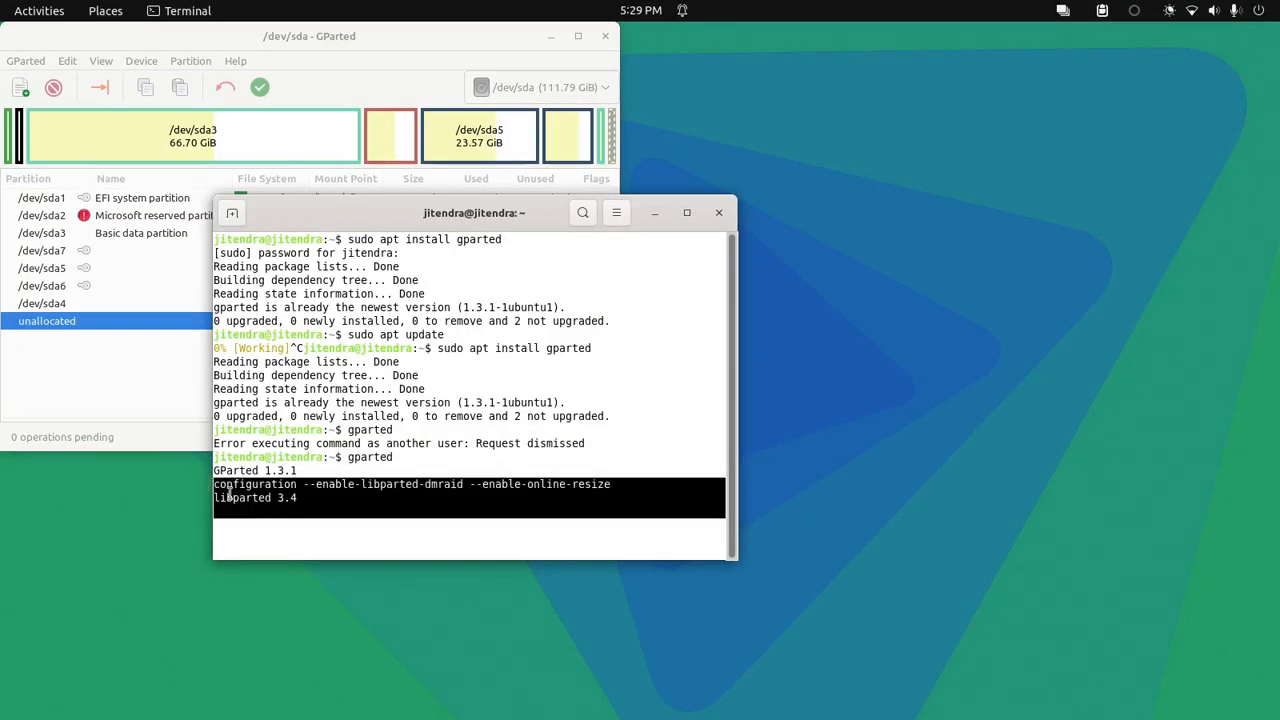
click(346, 531)
- Minimise the terminal, then move the GParted window toward the middle of the desktop and widen it to fit all partition columns
click(658, 212)
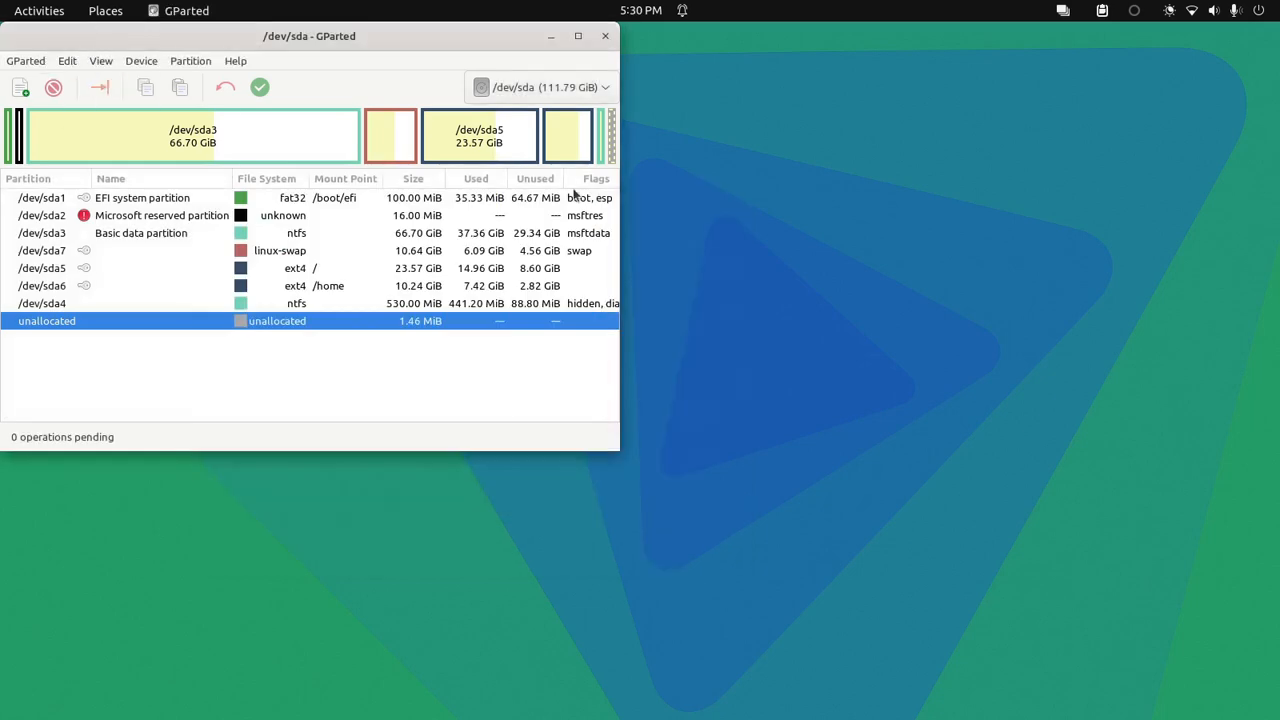
drag(366, 40, 652, 136)
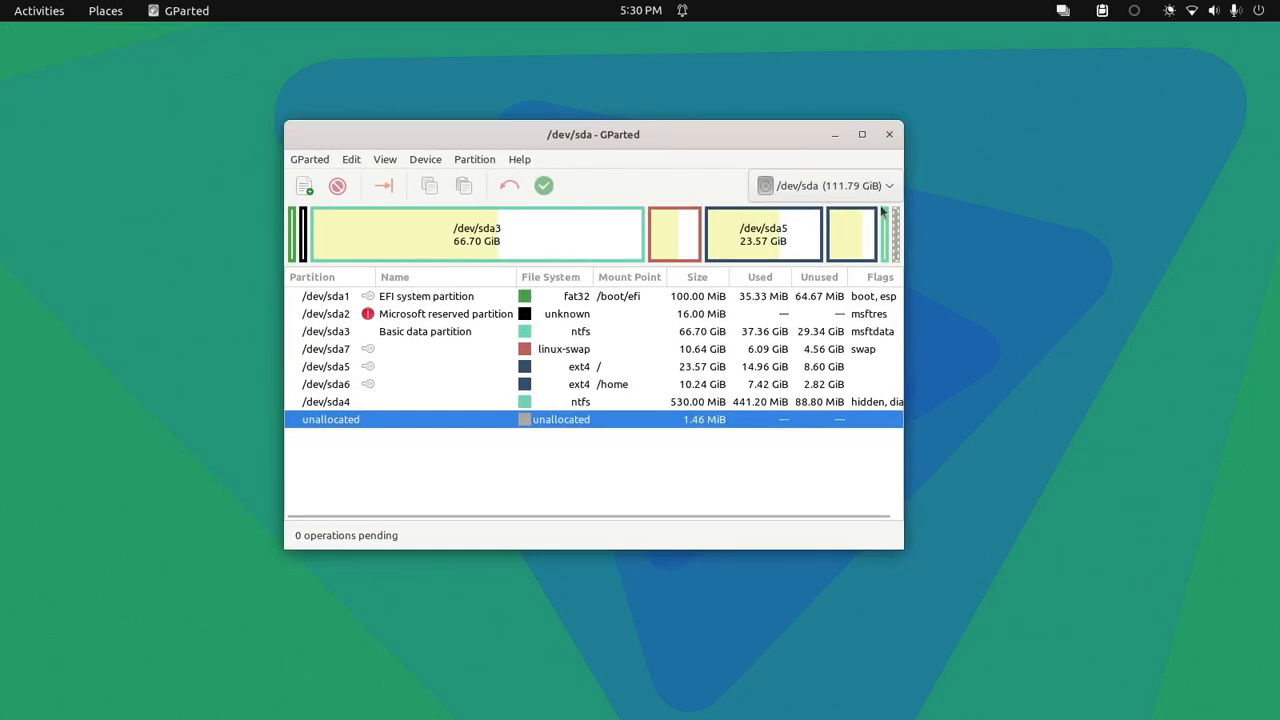
drag(908, 180, 1073, 170)
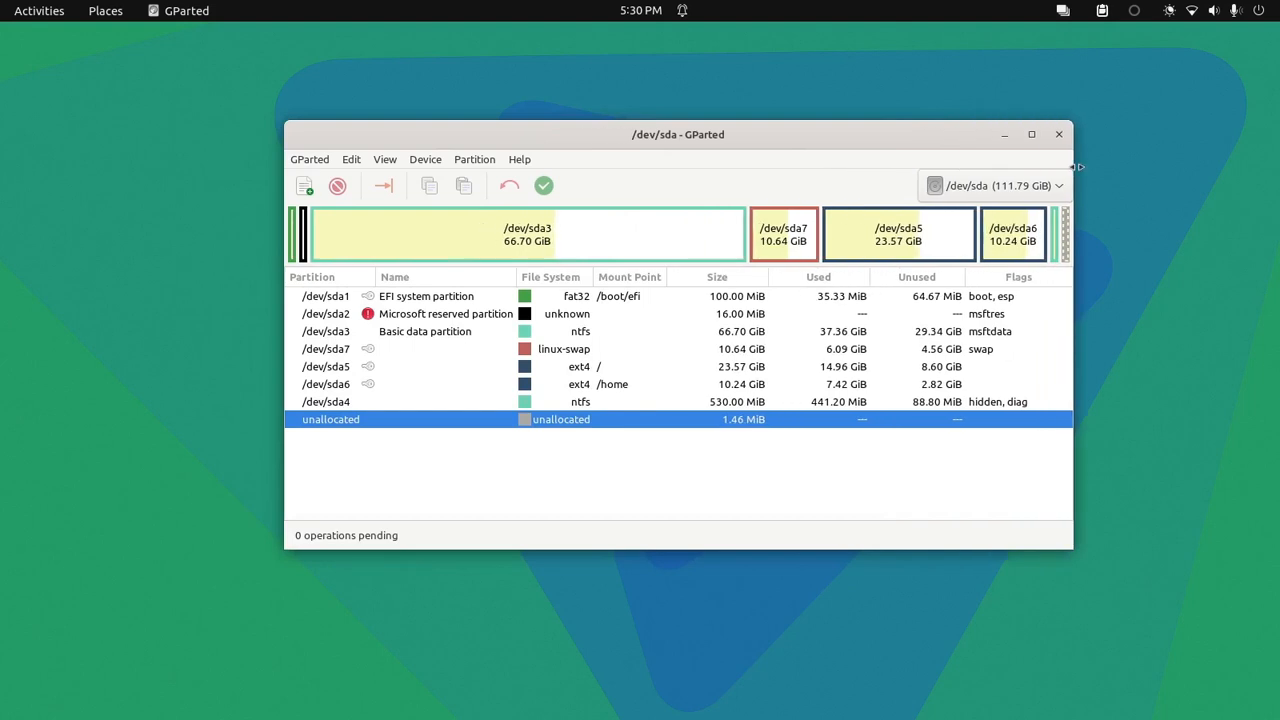
- Shift the GParted window closer to the centre of the desktop and widen it further
drag(812, 134, 728, 120)
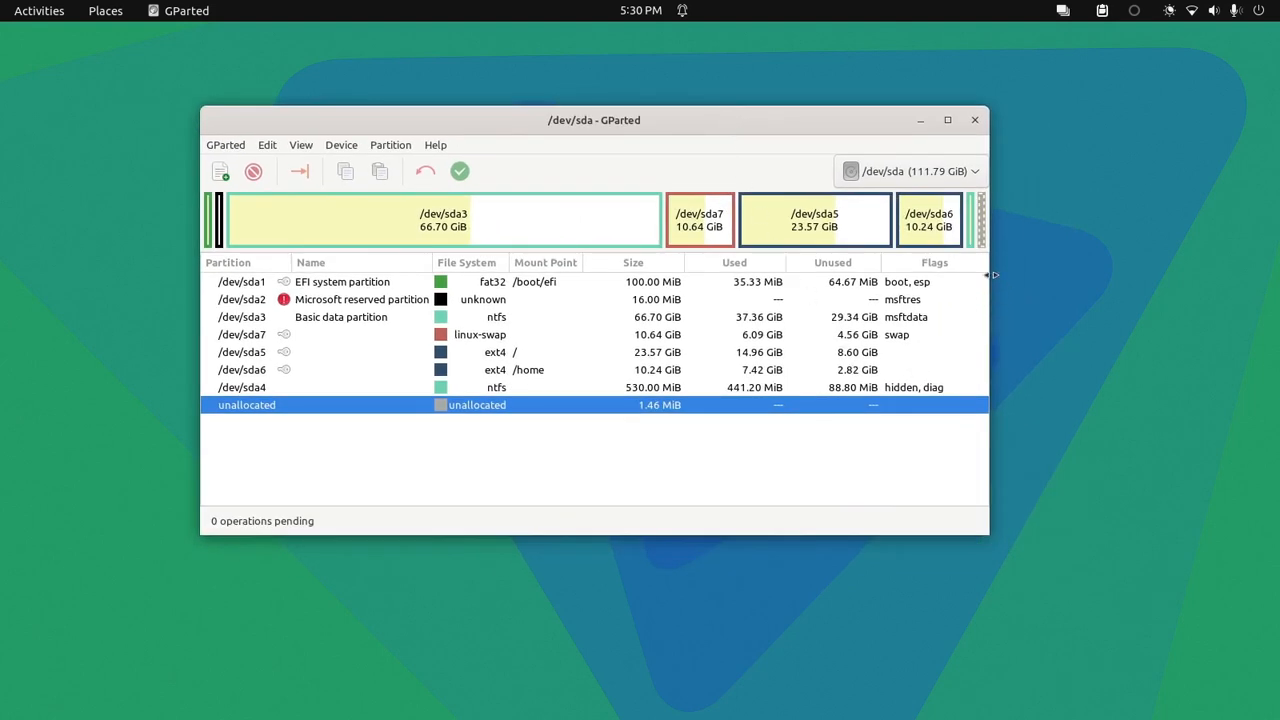
drag(993, 274, 1060, 274)
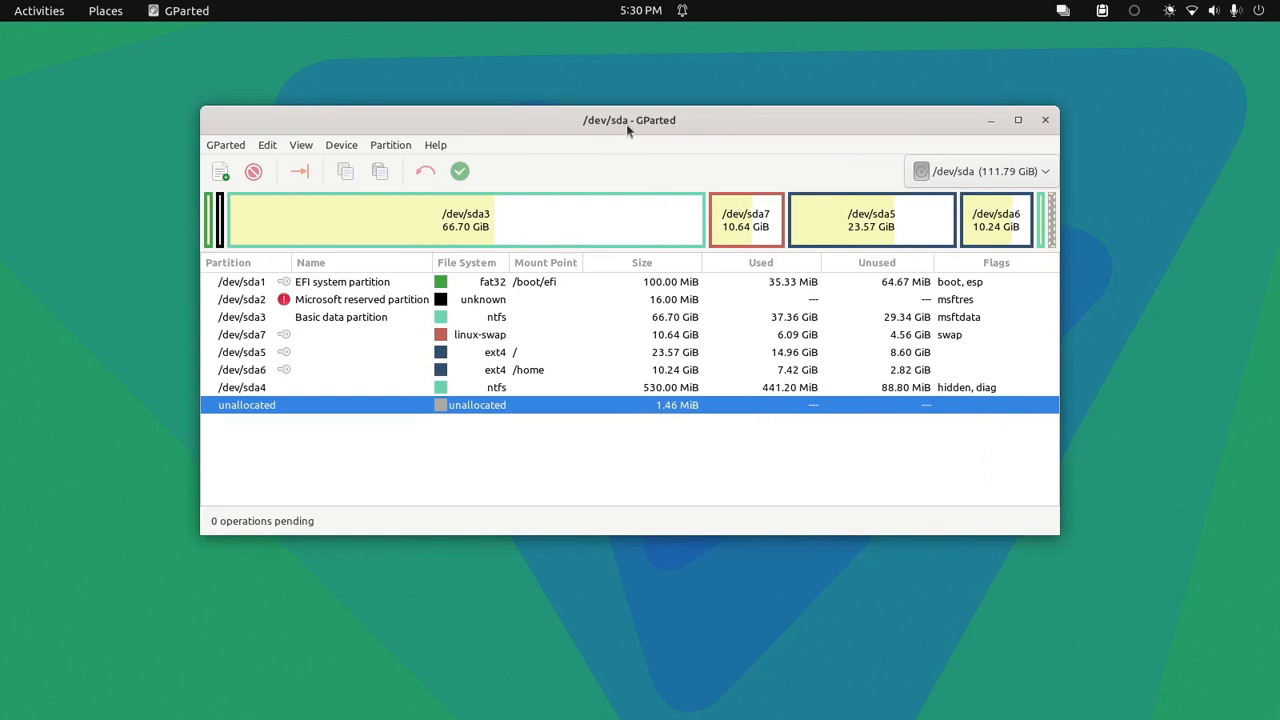
drag(627, 125, 627, 120)
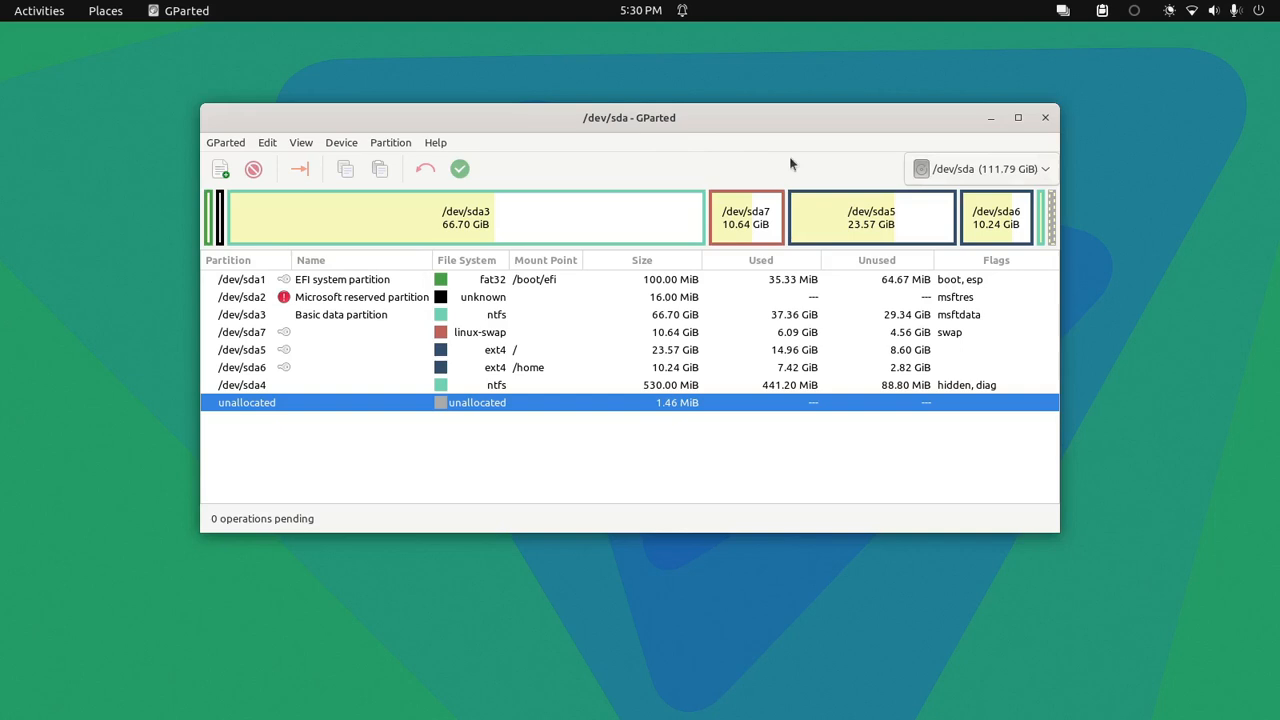
- Switch the displayed disk to /dev/sdb (114.60 GiB)
click(941, 172)
click(941, 172)
click(959, 174)
click(1015, 195)
click(1042, 178)
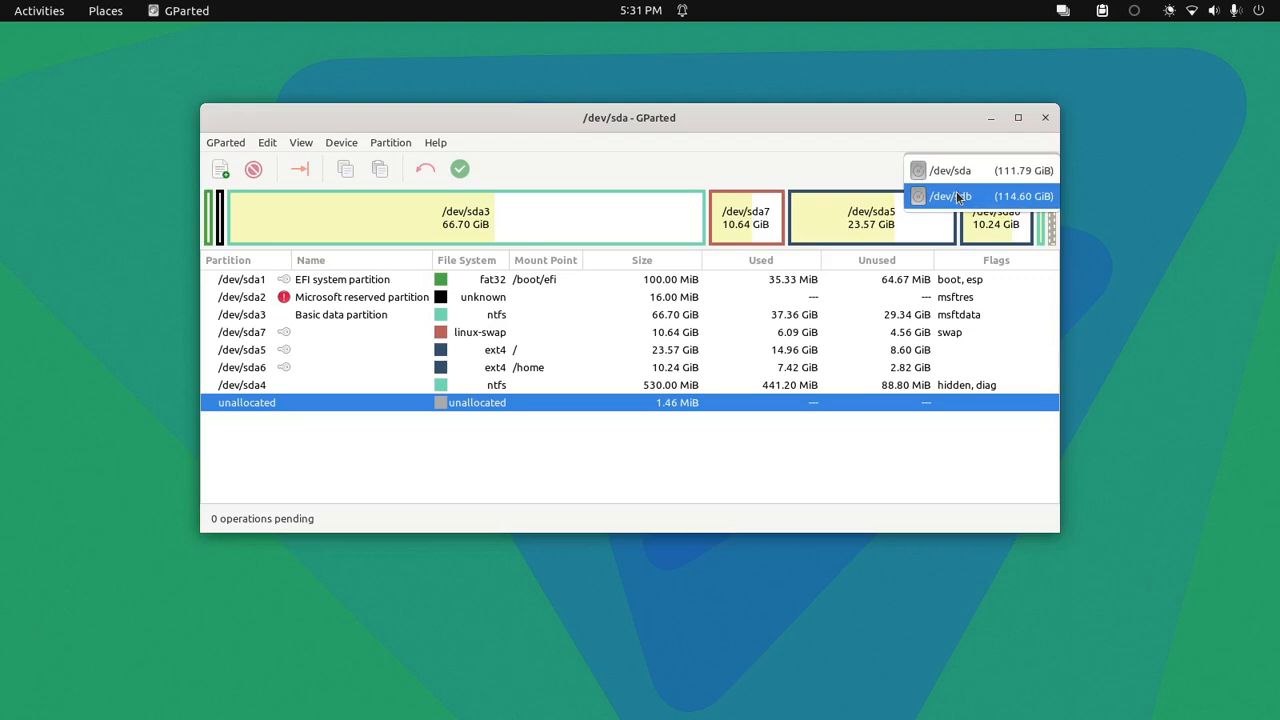
click(822, 164)
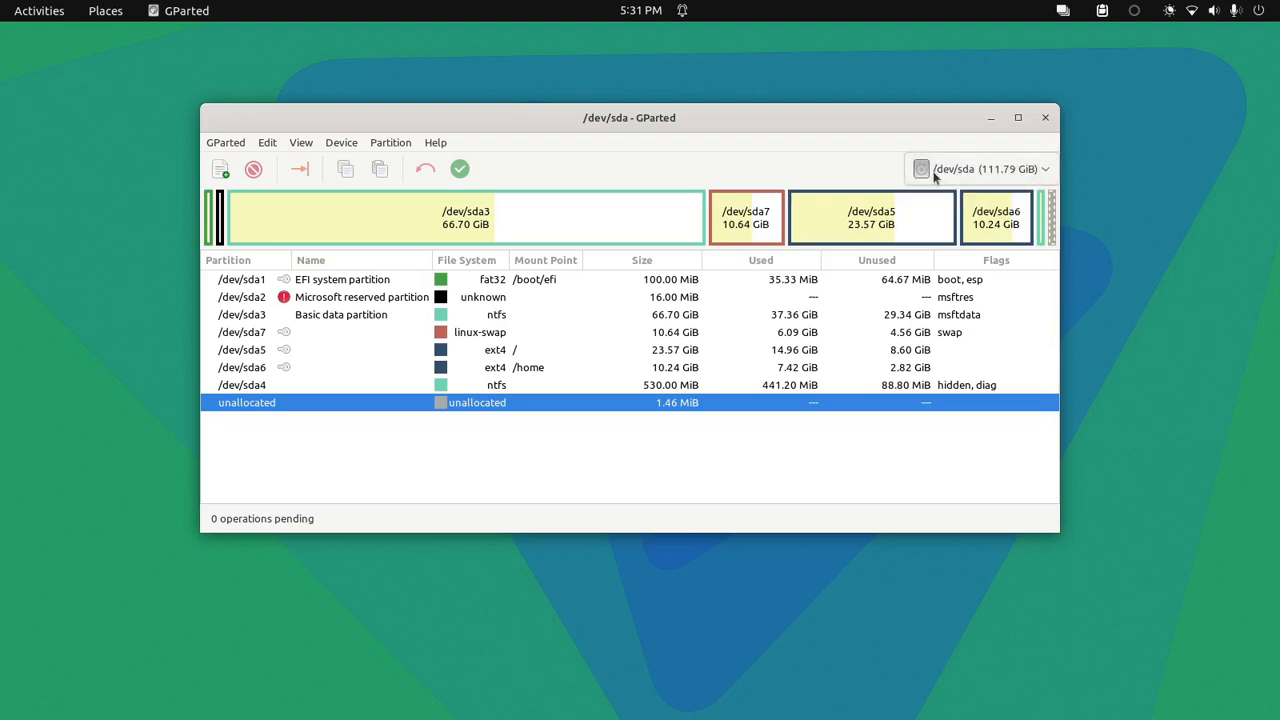
click(940, 176)
click(945, 171)
click(1016, 172)
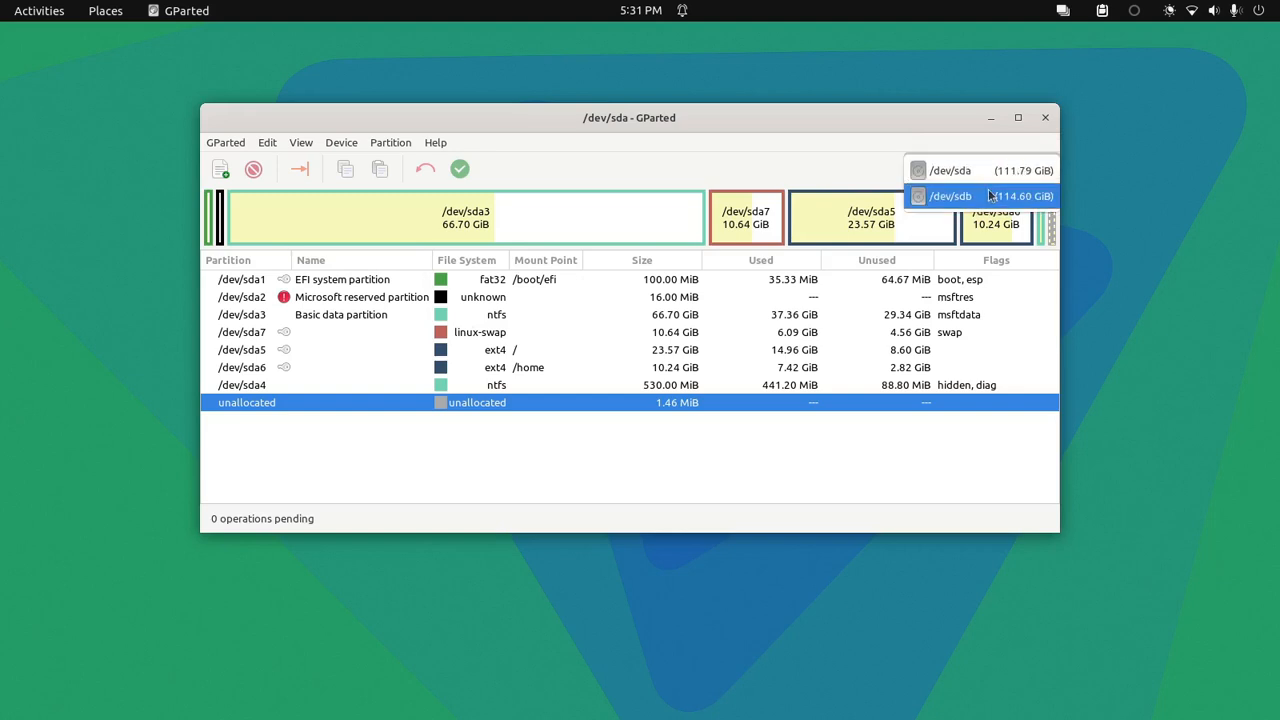
click(988, 196)
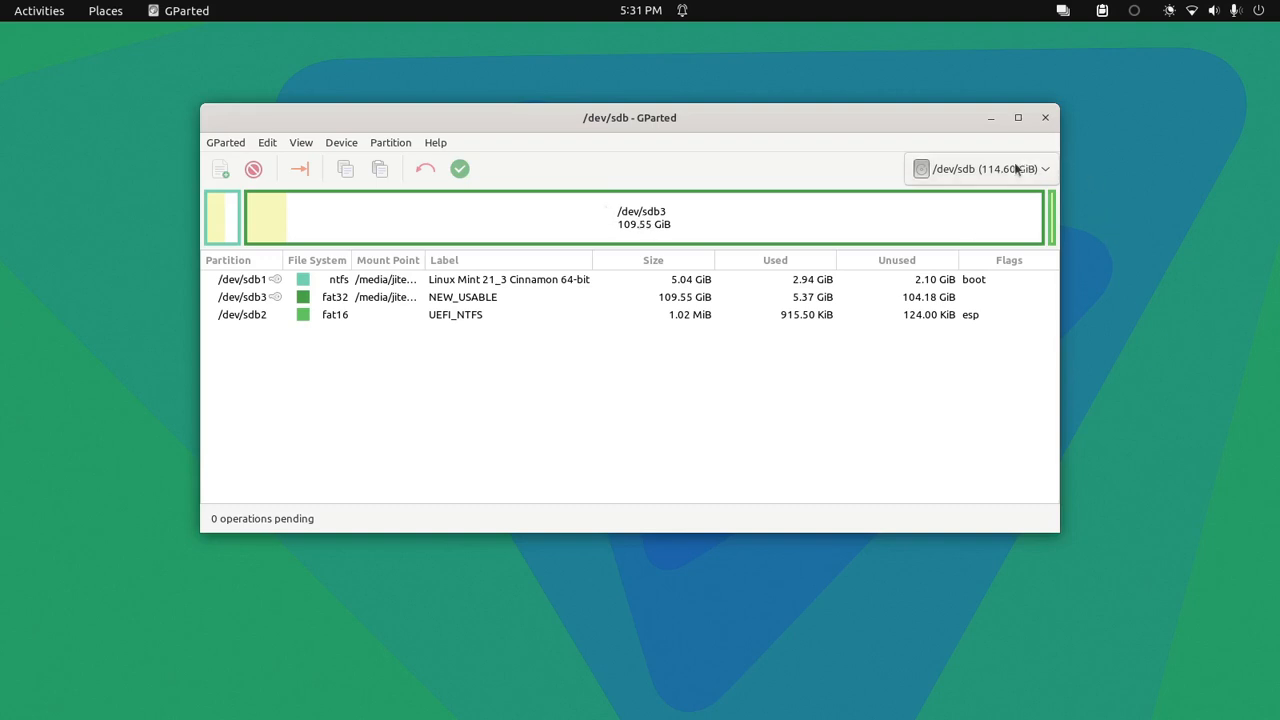
click(980, 169)
click(736, 169)
click(1014, 169)
click(582, 389)
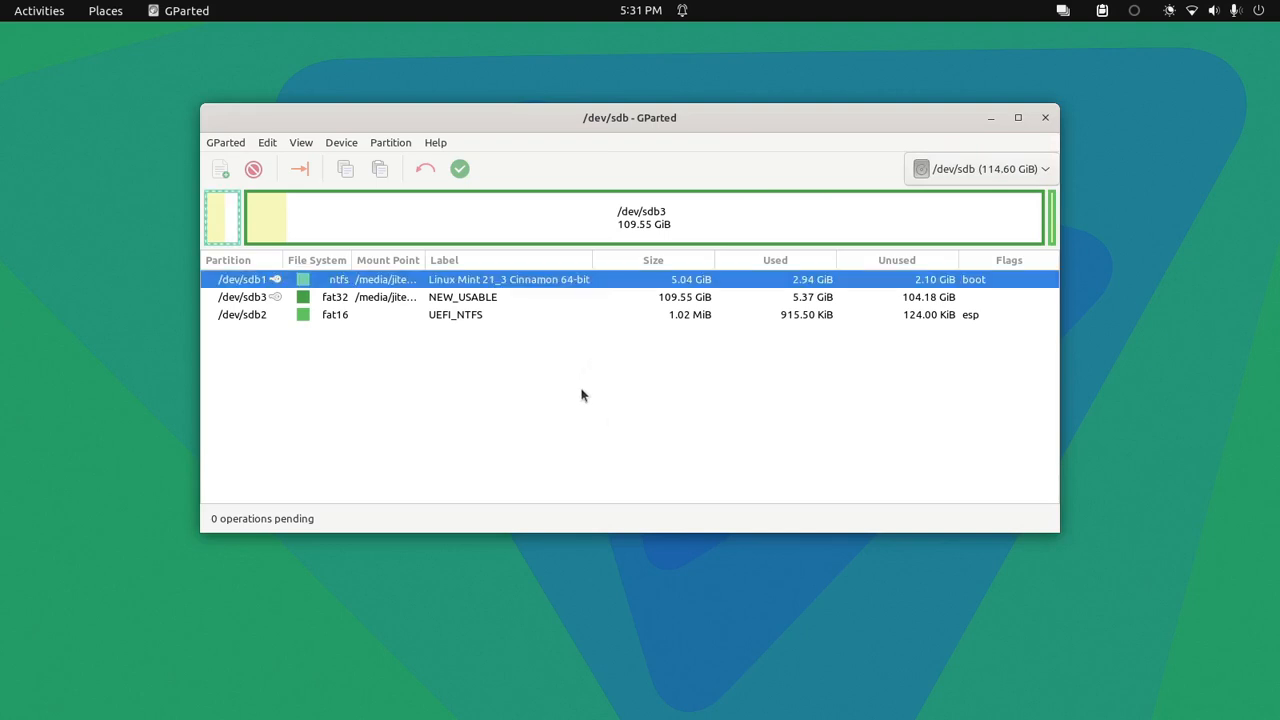
click(387, 145)
click(345, 146)
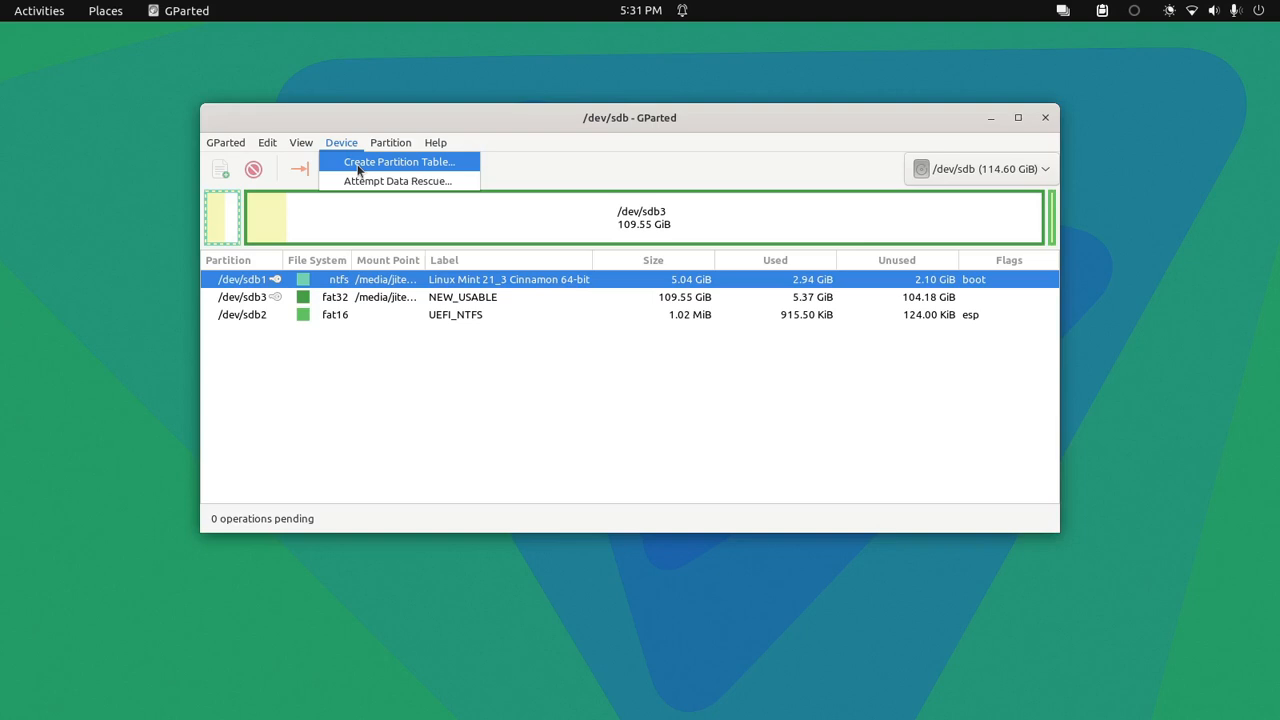
click(629, 228)
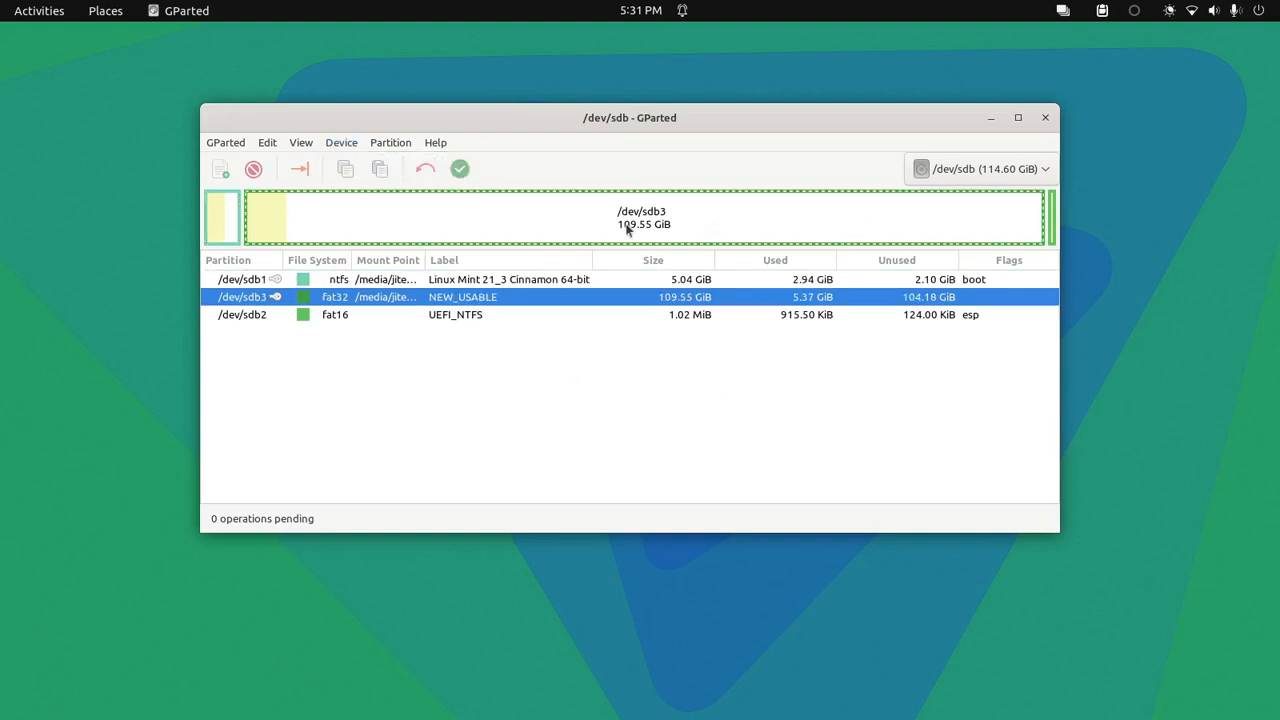
click(980, 170)
click(981, 172)
- Try to create a new partition table on /dev/sdb and dismiss the notice
click(349, 147)
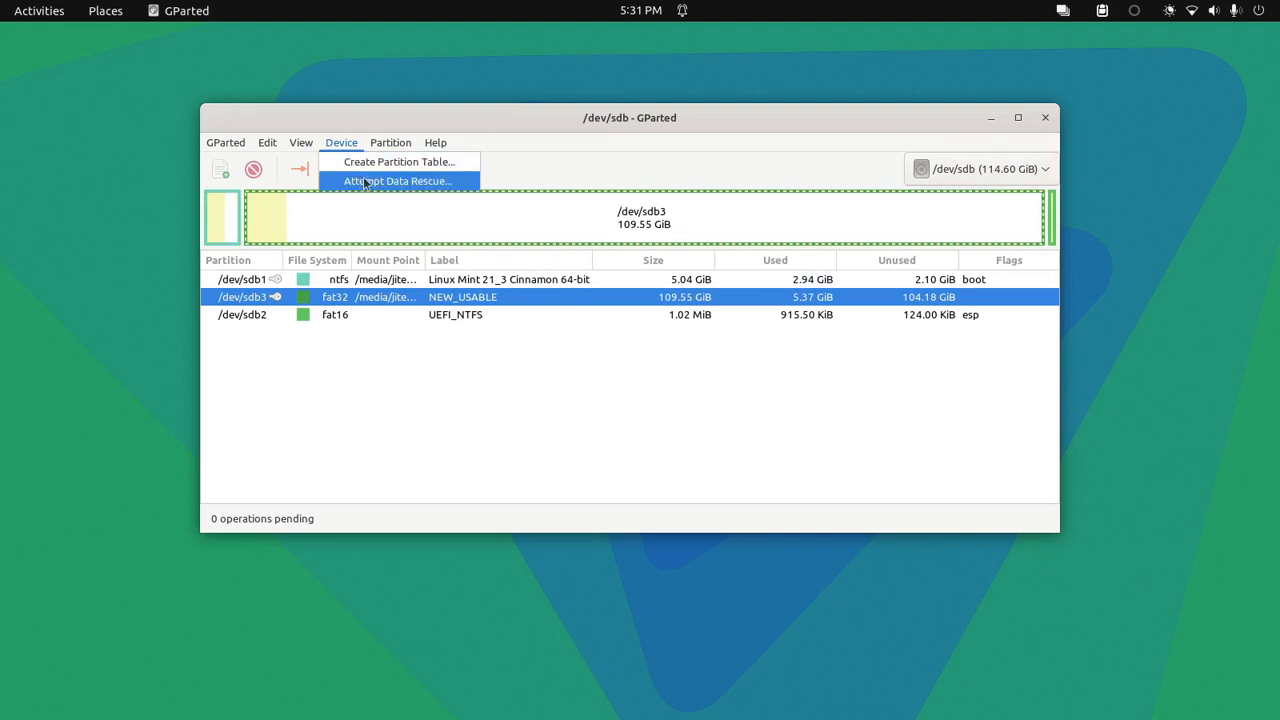
click(380, 162)
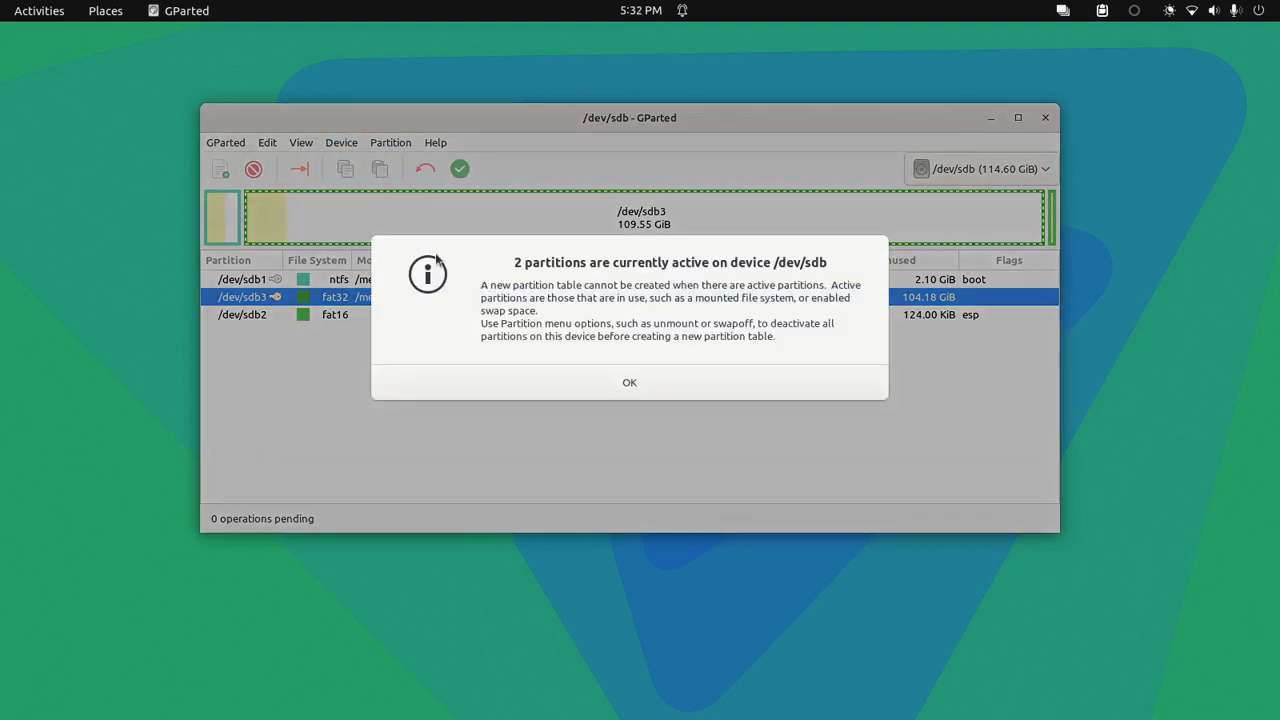
click(581, 378)
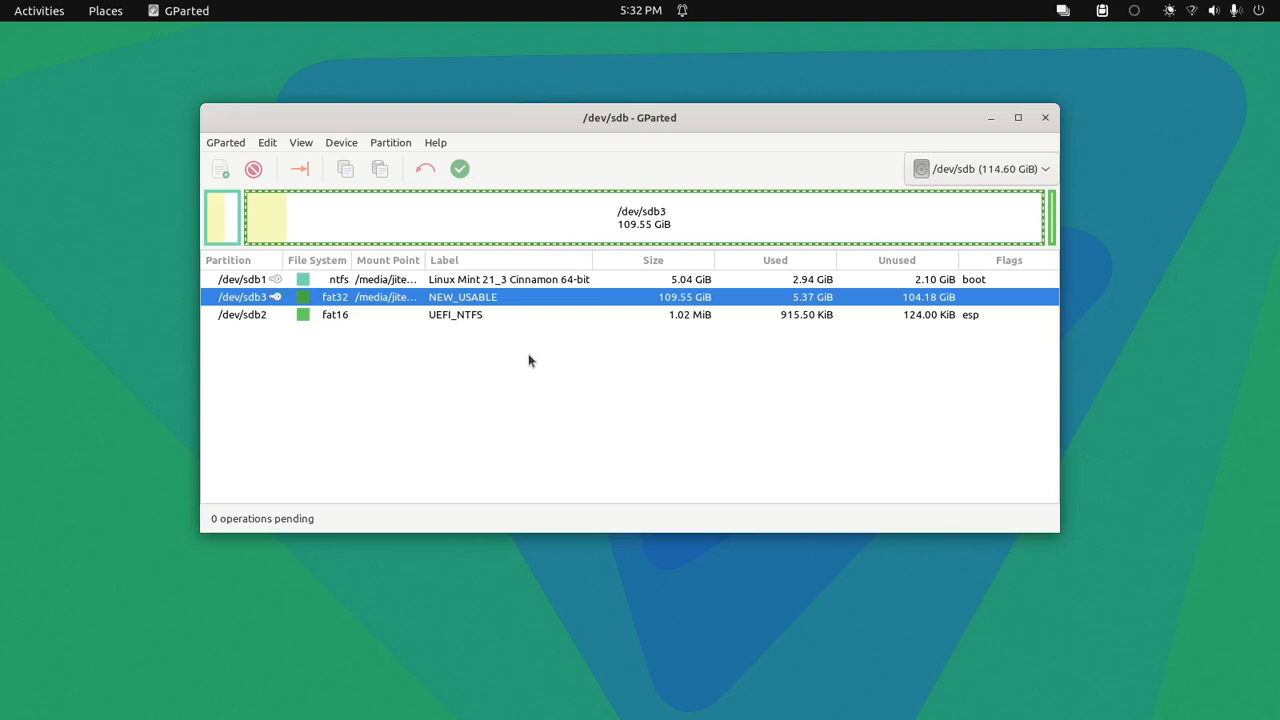
- Unmount the NEW_USABLE partition /dev/sdb3
right_click(455, 228)
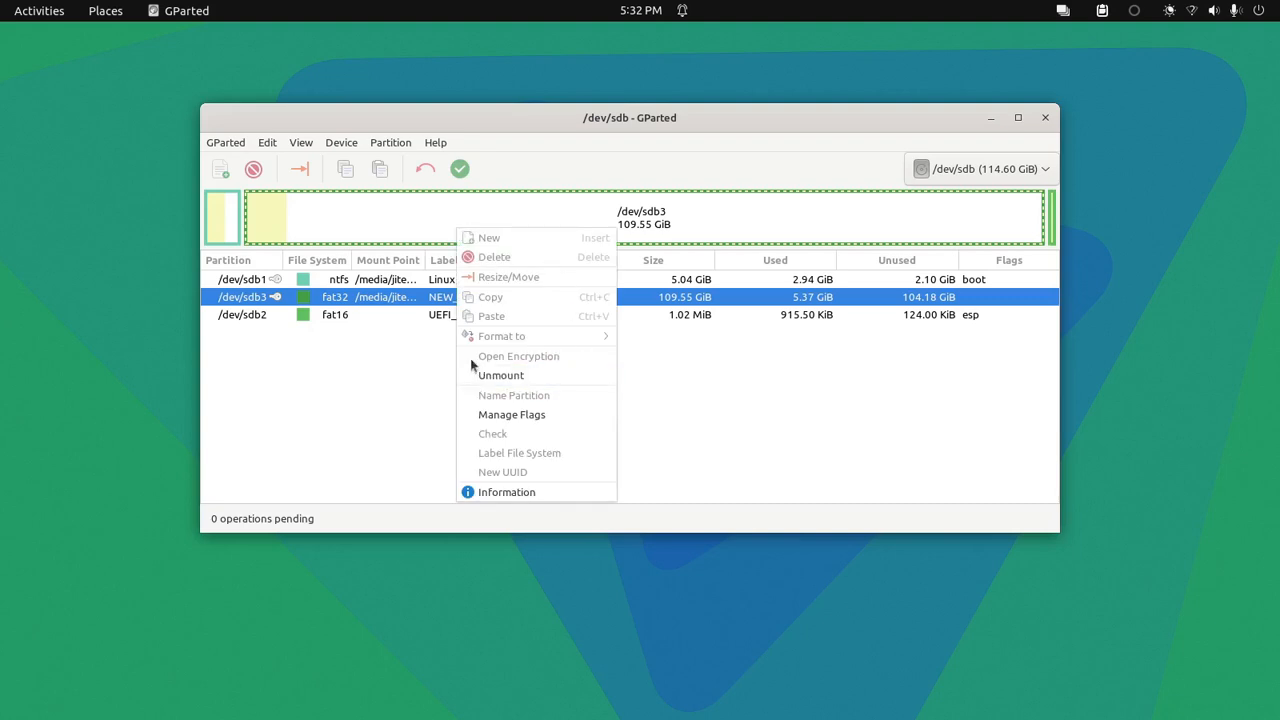
click(230, 234)
click(229, 234)
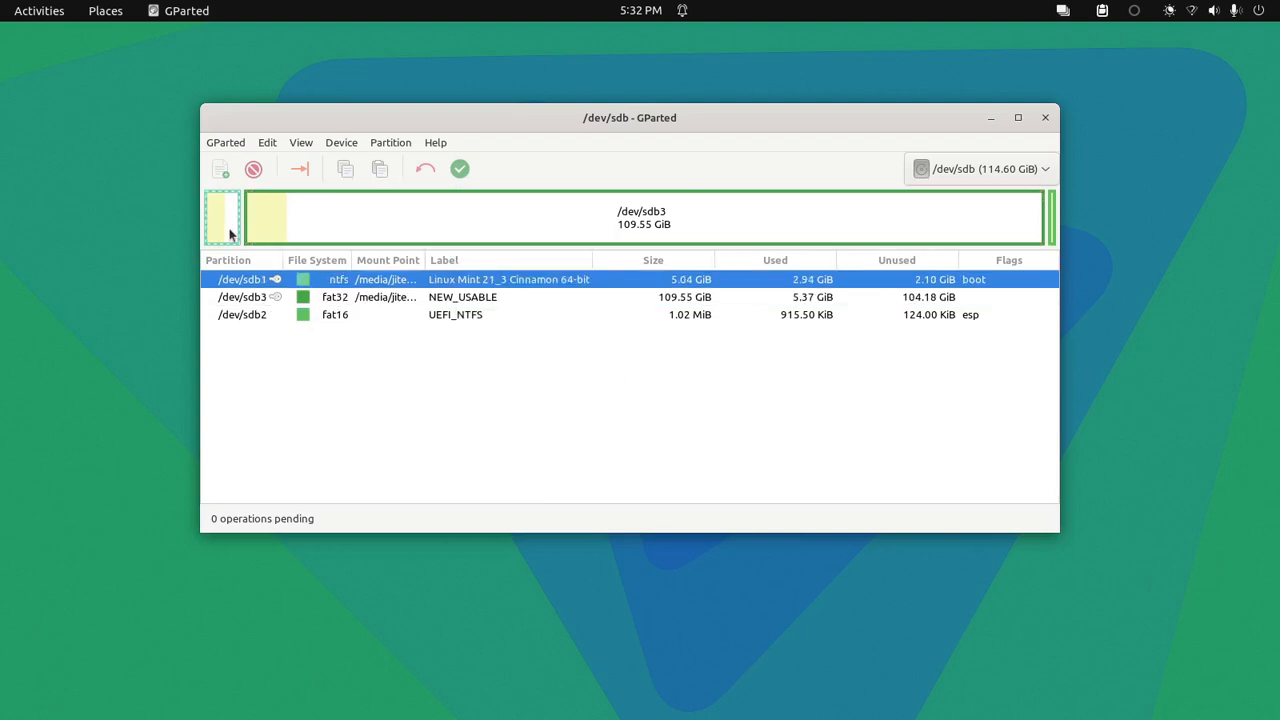
click(758, 230)
right_click(758, 230)
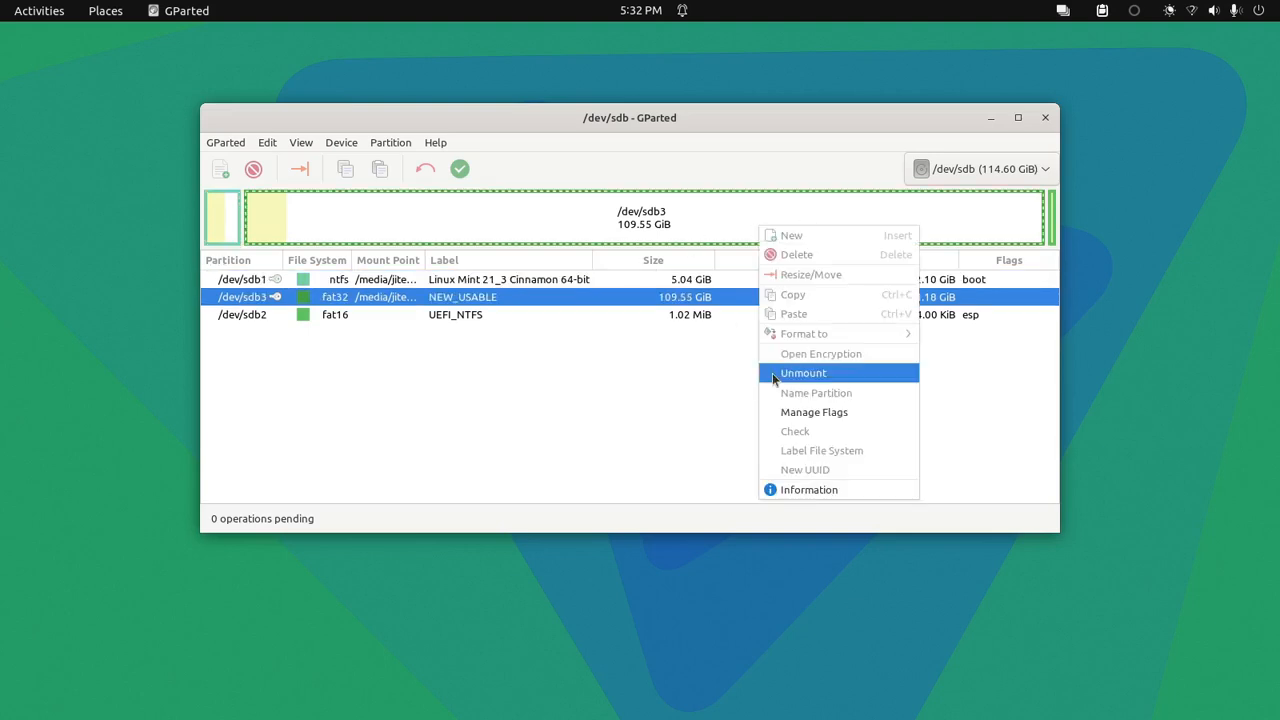
click(610, 383)
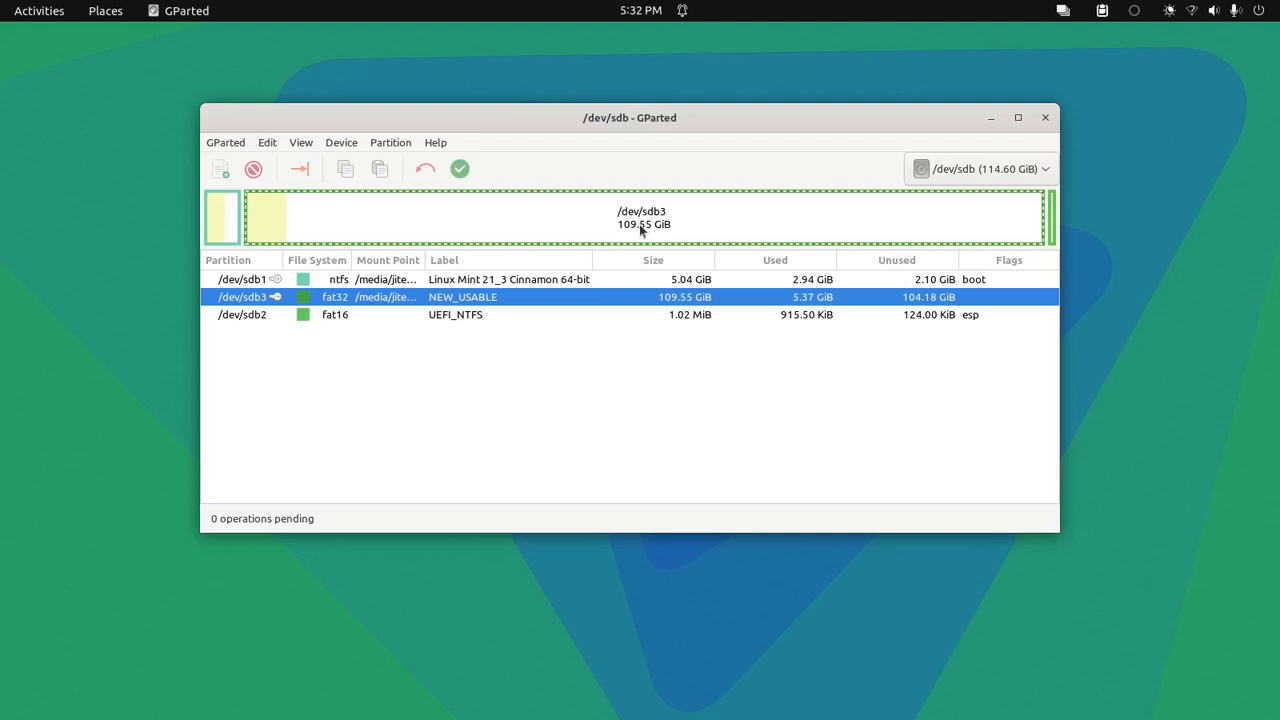
right_click(756, 228)
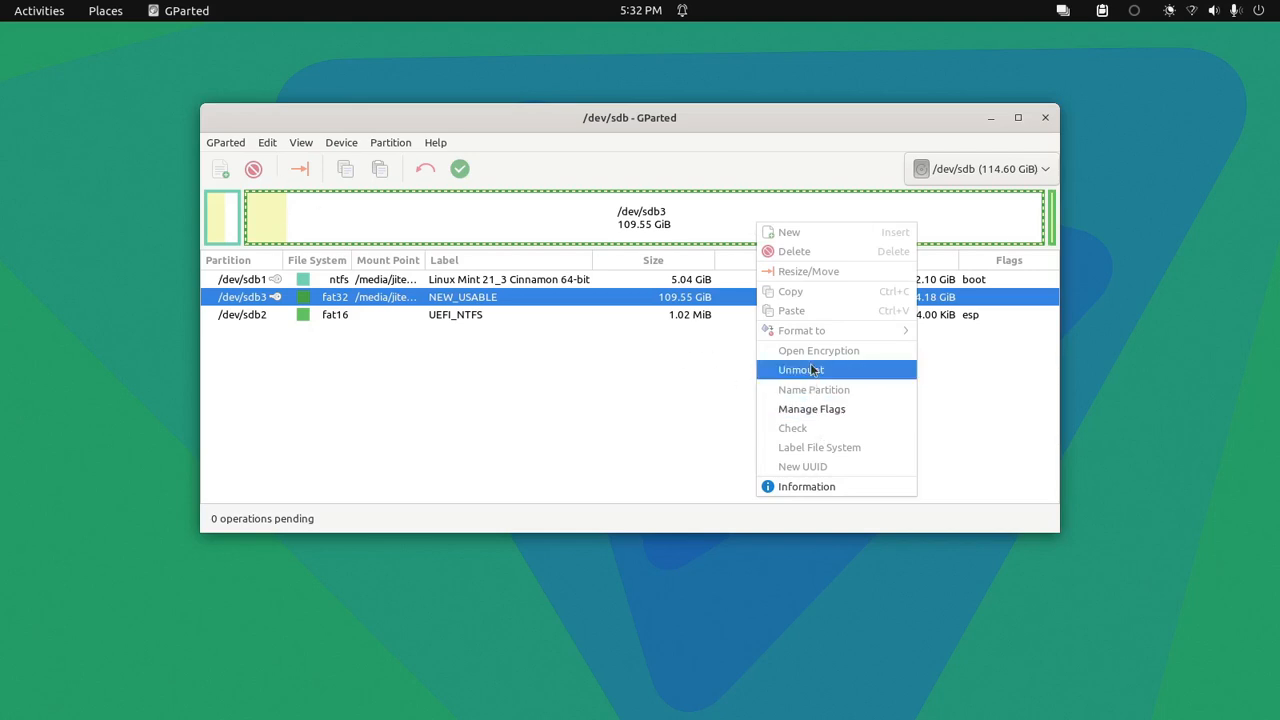
click(812, 370)
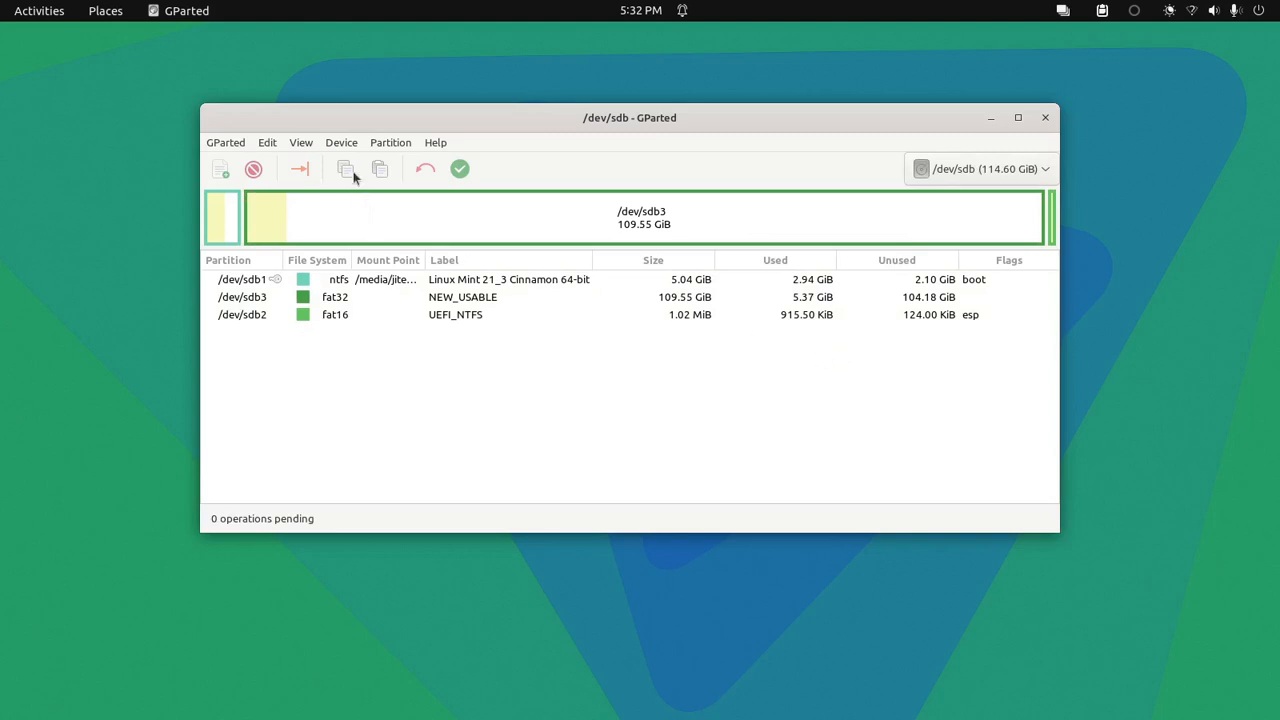
- Retry creating a partition table on /dev/sdb, once without a selection and once with /dev/sdb1 selected, dismissing each notice
click(342, 146)
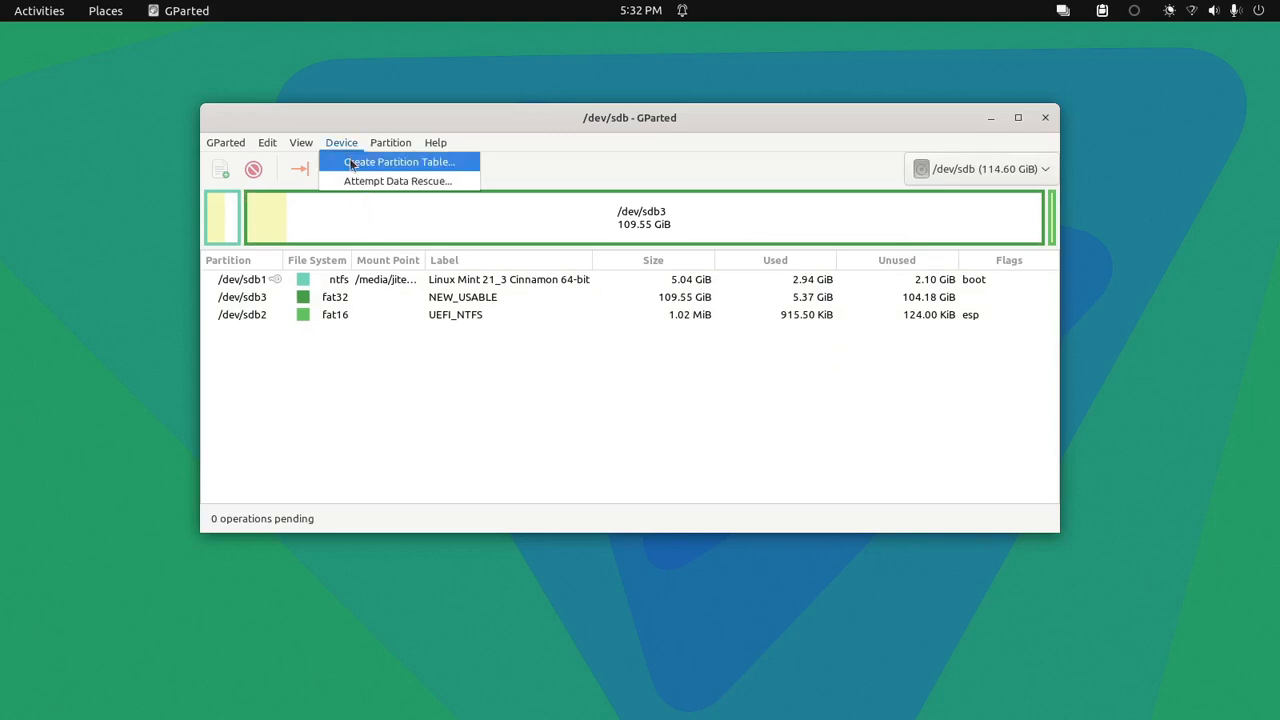
click(351, 163)
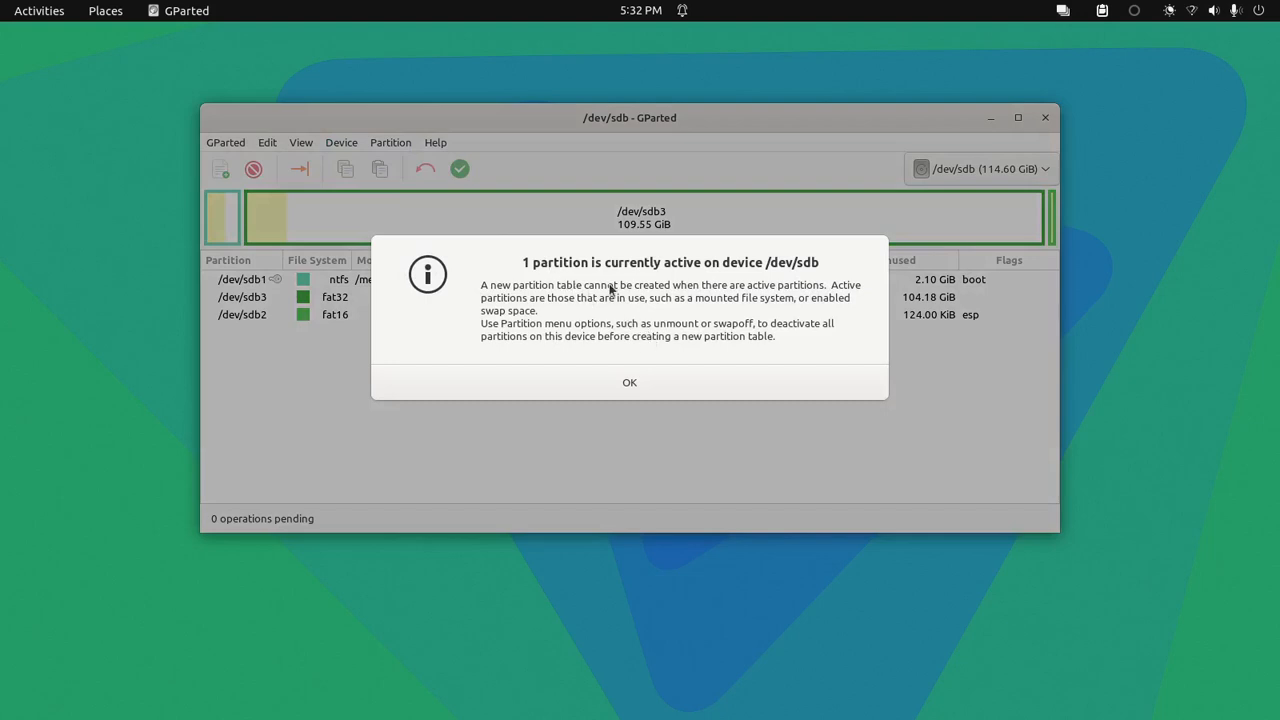
click(604, 384)
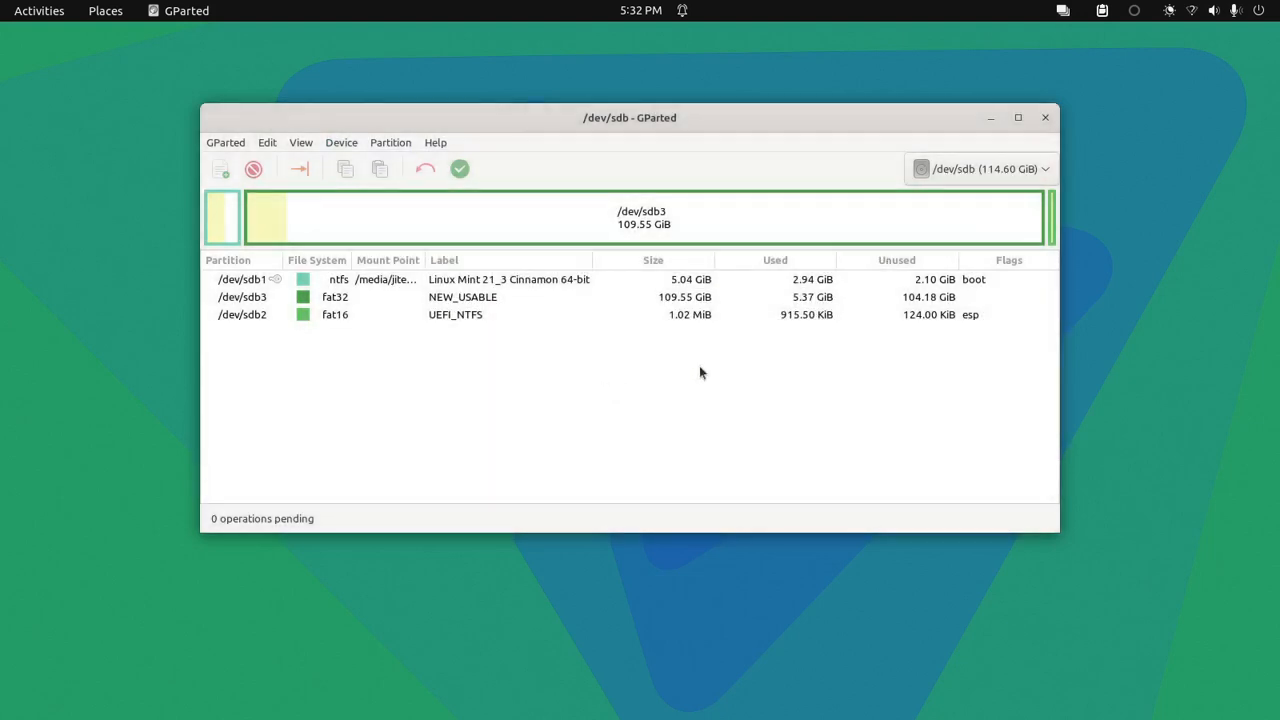
click(222, 227)
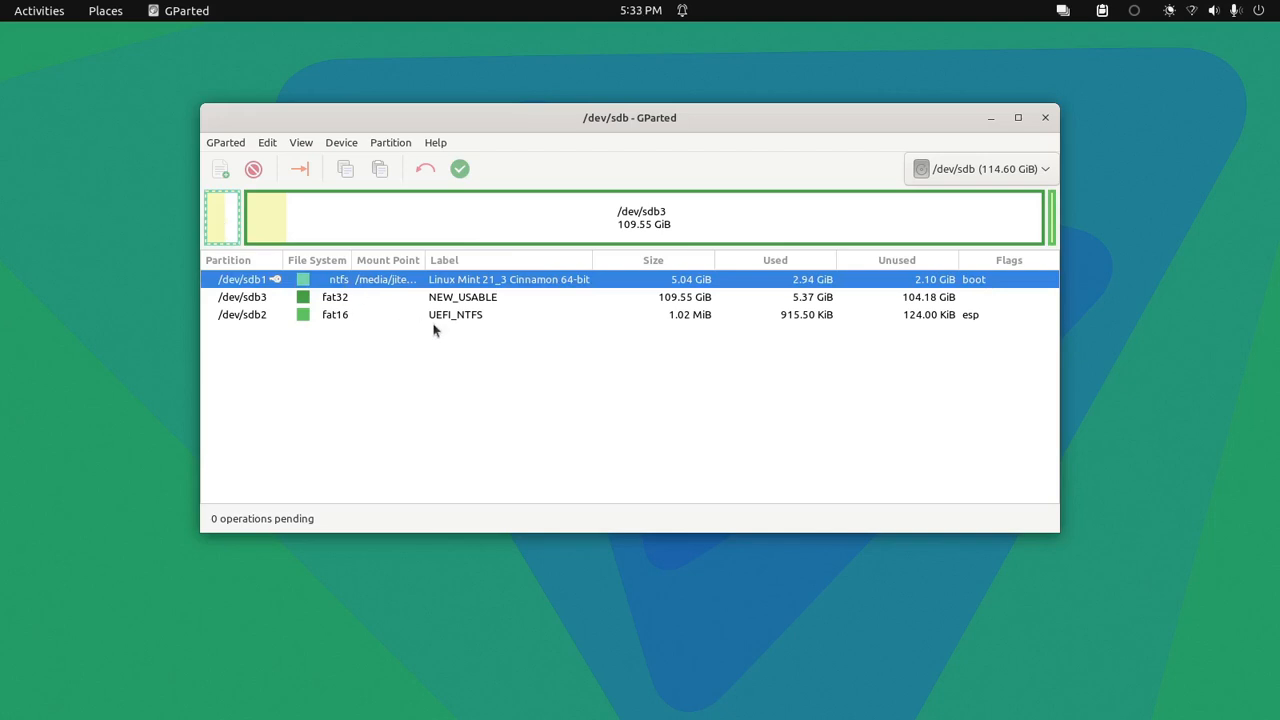
click(343, 146)
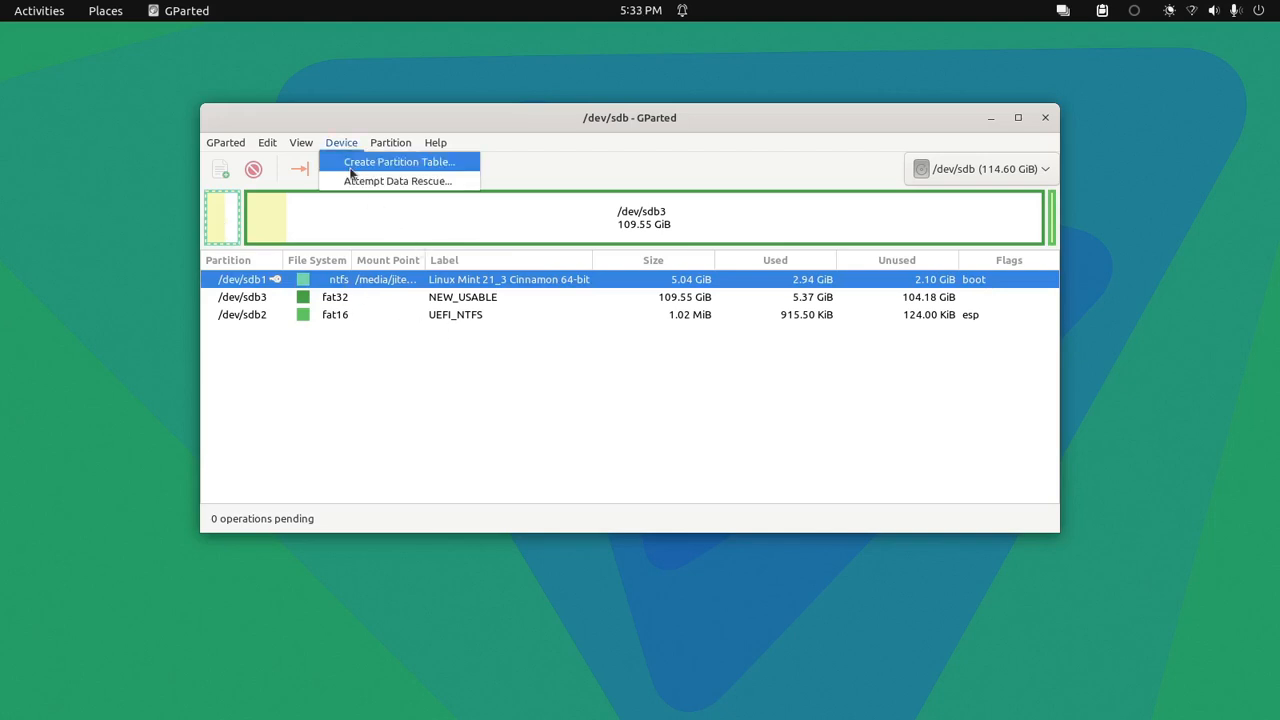
click(398, 162)
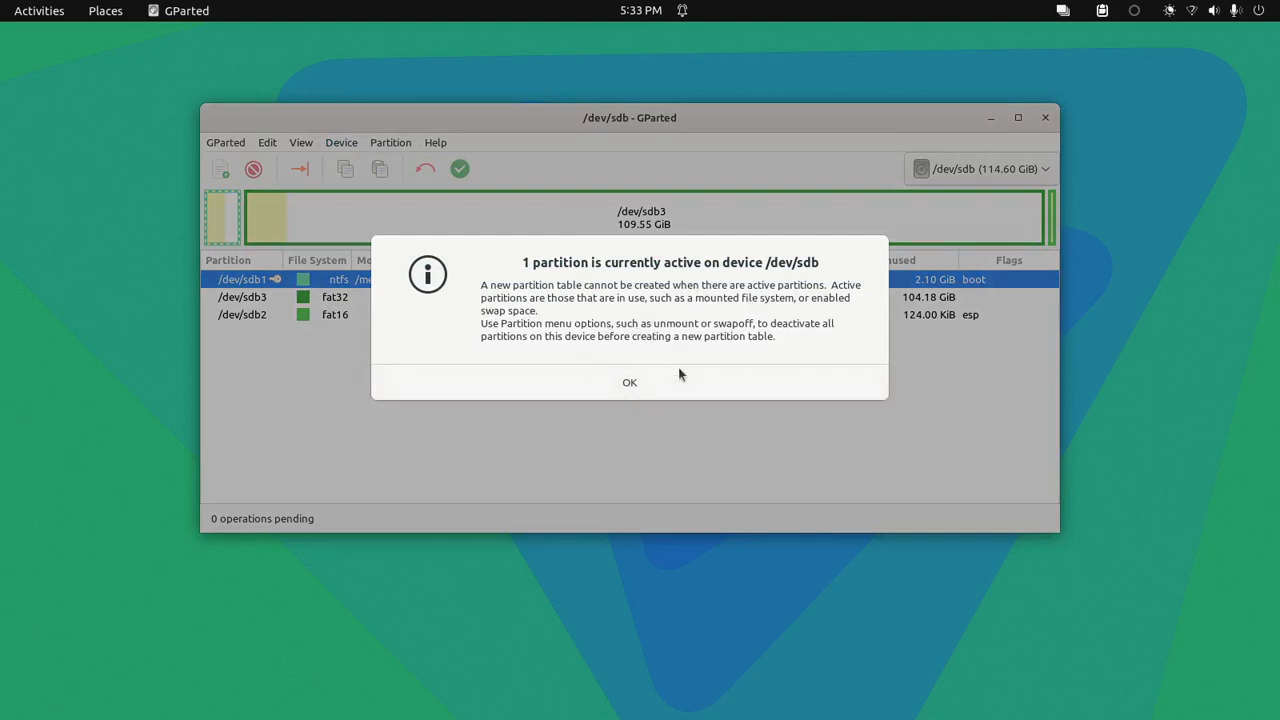
click(617, 382)
- Unmount the Linux Mint partition /dev/sdb1 and start creating a new partition table on /dev/sdb
right_click(437, 284)
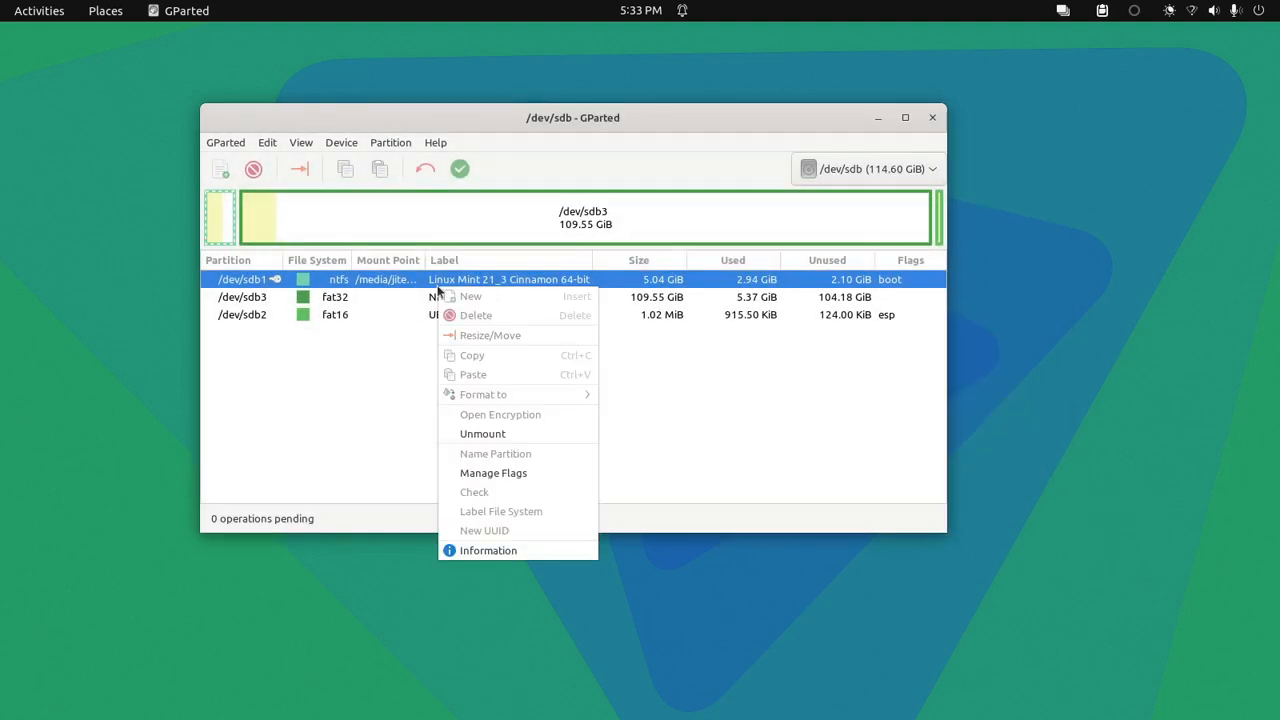
click(496, 437)
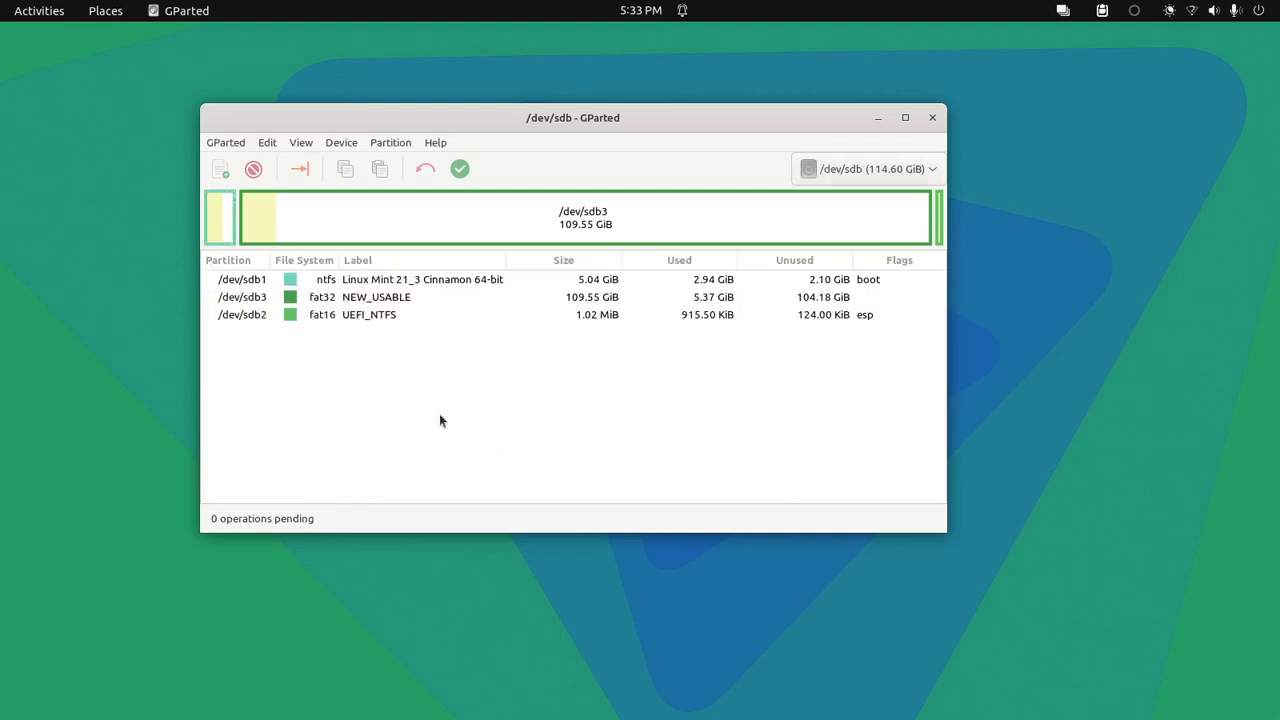
click(341, 149)
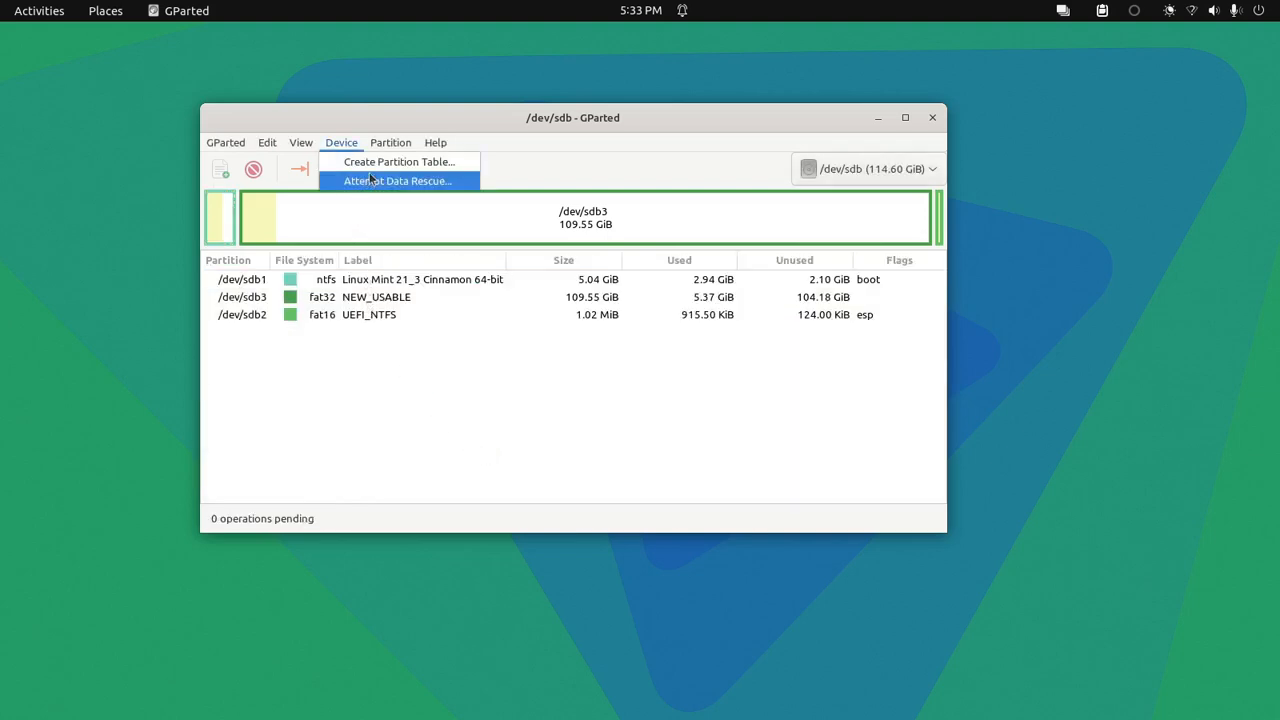
click(360, 162)
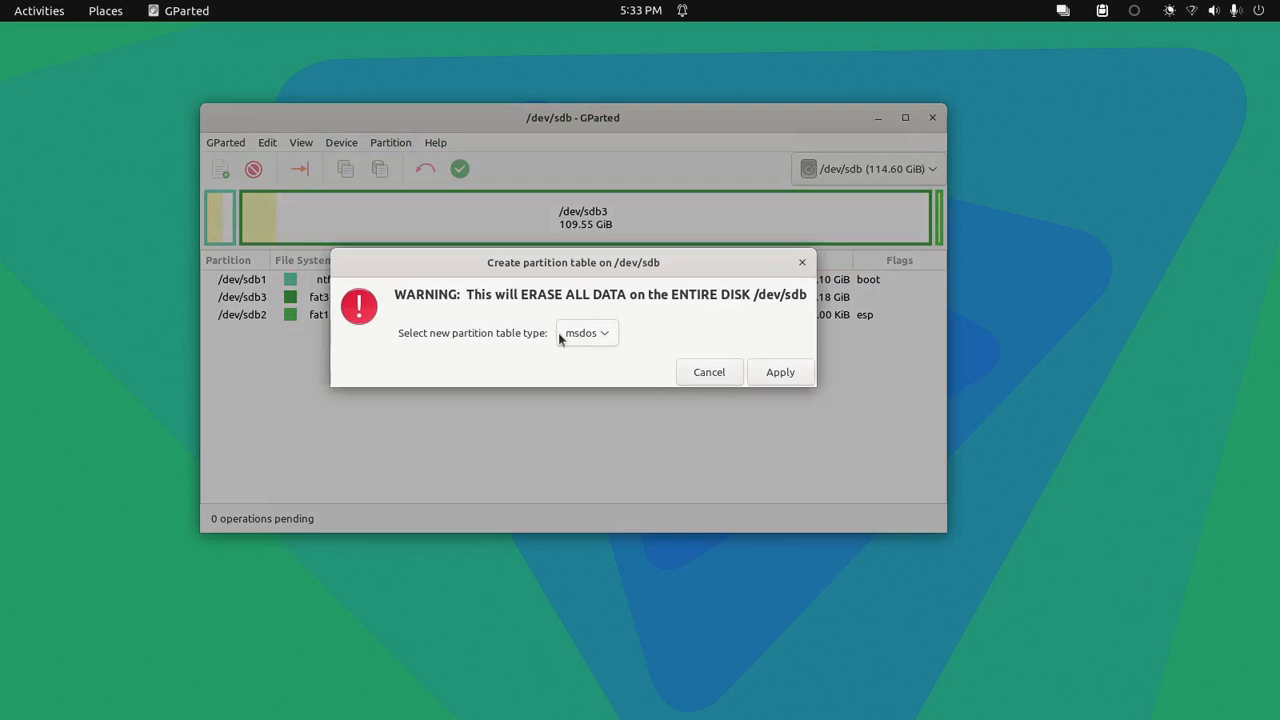
- Examine the available partition table types for /dev/sdb, trying gpt and pc98, and cancel creating the table
click(565, 340)
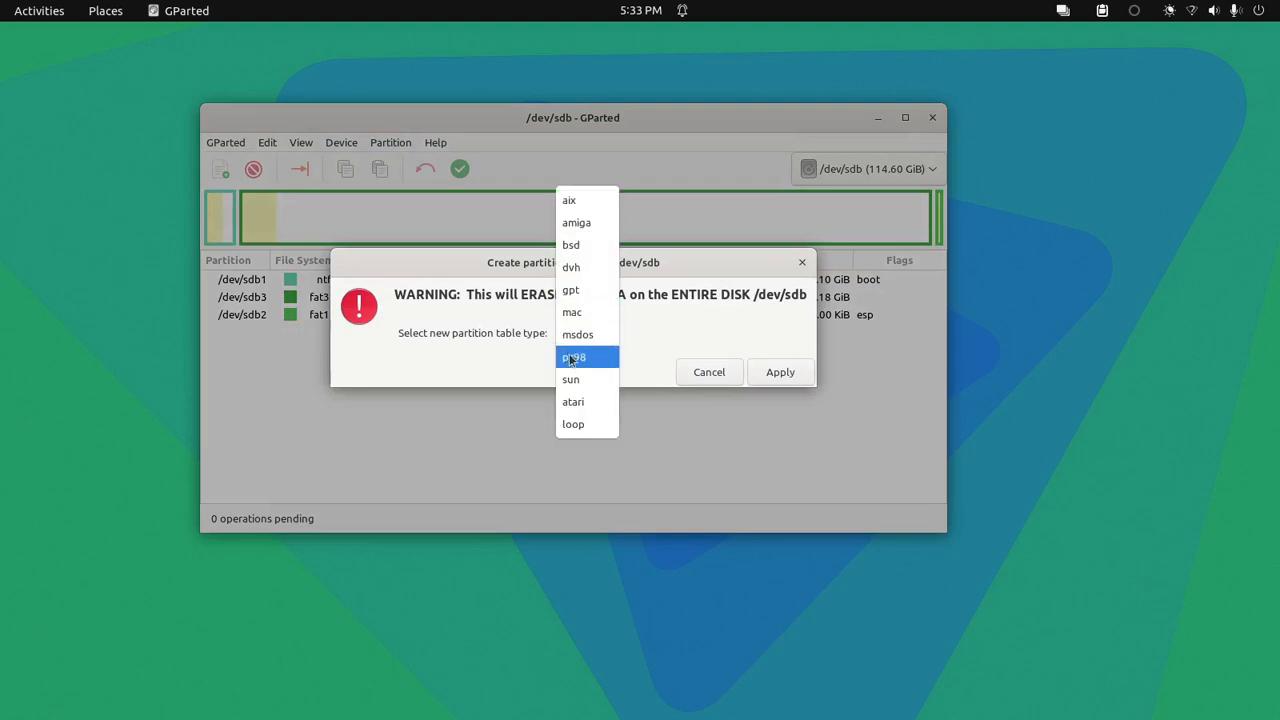
click(475, 366)
click(598, 332)
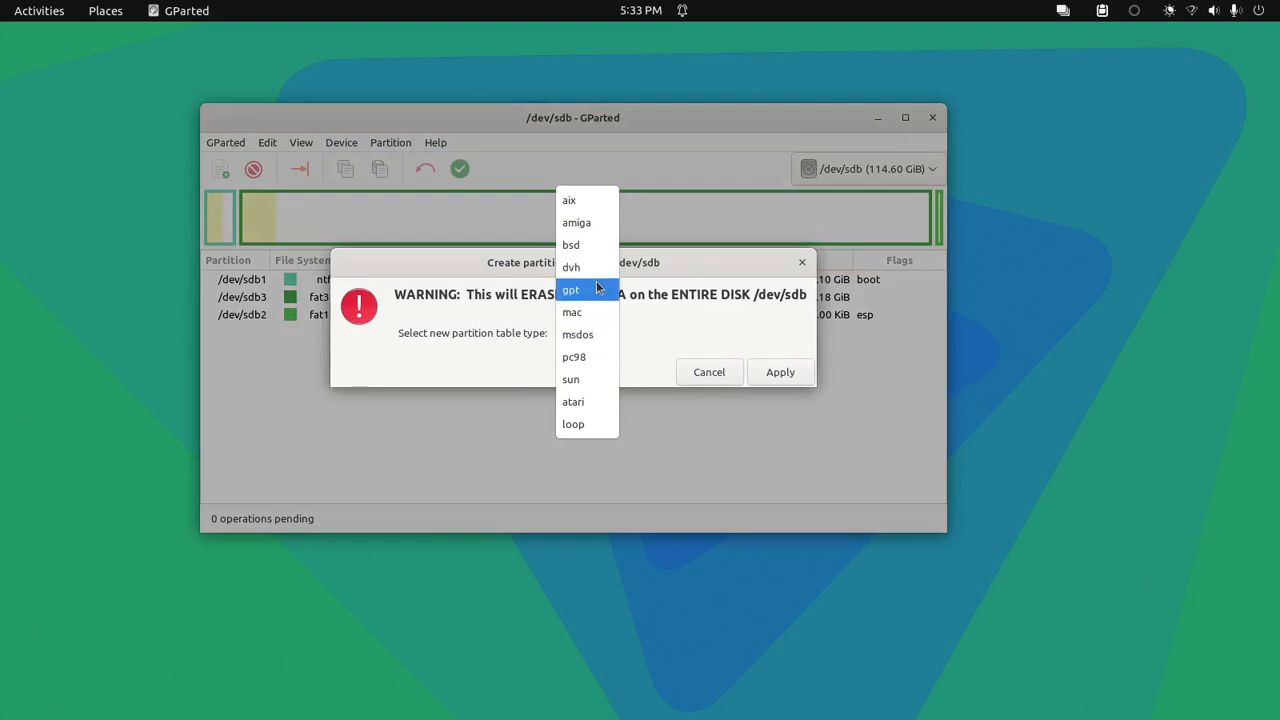
click(622, 338)
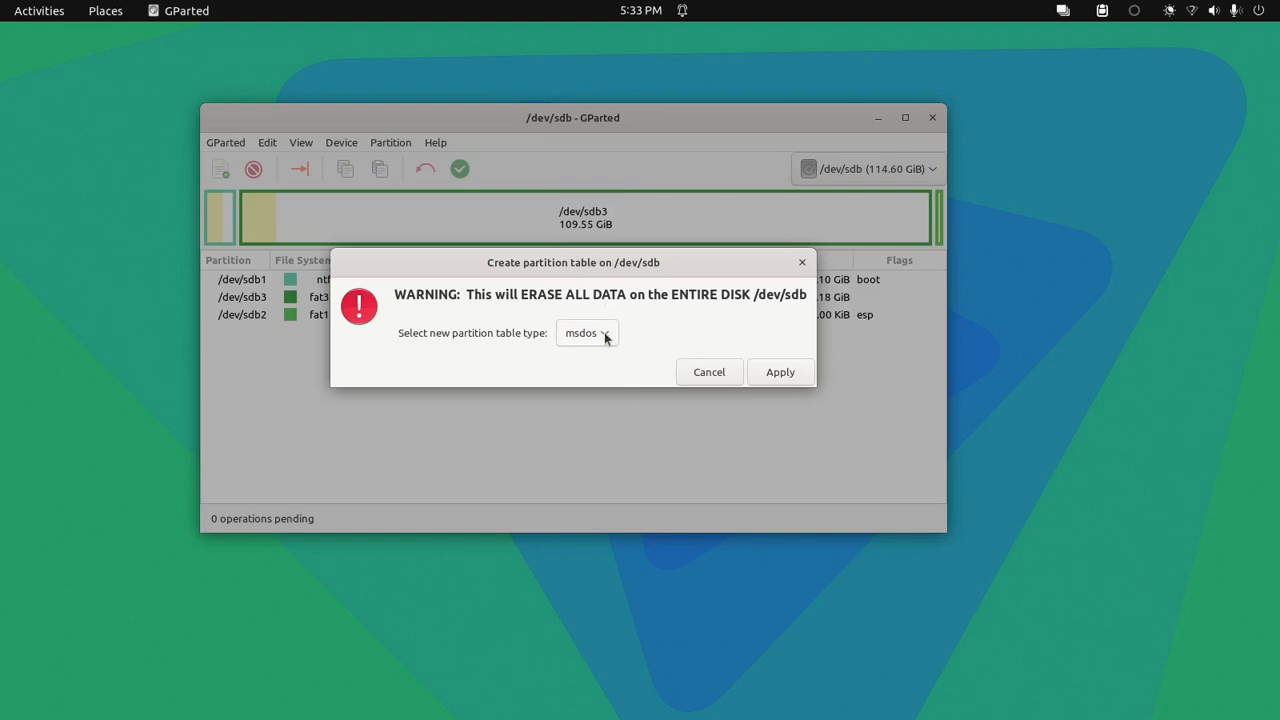
click(605, 338)
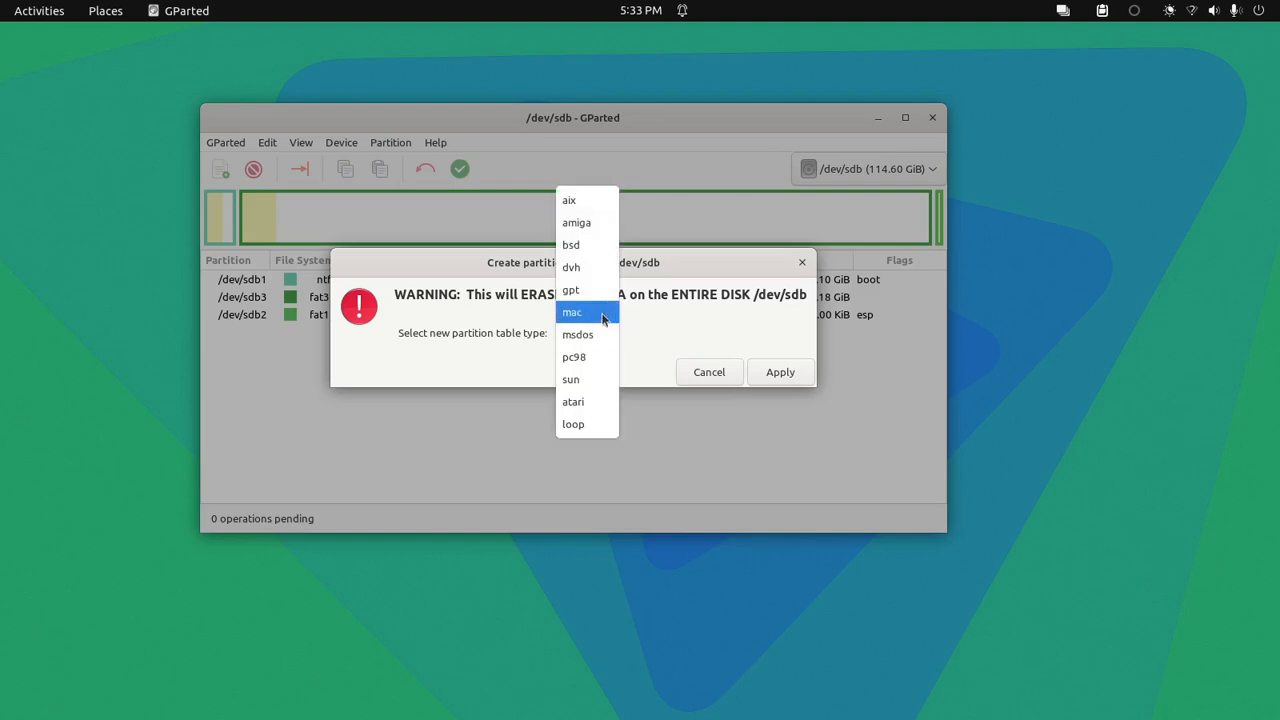
click(588, 290)
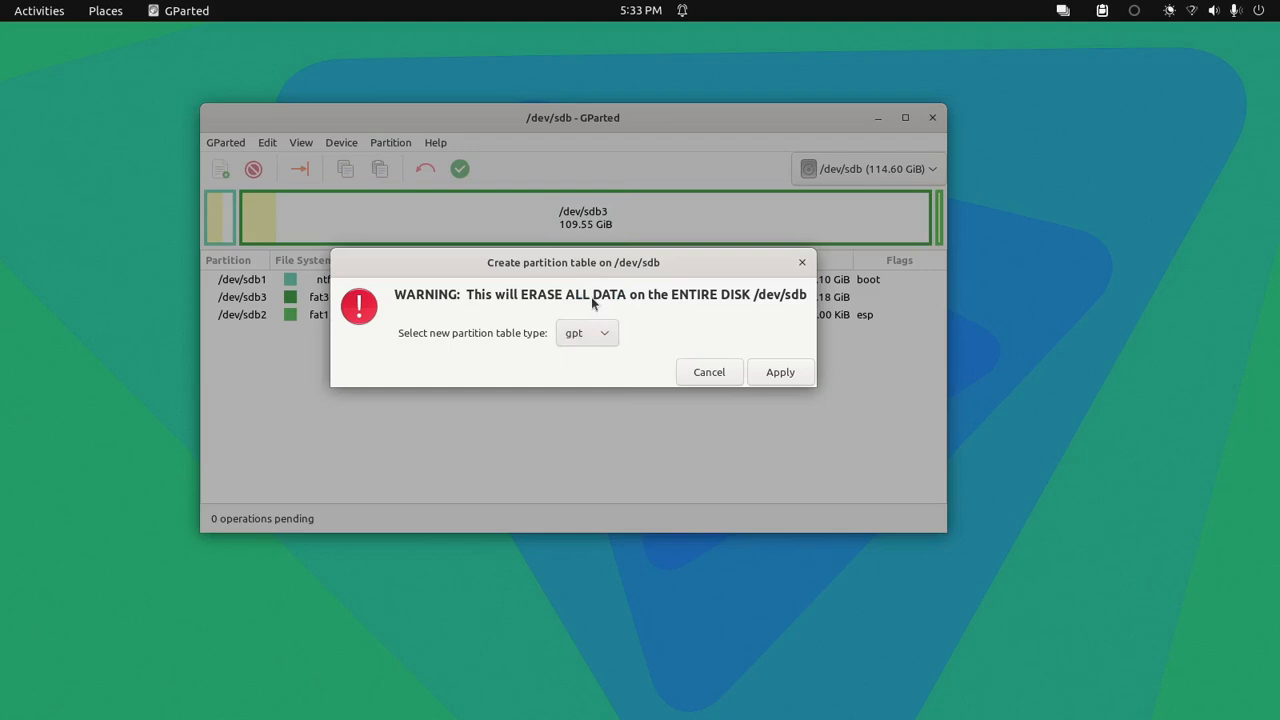
click(600, 337)
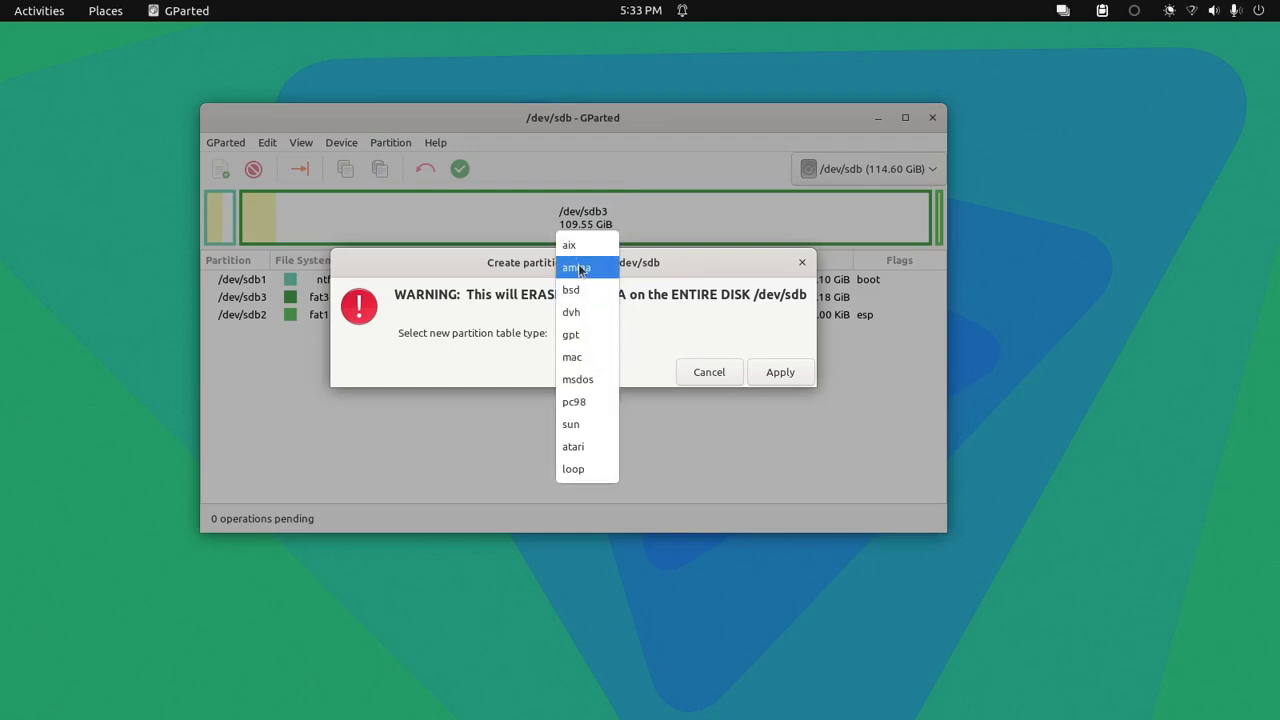
click(575, 400)
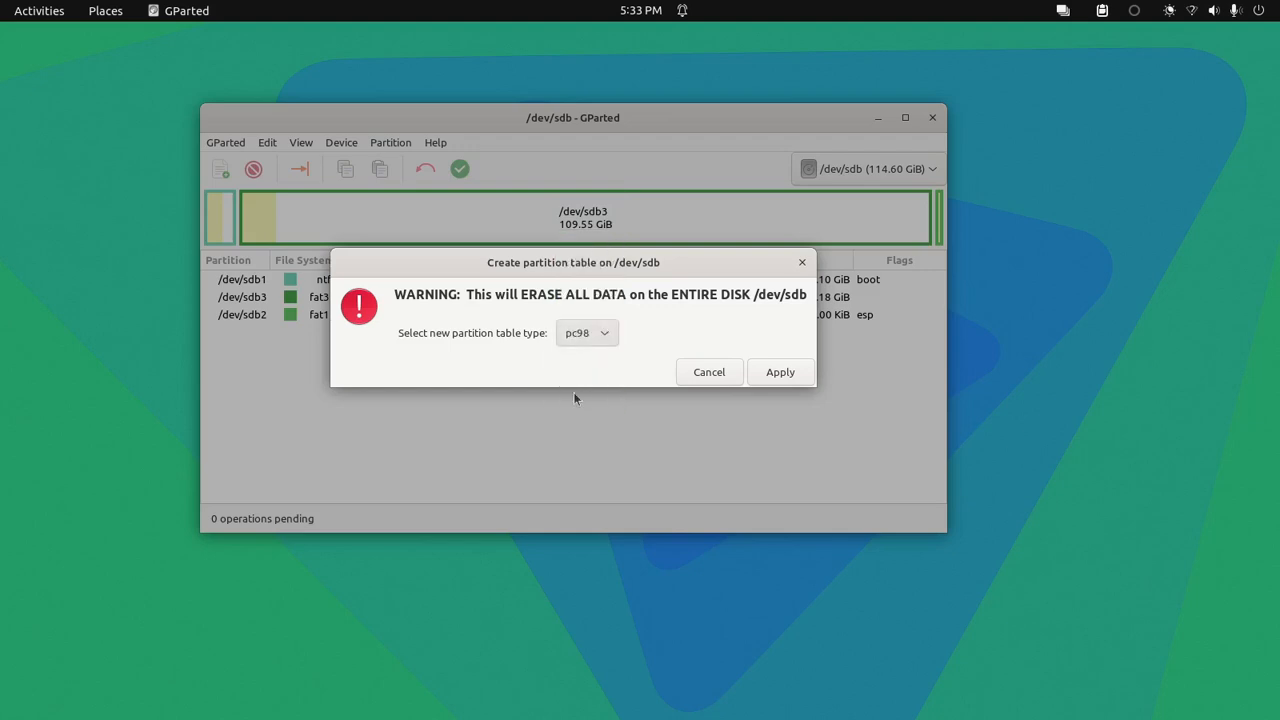
click(586, 334)
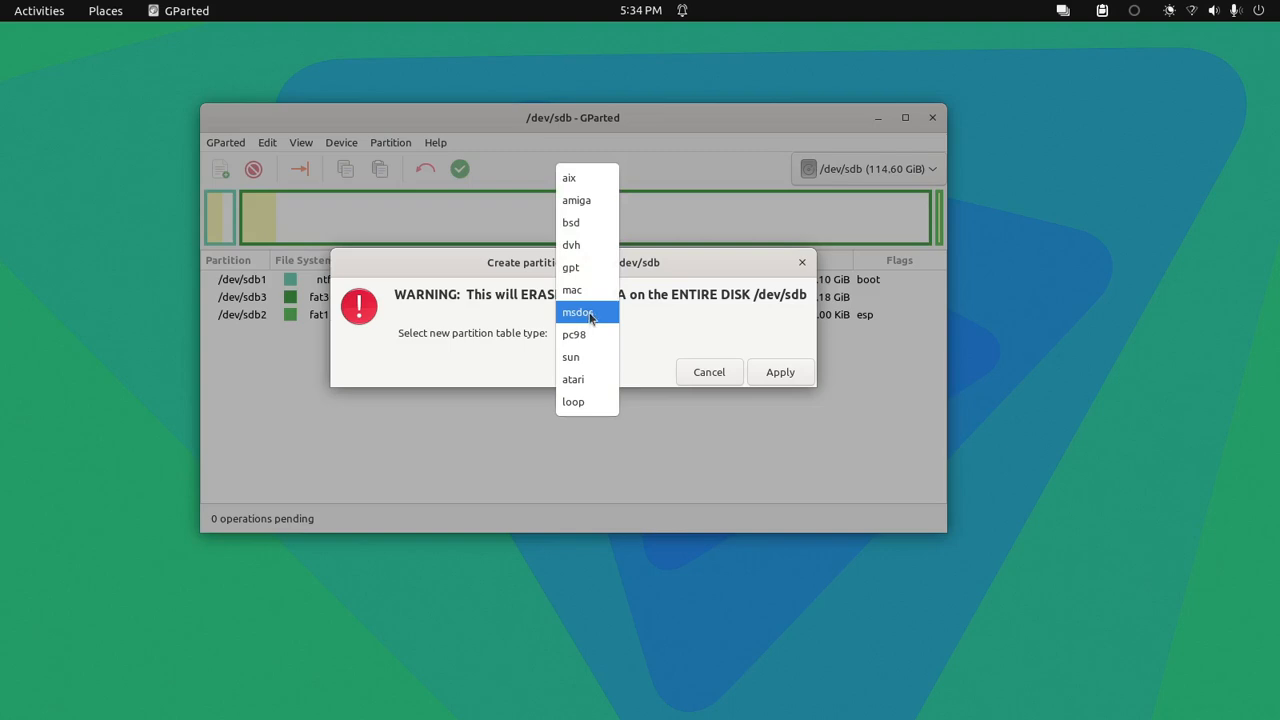
click(655, 328)
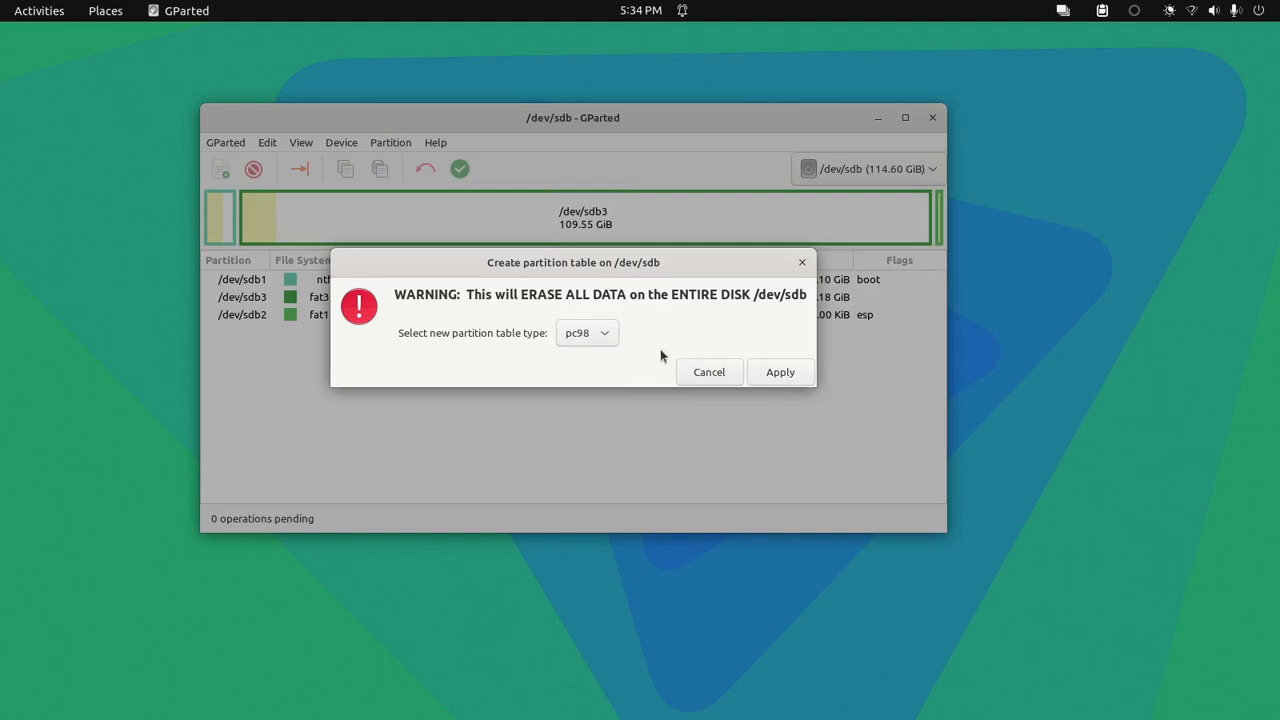
click(724, 371)
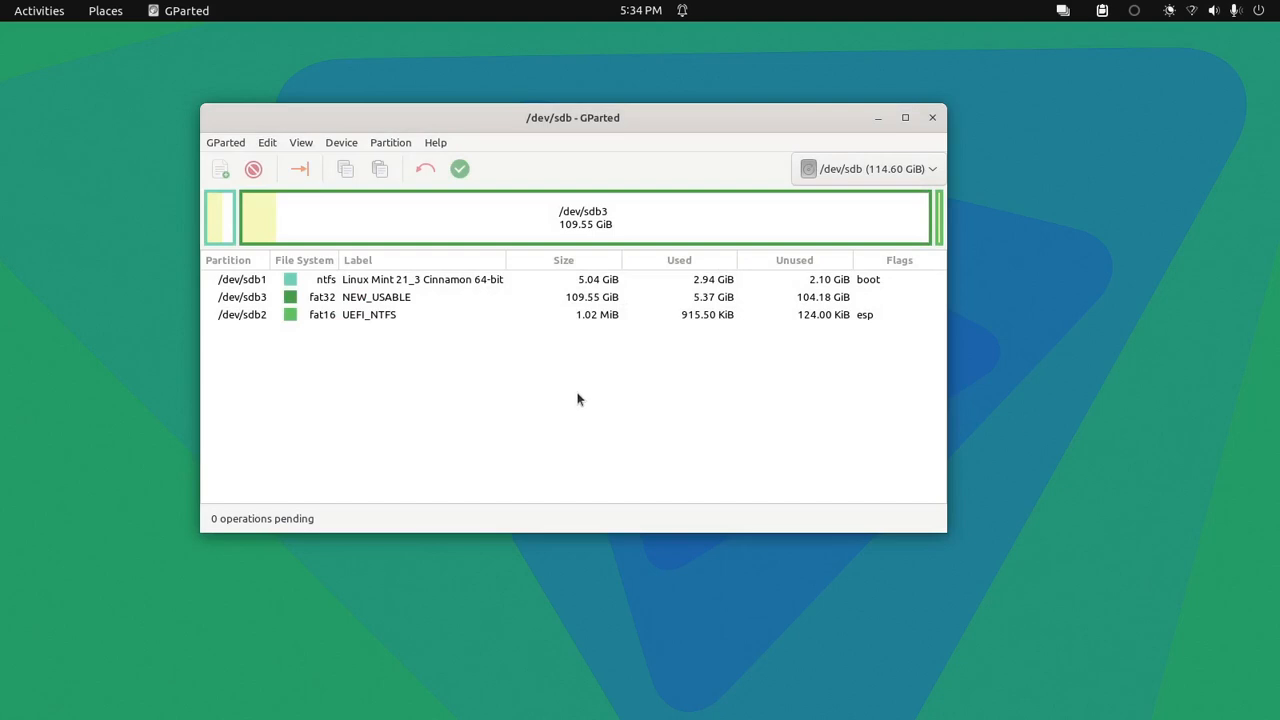
- Queue the deletion of the Linux Mint partition /dev/sdb1 and cancel applying the pending operation
click(577, 399)
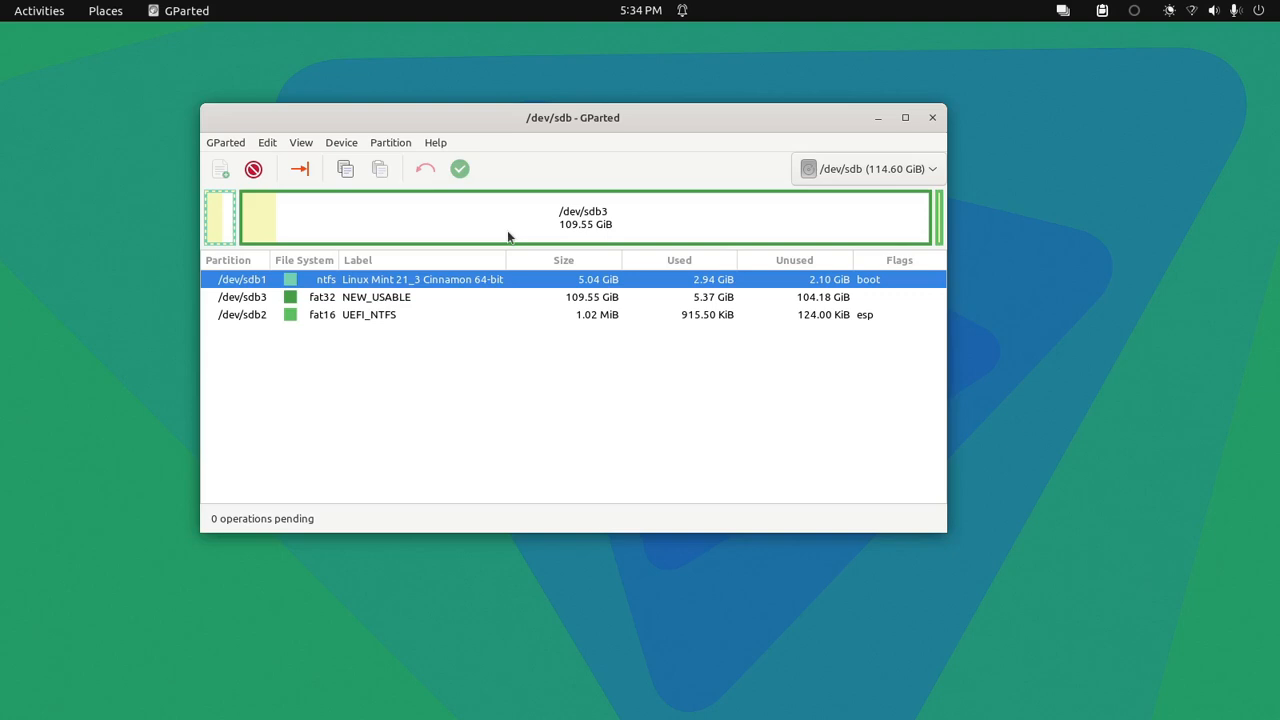
right_click(212, 224)
click(590, 226)
click(939, 218)
click(716, 240)
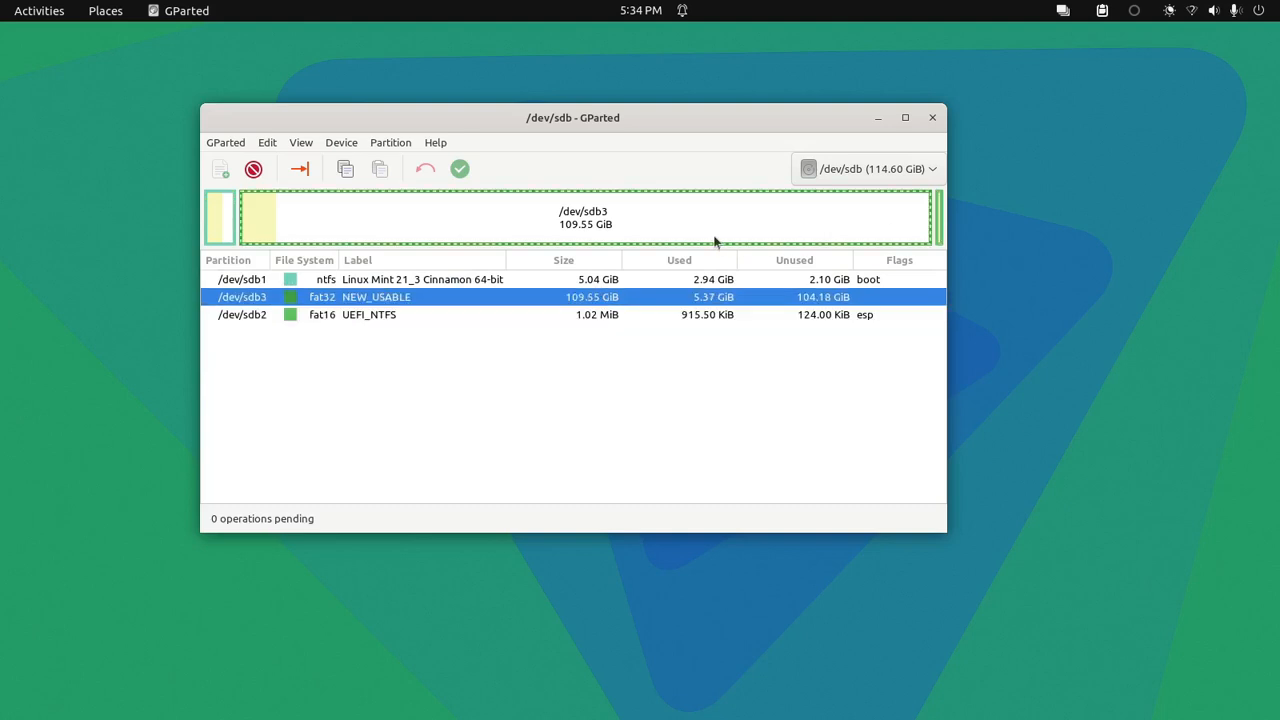
click(222, 226)
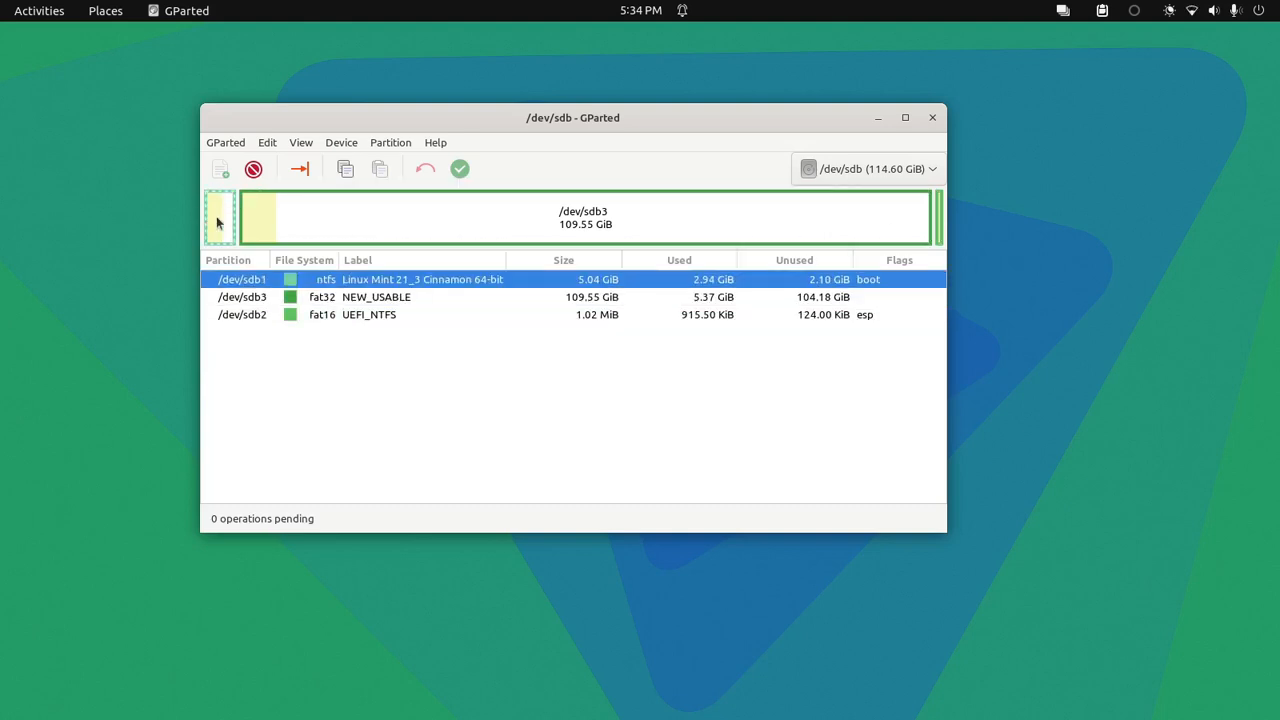
right_click(216, 218)
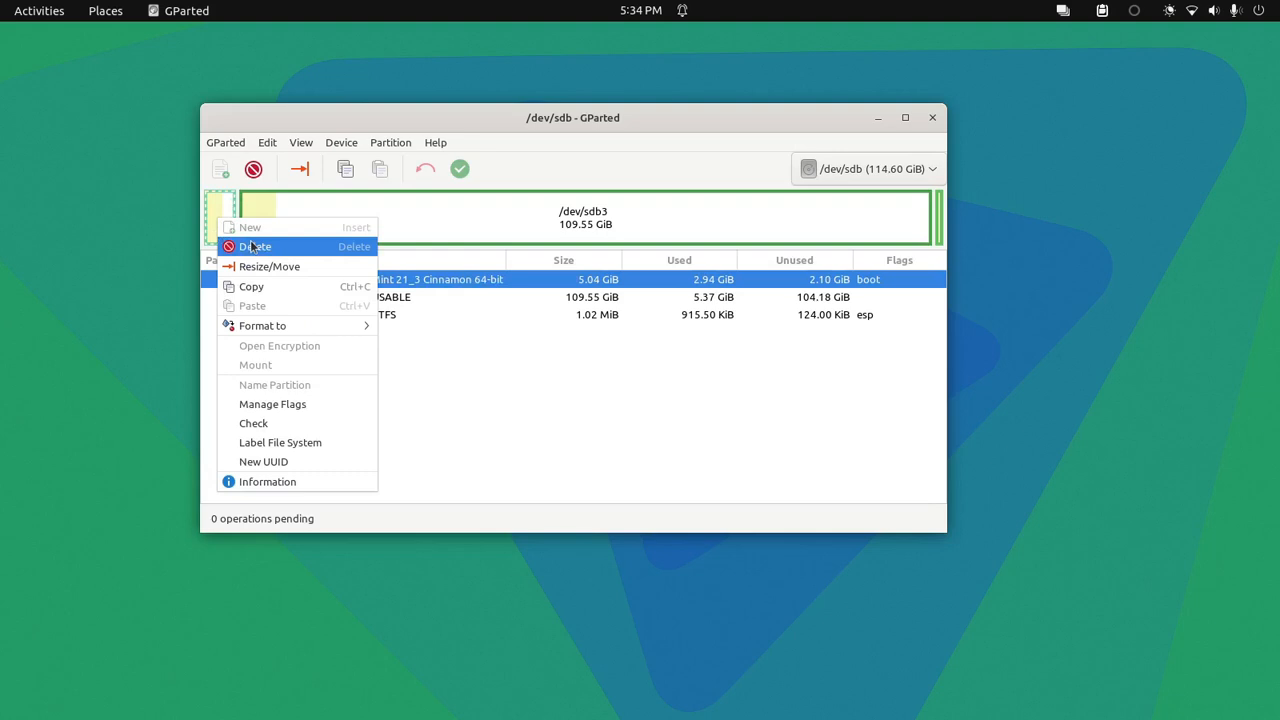
click(252, 248)
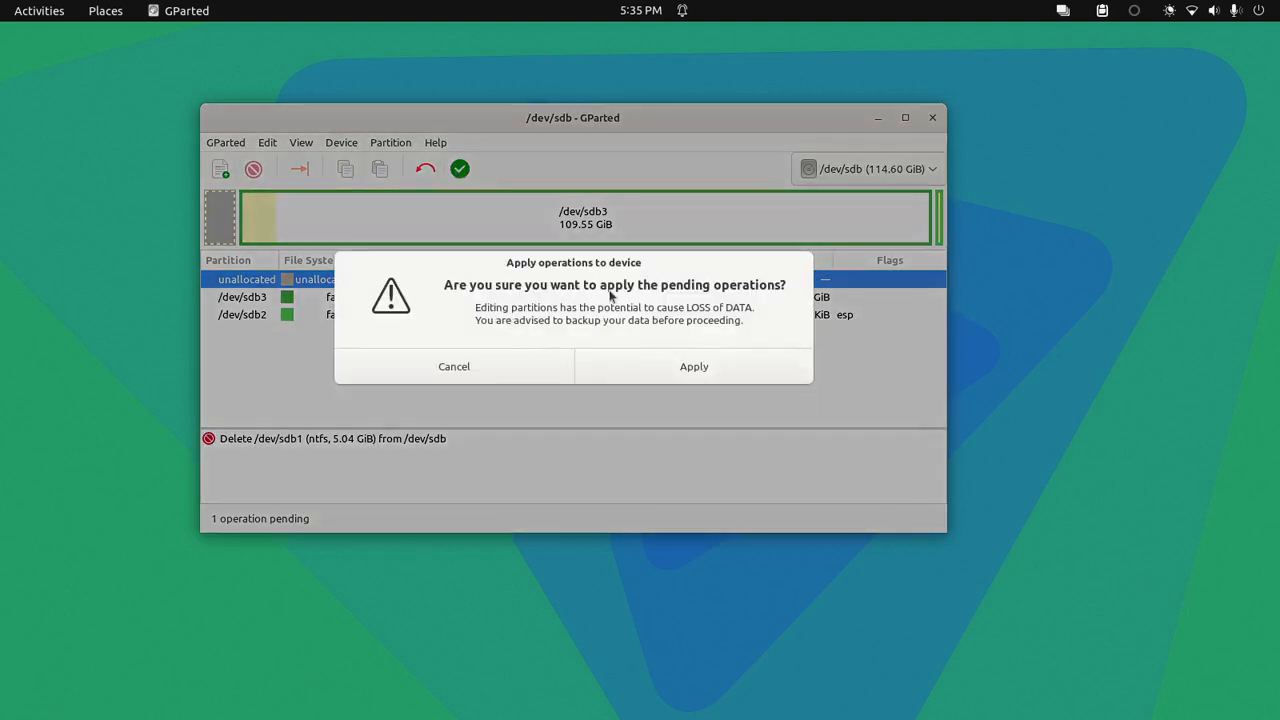
click(503, 365)
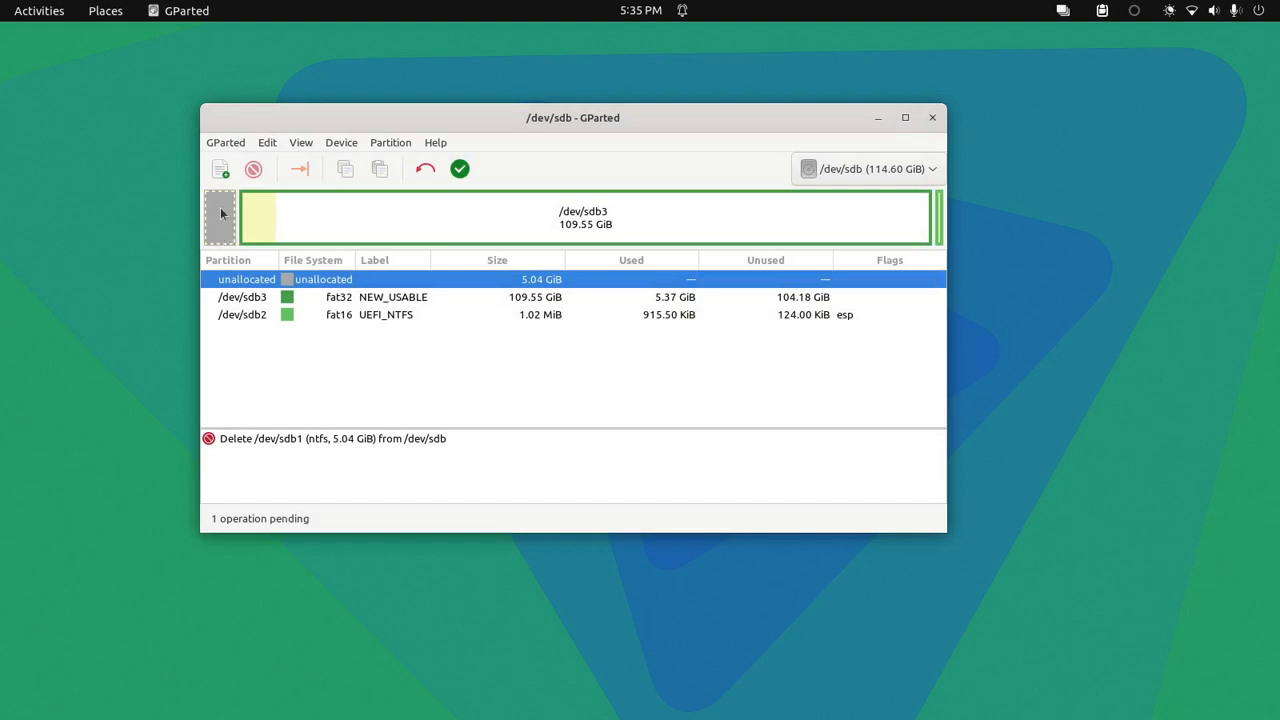
- Try deleting the NEW_USABLE partition /dev/sdb3 twice, undoing the queued deletion each time
click(484, 210)
right_click(486, 209)
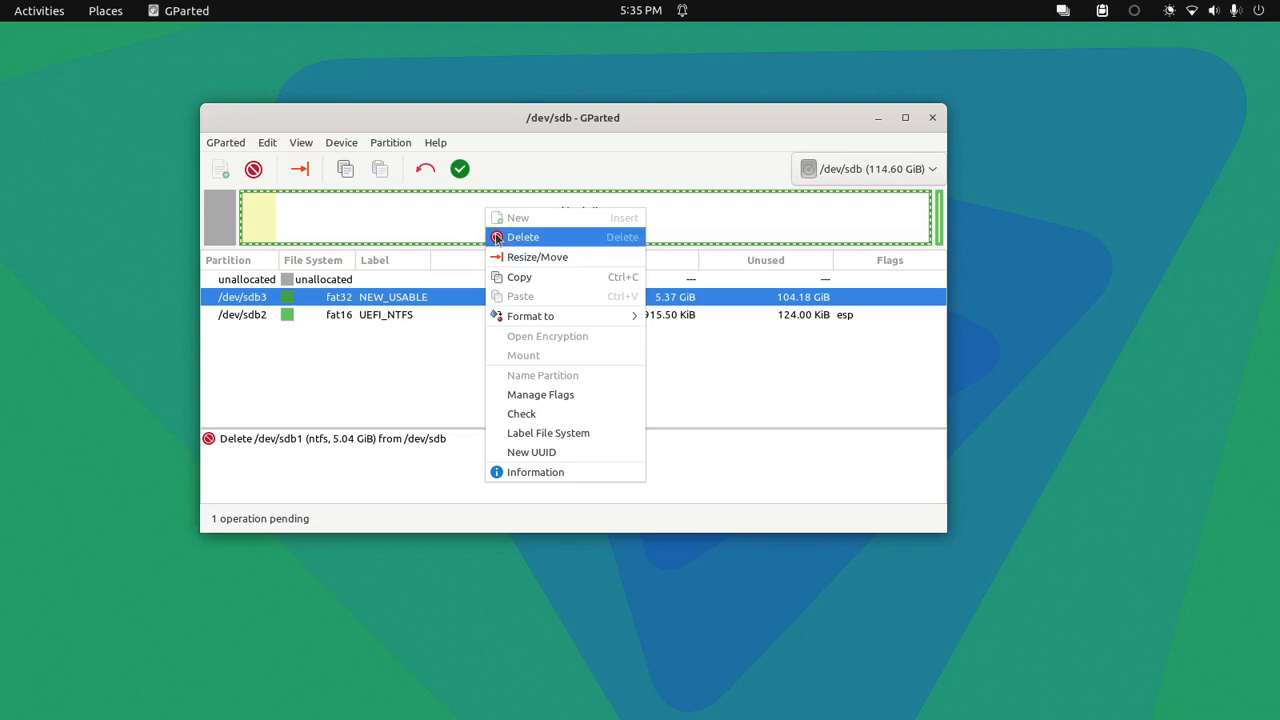
click(497, 240)
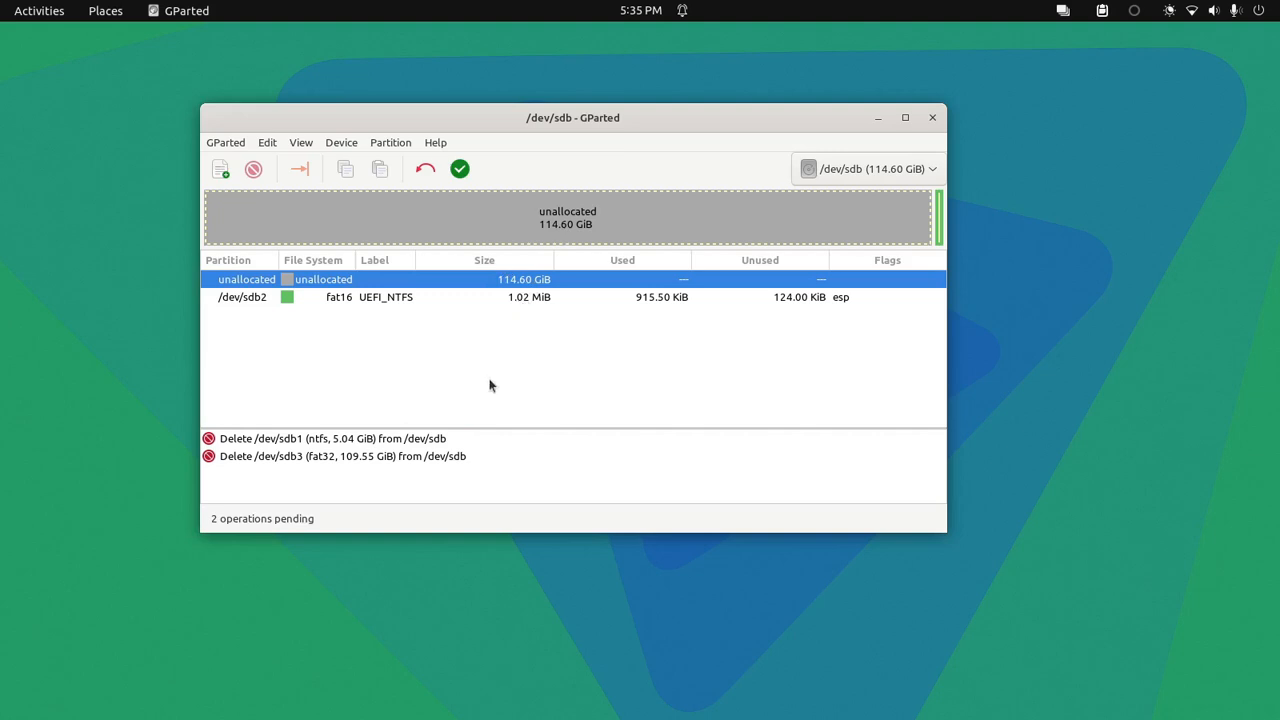
click(426, 170)
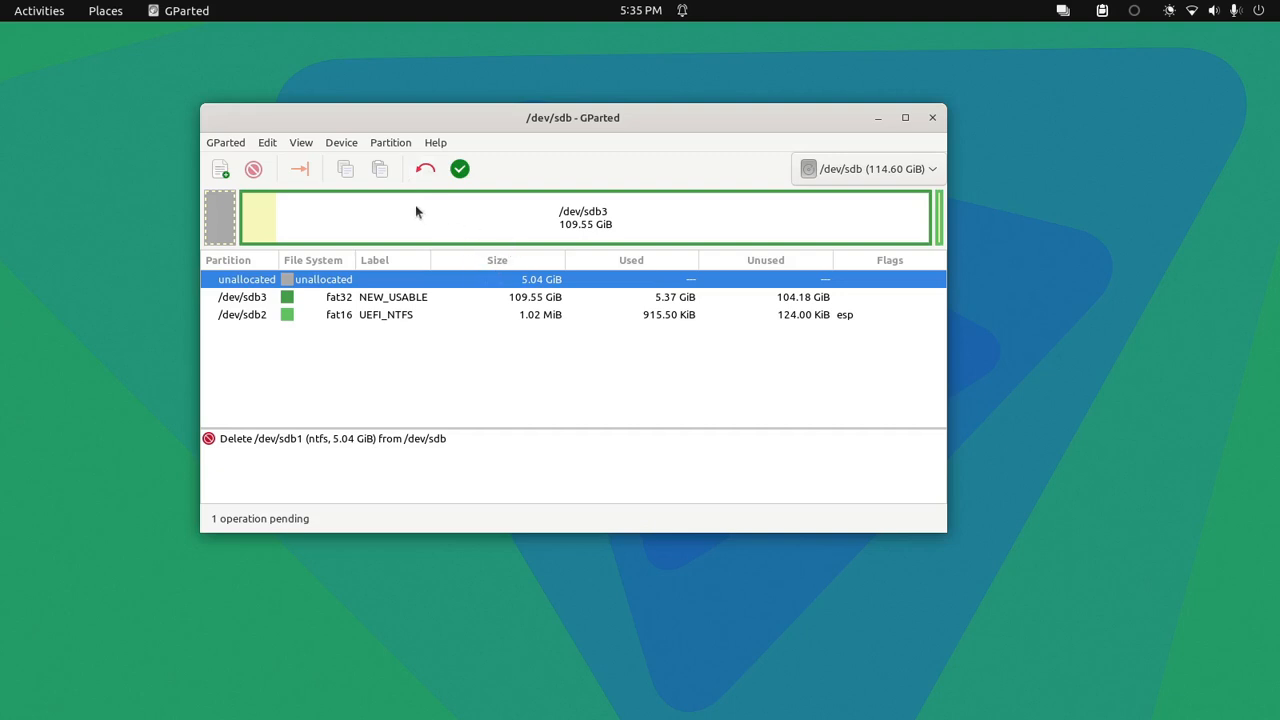
right_click(416, 210)
click(448, 236)
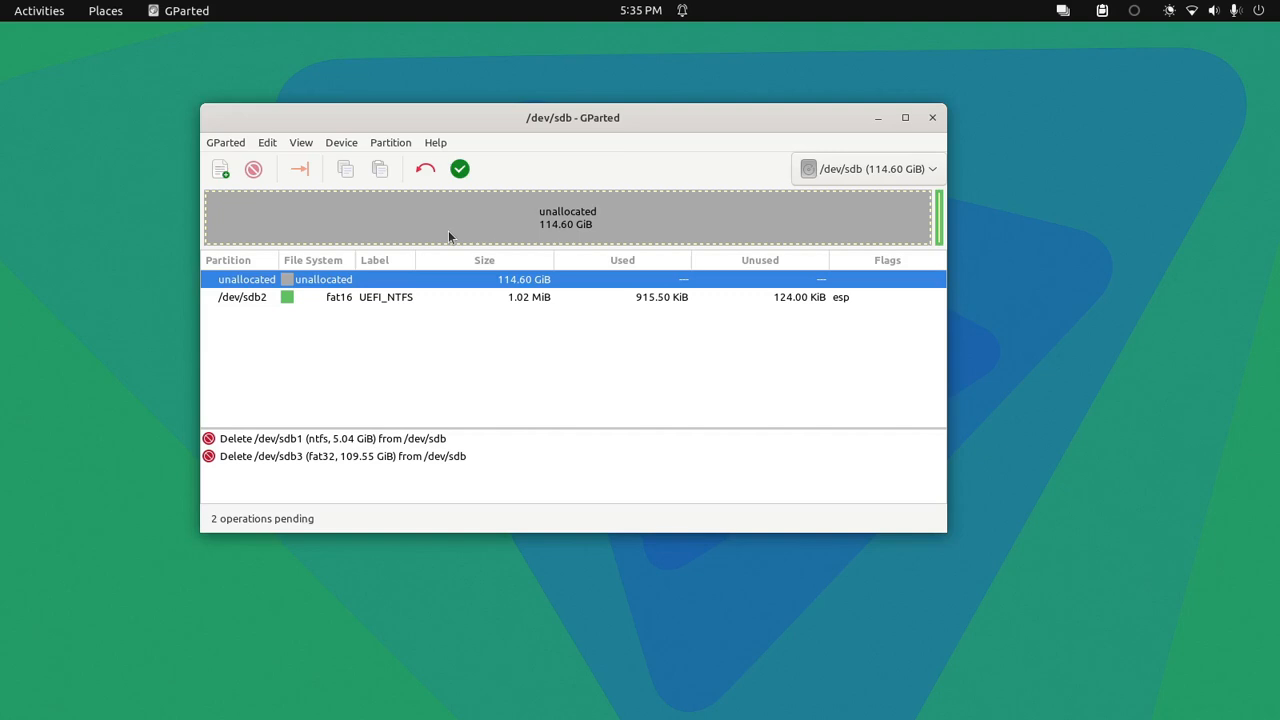
click(425, 169)
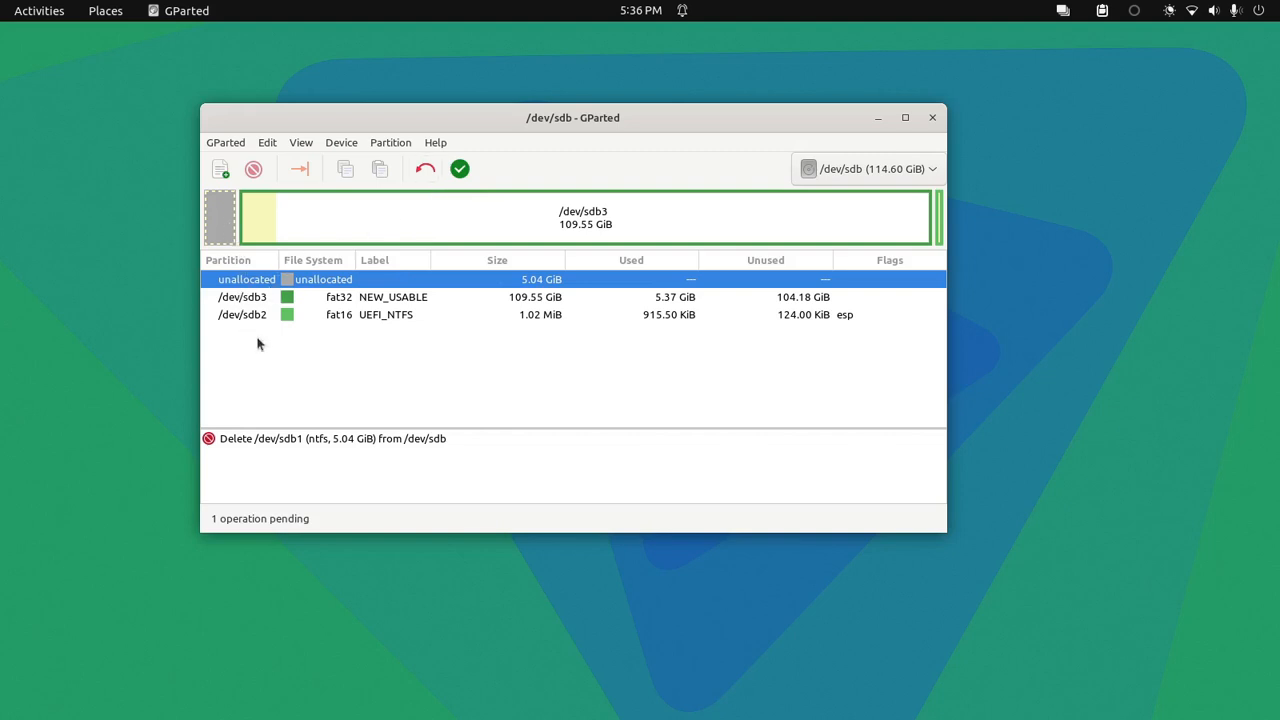
- Start creating a new partition in the unallocated space in front of /dev/sdb3
right_click(222, 218)
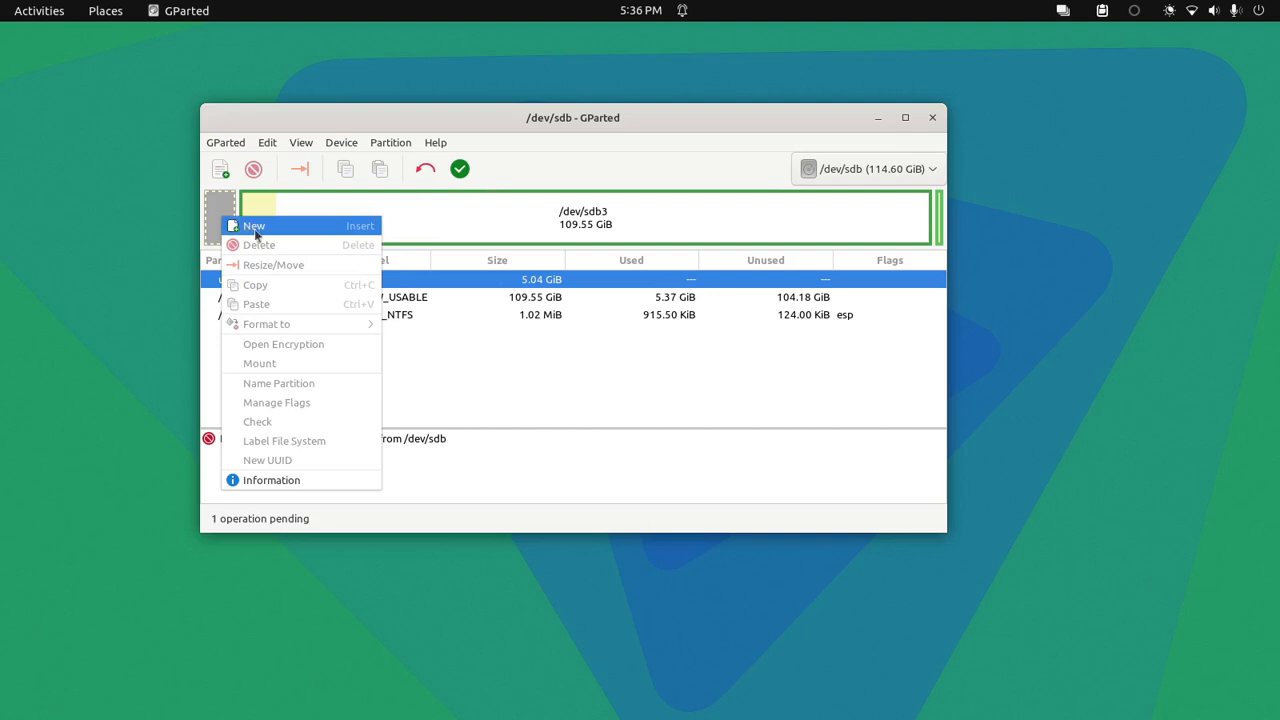
click(478, 301)
right_click(352, 289)
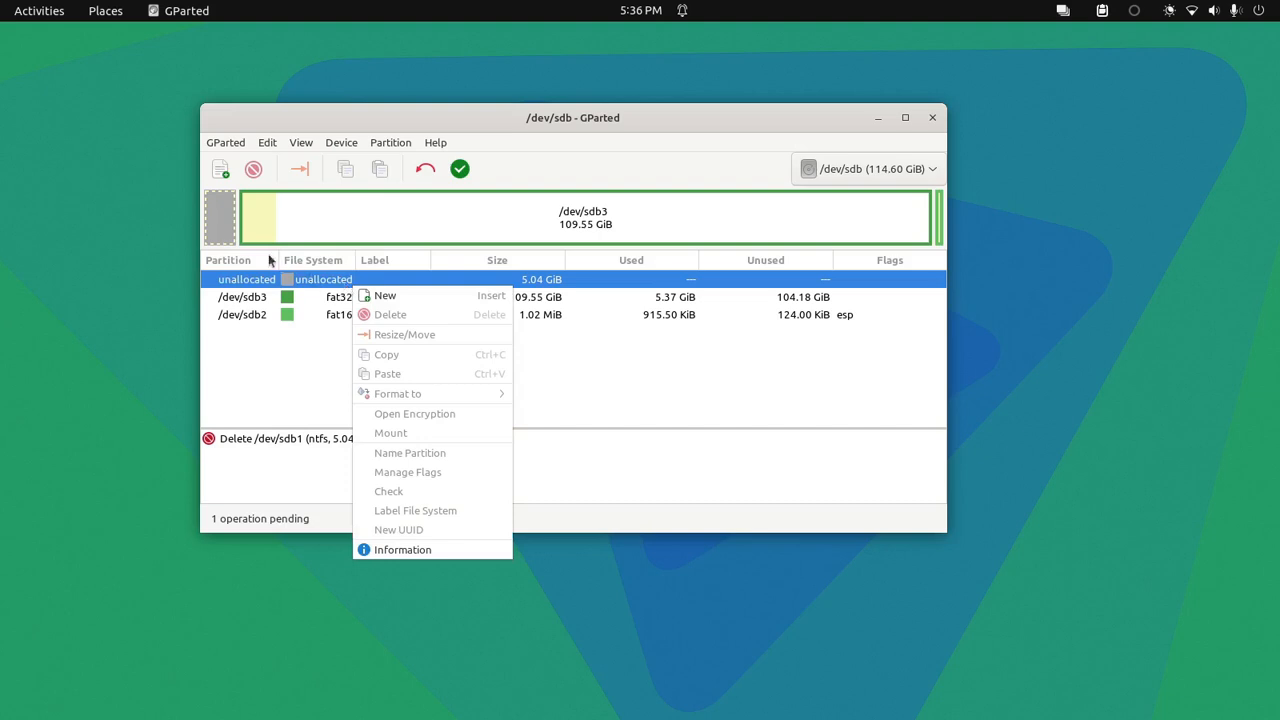
click(228, 219)
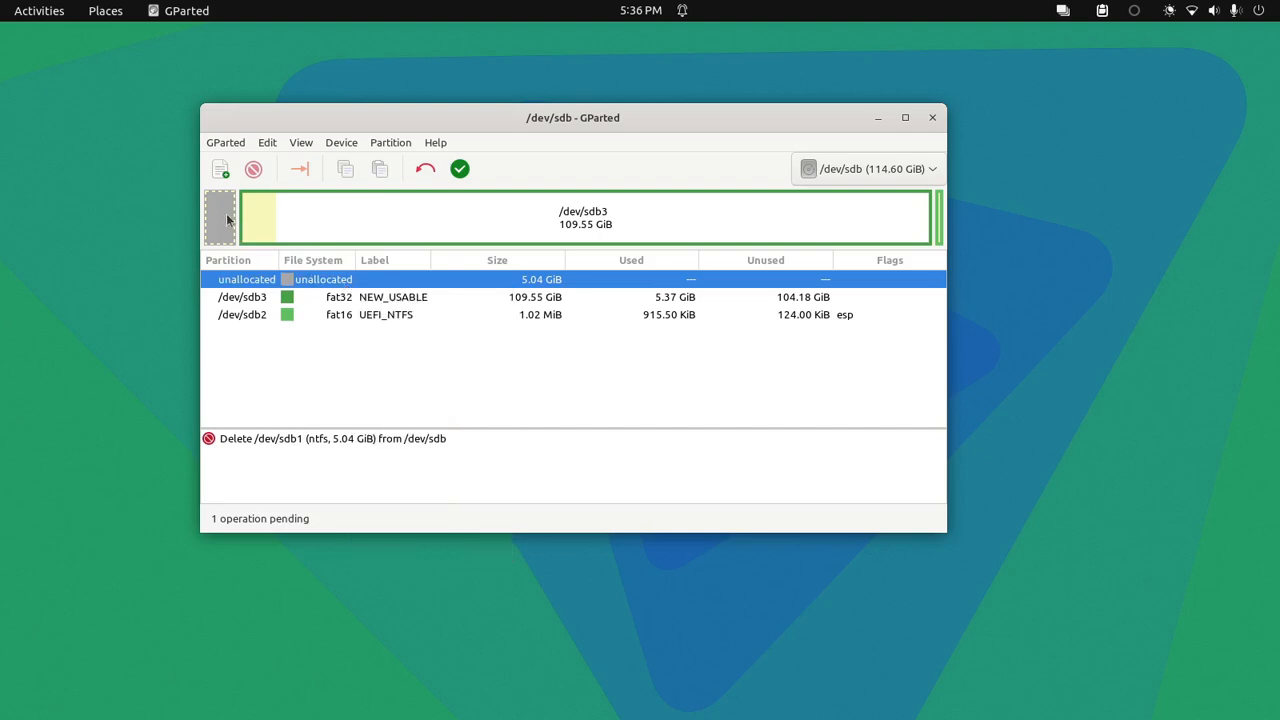
right_click(228, 219)
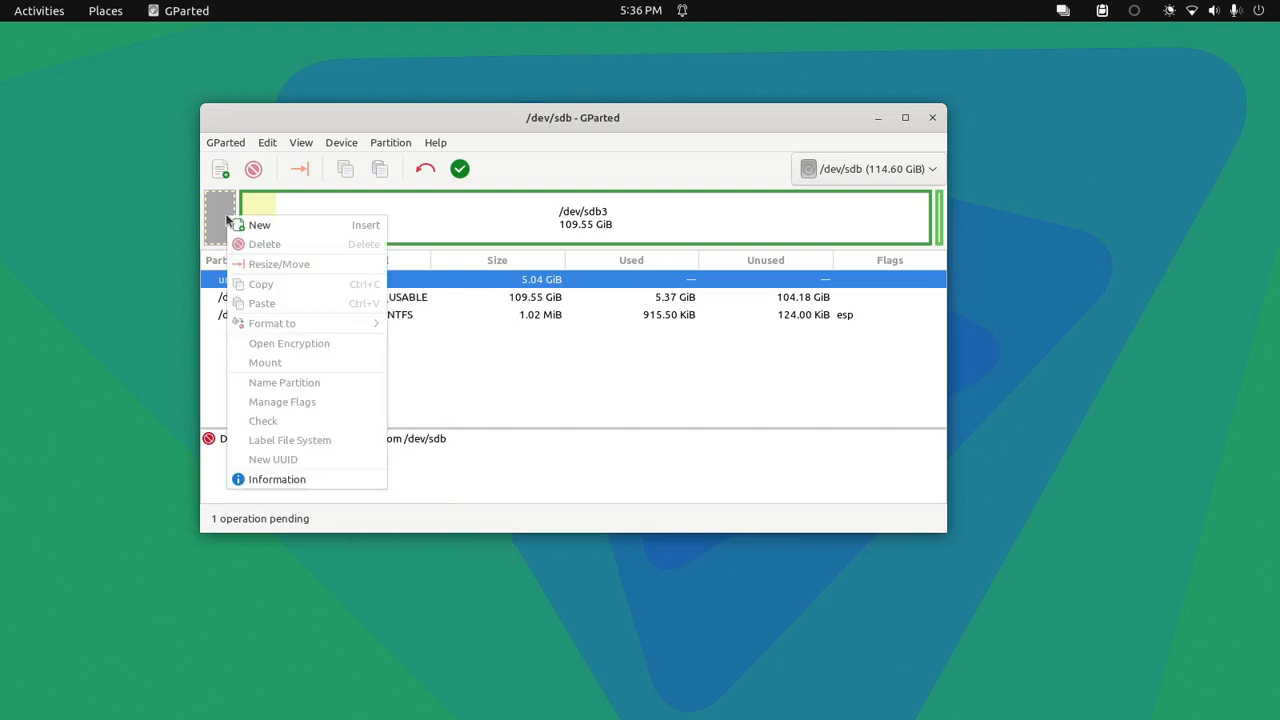
click(248, 226)
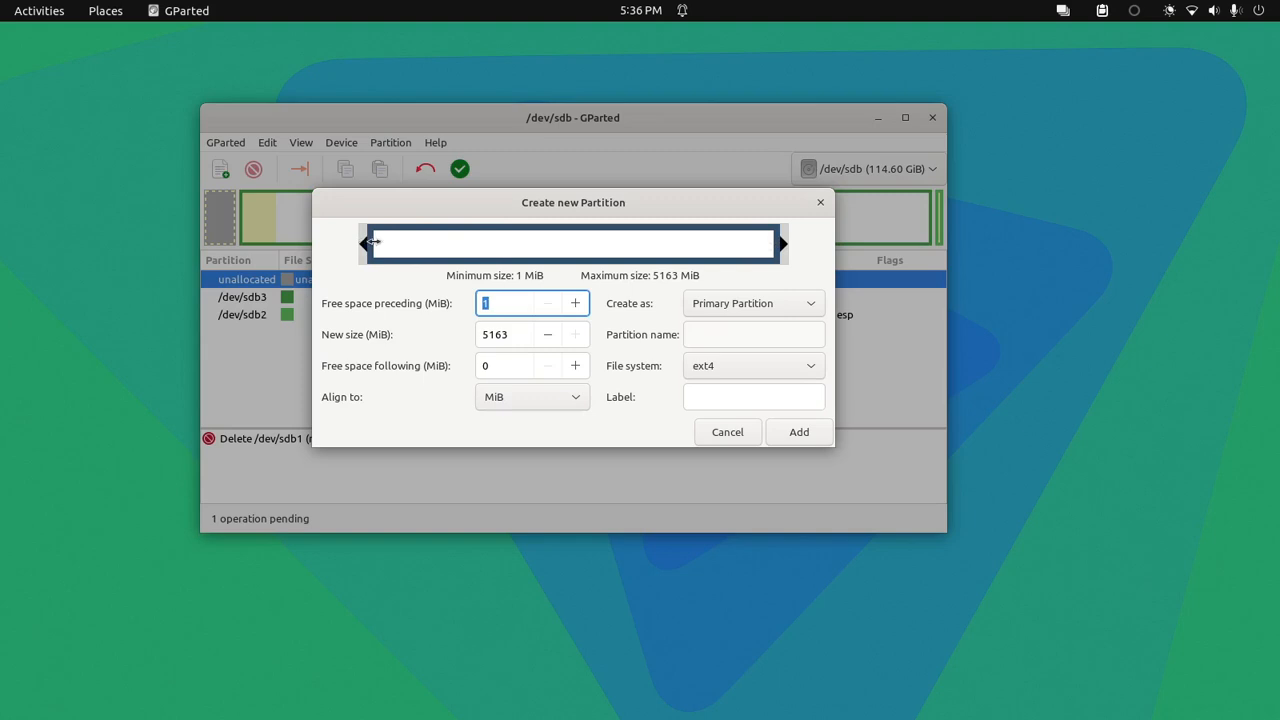
- Try to enter a size above the 5163 MiB maximum for the new partition
mouse_move(372, 241)
mouse_down()
mouse_move(523, 241)
mouse_move(368, 241)
mouse_up()
click(521, 333)
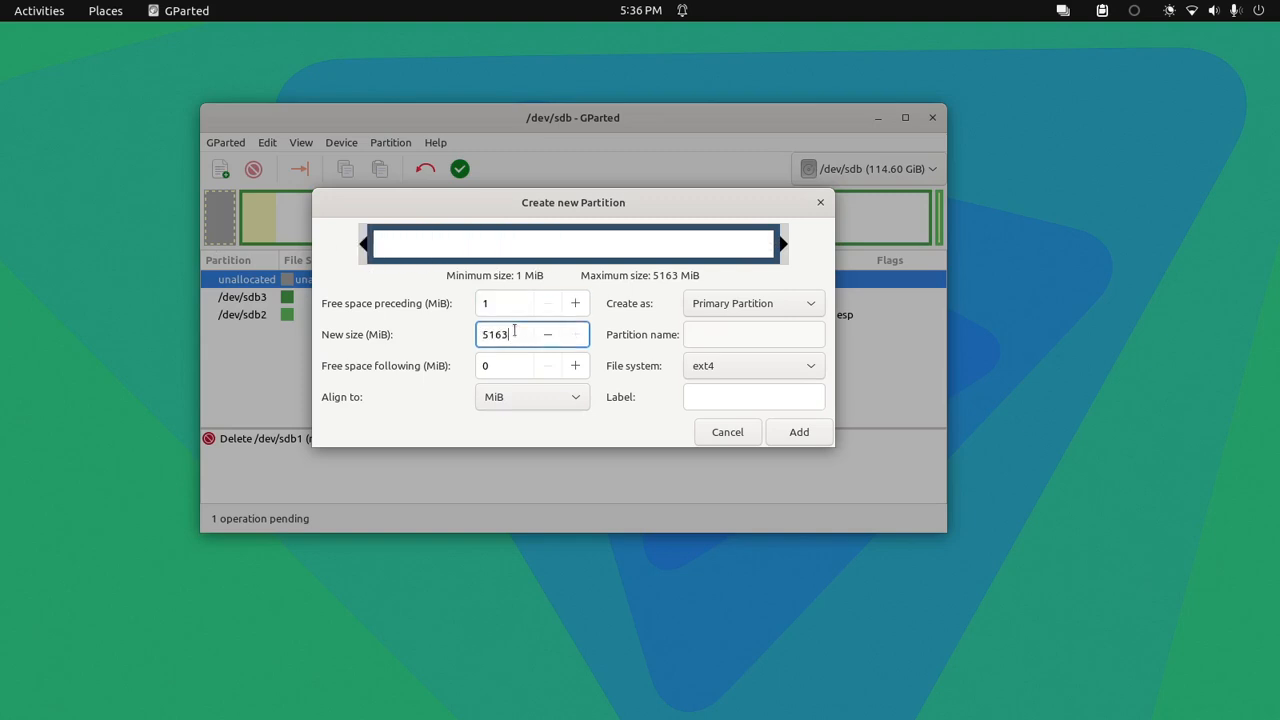
key(Down)
key(Down)
key(Down)
key(Down)
key(Down)
key(Down)
key(Down)
key(Down)
key(Down)
key(Down)
key(Down)
key(Down)
key(Down)
key(Down)
key(Down)
key(BackSpace)
key(BackSpace)
key(BackSpace)
key(BackSpace)
text(6887984)
click(494, 367)
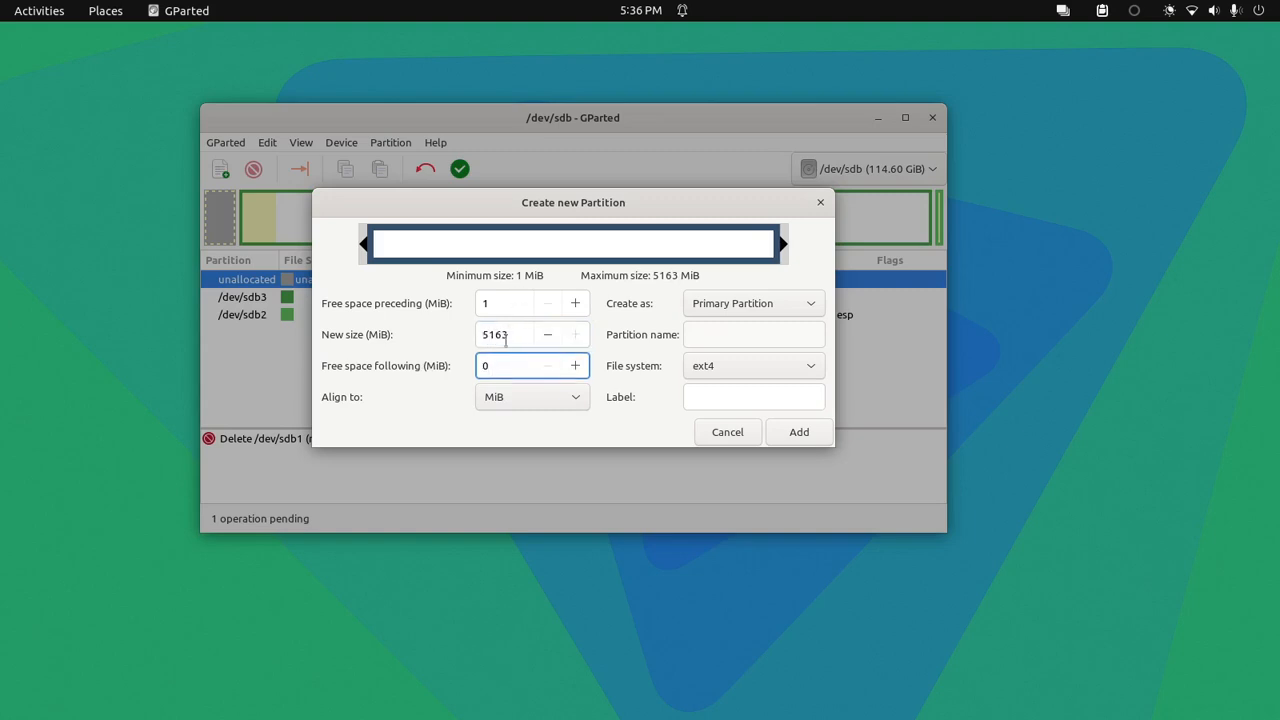
click(512, 336)
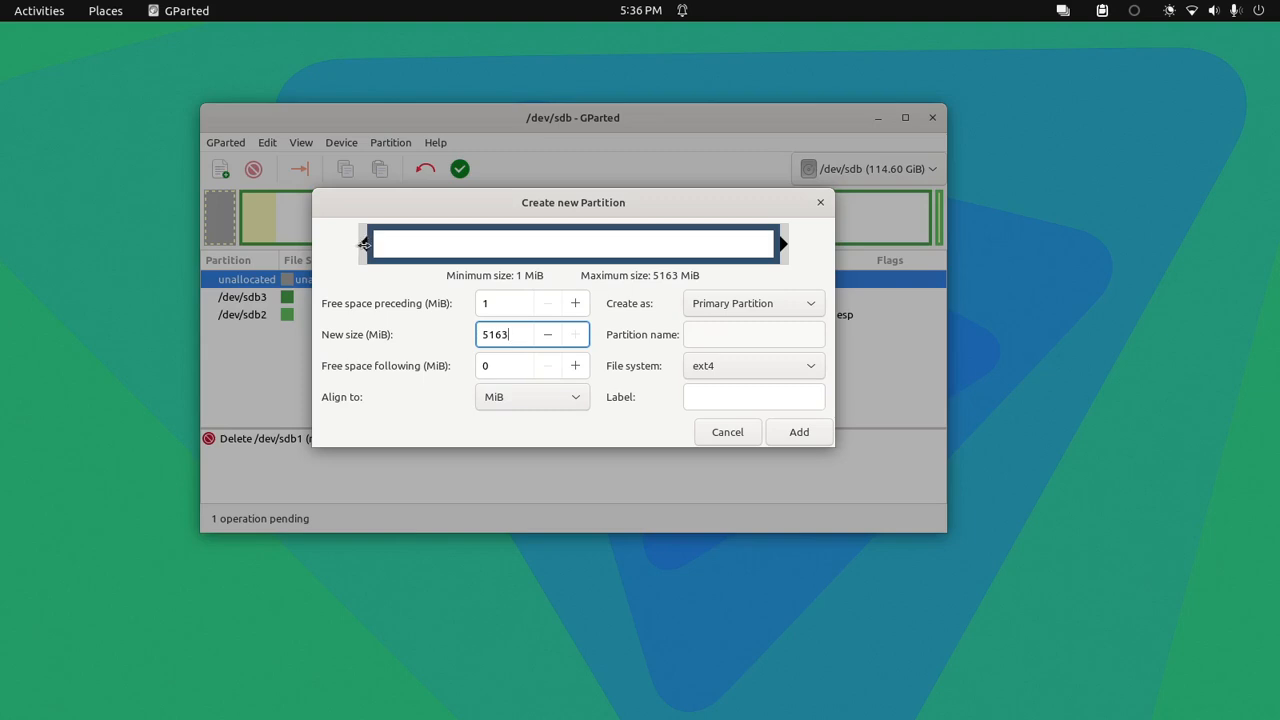
- Shrink the new partition to 3326 MiB with 1838 MiB of free space preceding it, and cancel its creation
drag(366, 243, 510, 244)
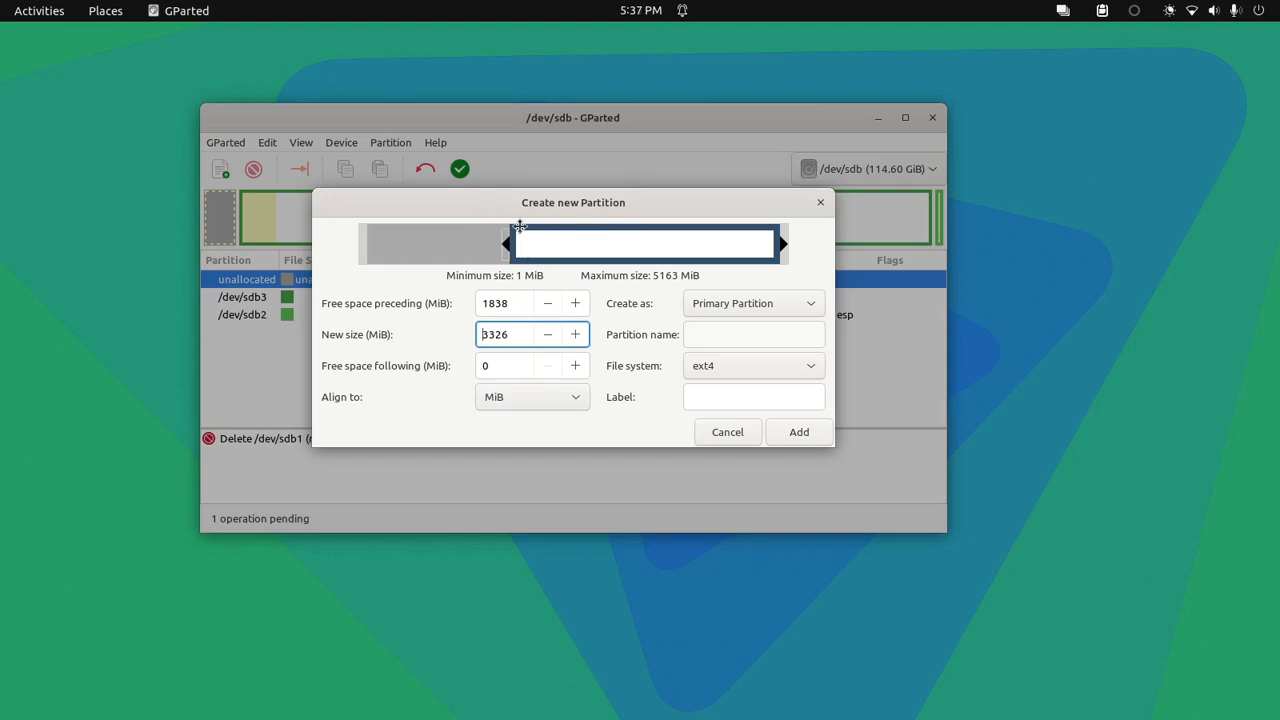
drag(545, 205, 701, 221)
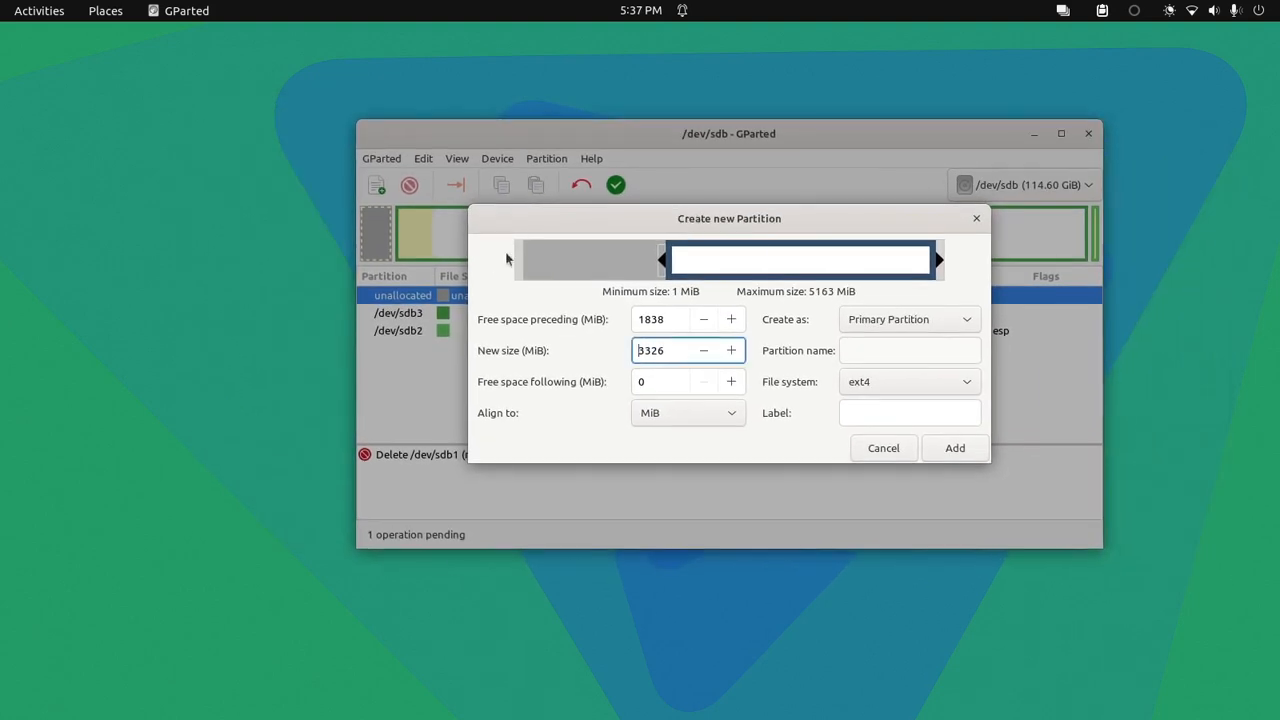
click(879, 450)
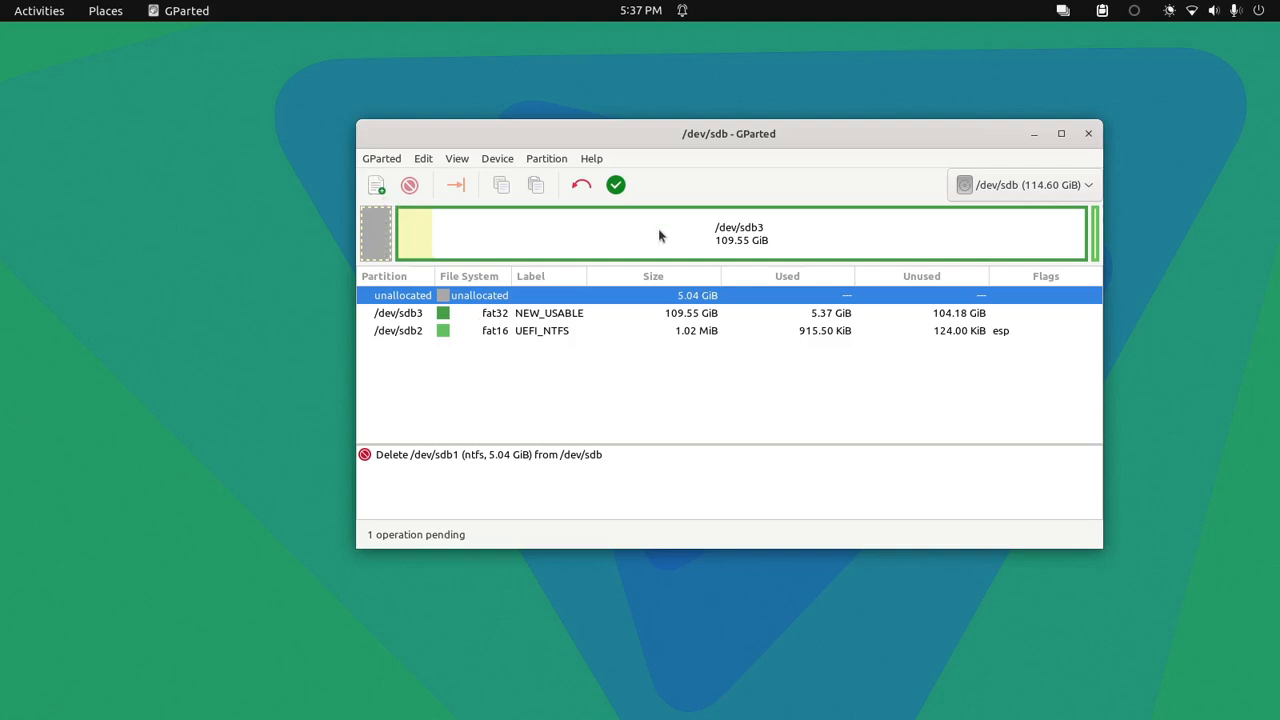
- Queue the deletion of the NEW_USABLE partition /dev/sdb3
click(622, 244)
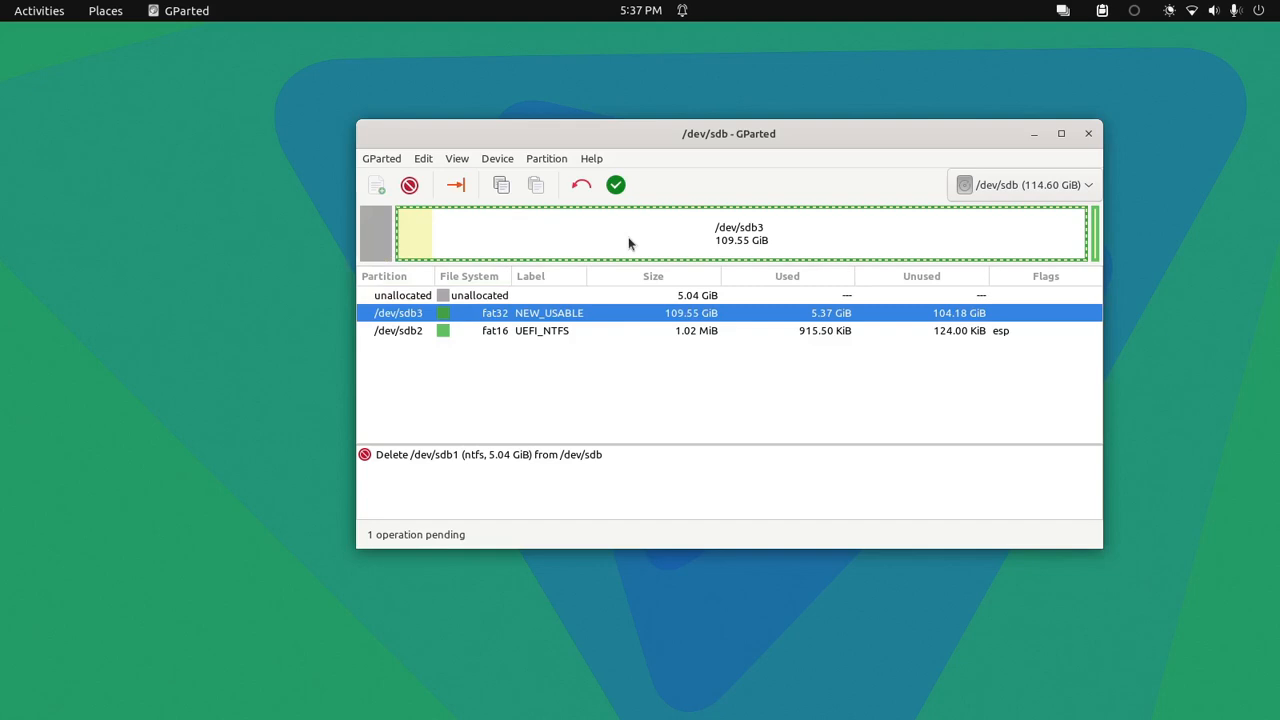
right_click(628, 240)
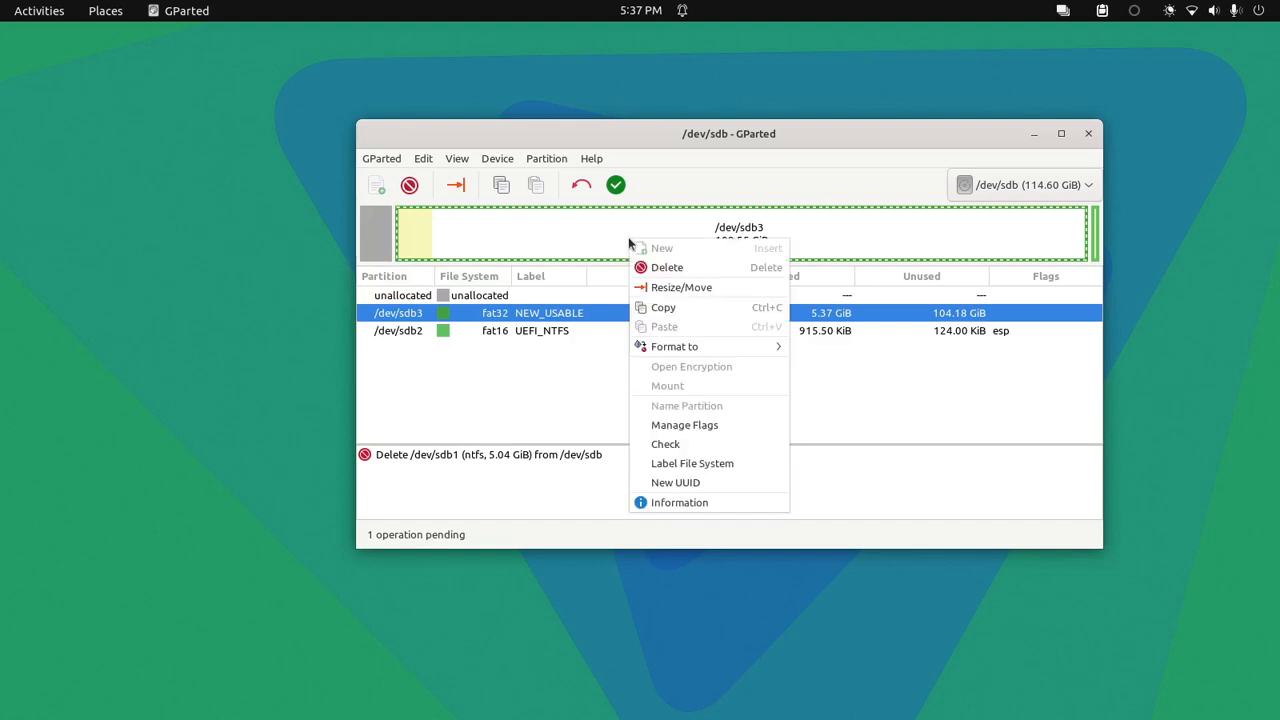
click(698, 266)
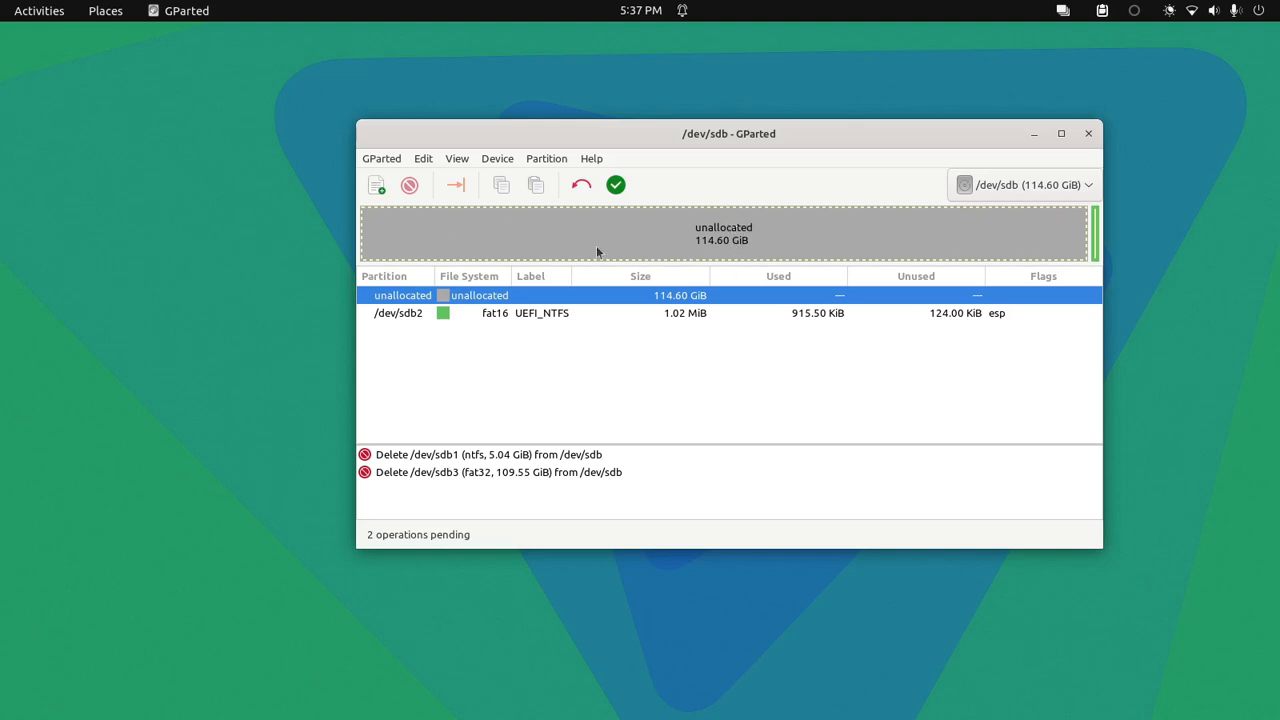
- Start creating a partition in the unallocated space of /dev/sdb and set its preceding free space to 20000 MiB
right_click(735, 236)
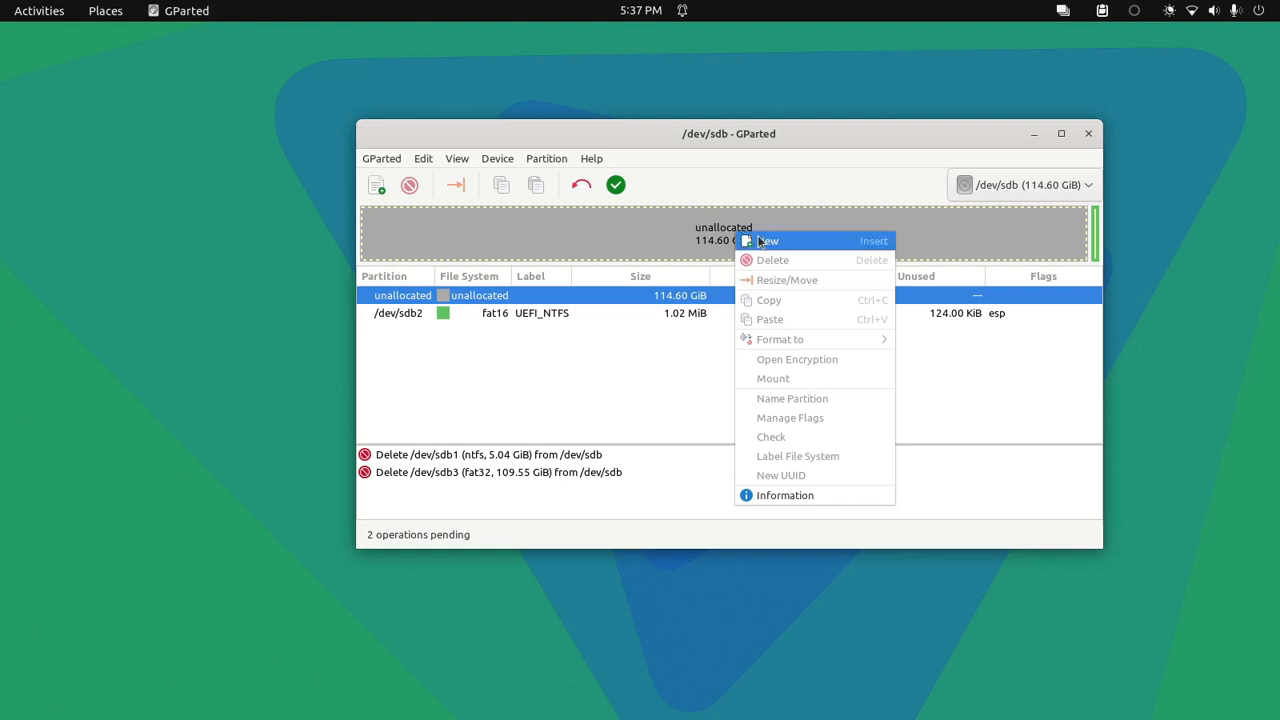
click(757, 241)
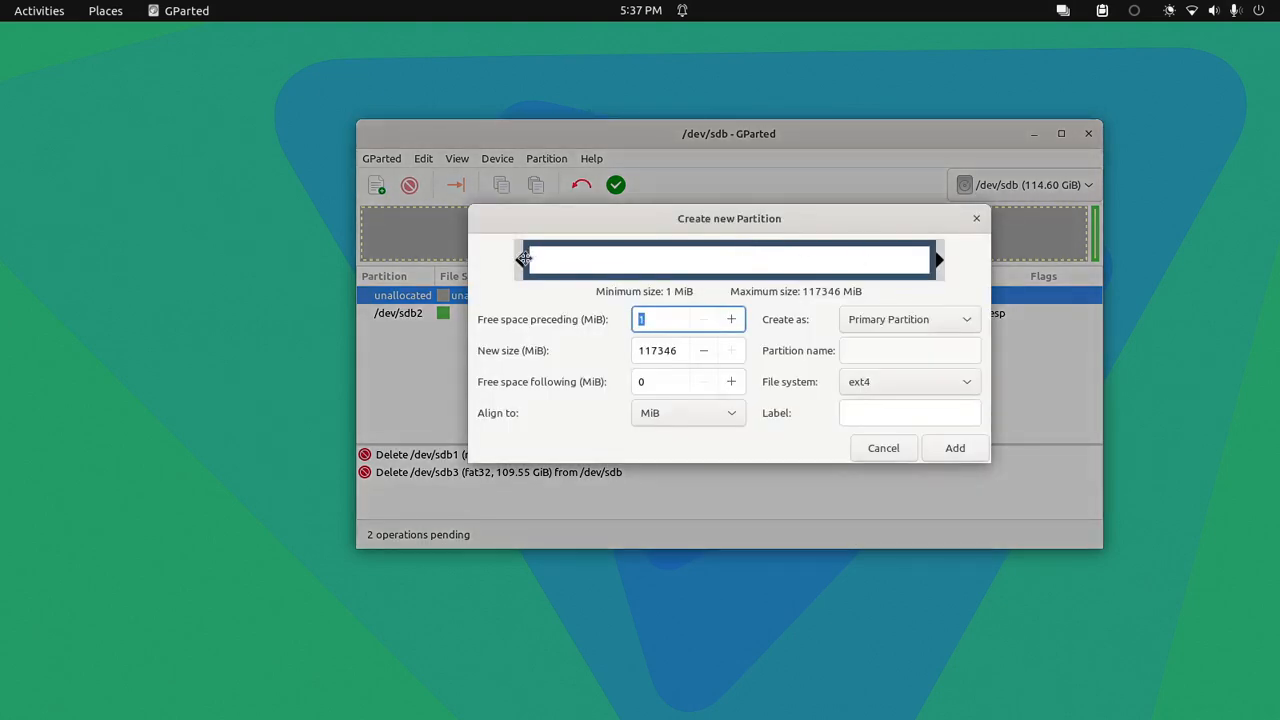
drag(522, 259, 486, 266)
click(651, 381)
click(654, 320)
key(BackSpace)
text(20000)
key(Return)
click(667, 350)
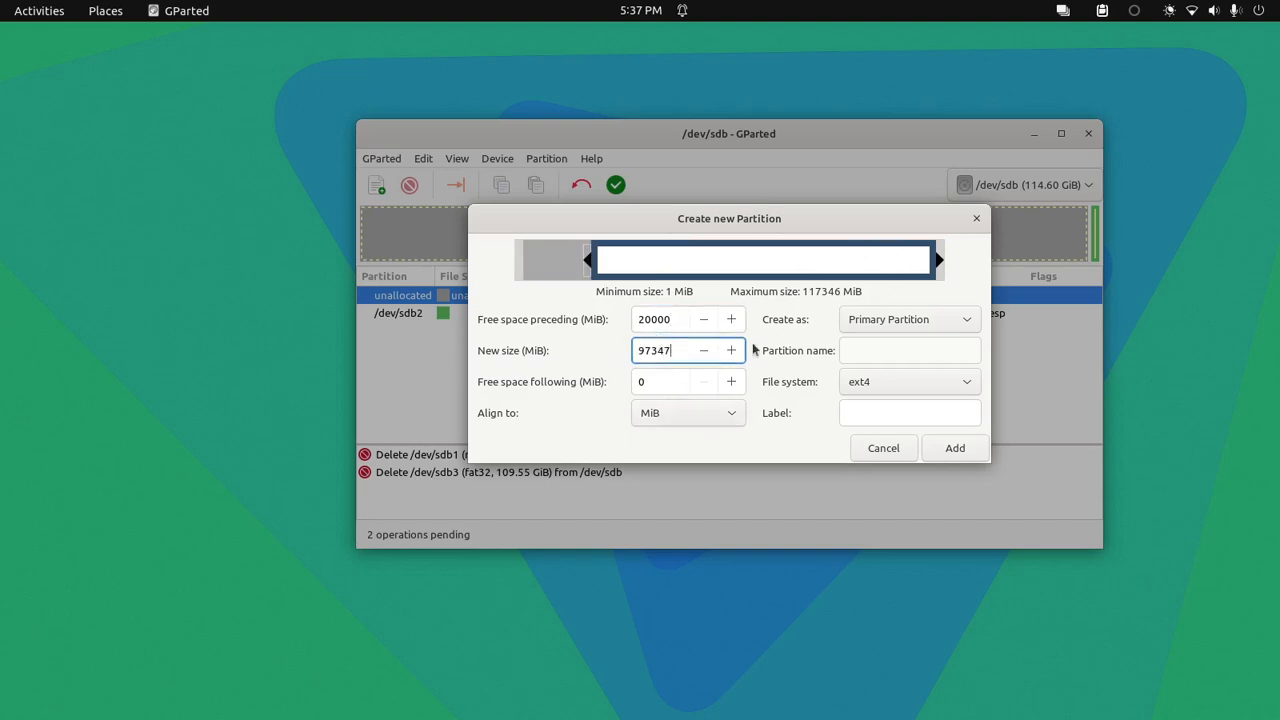
- Set the free space following the new partition to 10000 MiB
click(655, 381)
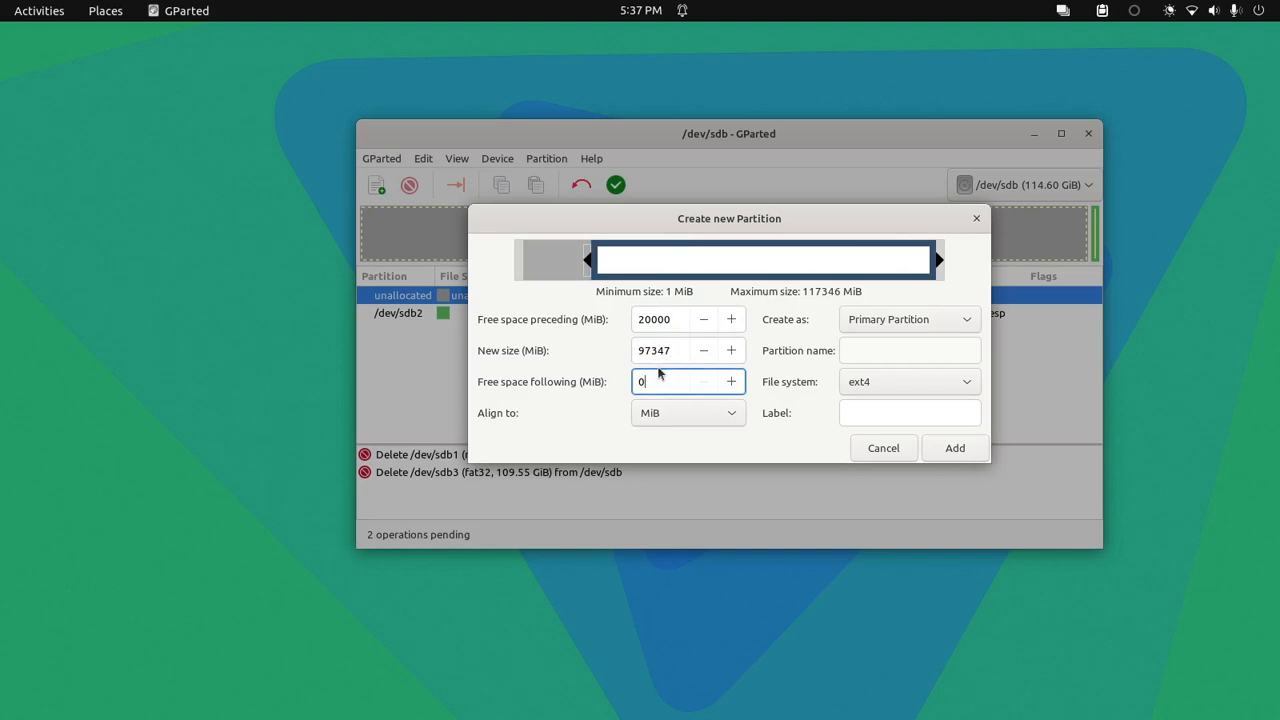
key(BackSpace)
key(BackSpace)
click(651, 351)
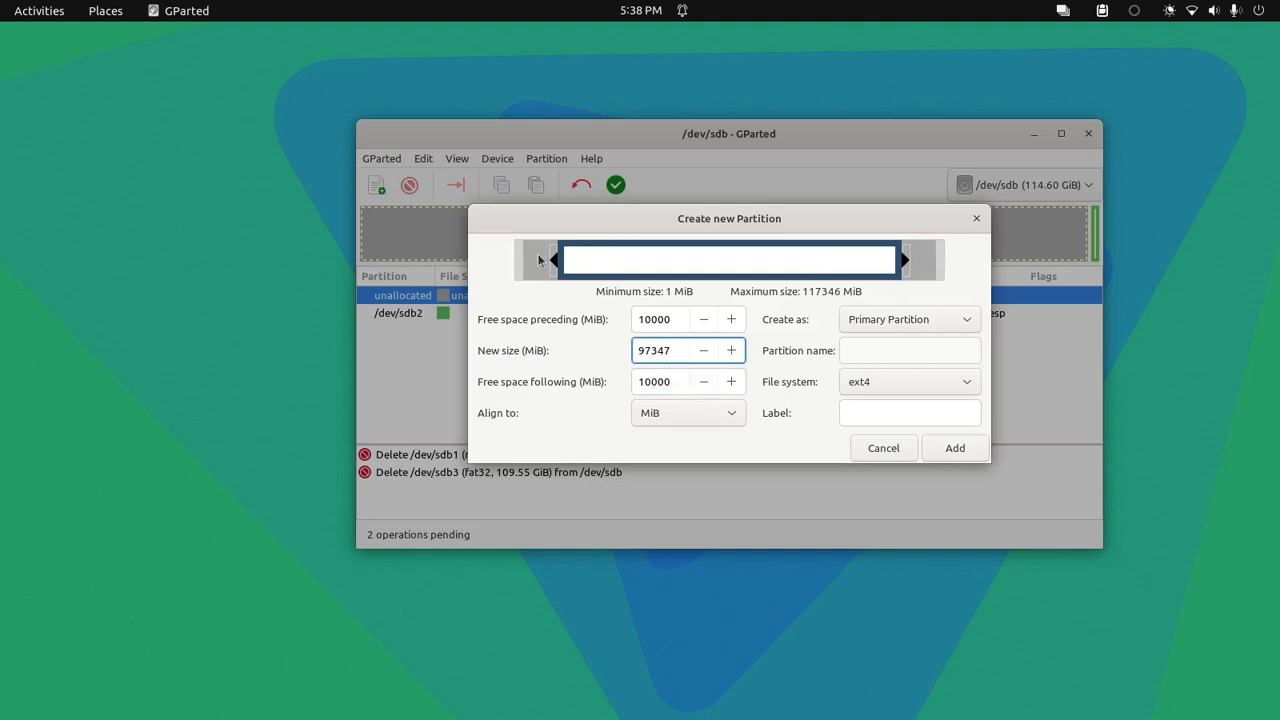
- Resize the new partition to about 61255 MiB, starting after 1 MiB and leaving about 56091 MiB of free space following
drag(677, 351, 622, 350)
drag(593, 264, 677, 268)
drag(588, 260, 763, 266)
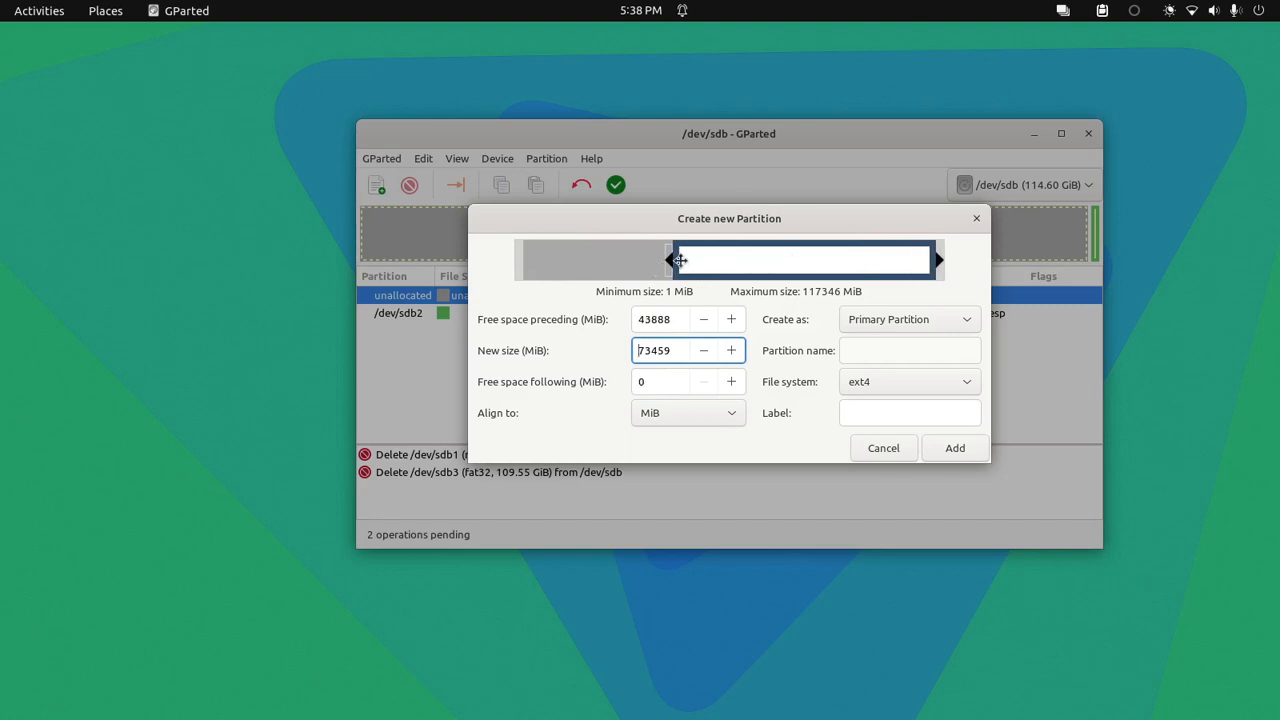
drag(677, 258, 492, 262)
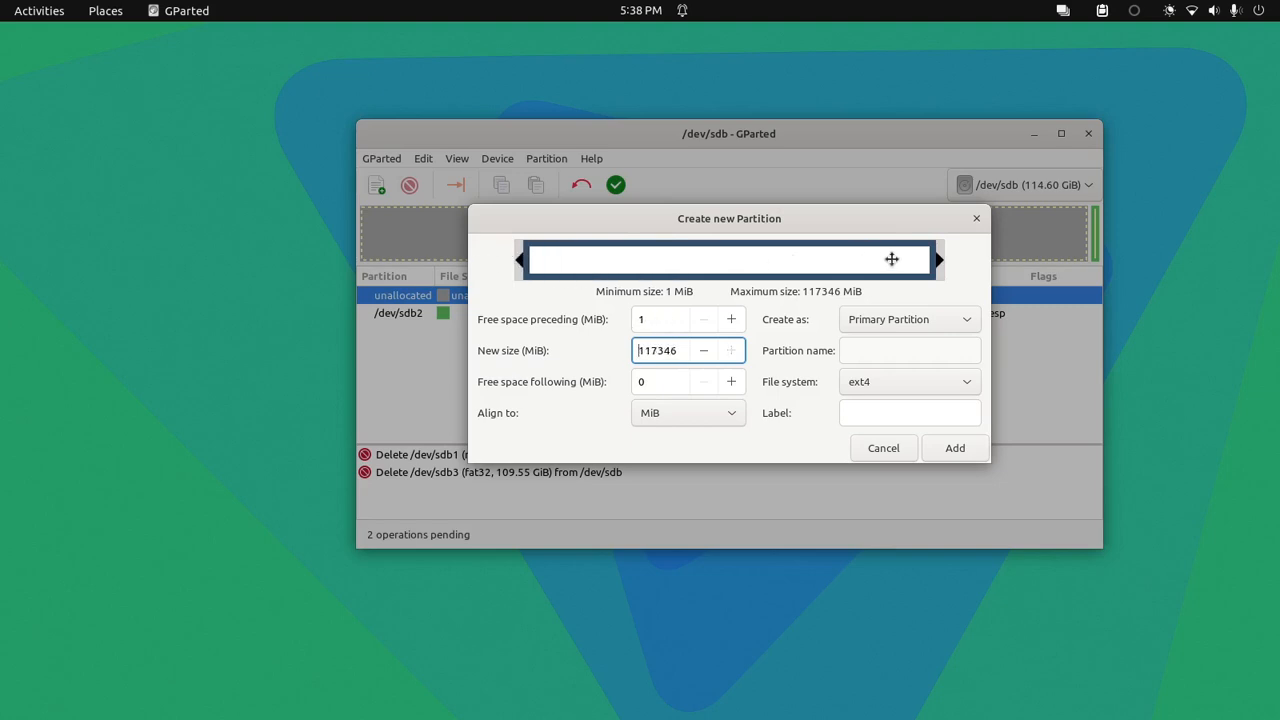
drag(936, 259, 745, 263)
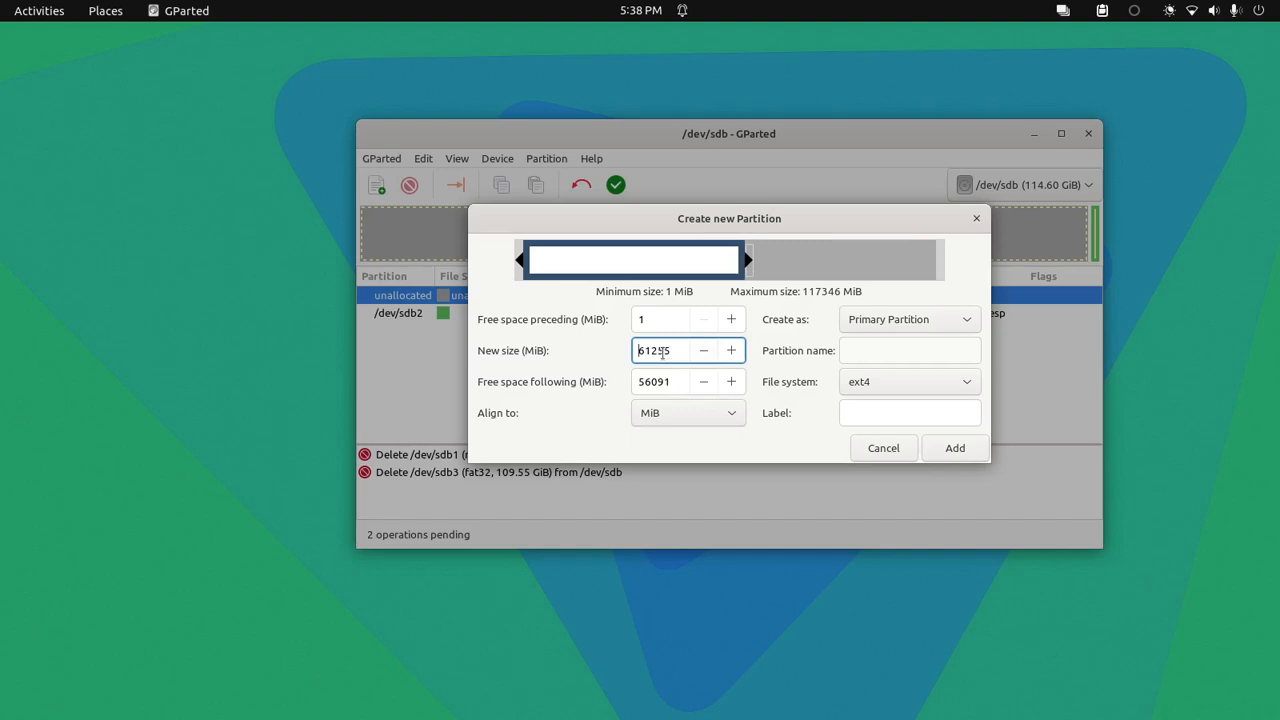
- Re-enter 1 MiB as the free space preceding the new partition
drag(674, 352, 595, 343)
click(655, 320)
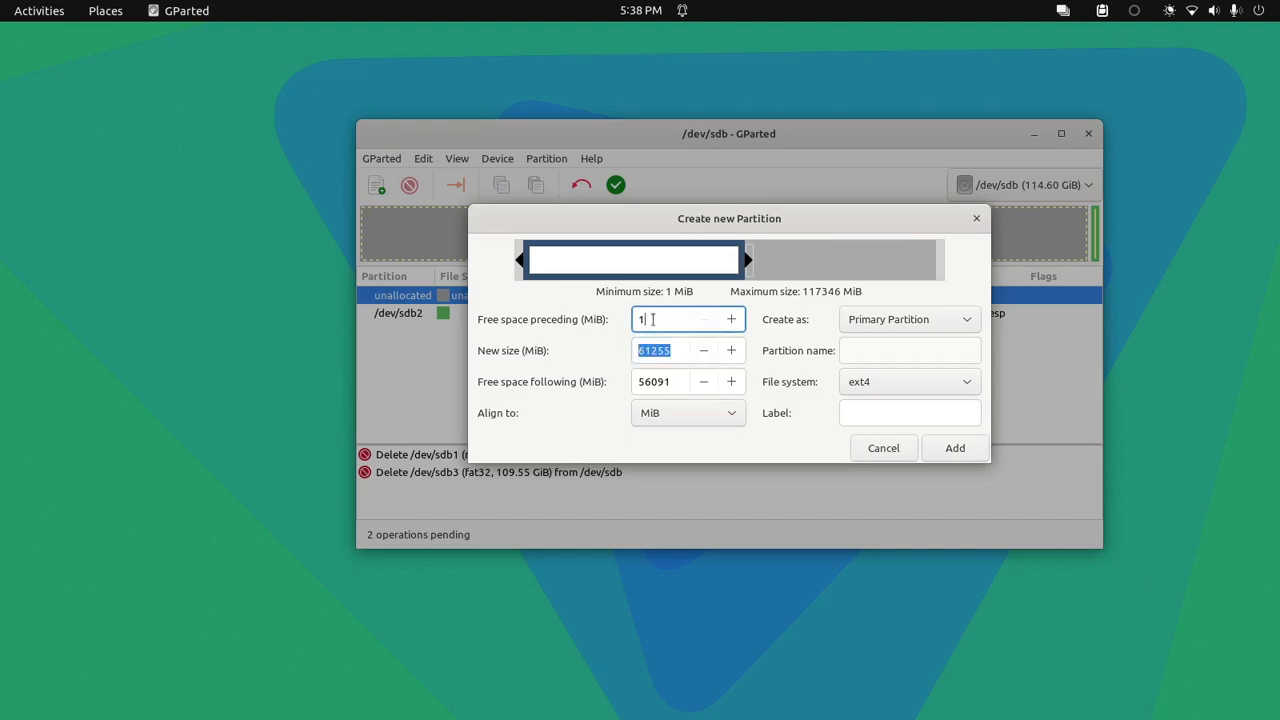
key(BackSpace)
text(1)
click(649, 352)
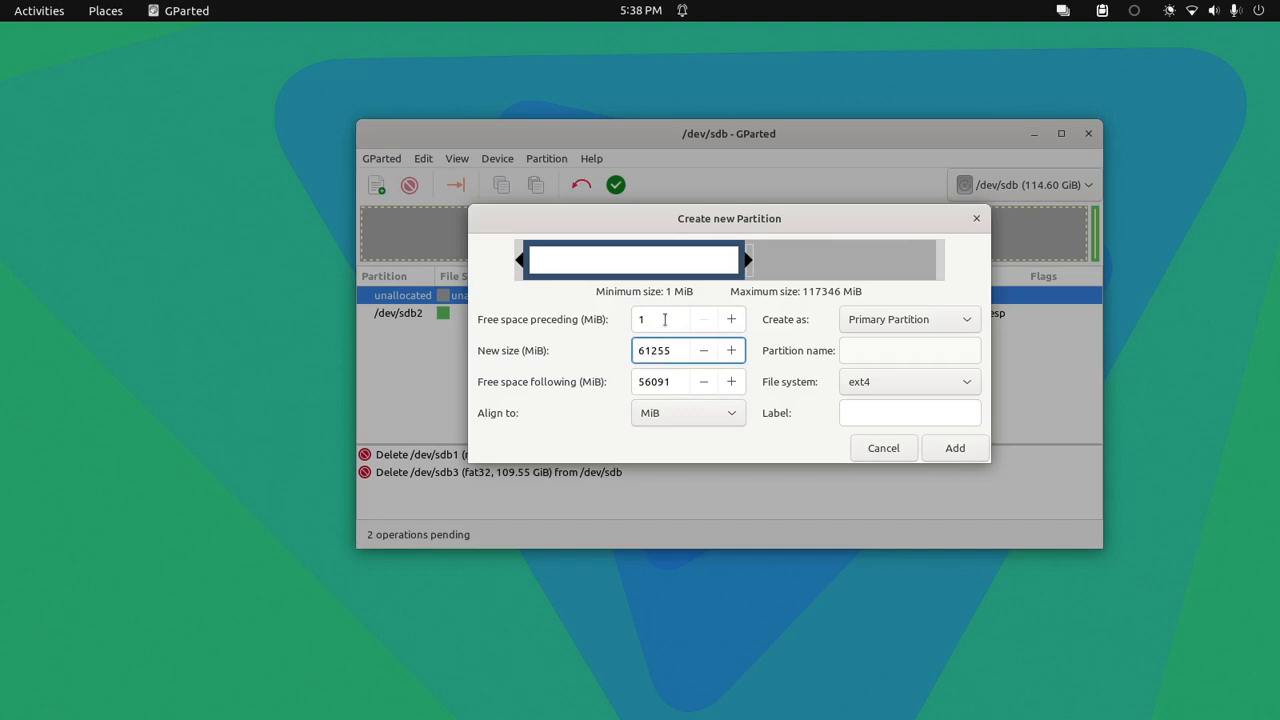
click(664, 320)
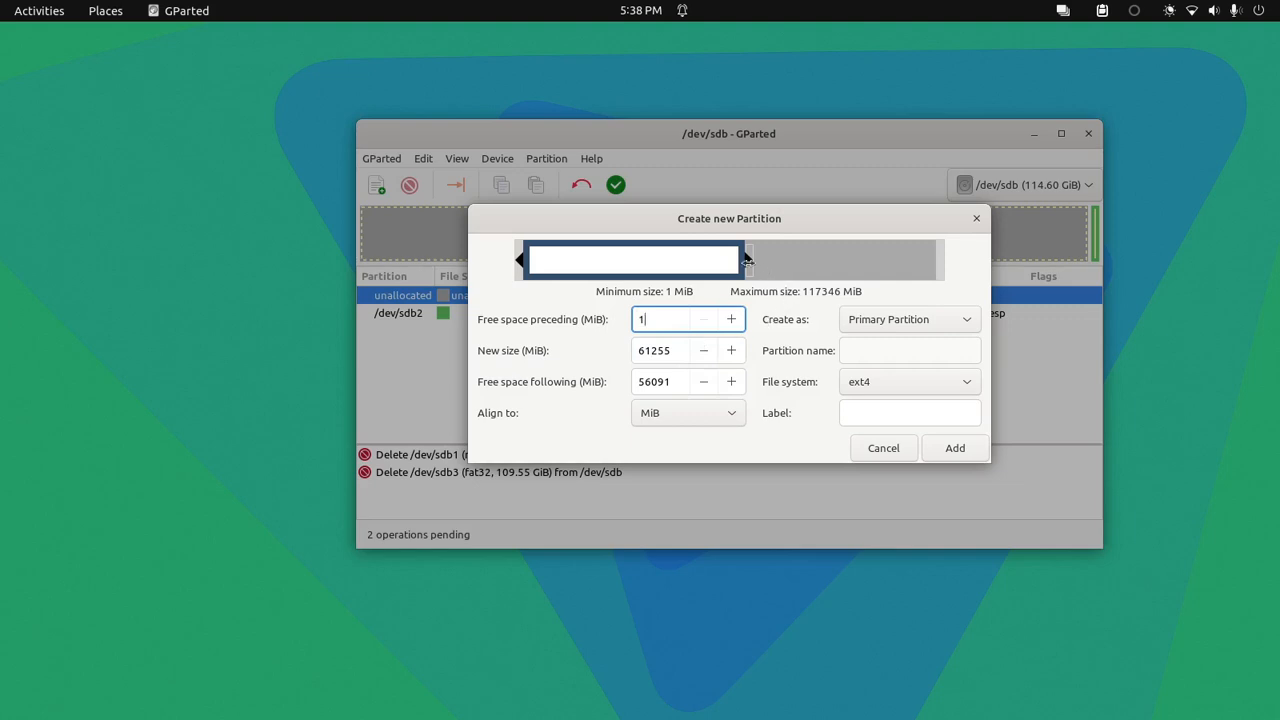
- Set the new partition to be created as Primary Partition with the ext4 file system
click(922, 322)
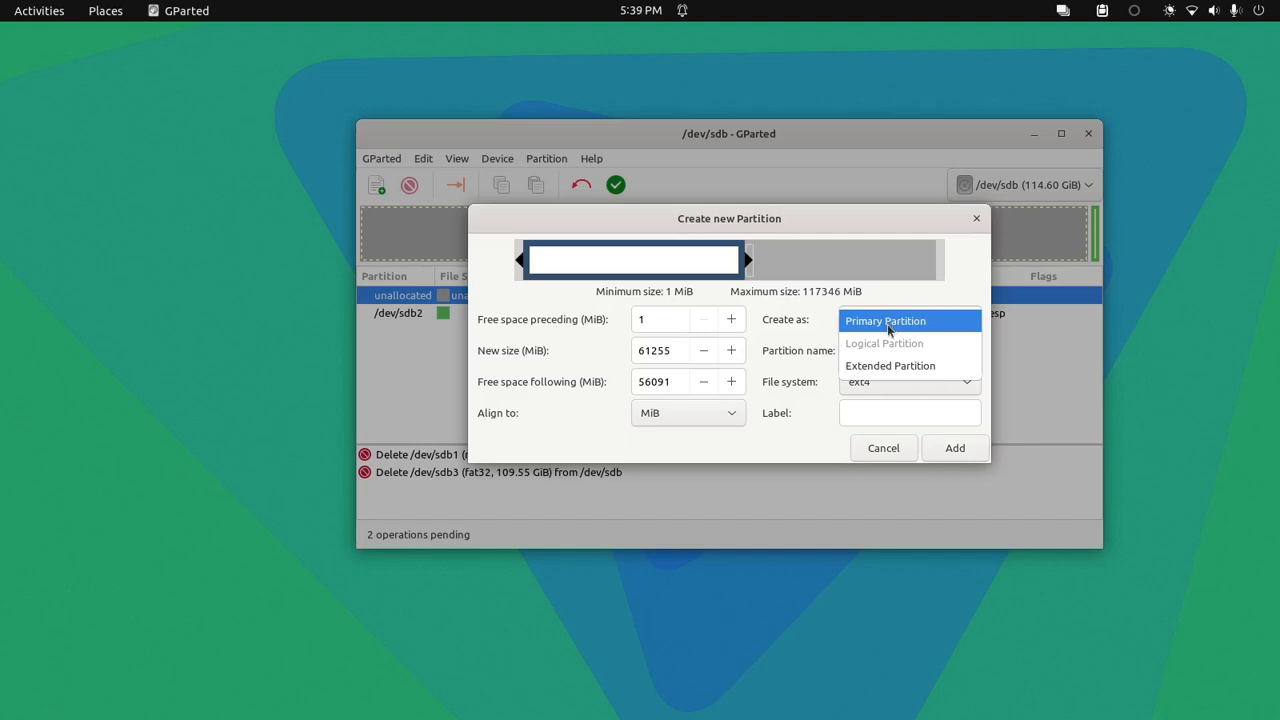
click(887, 324)
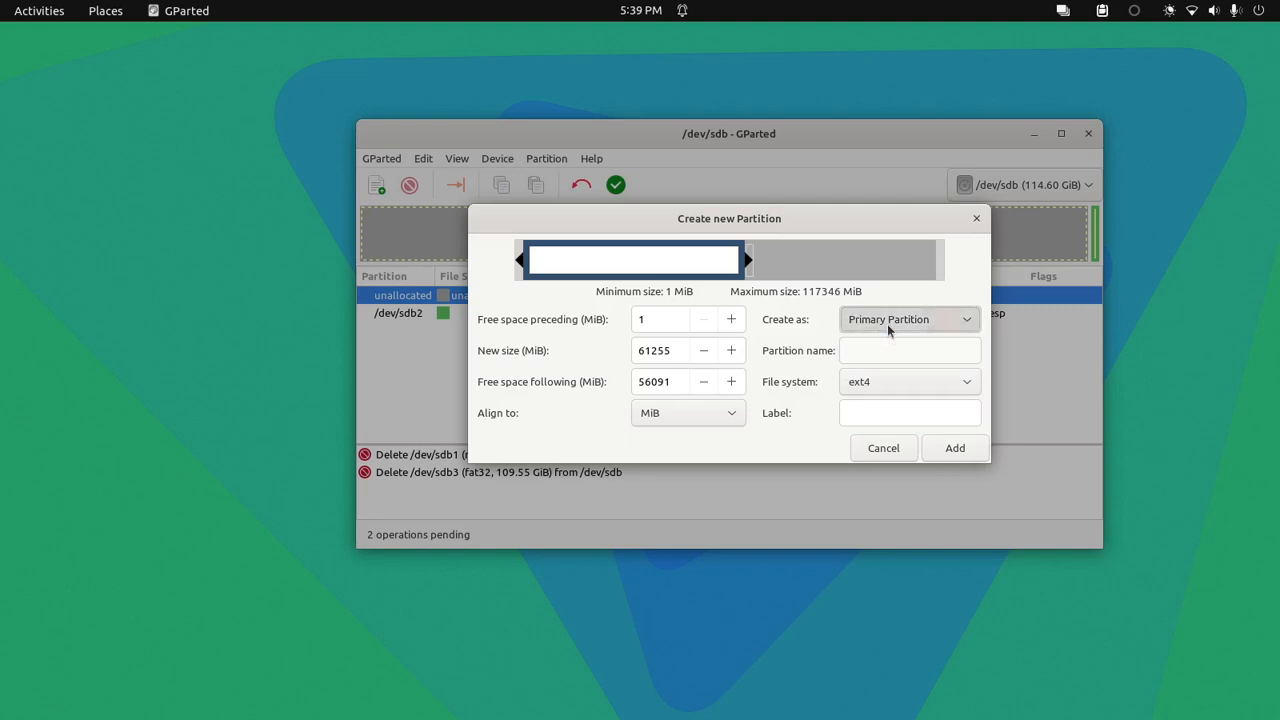
click(868, 378)
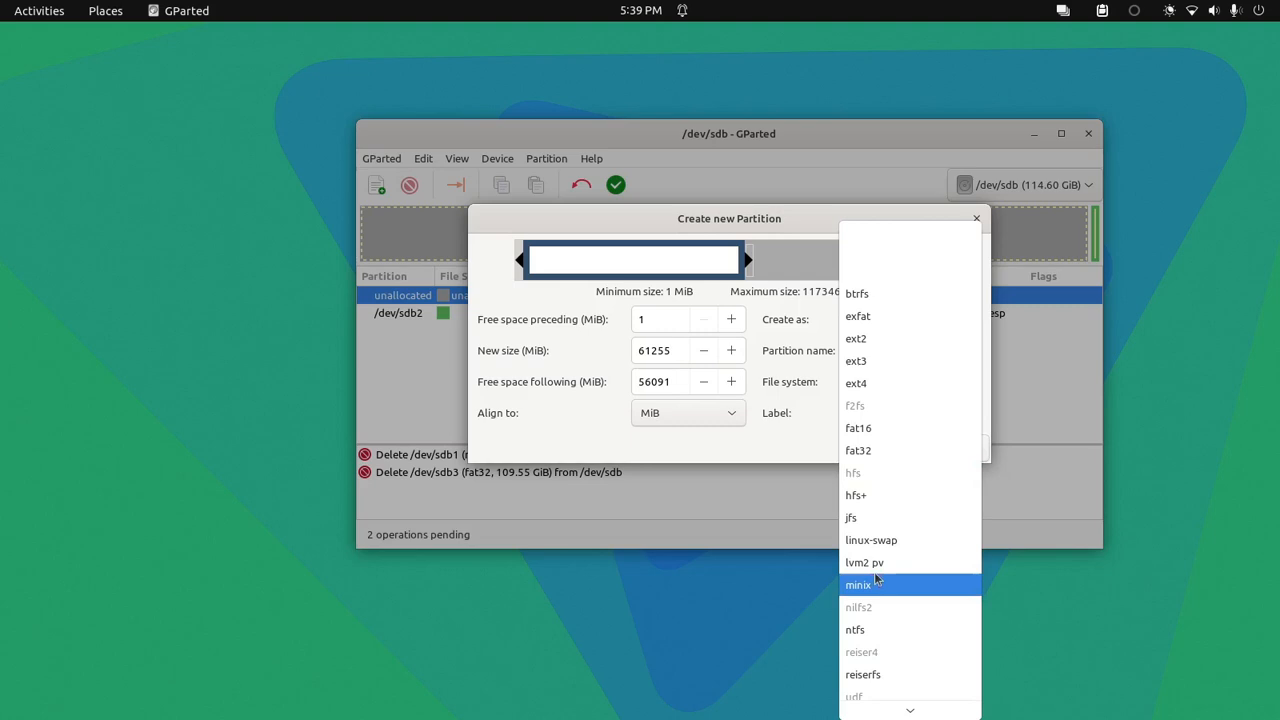
click(862, 388)
click(862, 388)
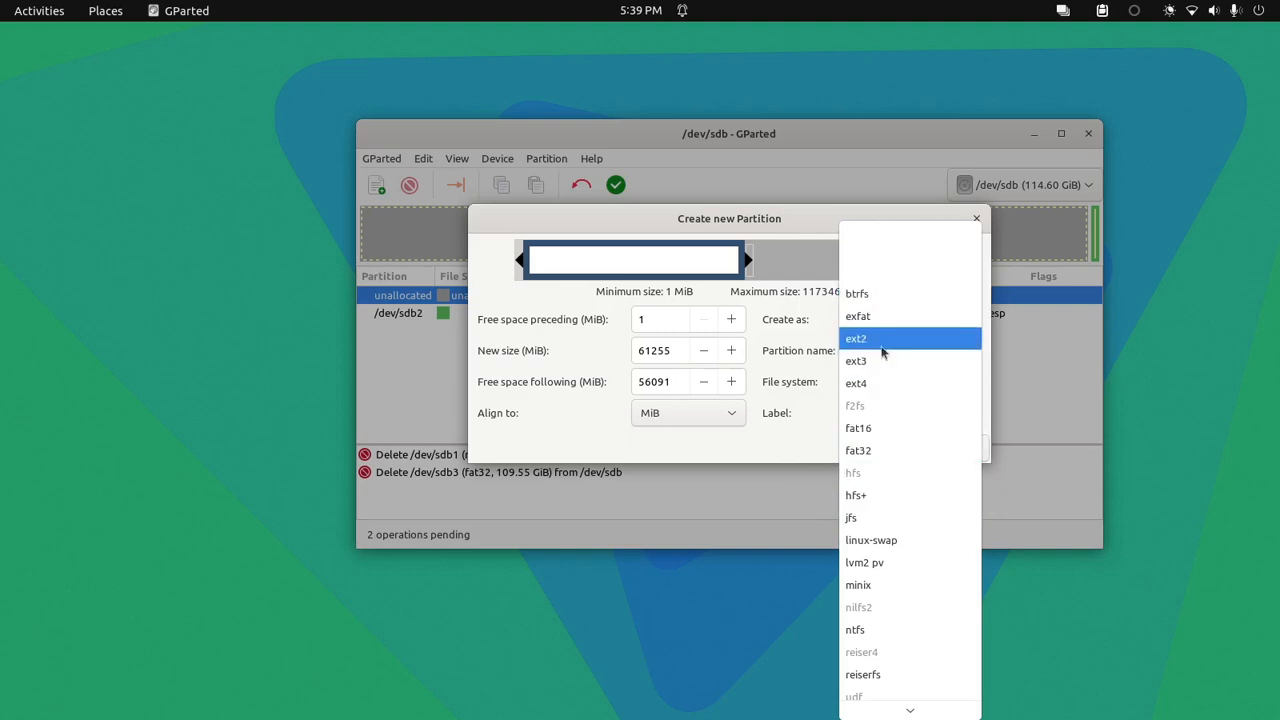
click(796, 444)
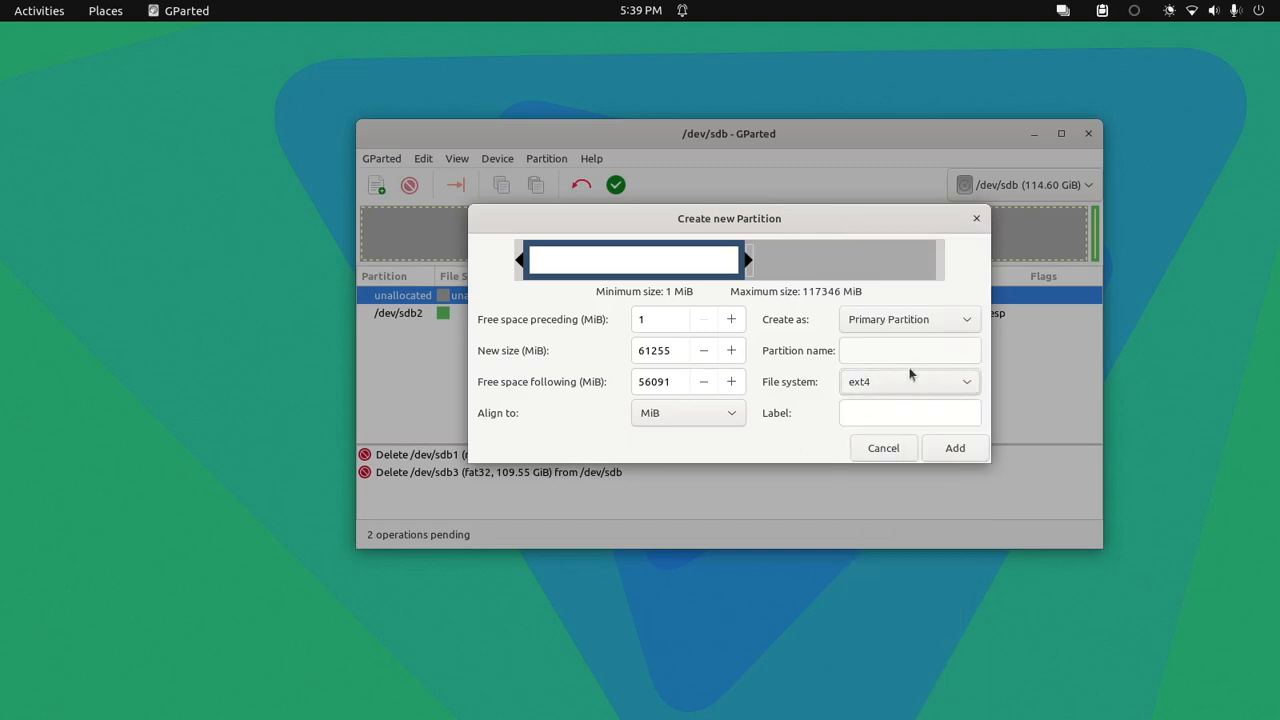
click(903, 376)
click(783, 432)
- Label the new partition NEW-part and add its creation to the pending operations
click(890, 410)
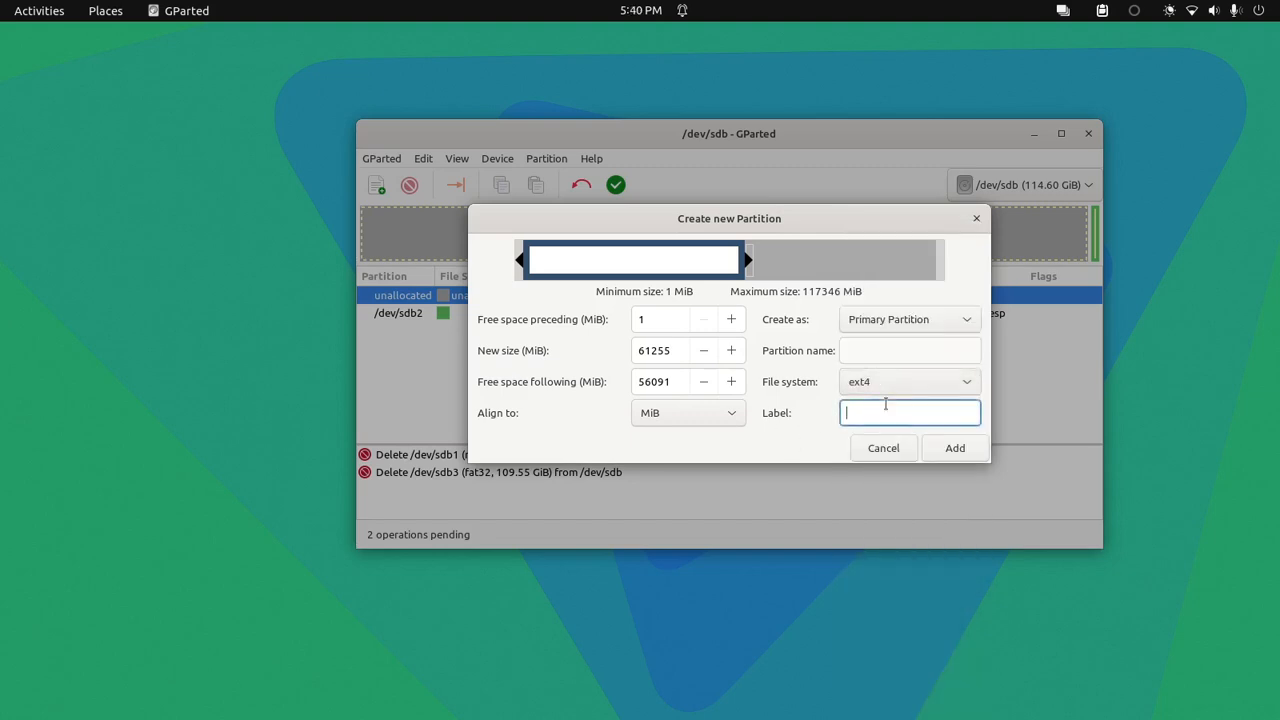
text(ewerw)
drag(901, 412, 845, 410)
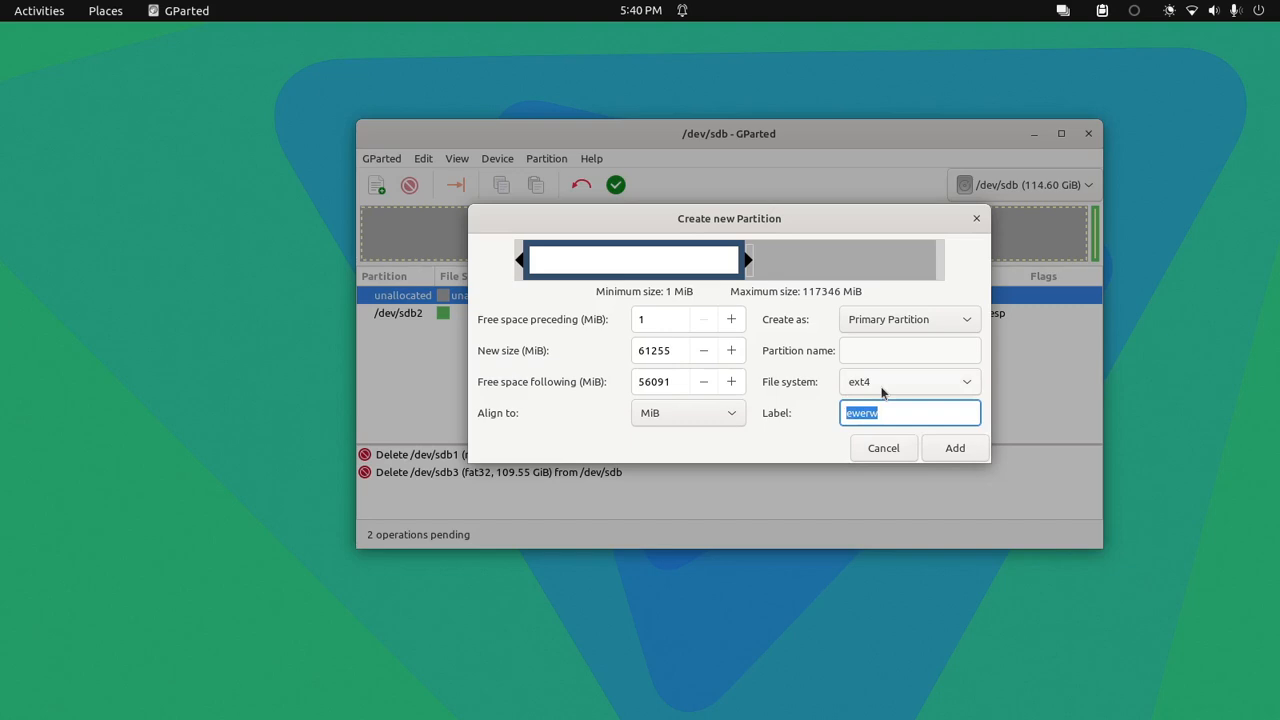
text(EN)
key(BackSpace)
key(BackSpace)
text(NEW)
key(BackSpace)
text(W-part)
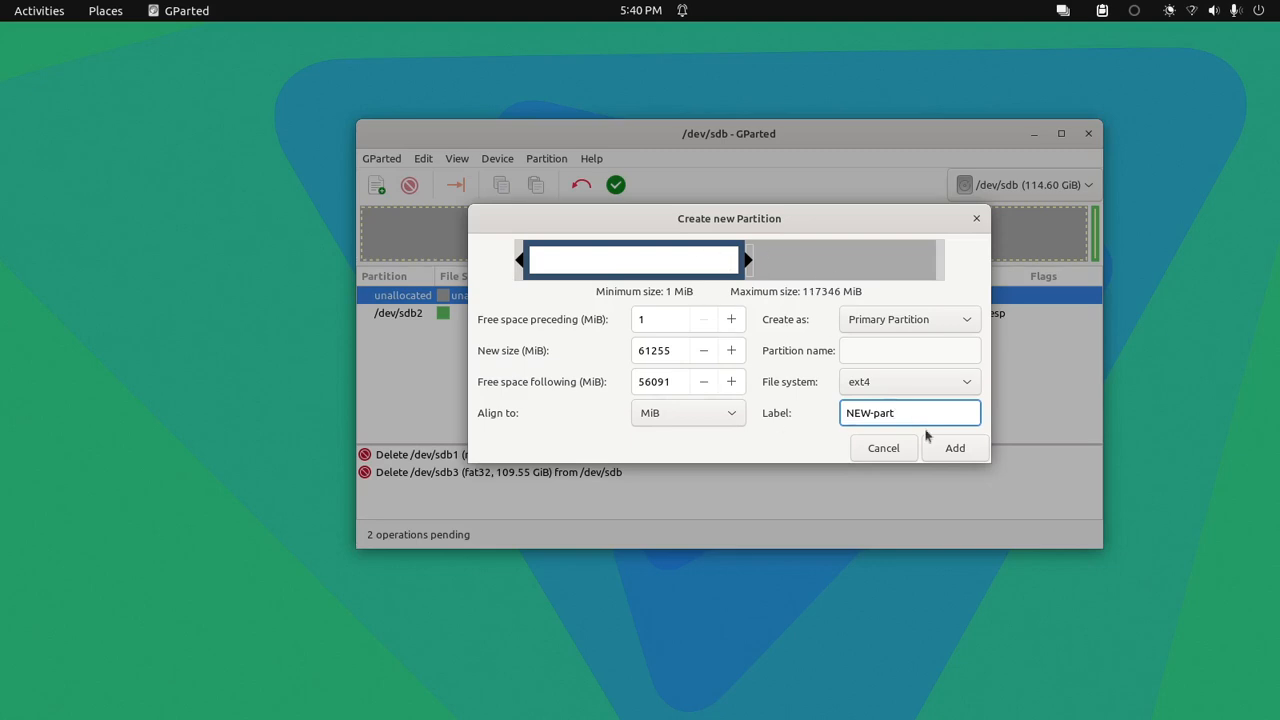
click(955, 448)
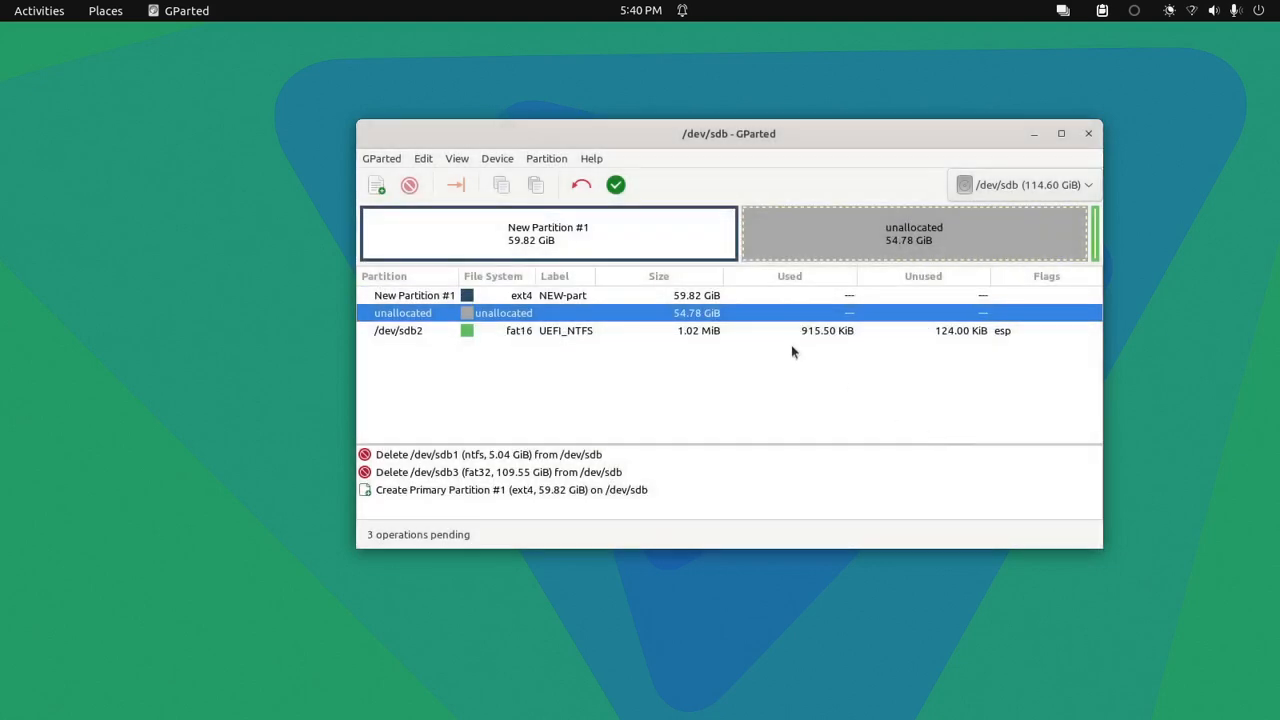
- Start applying the pending operations with the new partition selected, and cancel at the confirmation
click(683, 243)
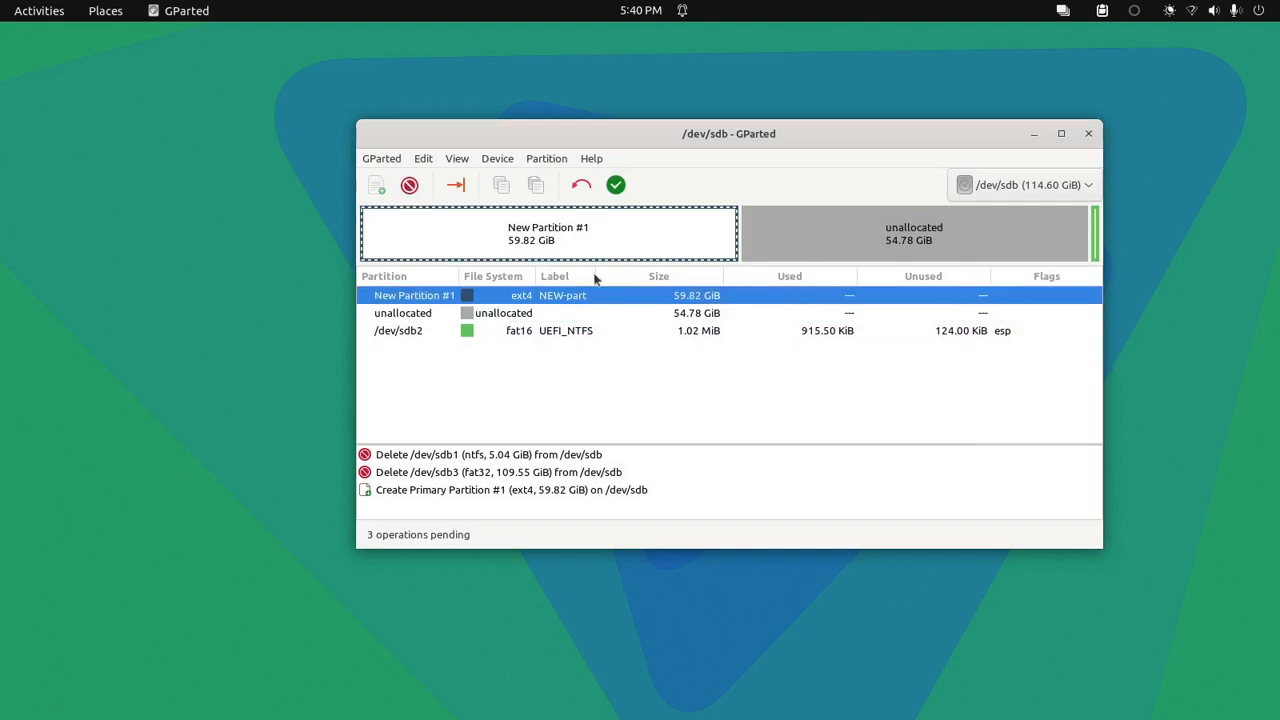
click(615, 184)
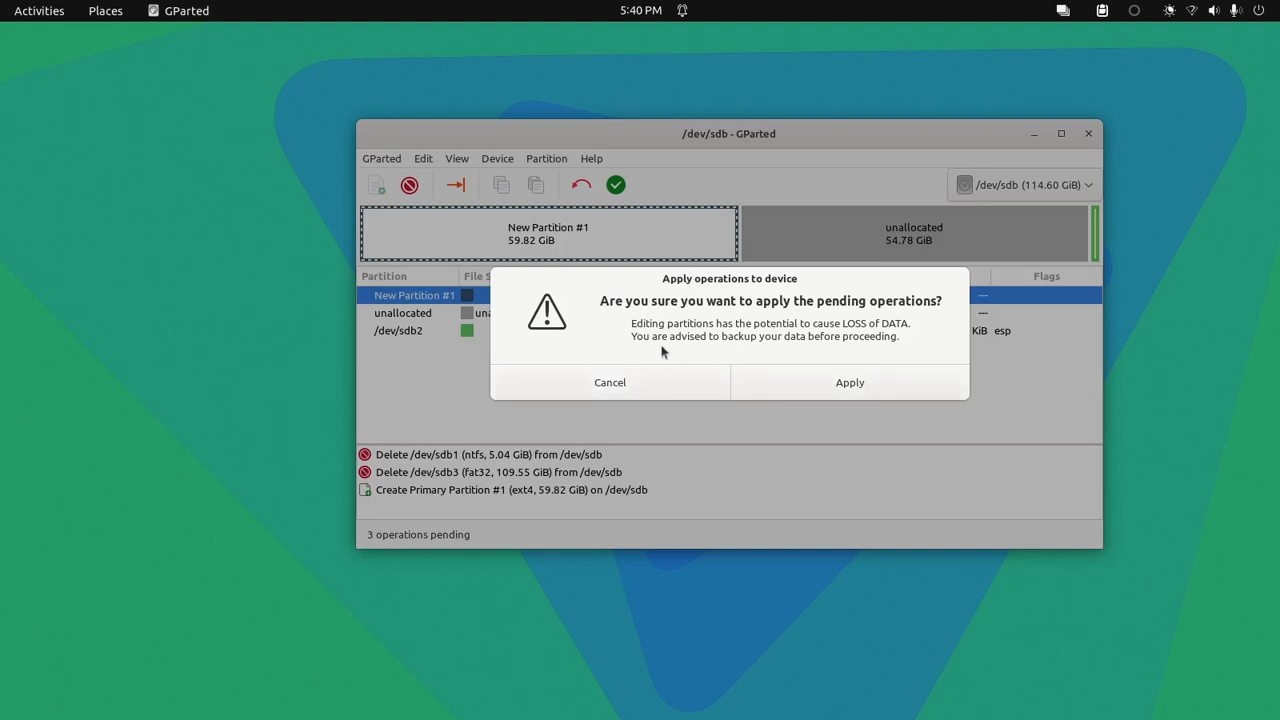
click(634, 392)
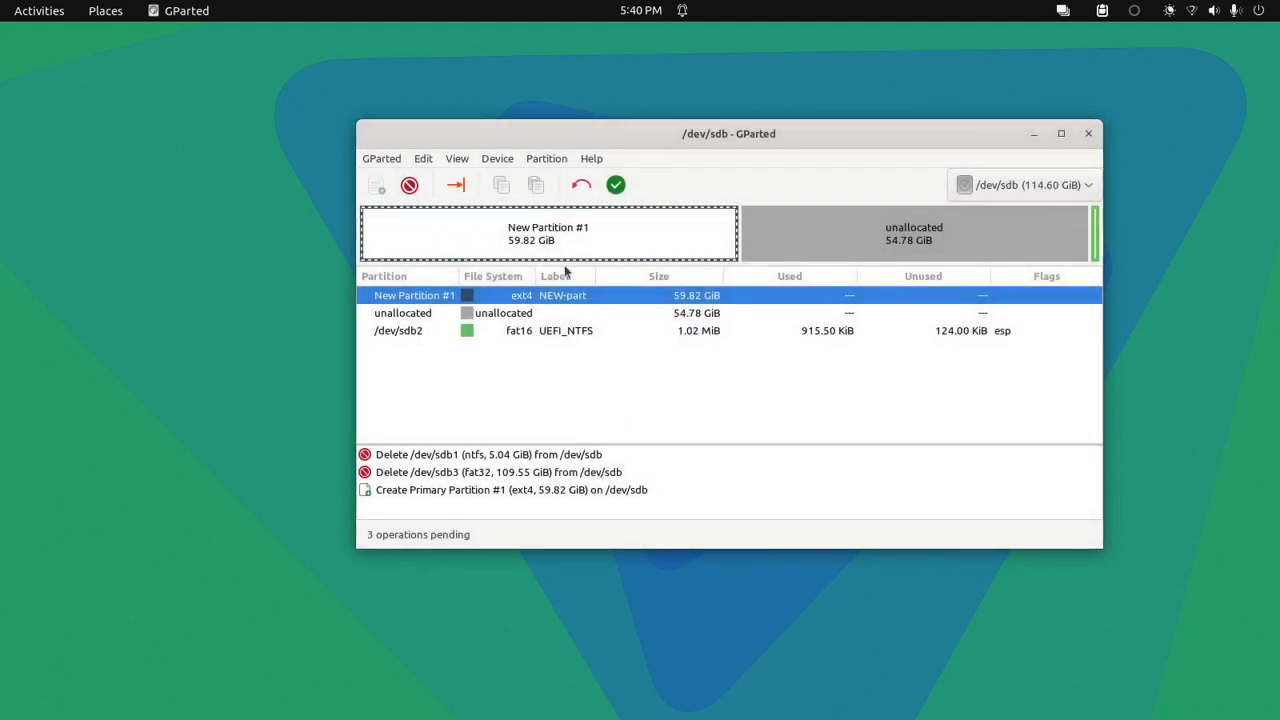
- Undo the pending partition creation and both pending deletions on /dev/sdb
click(582, 186)
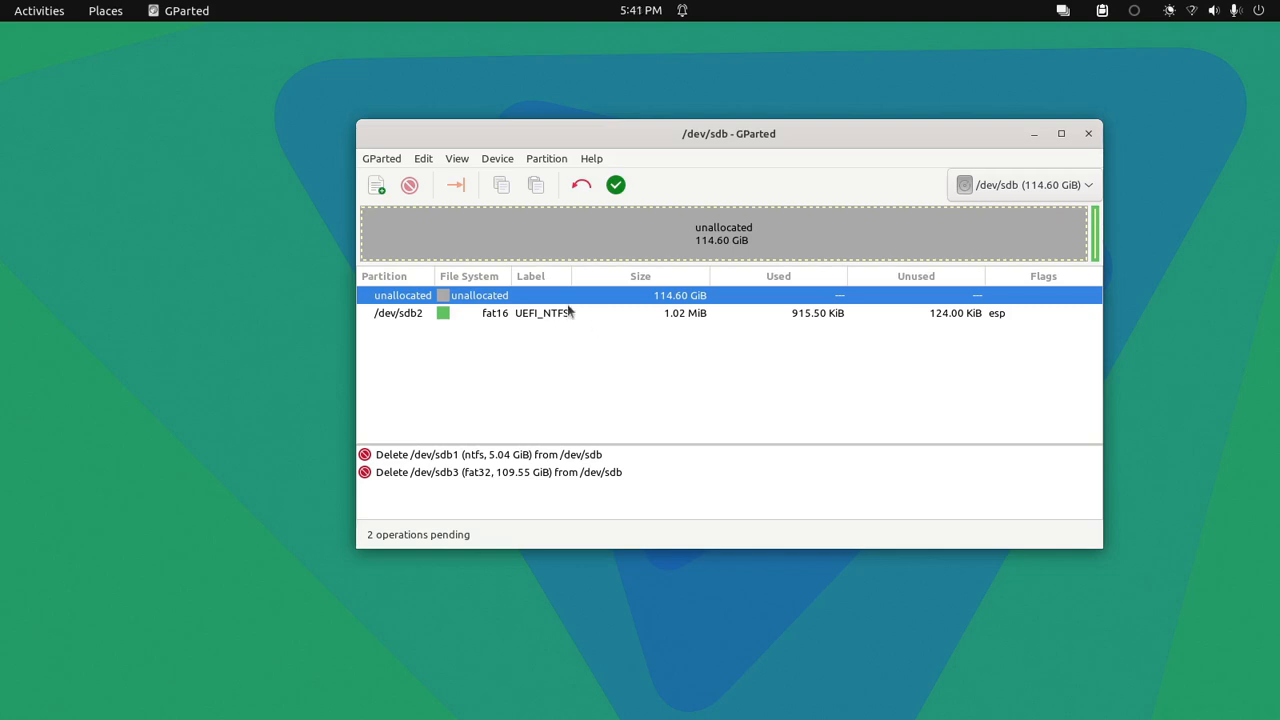
click(583, 188)
click(584, 188)
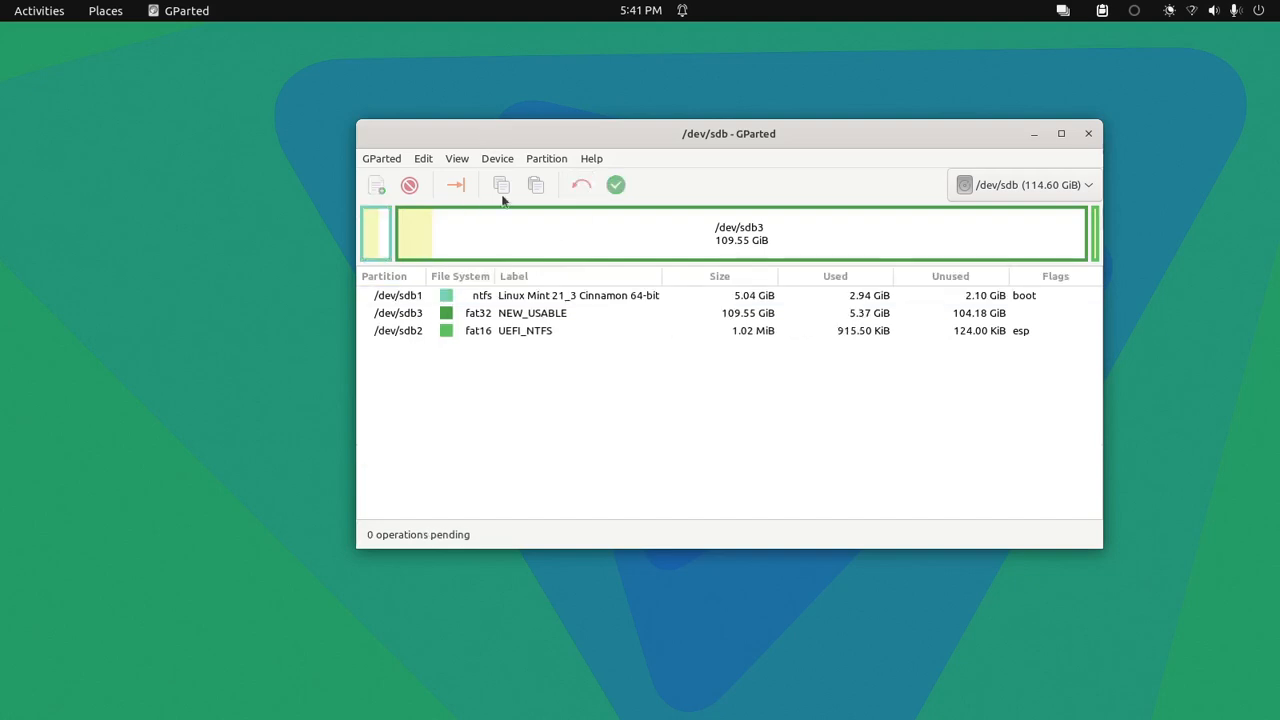
- Start resizing the NEW_USABLE partition /dev/sdb3 and set its new size to 10000 MiB
right_click(718, 243)
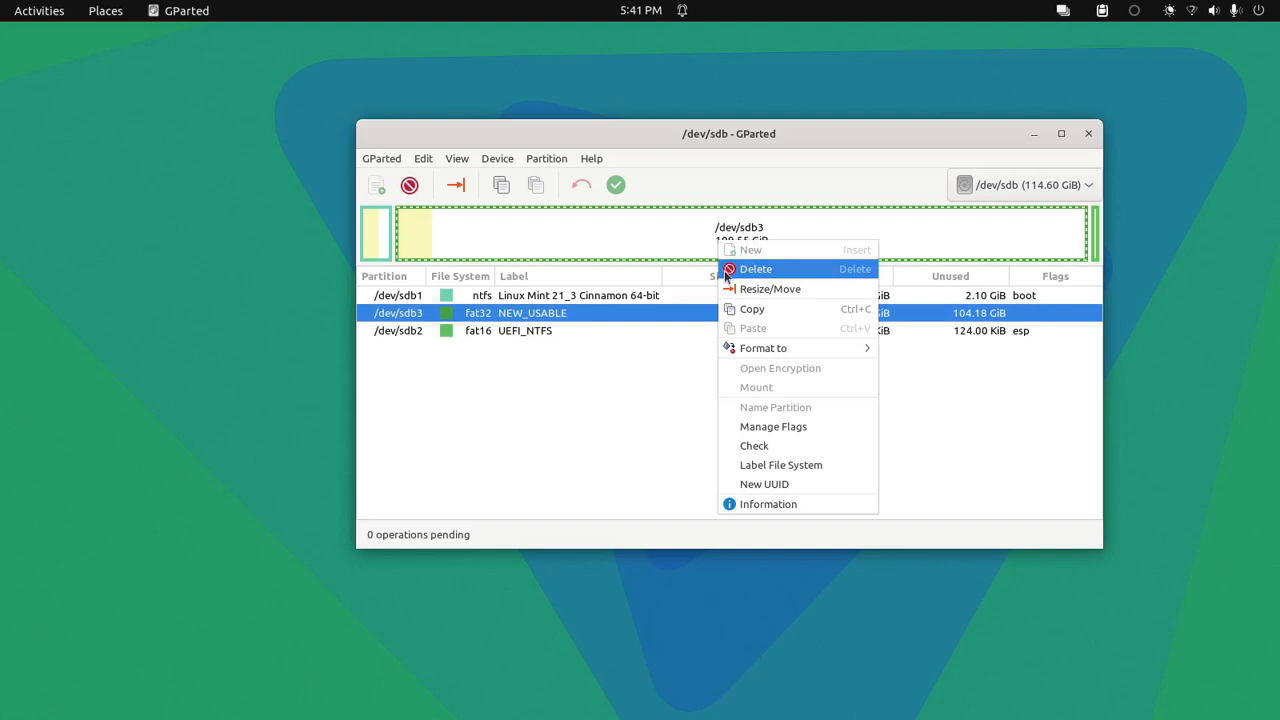
click(680, 240)
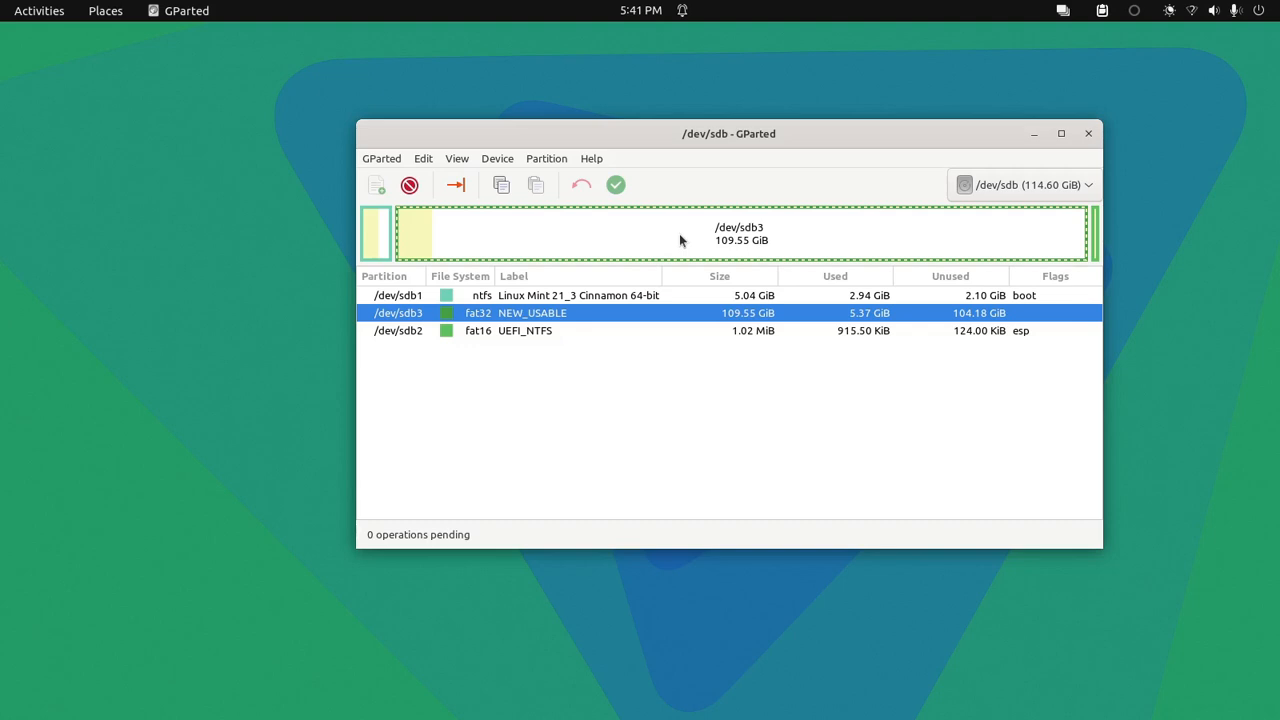
right_click(680, 240)
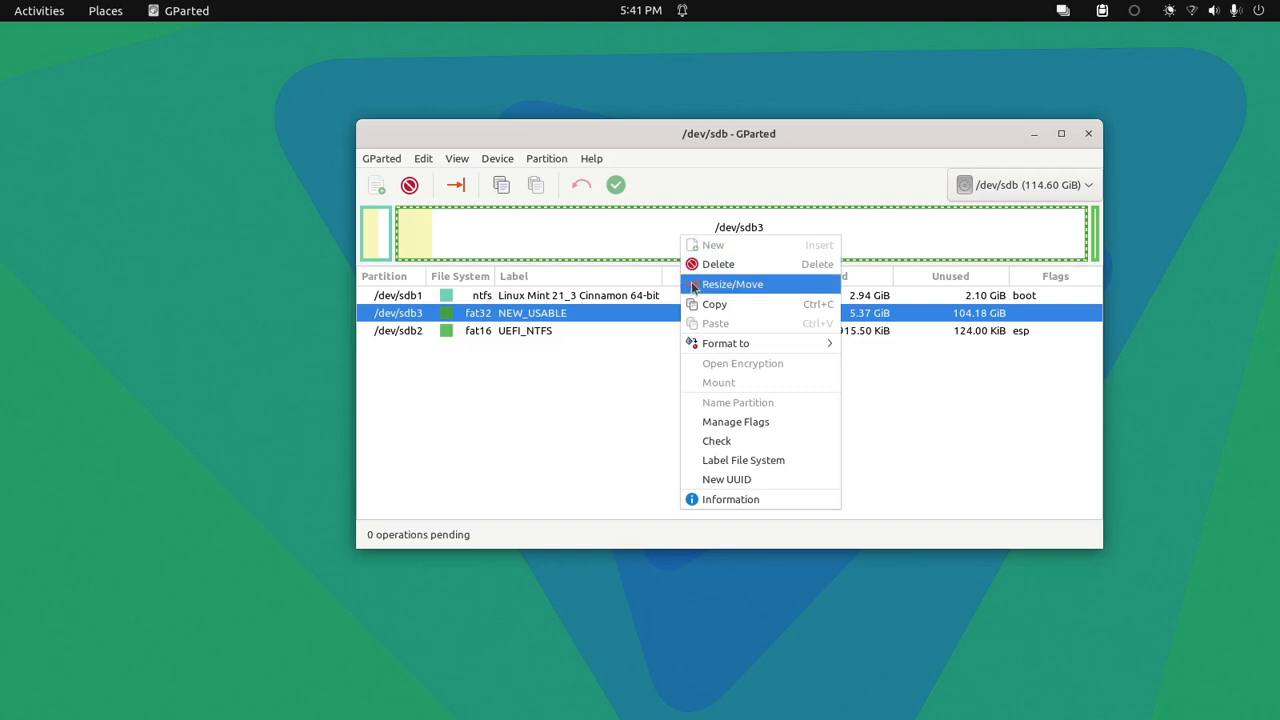
click(694, 286)
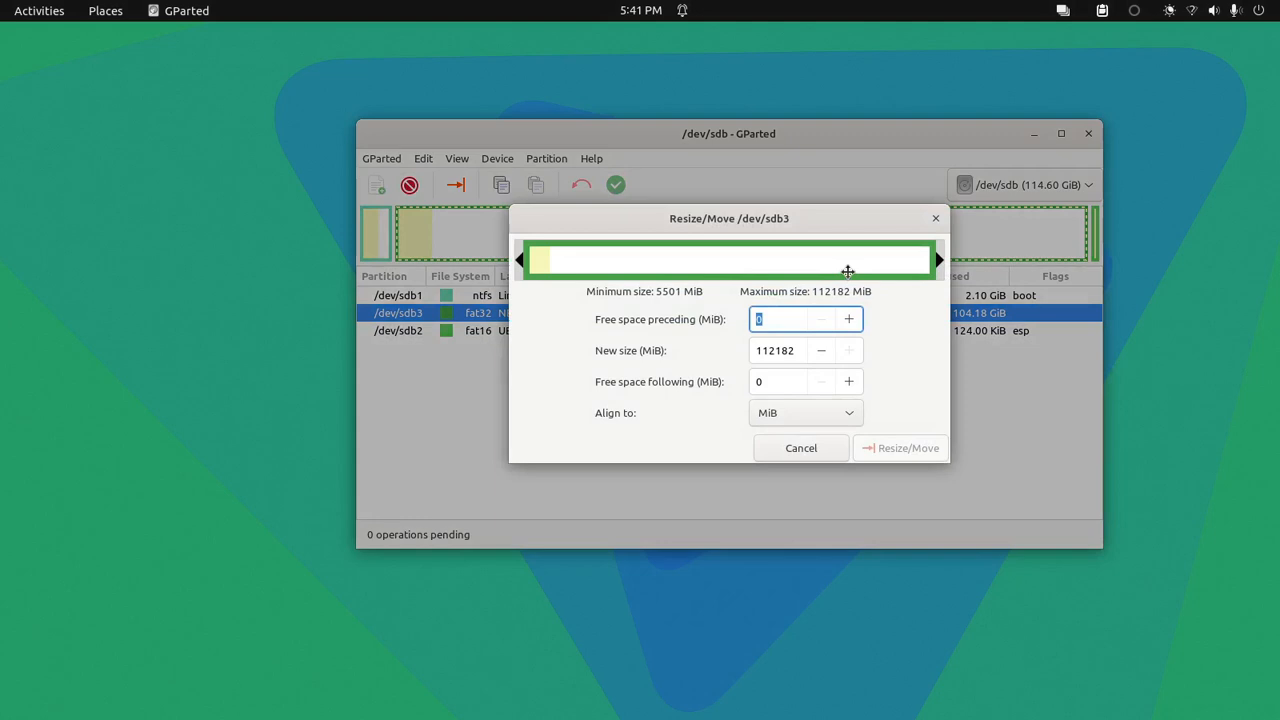
click(819, 351)
drag(797, 350, 716, 350)
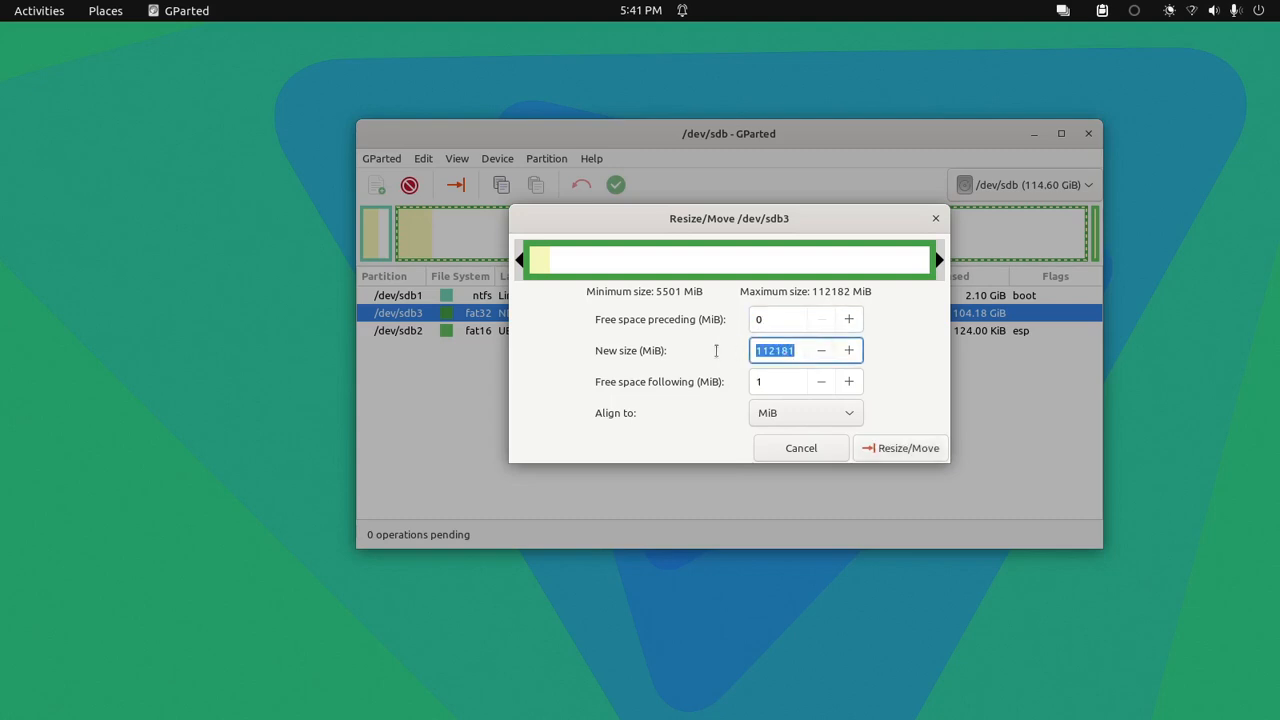
text(1000)
text(0)
click(767, 380)
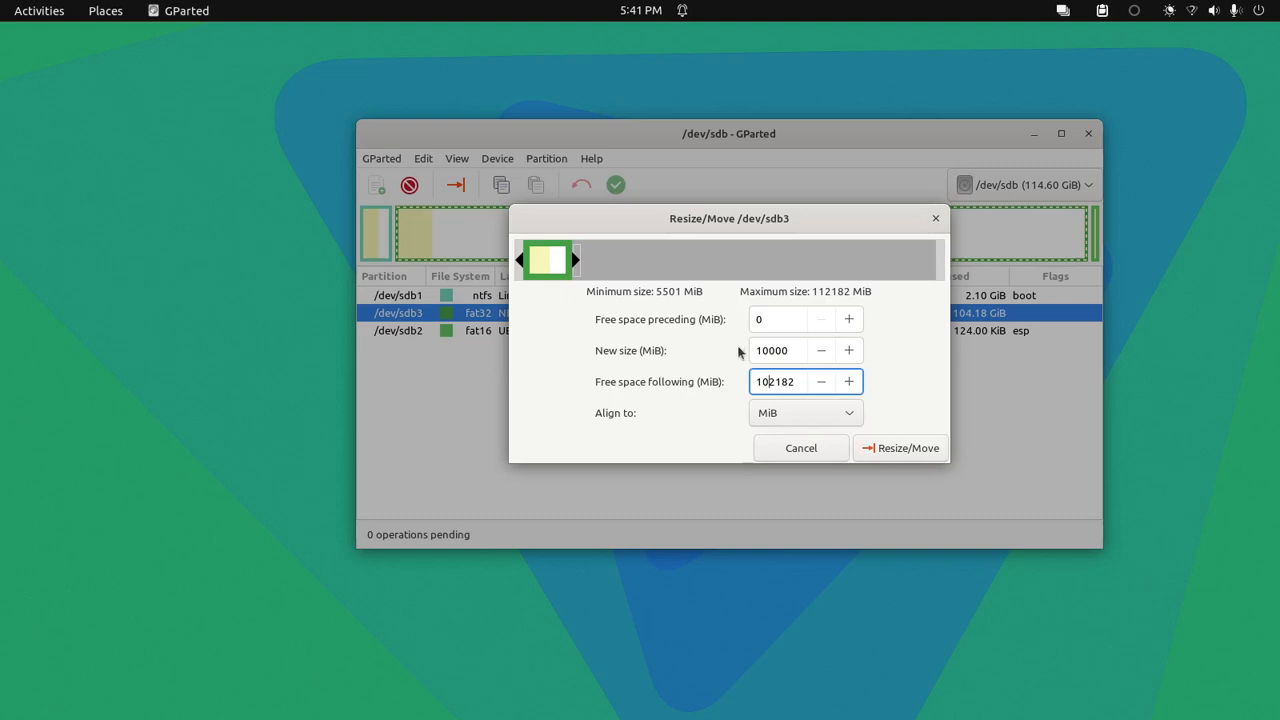
- Change the new size of /dev/sdb3 to 40000 MiB in the resize settings
click(763, 350)
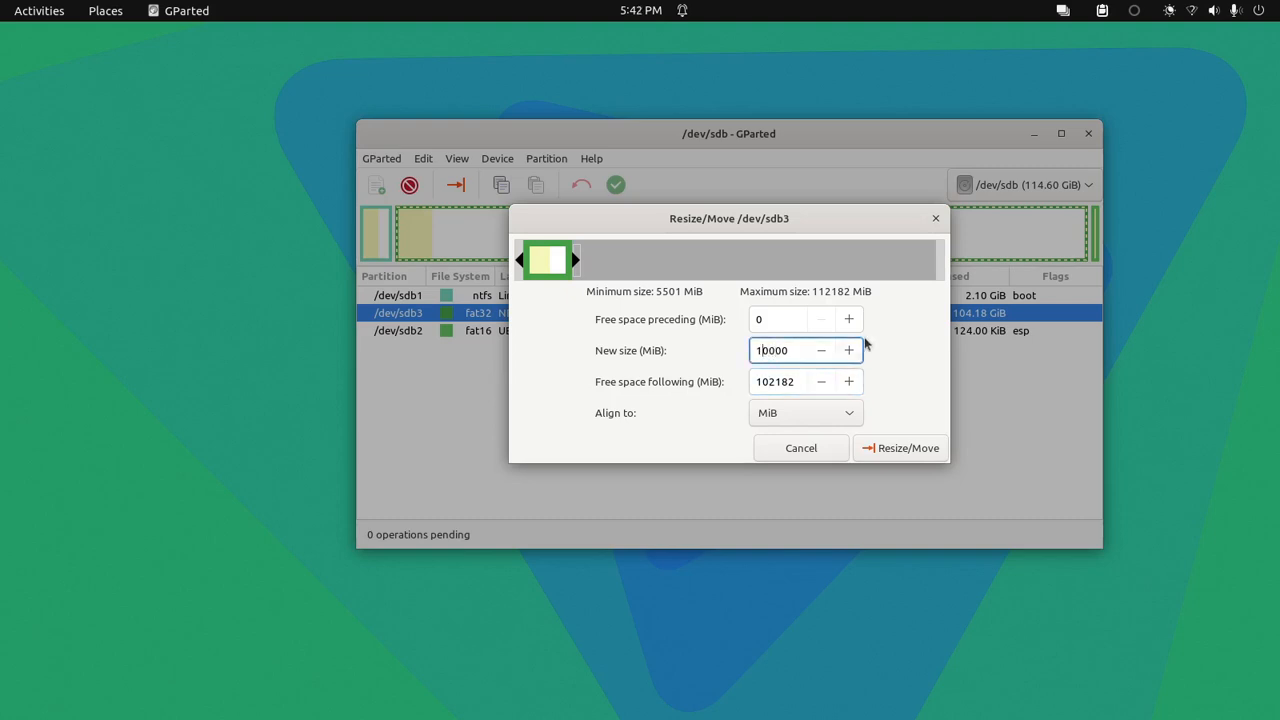
key(BackSpace)
text(4)
click(779, 384)
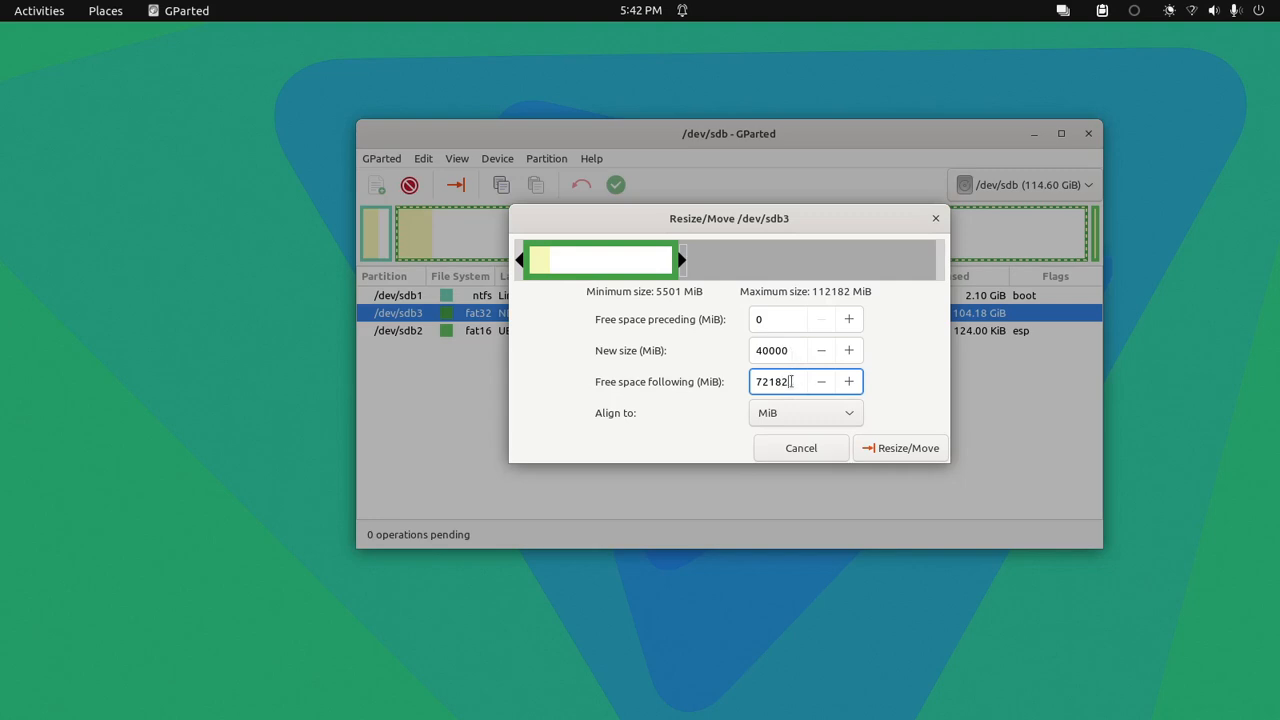
drag(791, 381, 721, 386)
double_click(783, 352)
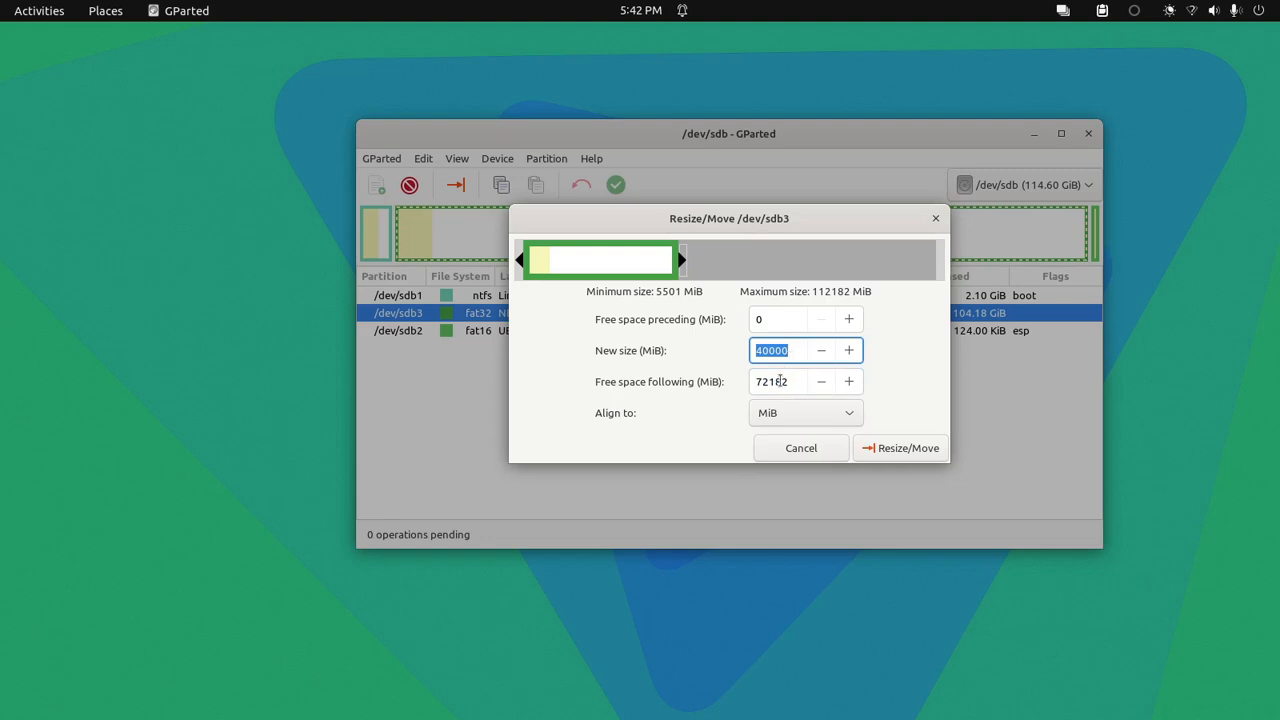
double_click(777, 386)
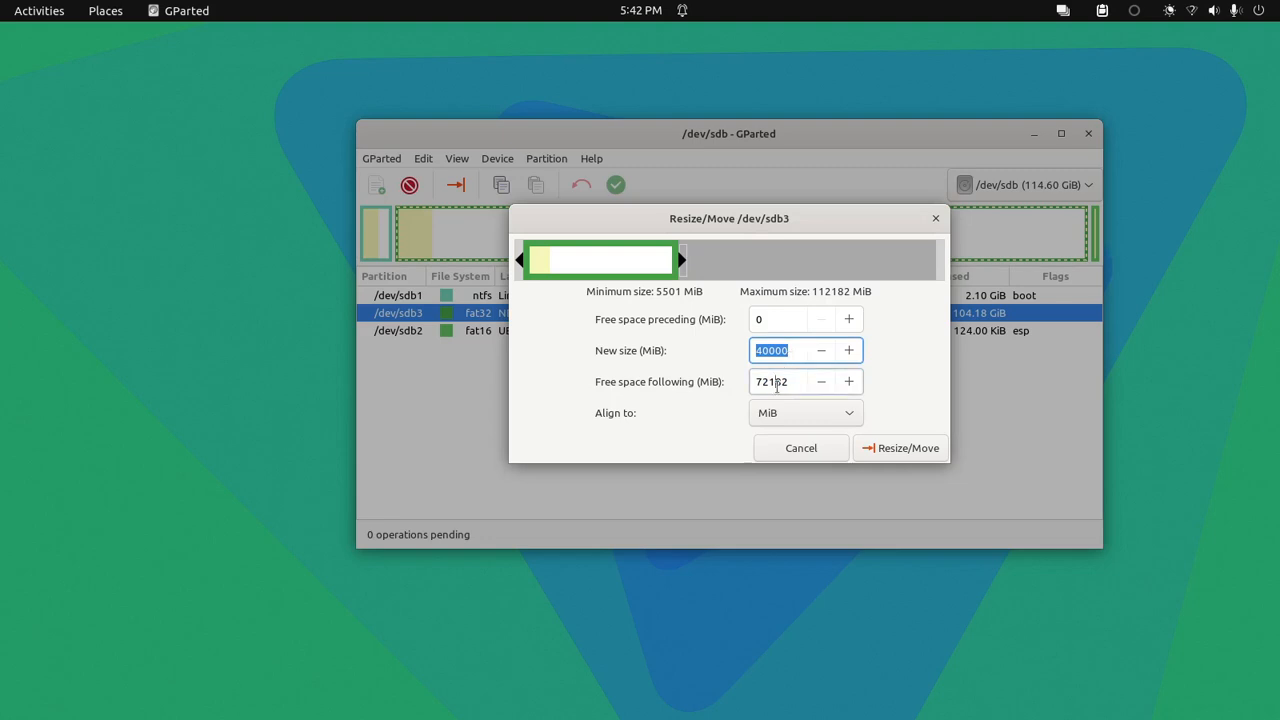
- Set the free space following /dev/sdb3 to 40000 MiB in the resize settings
text(40)
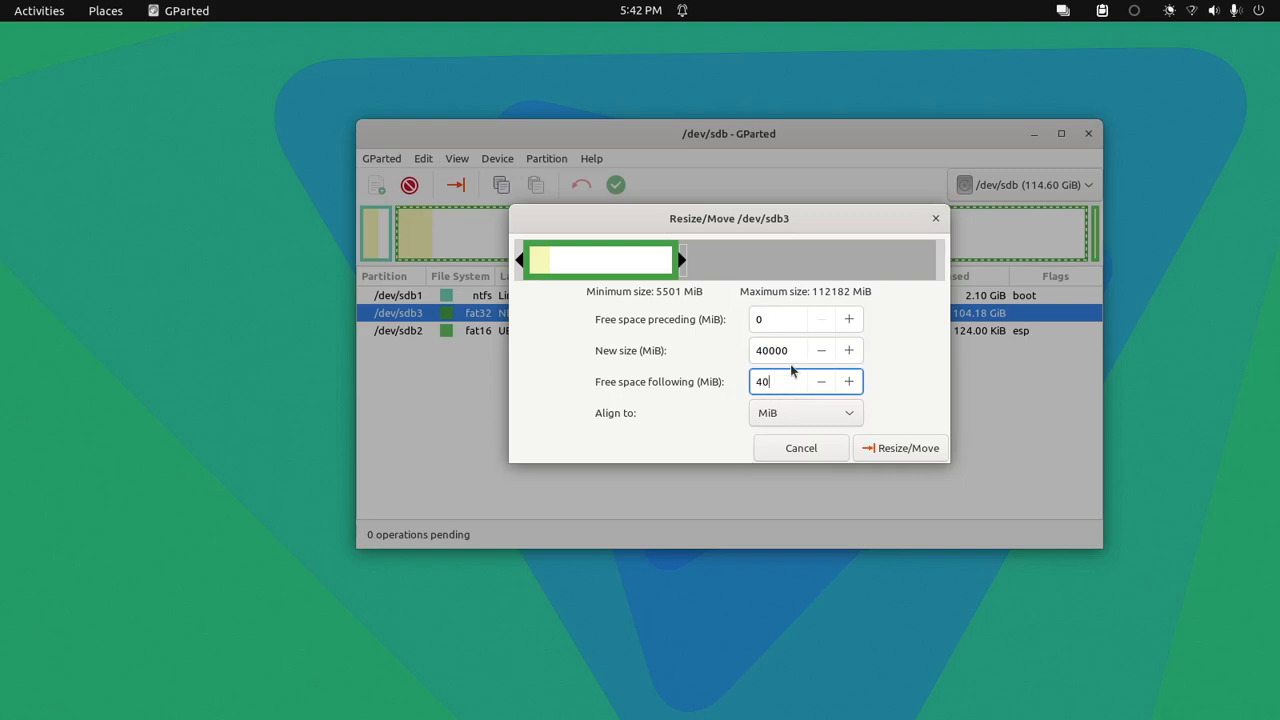
text(000)
click(776, 322)
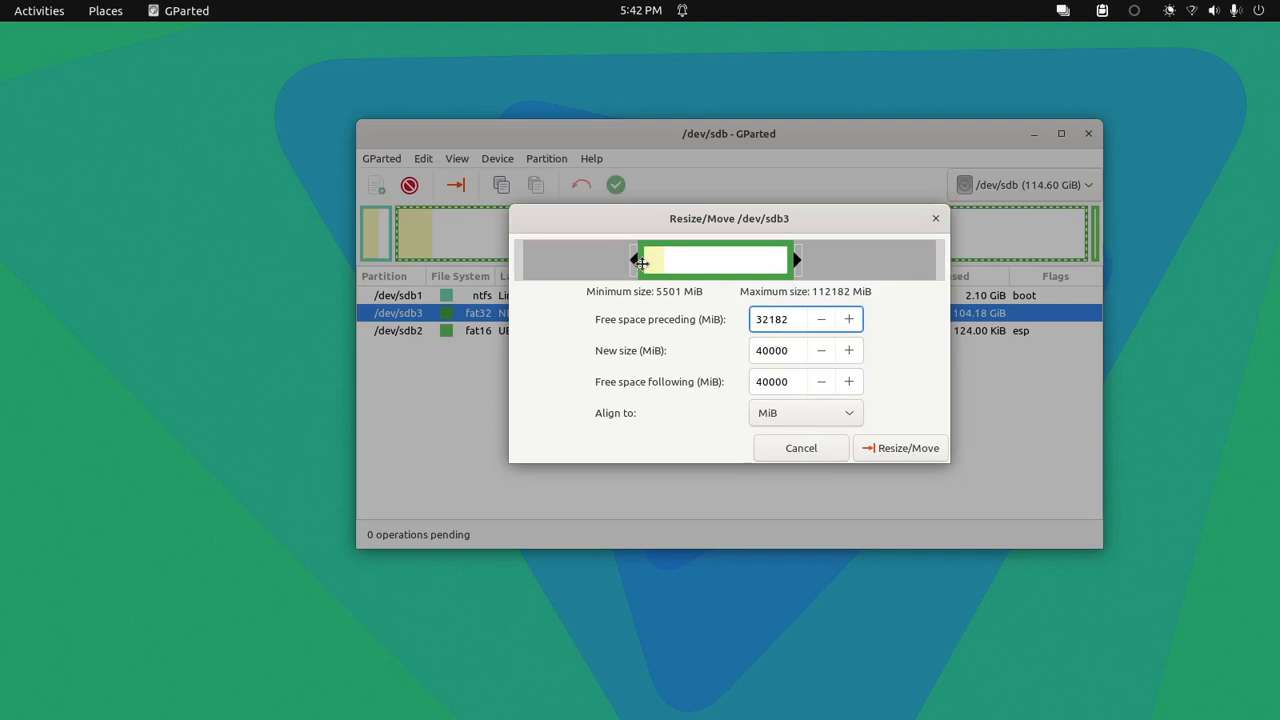
- Extend the start of /dev/sdb3 to the beginning of the available space, and pull it in to leave about 30450 MiB preceding
drag(632, 260, 497, 263)
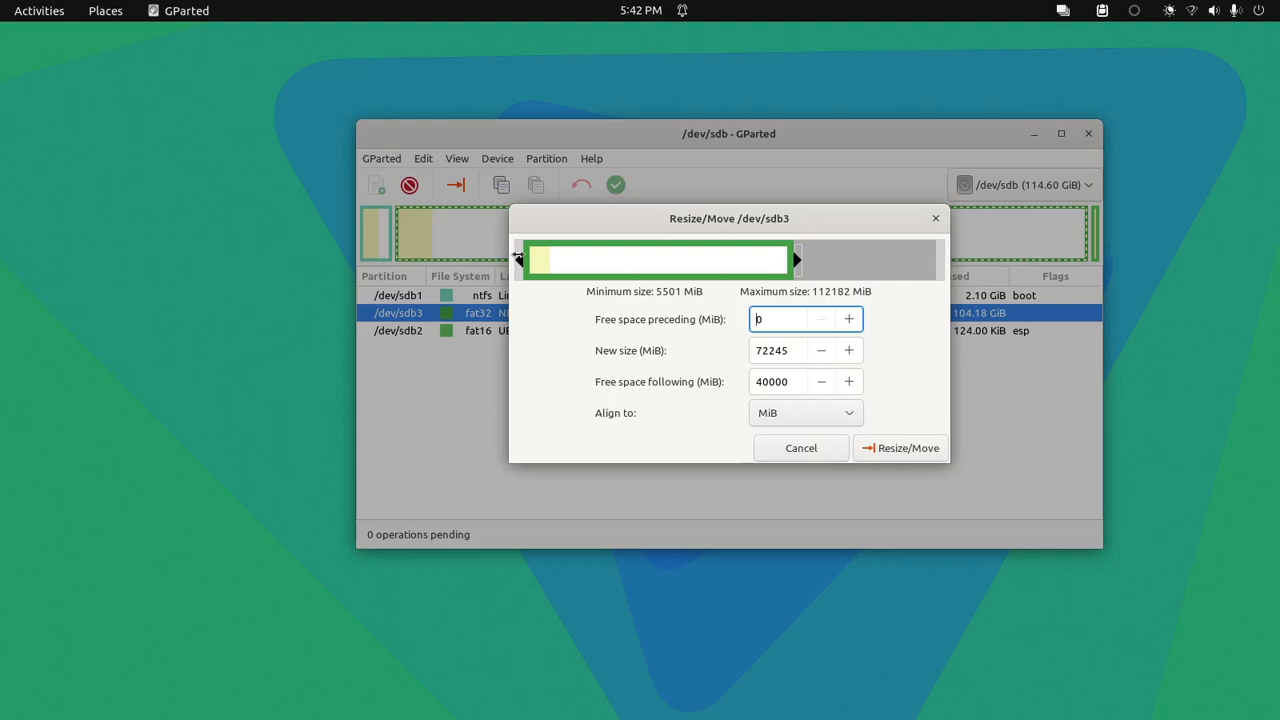
drag(518, 256, 634, 270)
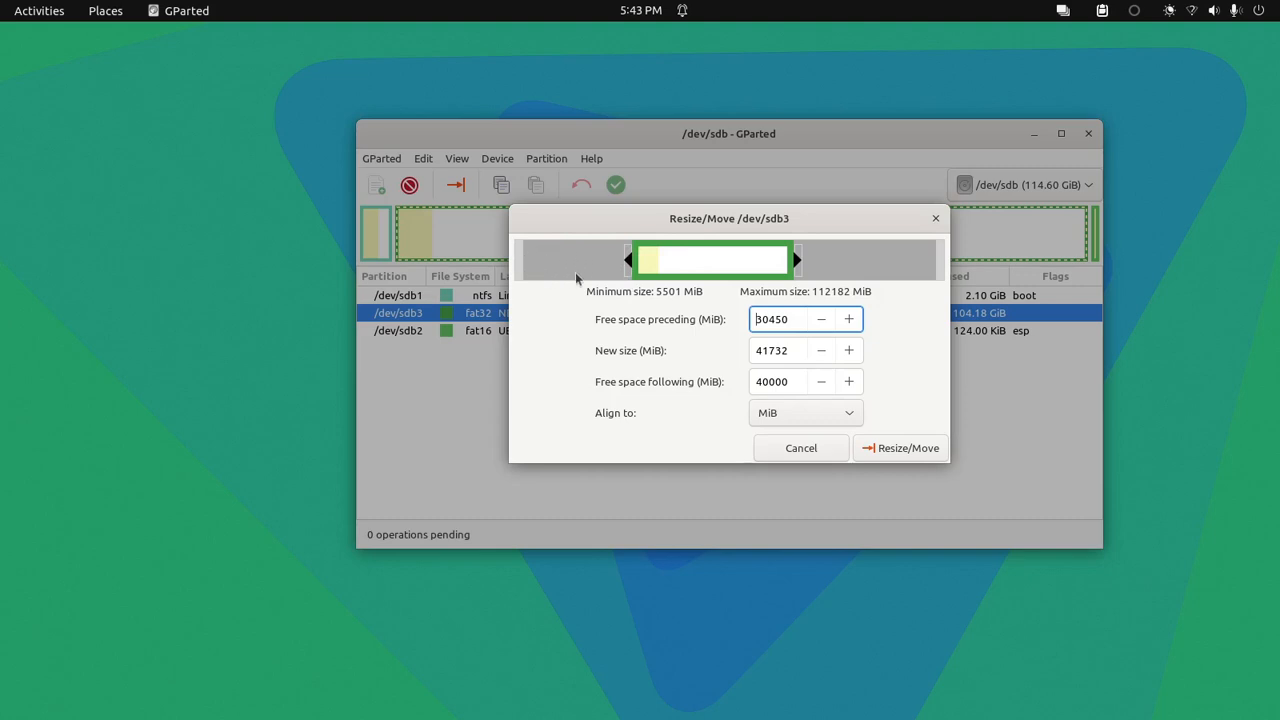
drag(656, 256, 659, 255)
- Move /dev/sdb3 within the available space and stretch both ends to fill it, leaving 0 MiB free before and after
drag(629, 260, 445, 260)
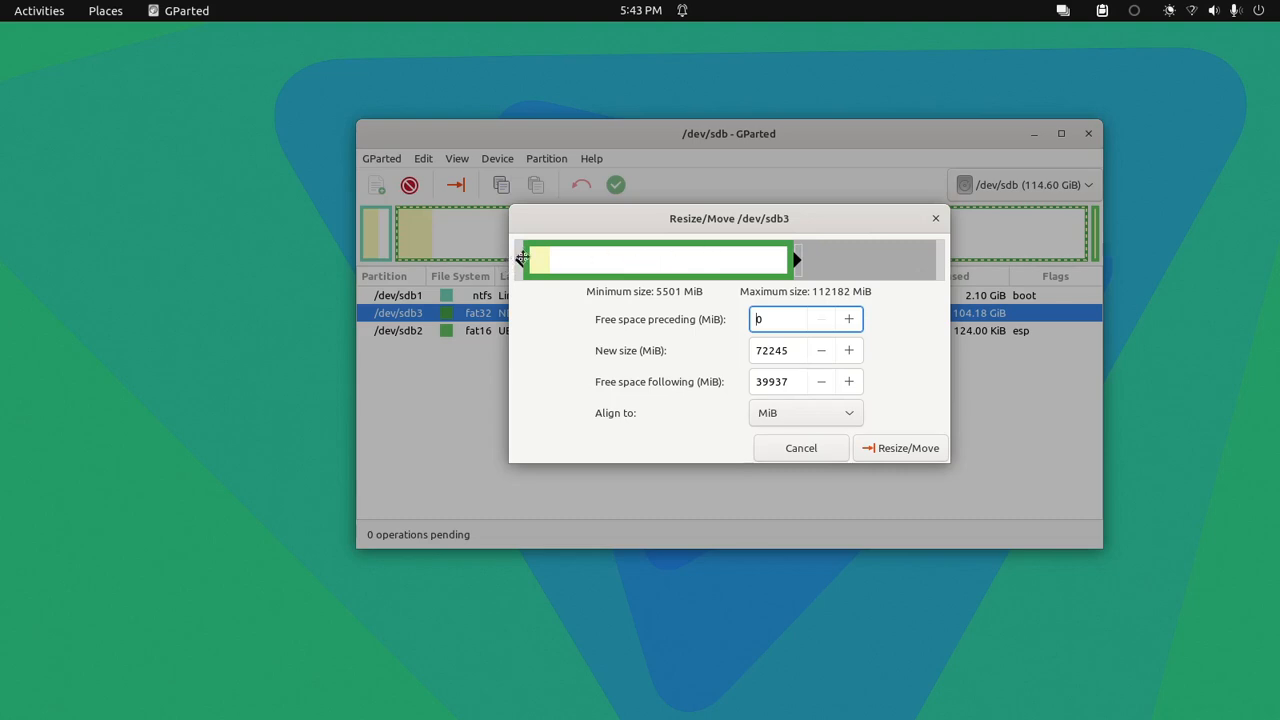
drag(515, 260, 597, 256)
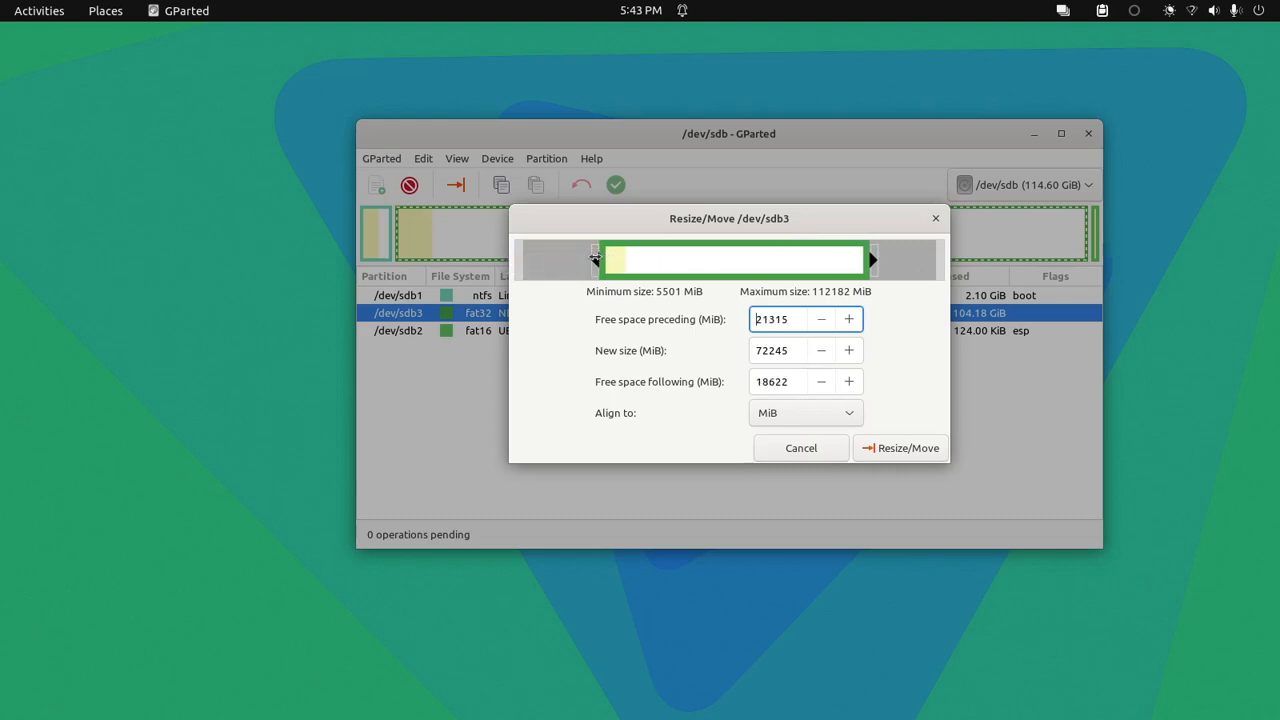
drag(872, 260, 940, 260)
drag(594, 250, 518, 260)
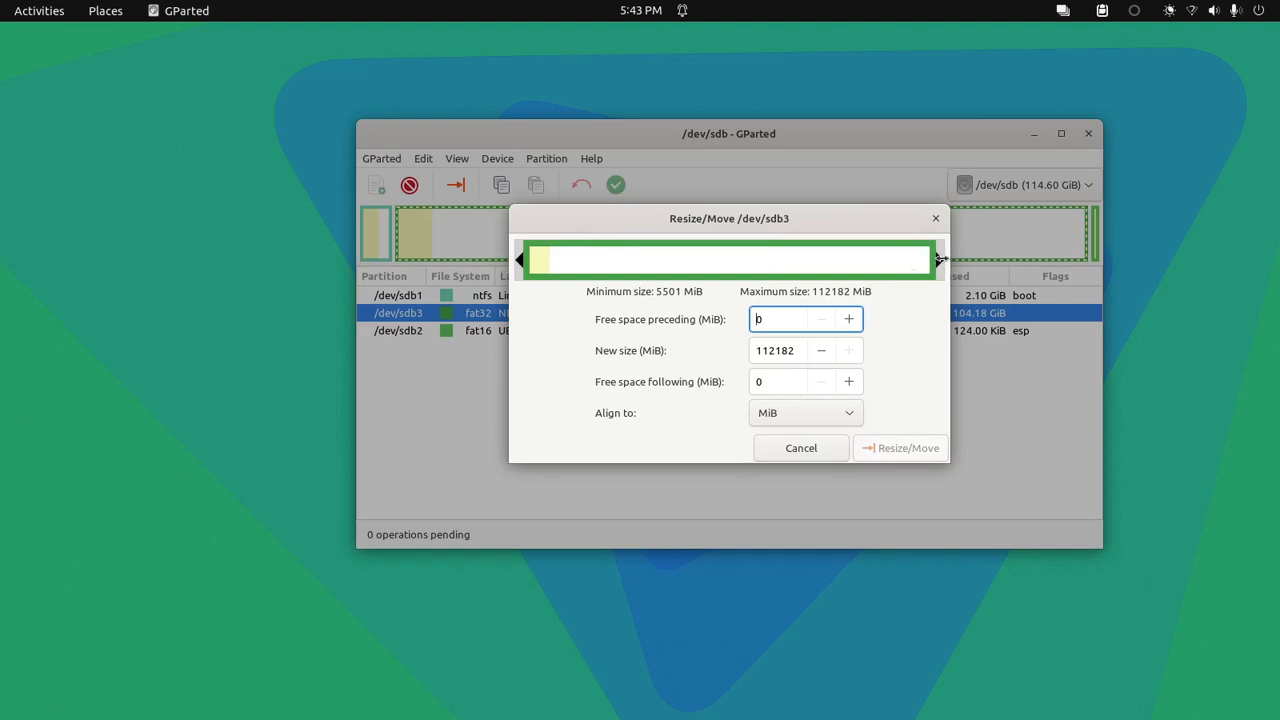
- Shrink /dev/sdb3 from its end to about 73143 MiB and slide it along, leaving about 22436 MiB free before it
drag(935, 260, 796, 260)
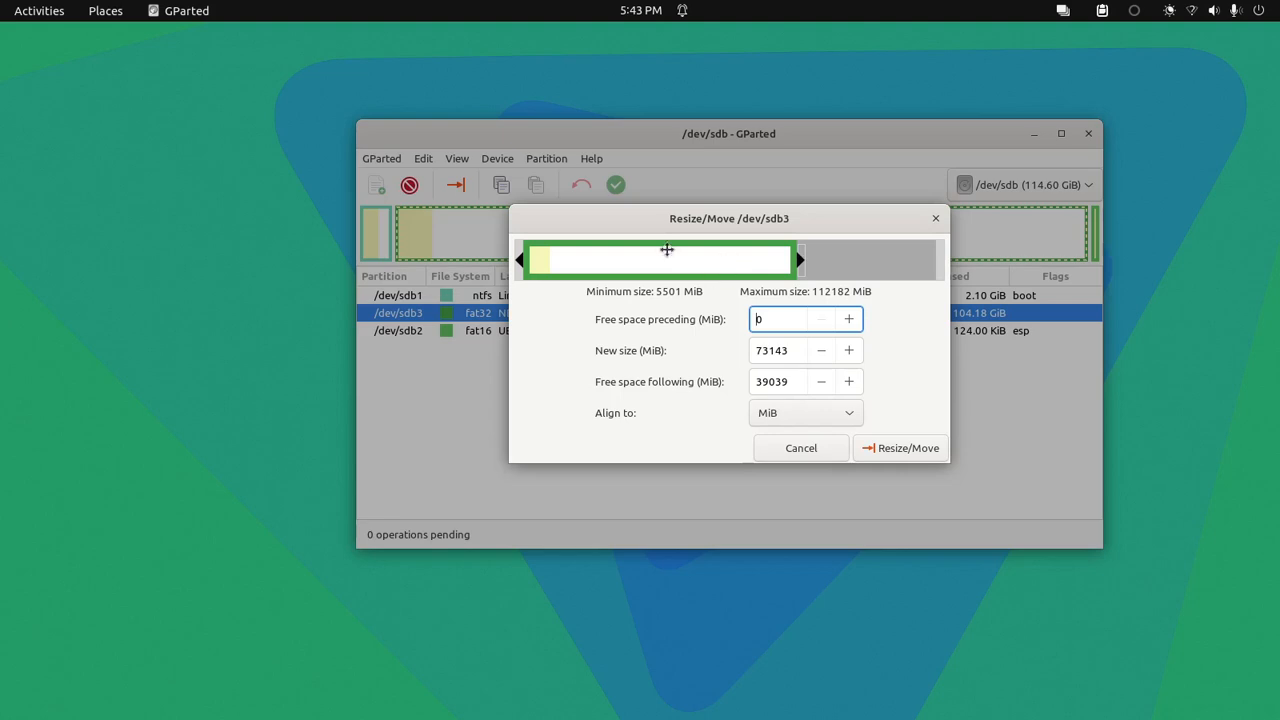
drag(648, 262, 720, 268)
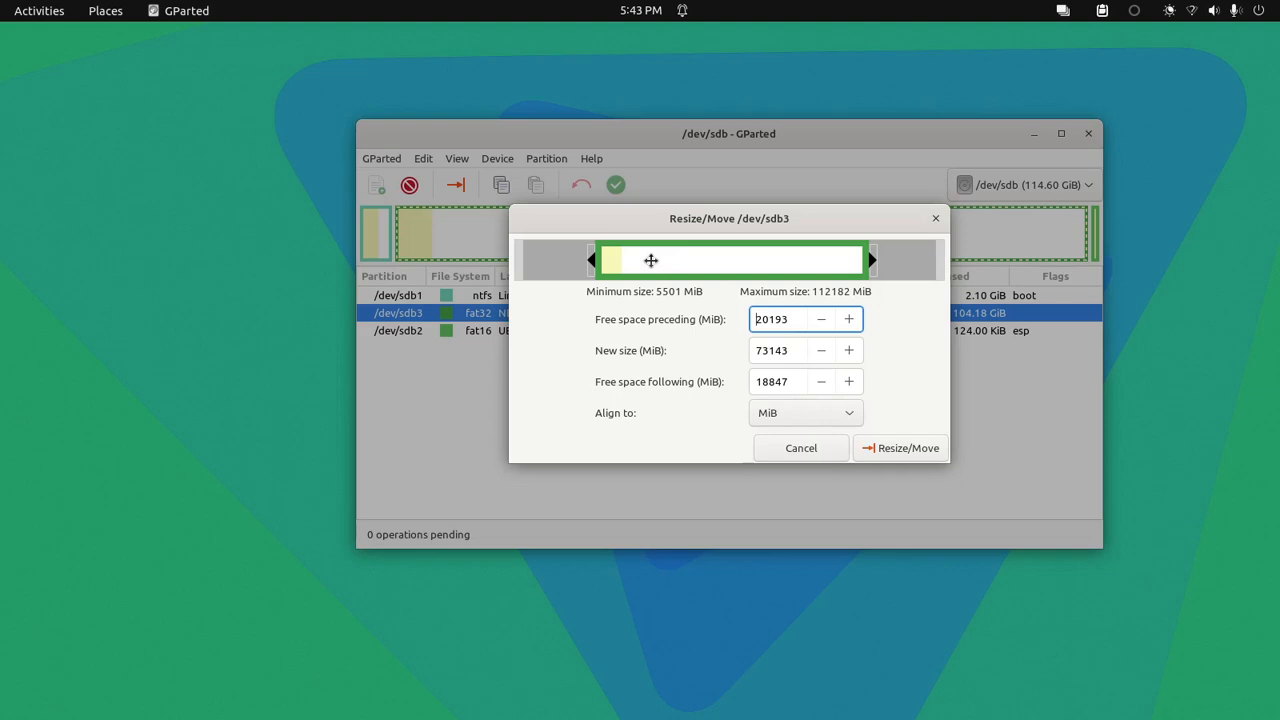
drag(691, 271, 660, 259)
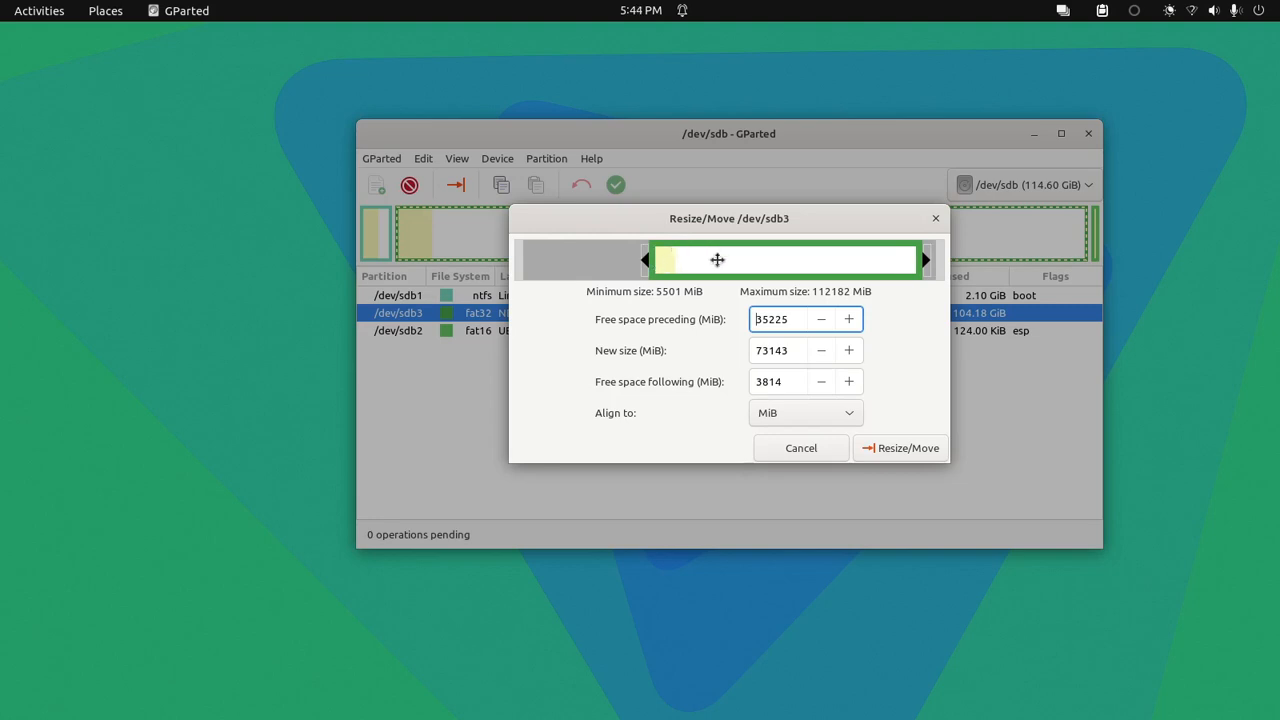
drag(717, 260, 663, 262)
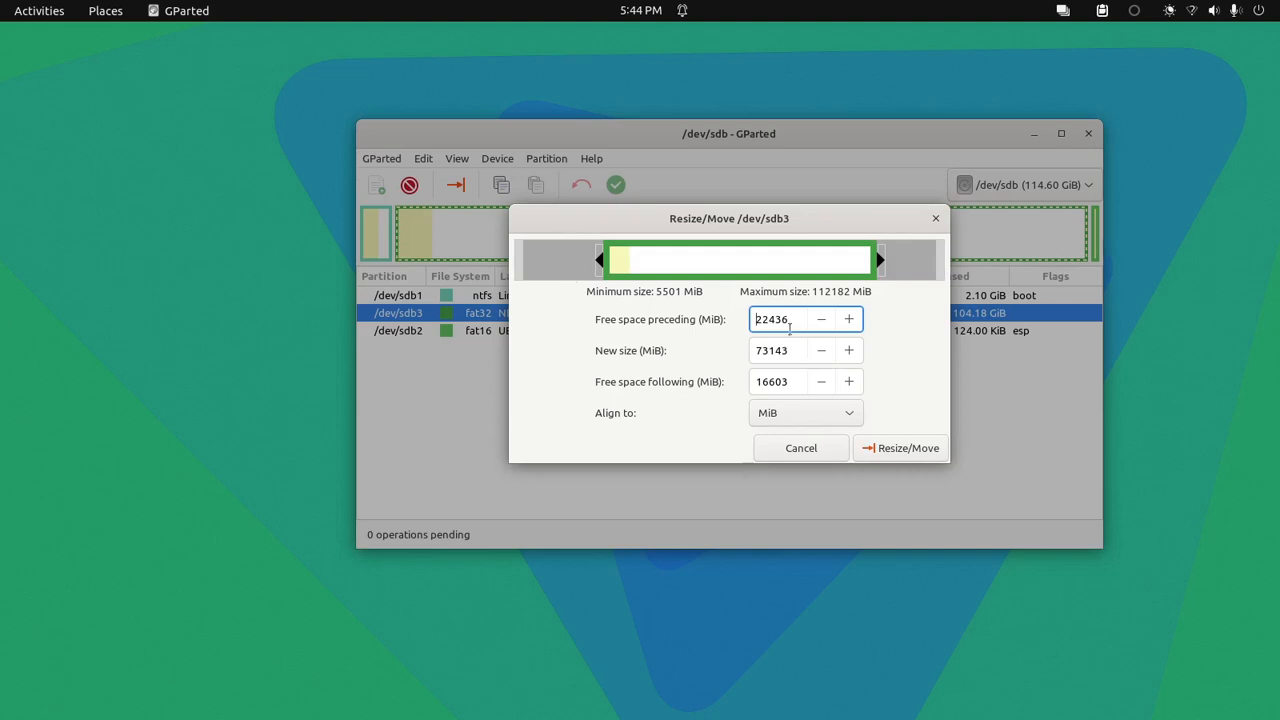
drag(792, 320, 750, 322)
double_click(788, 381)
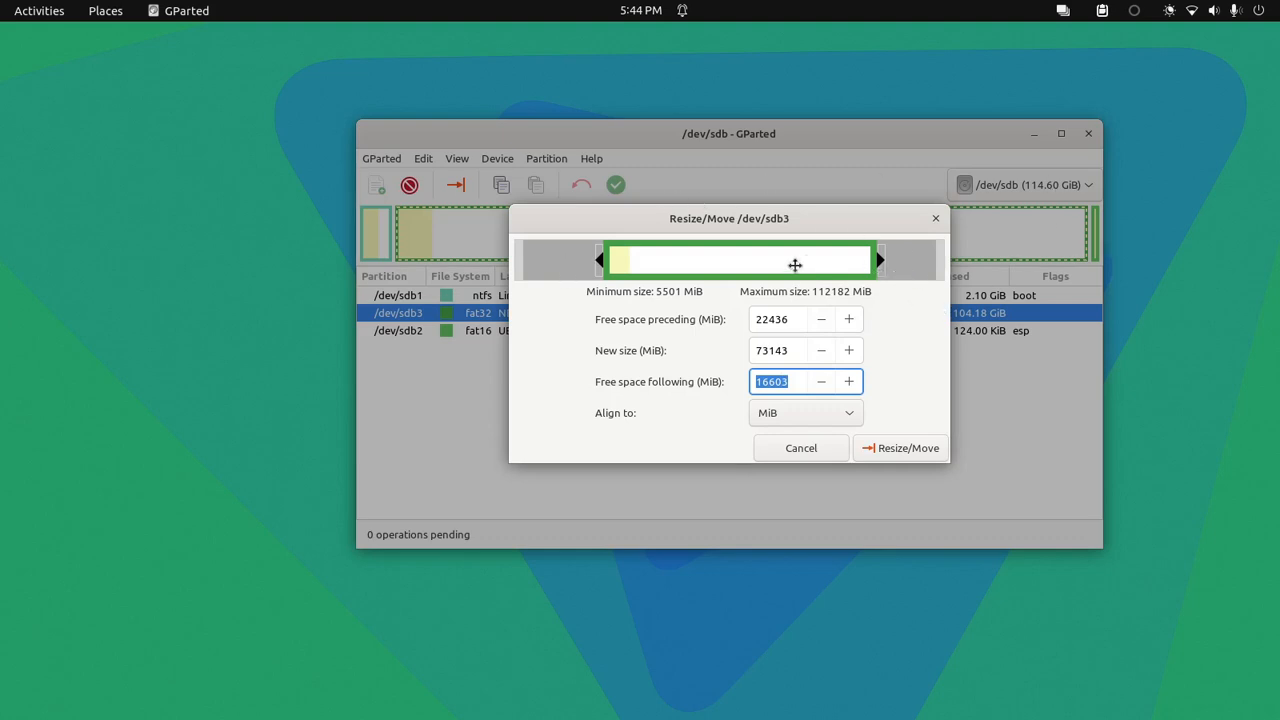
- Slide /dev/sdb3 back to the beginning, shrink its end to about 60130 MiB, and queue the resize
drag(795, 264, 680, 280)
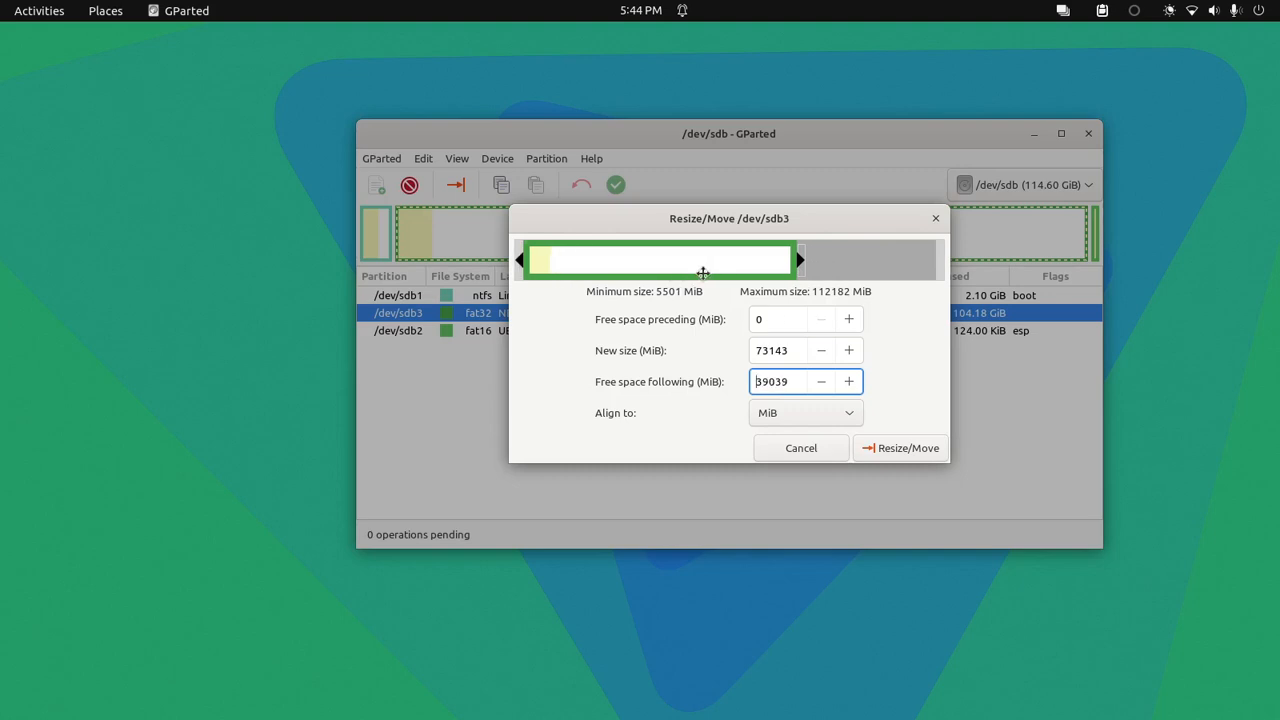
drag(797, 260, 751, 260)
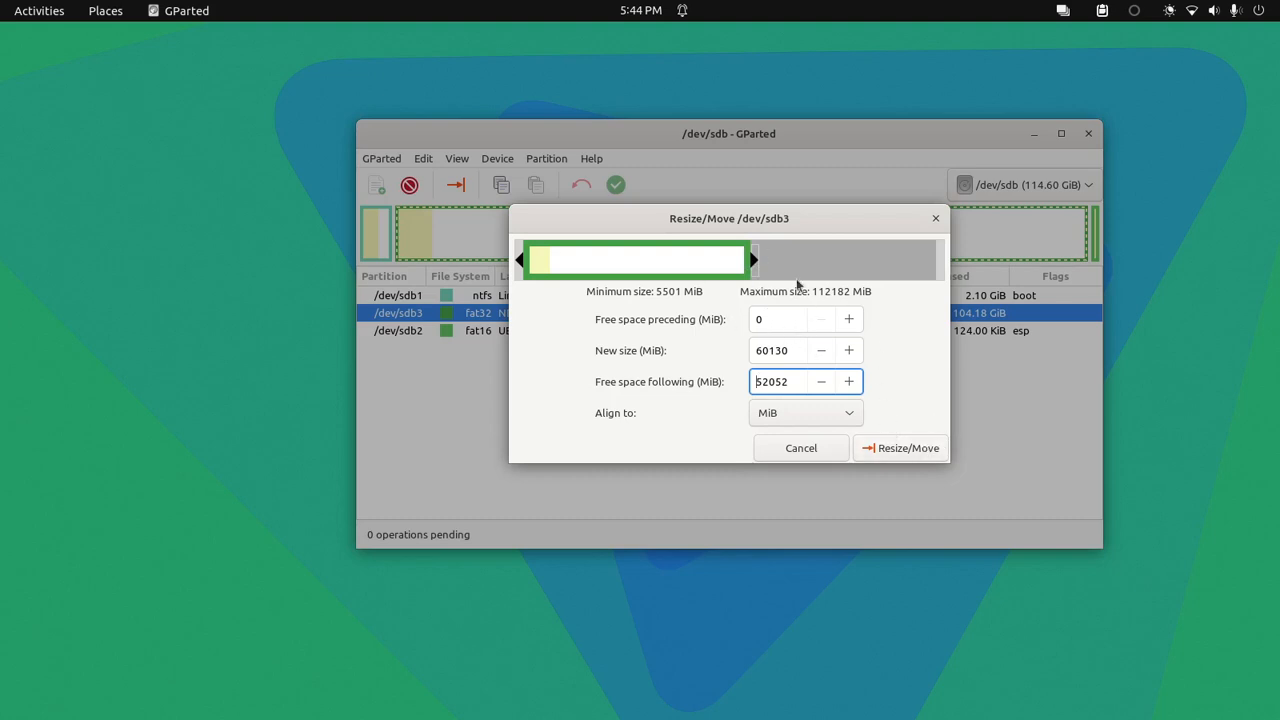
click(906, 448)
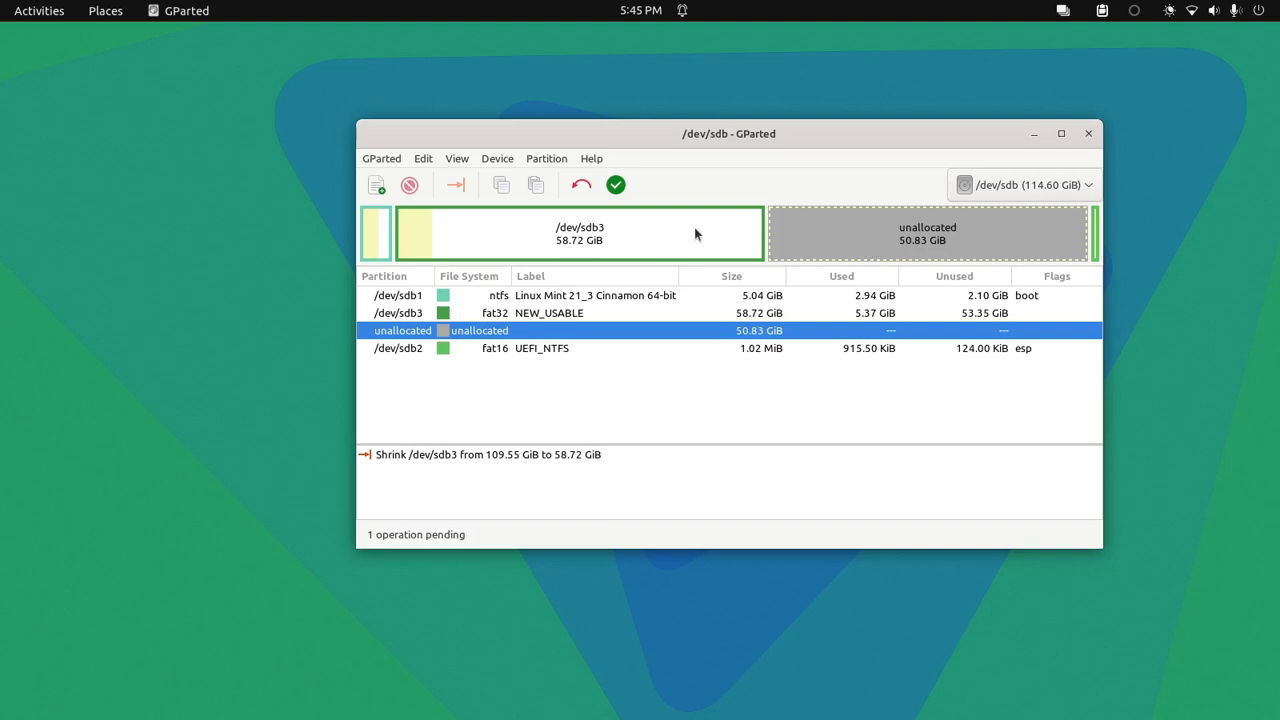
- Start applying the pending shrink of /dev/sdb3, cancel at the confirmation, and undo the shrink
click(612, 188)
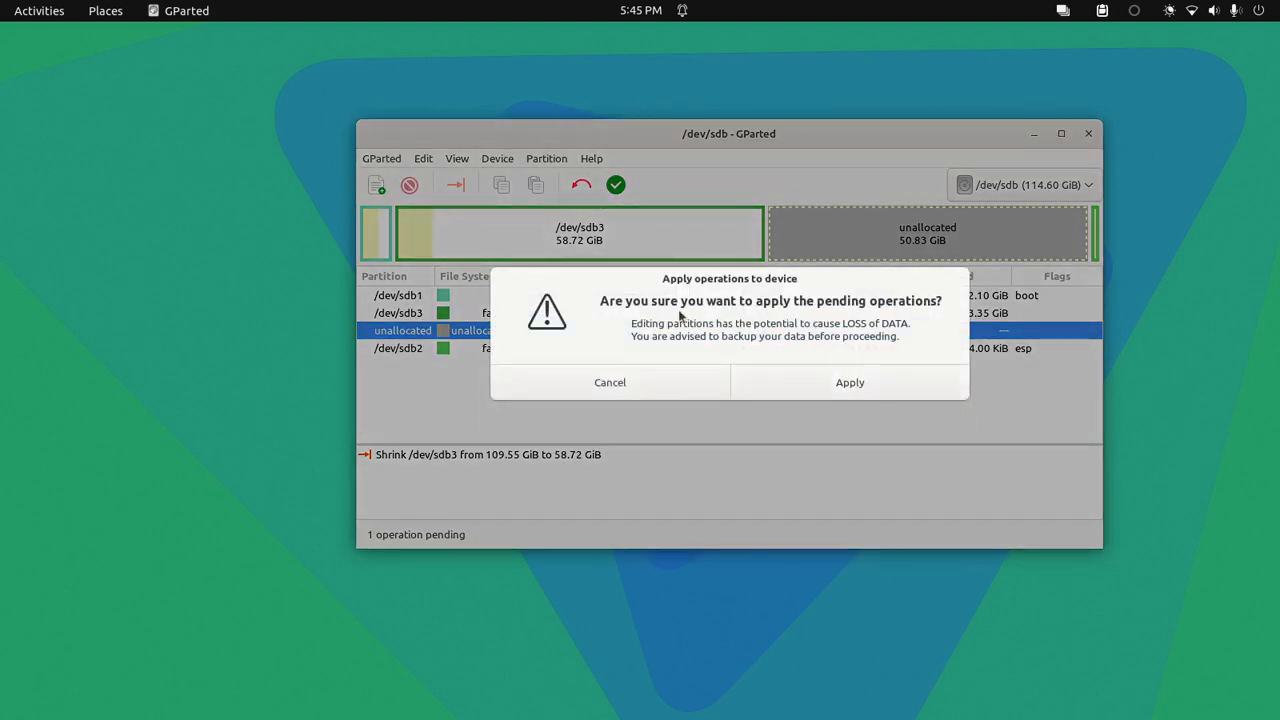
click(610, 383)
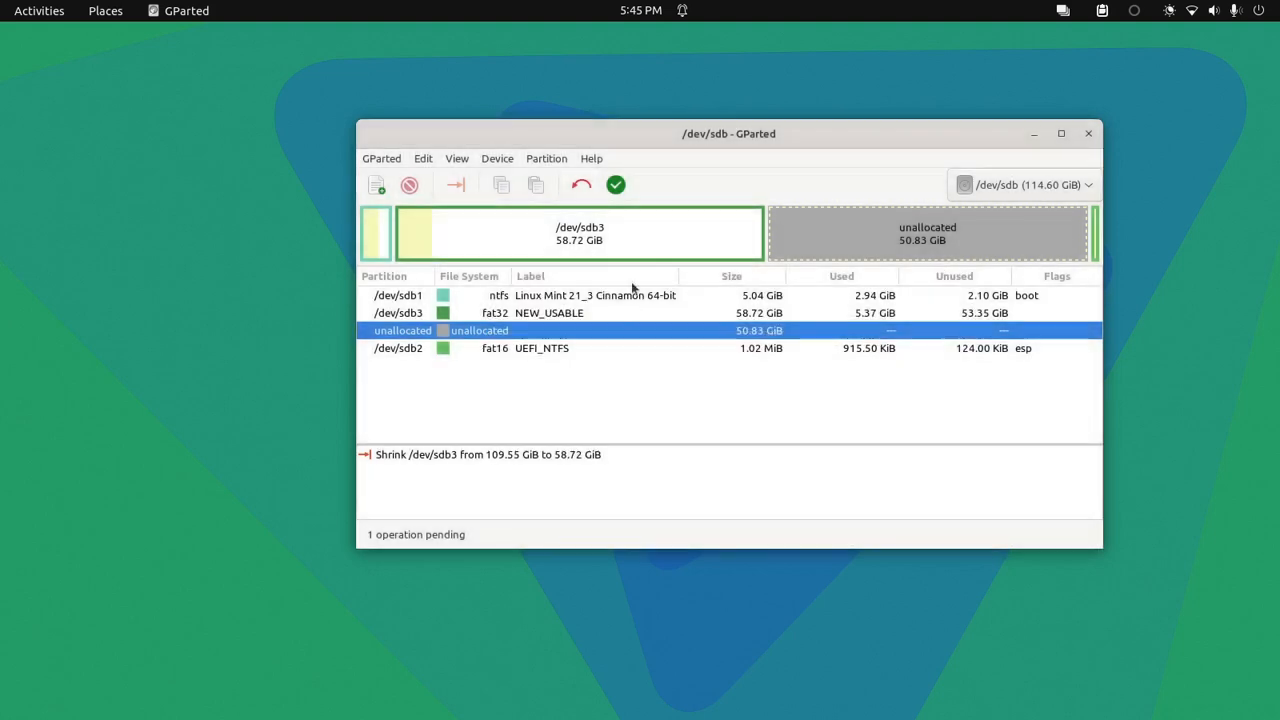
click(578, 186)
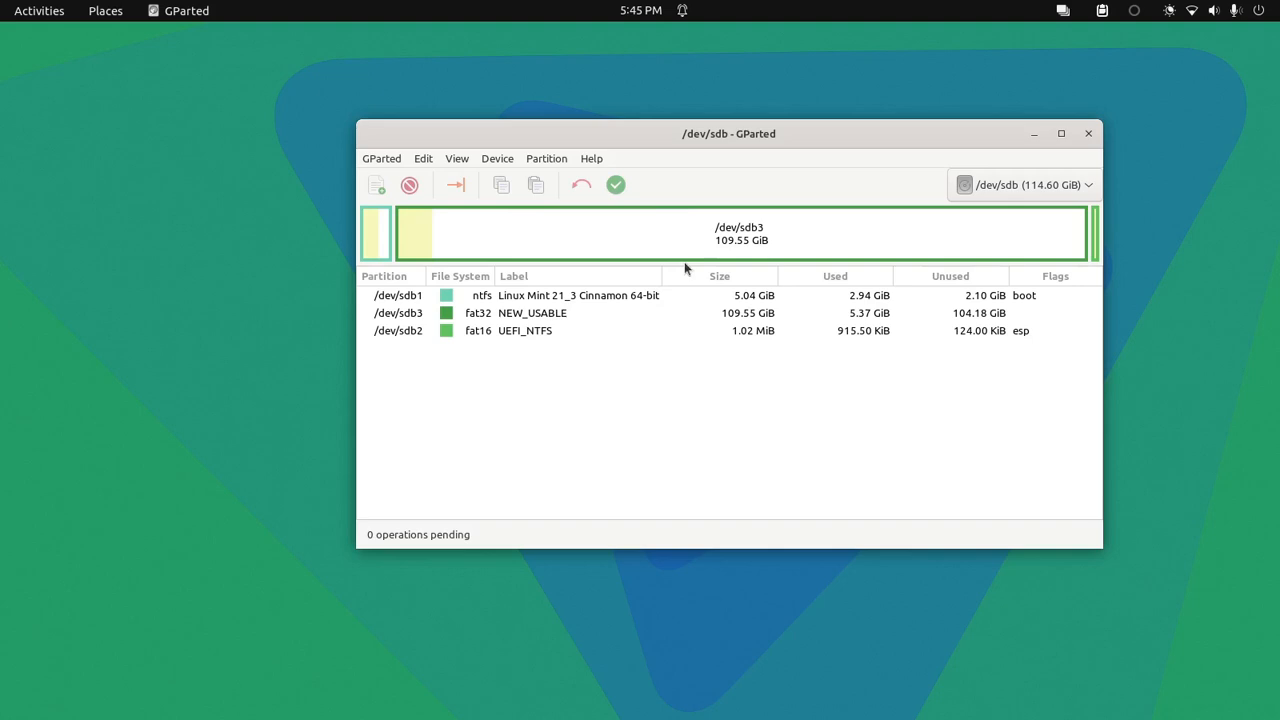
- Try shrinking /dev/sdb3 from its end to about 53623 MiB in the resize settings, and discard the change
click(376, 238)
click(510, 238)
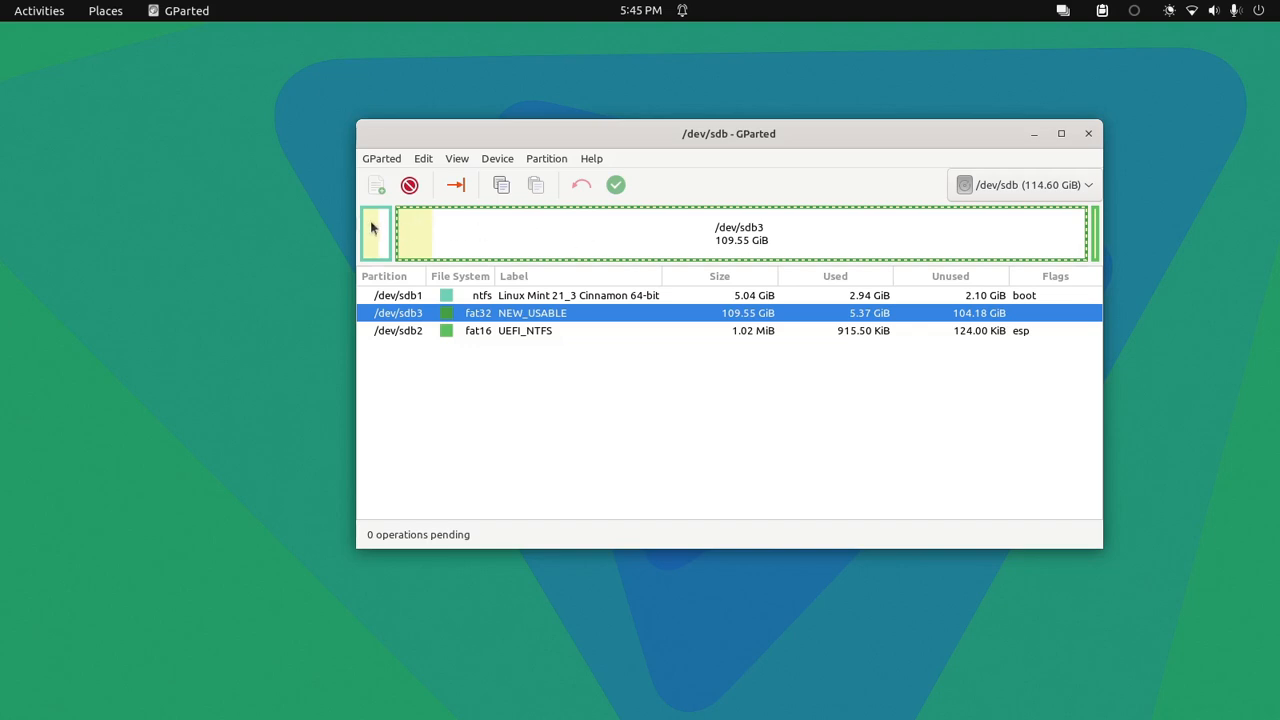
right_click(563, 229)
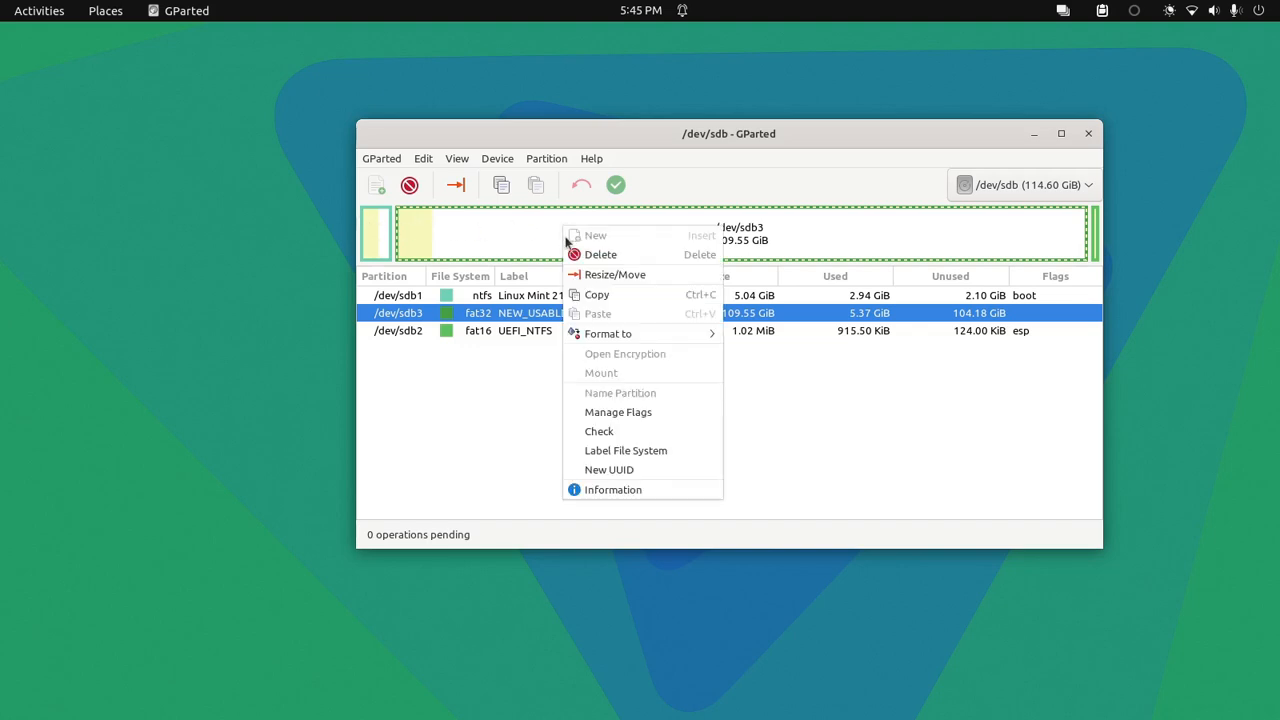
click(600, 274)
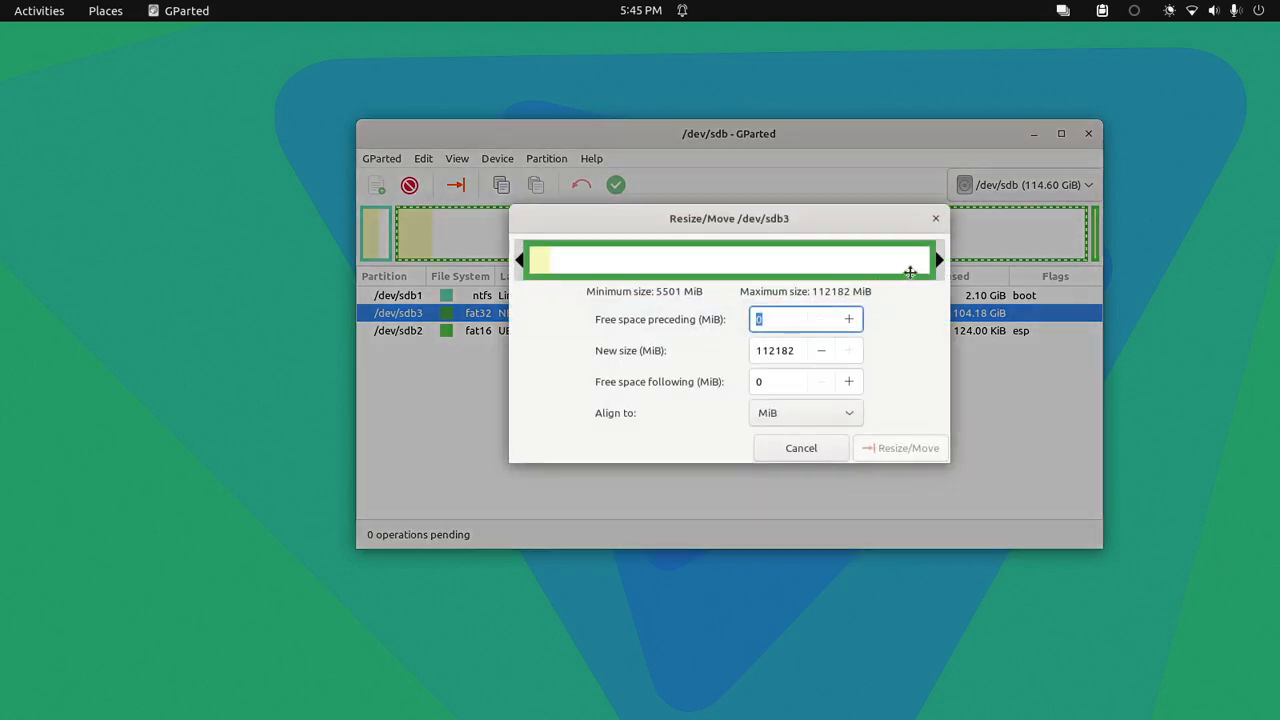
drag(937, 261, 737, 261)
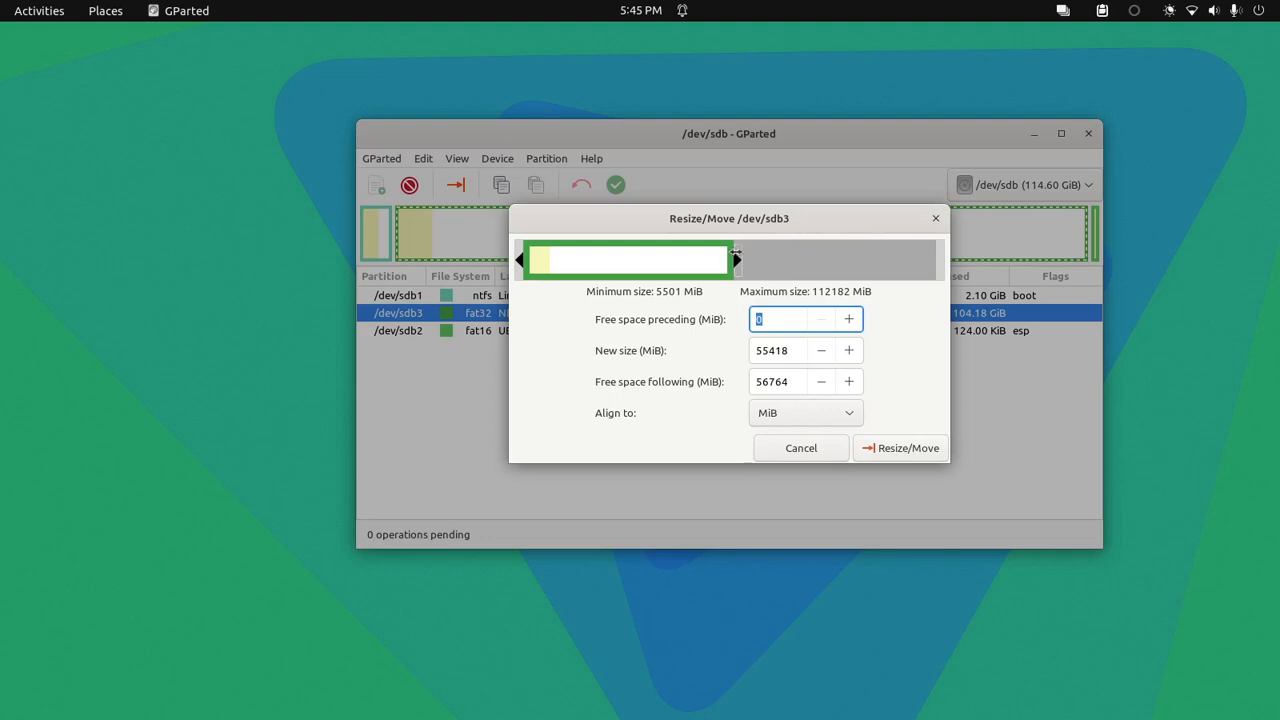
drag(737, 252, 731, 255)
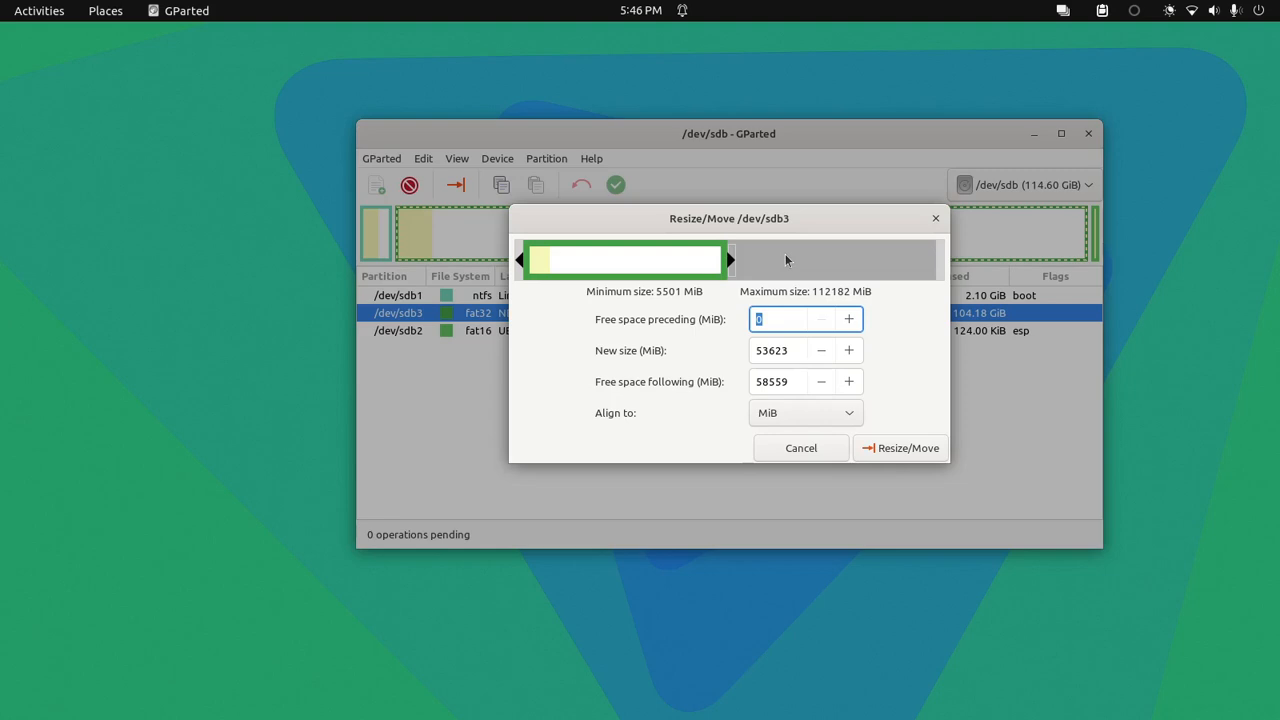
click(934, 219)
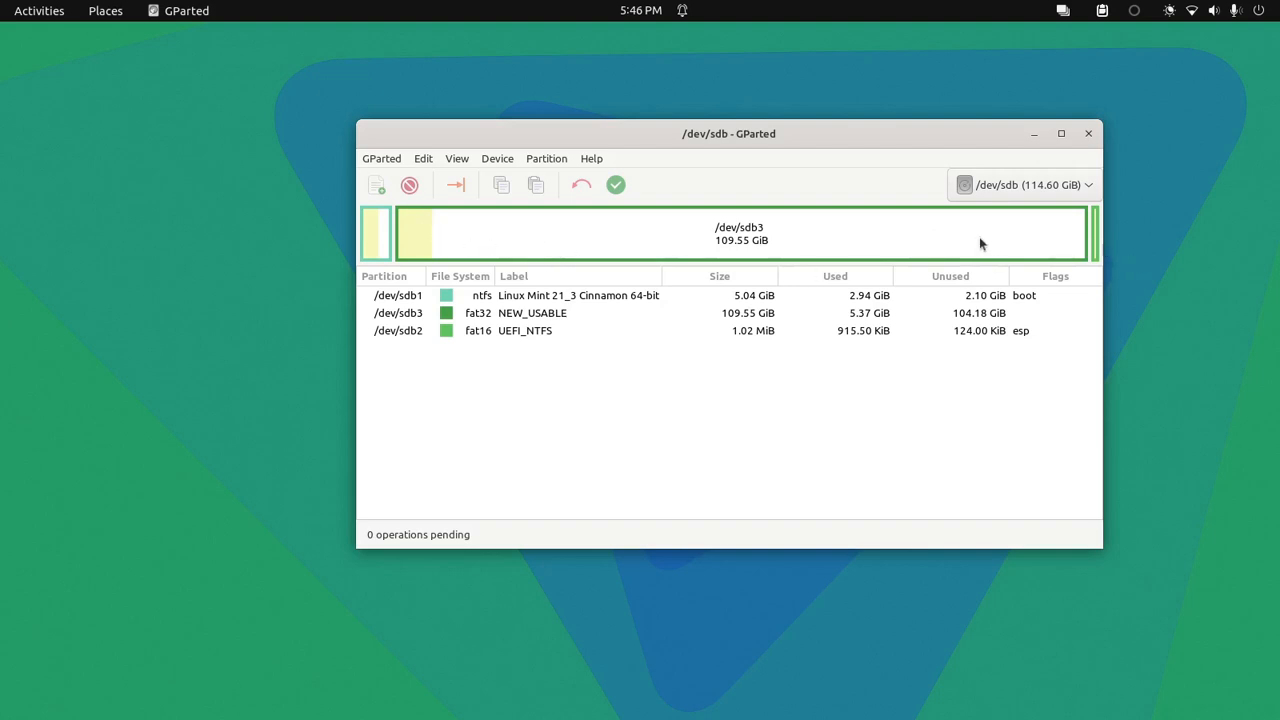
click(549, 228)
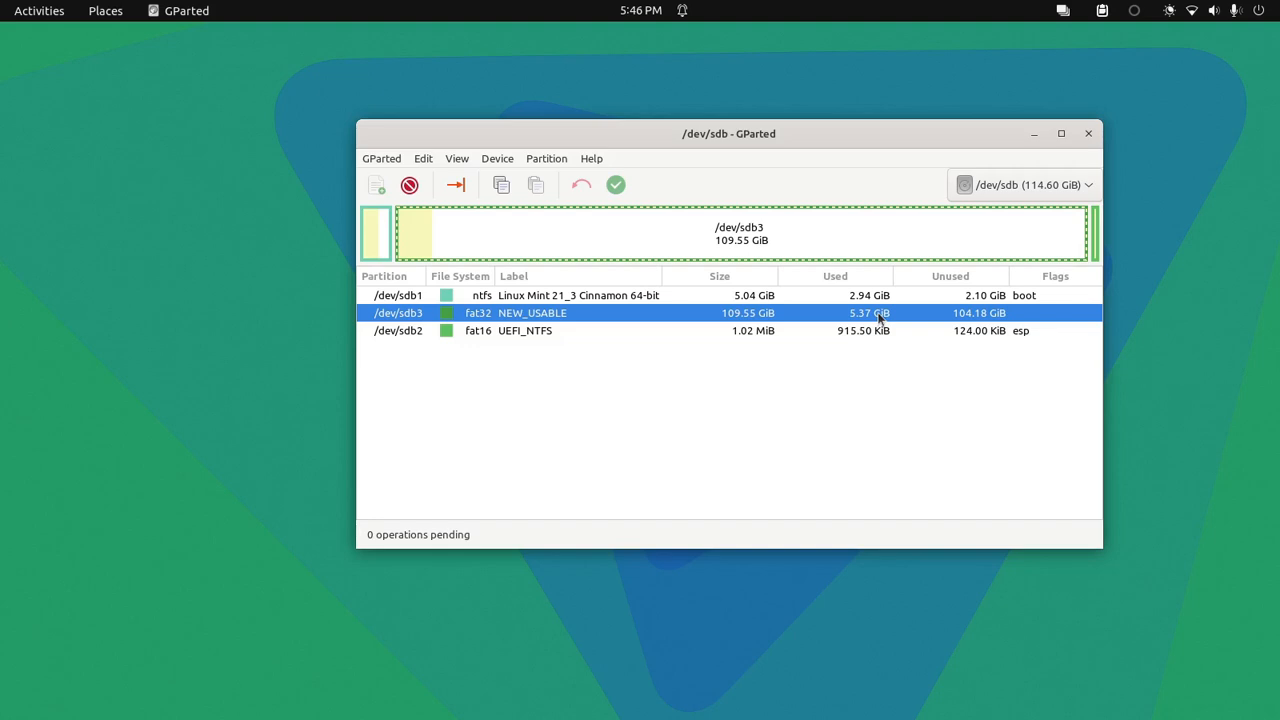
right_click(832, 242)
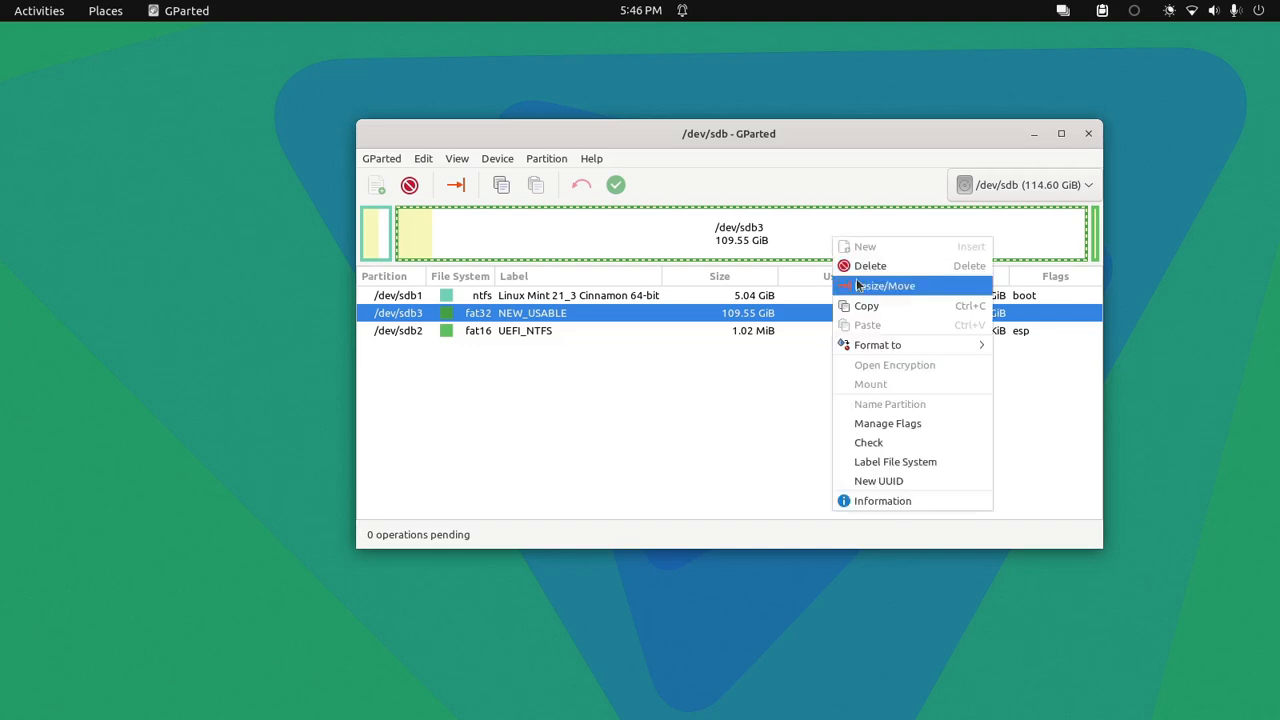
click(728, 245)
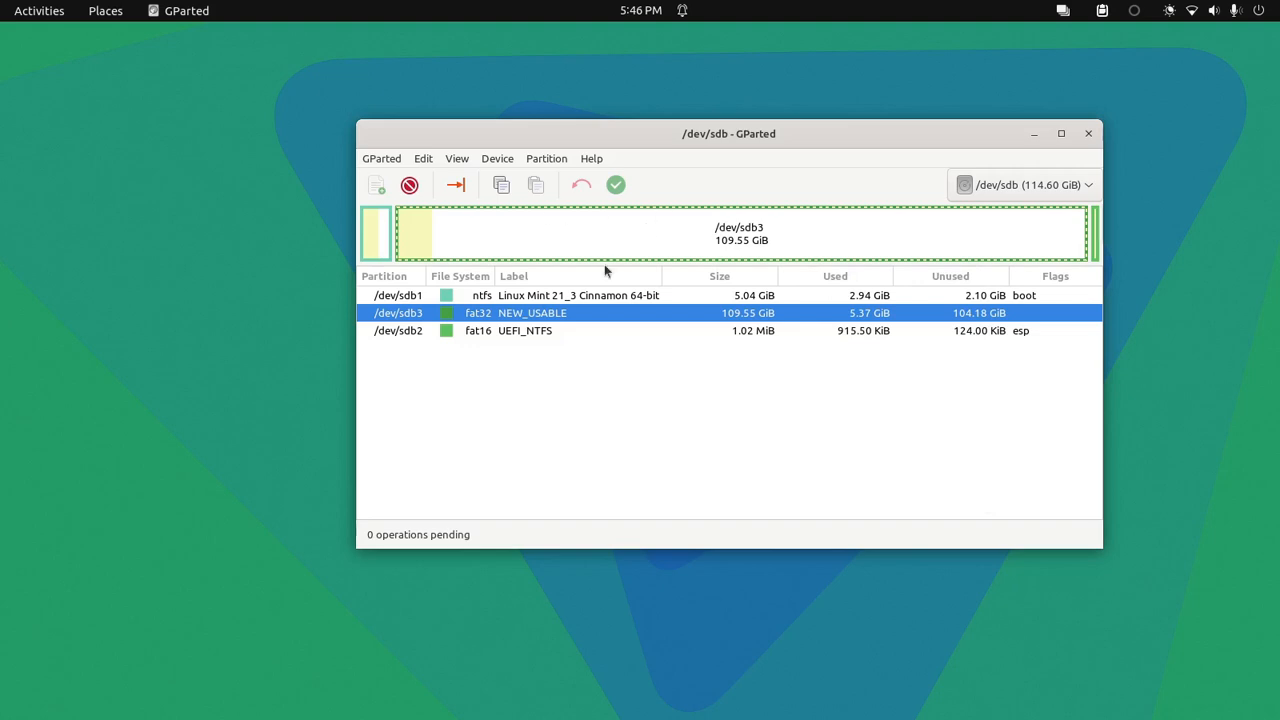
- Queue a shrink of the NEW_USABLE partition /dev/sdb3 that leaves 45000 MiB of free space following it
right_click(655, 234)
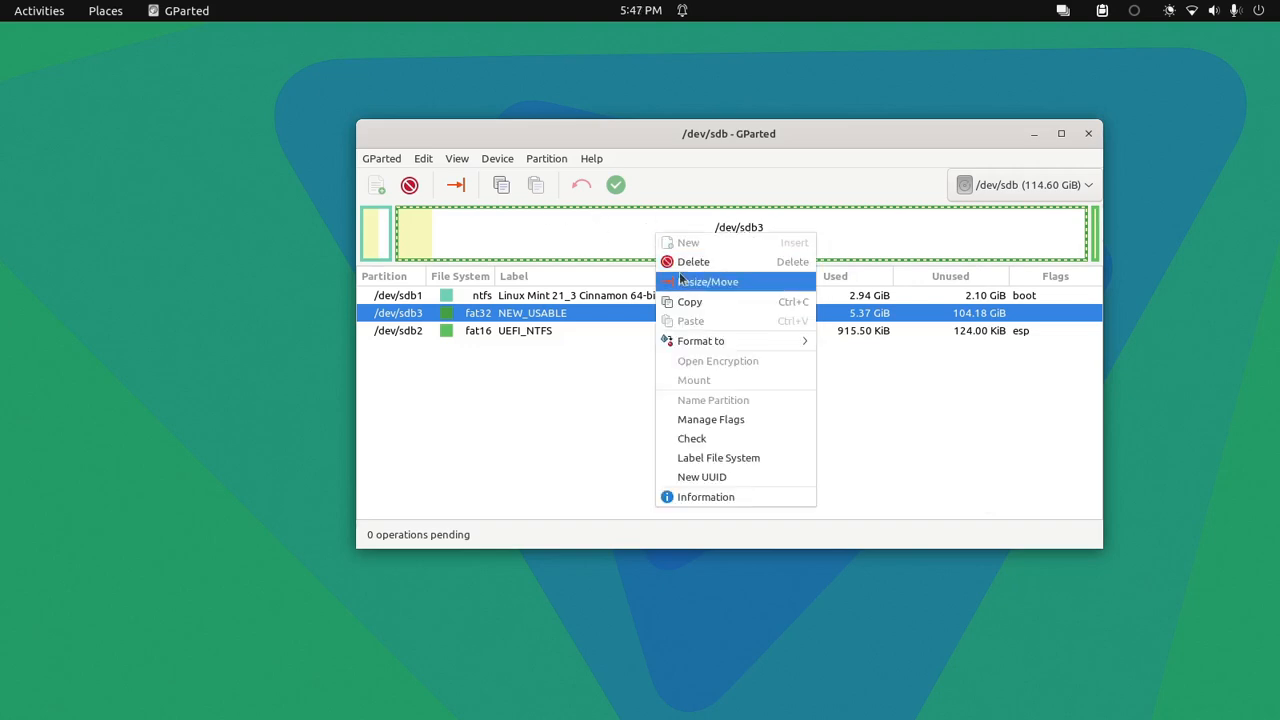
click(680, 283)
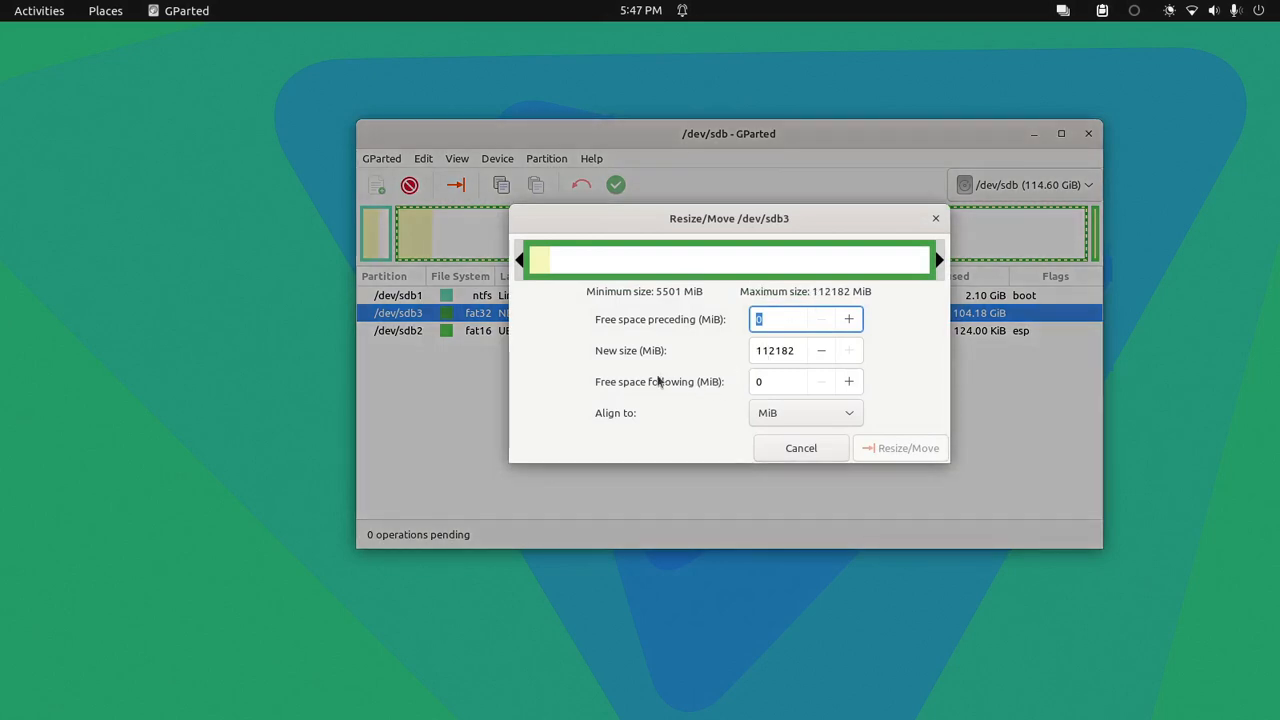
click(762, 380)
text(5)
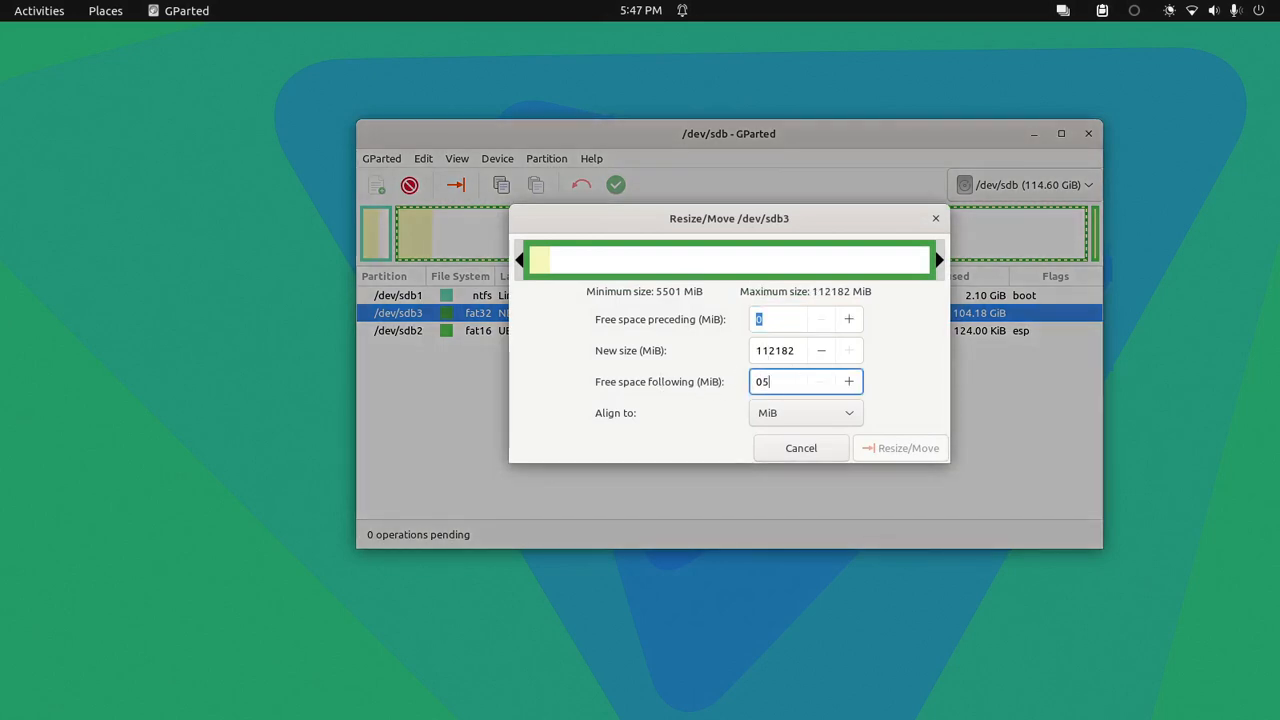
key(BackSpace)
key(BackSpace)
text(65)
key(BackSpace)
key(BackSpace)
text(45000)
click(776, 350)
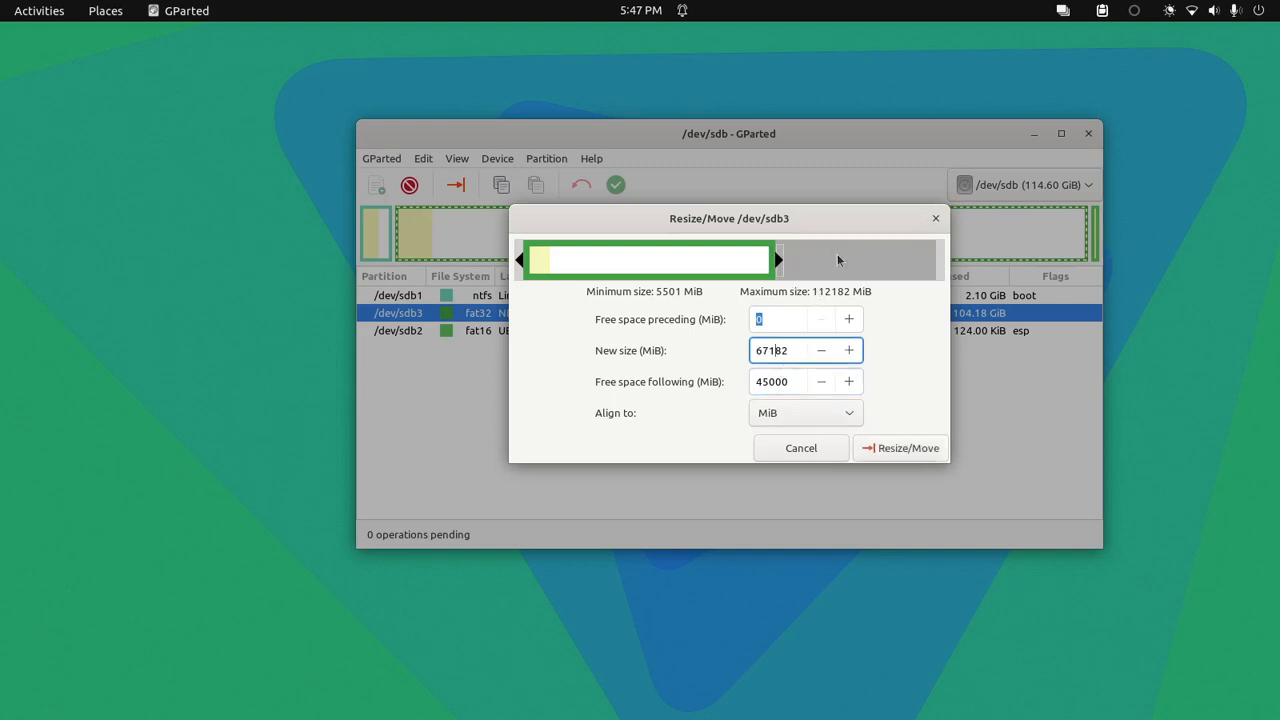
click(897, 449)
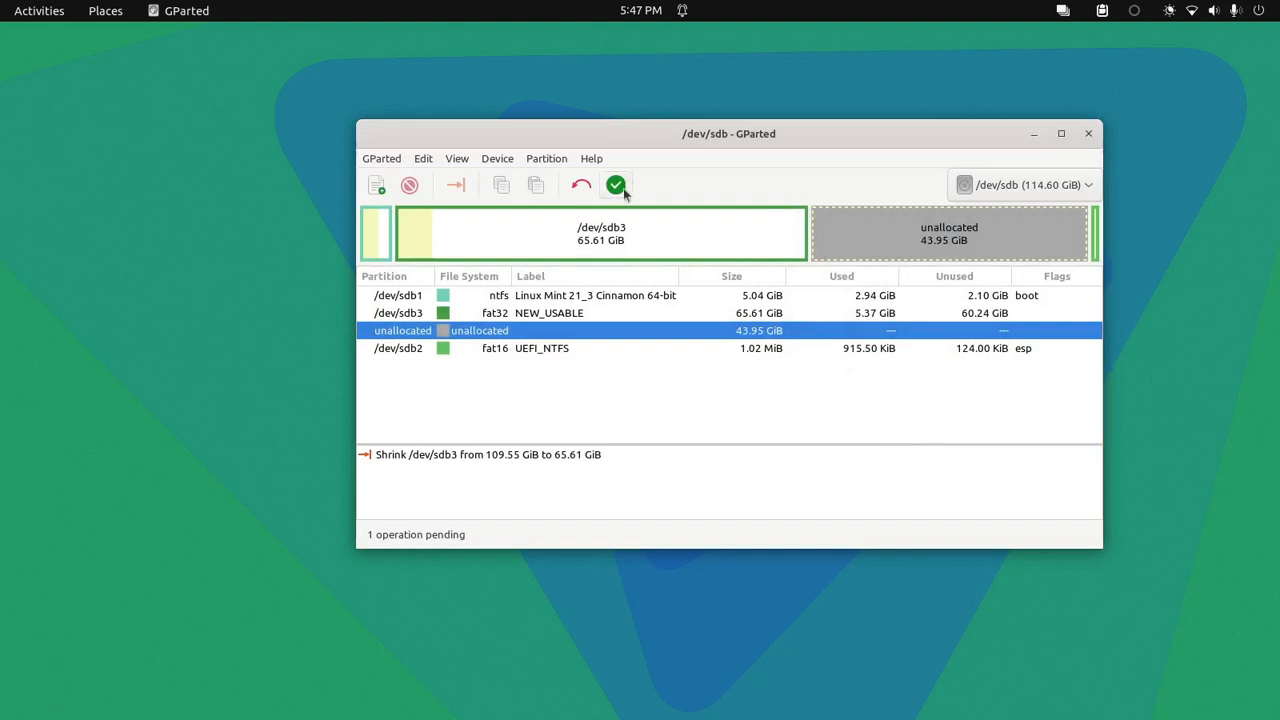
- Start applying the pending shrink of /dev/sdb3, cancel at the confirmation, and select the Linux Mint partition /dev/sdb1
click(620, 187)
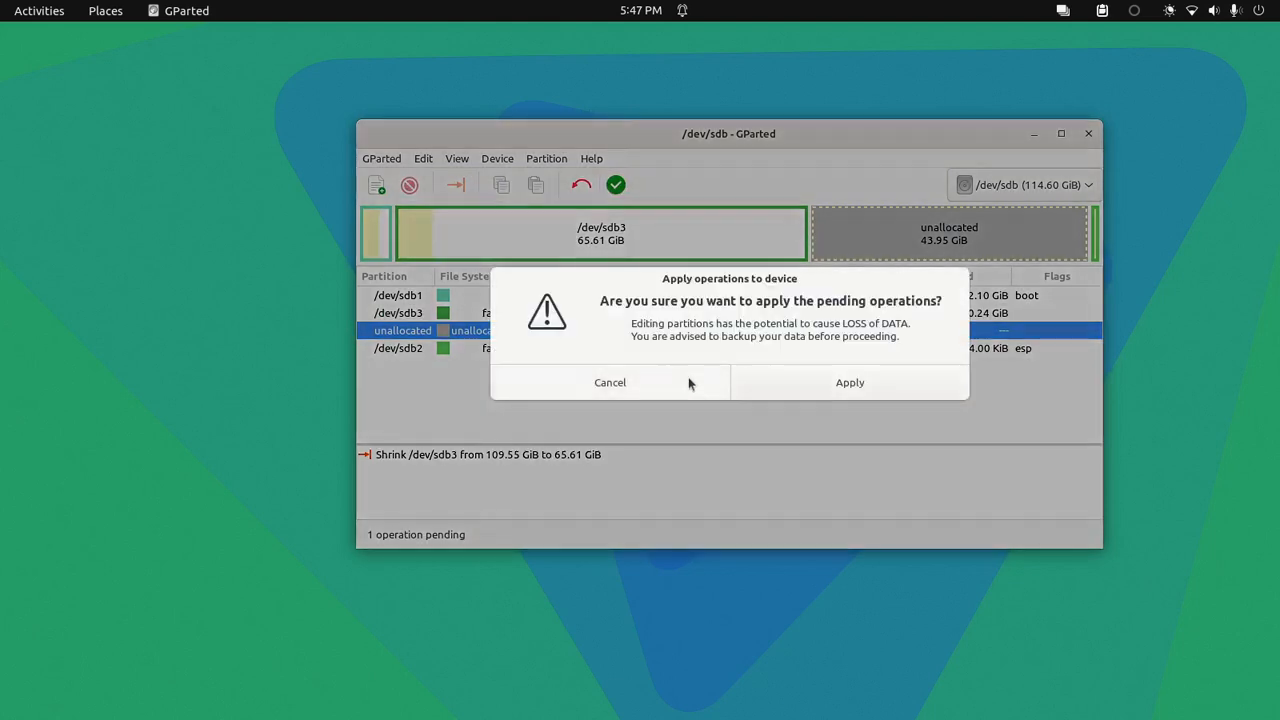
click(688, 380)
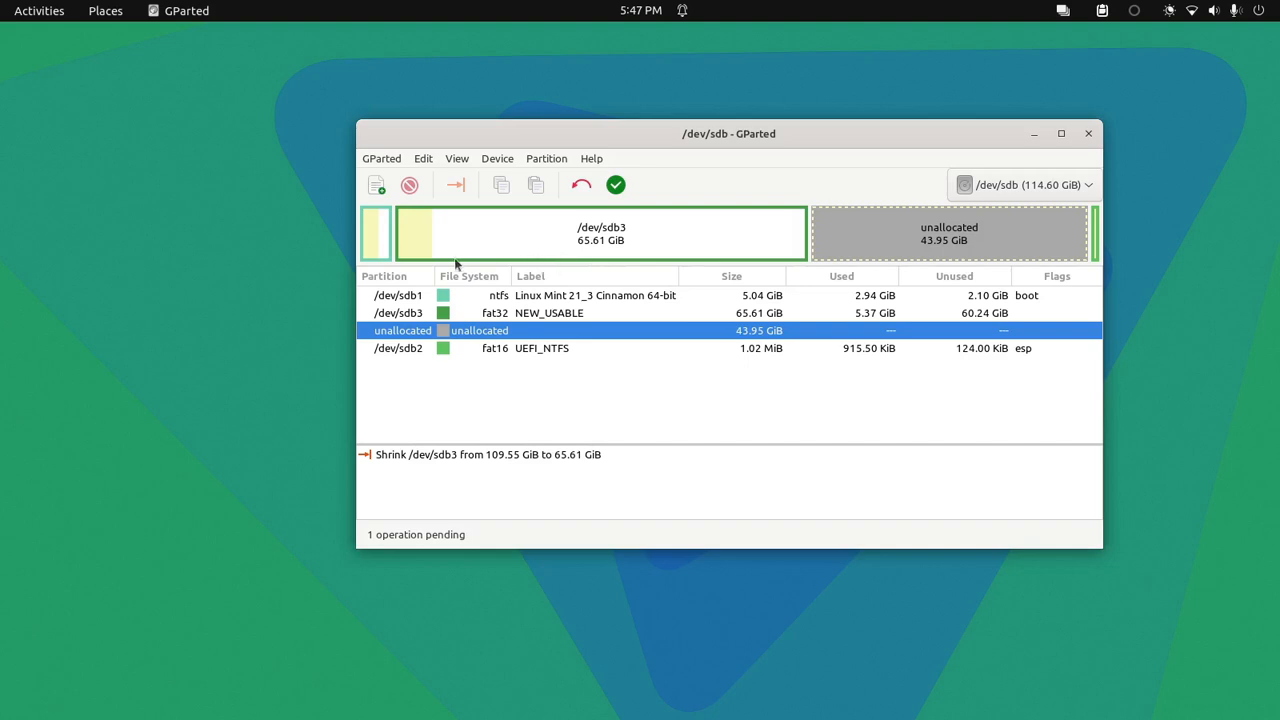
click(371, 242)
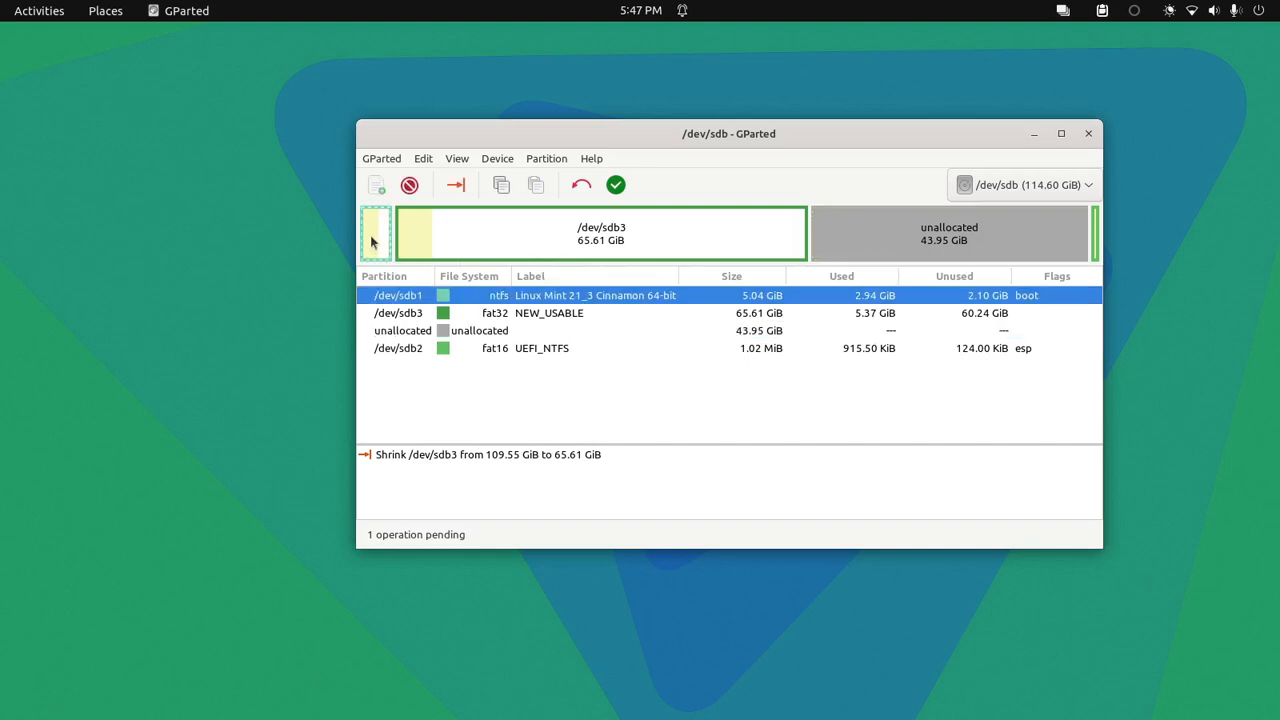
- Paste a copy of /dev/sdb1 at the start of the unallocated space with a size of about 13410 MiB, and undo the copy
right_click(371, 242)
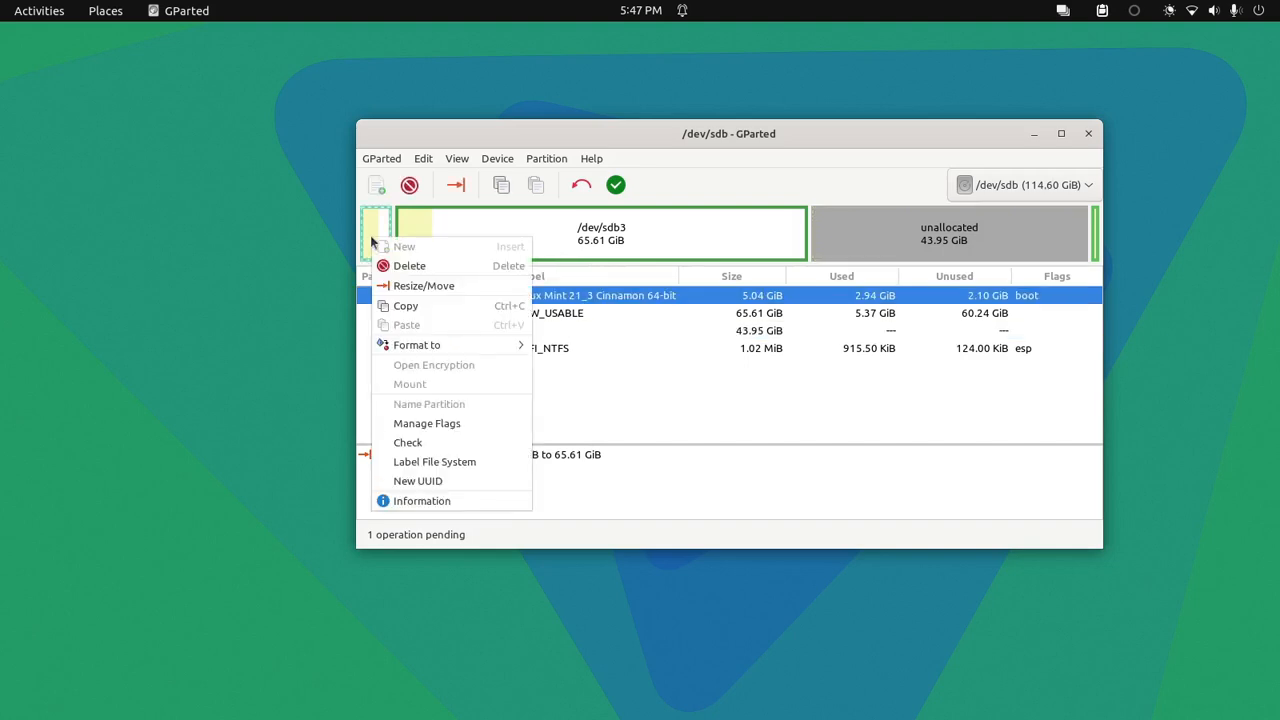
click(388, 305)
right_click(905, 238)
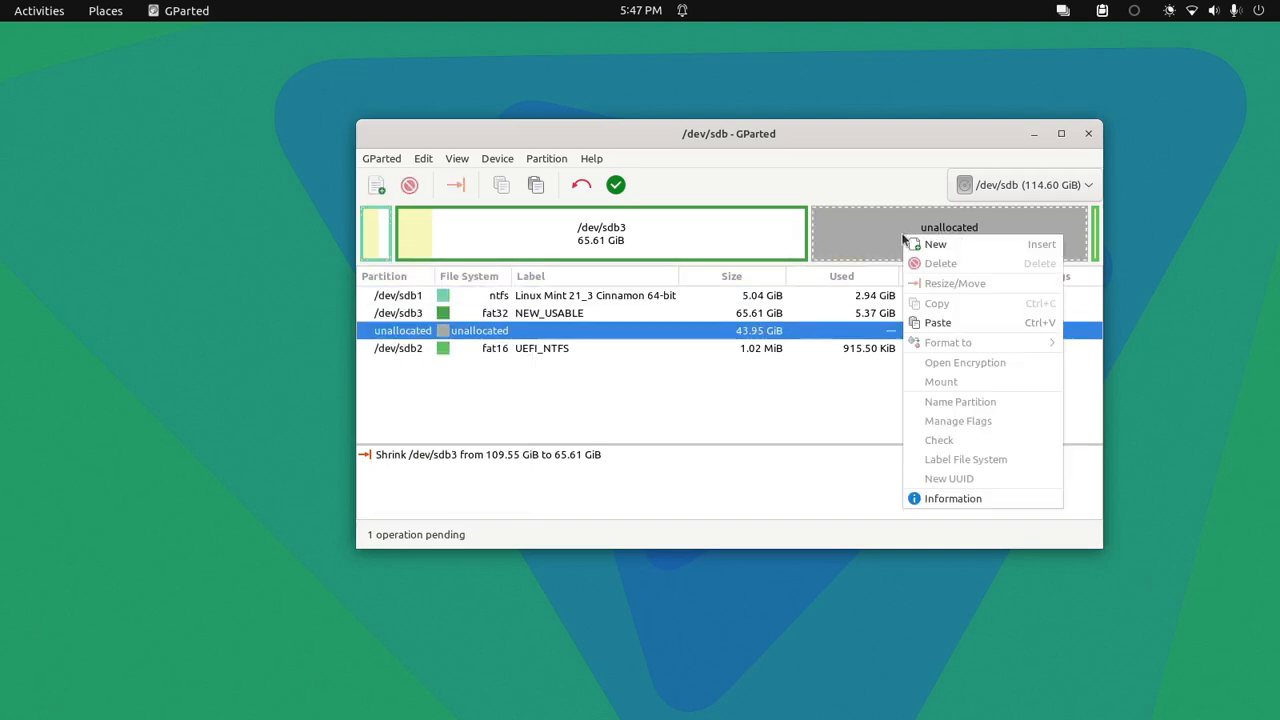
click(912, 323)
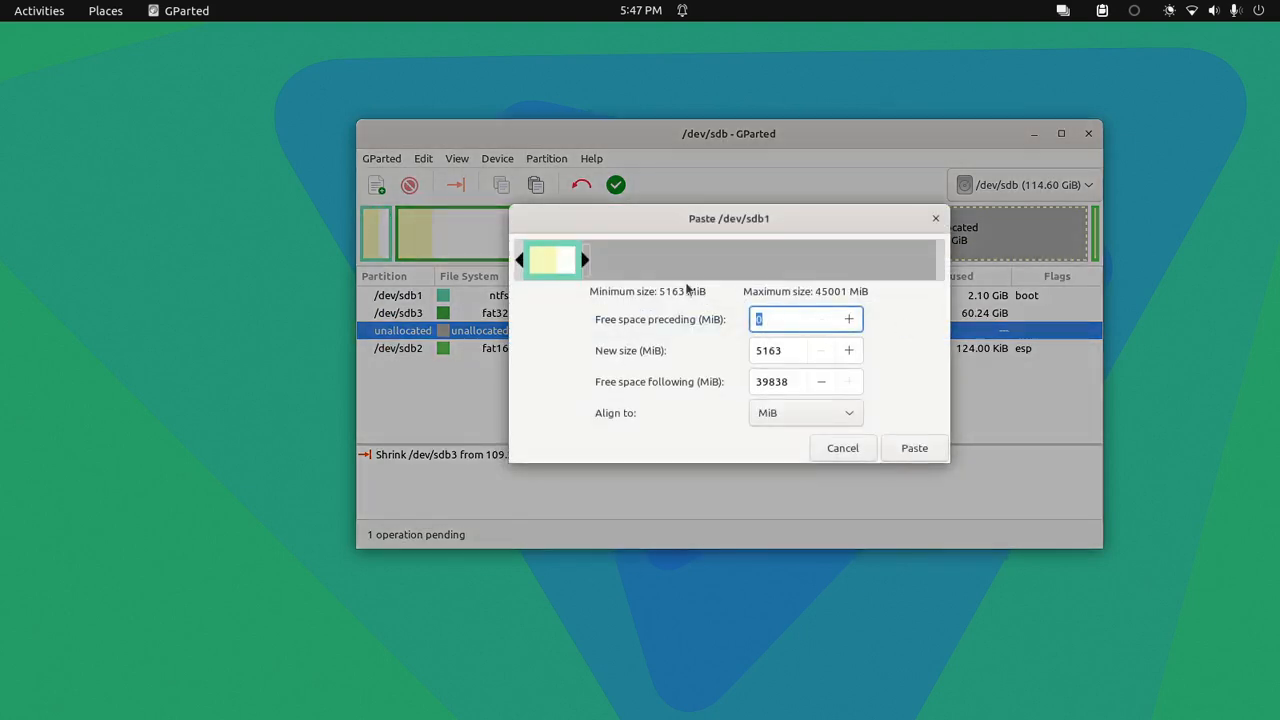
drag(577, 258, 661, 260)
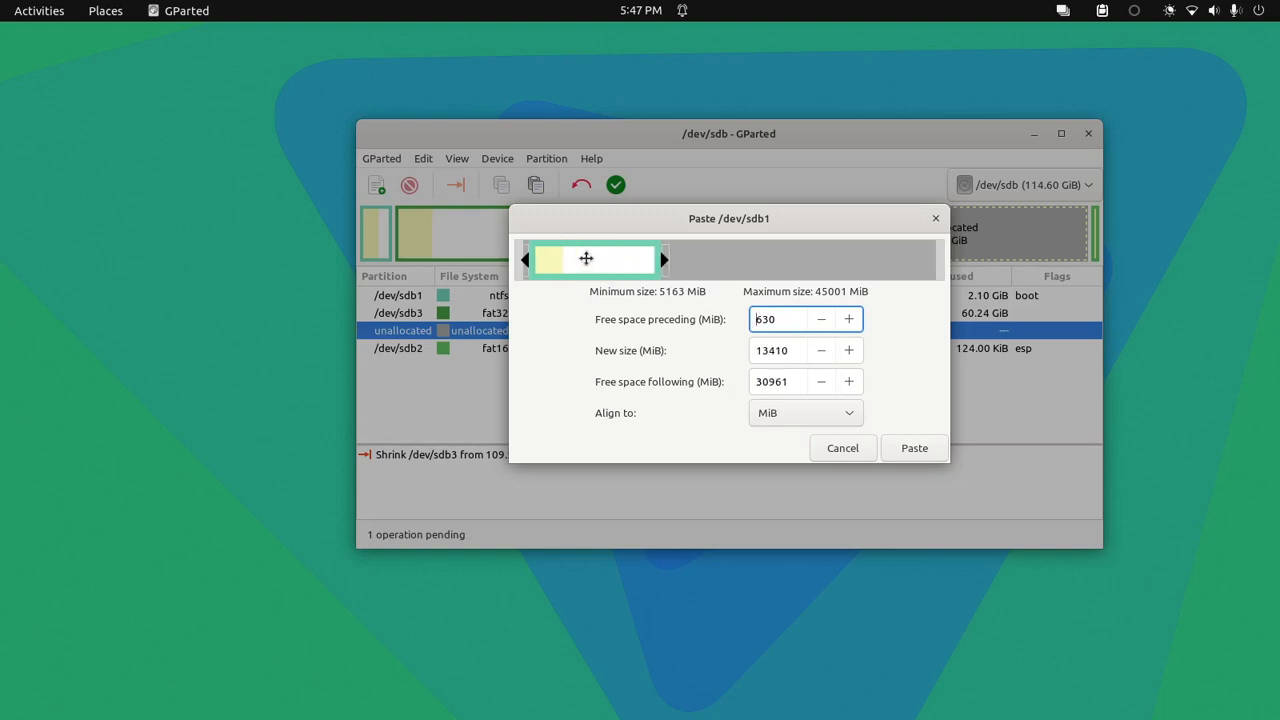
drag(543, 257, 419, 234)
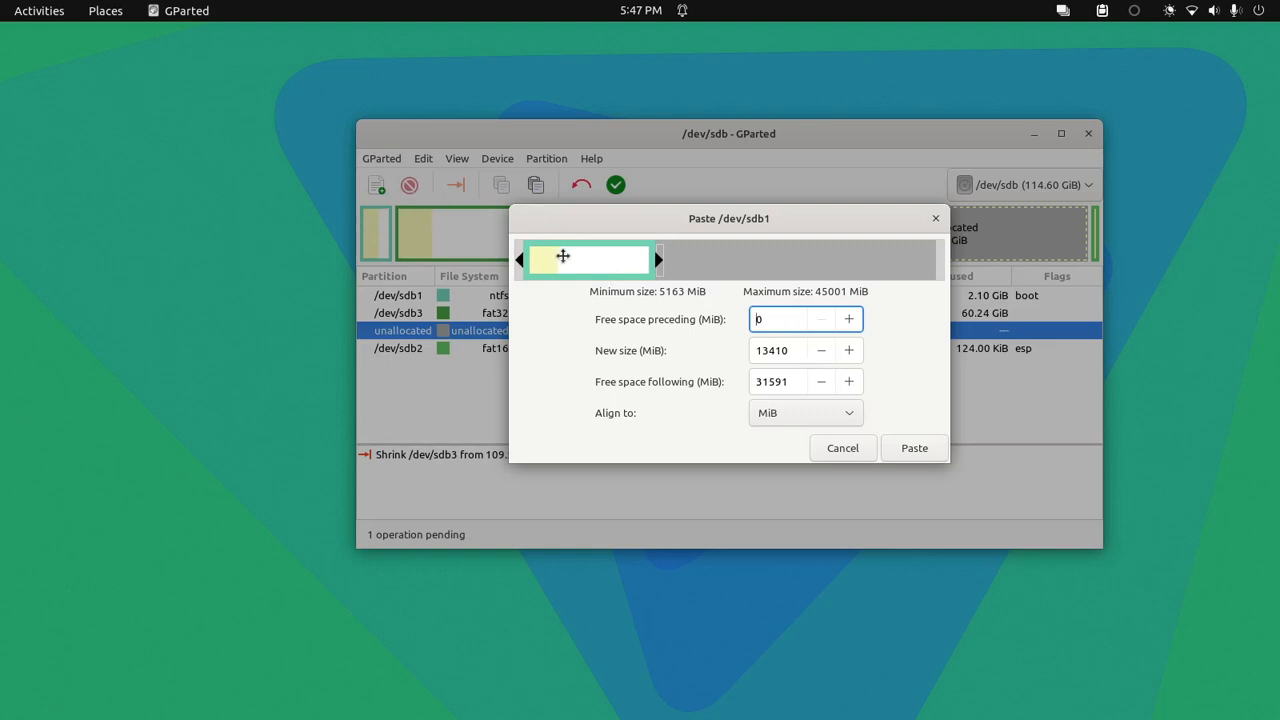
click(921, 448)
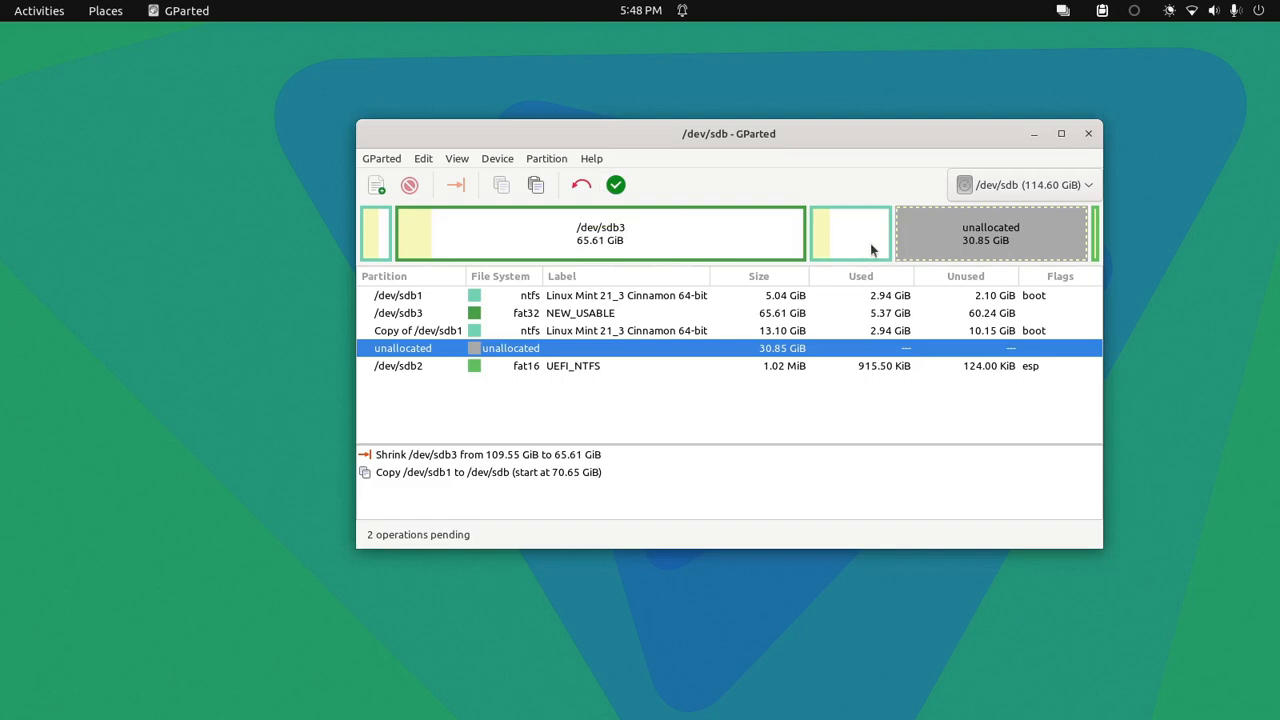
click(582, 188)
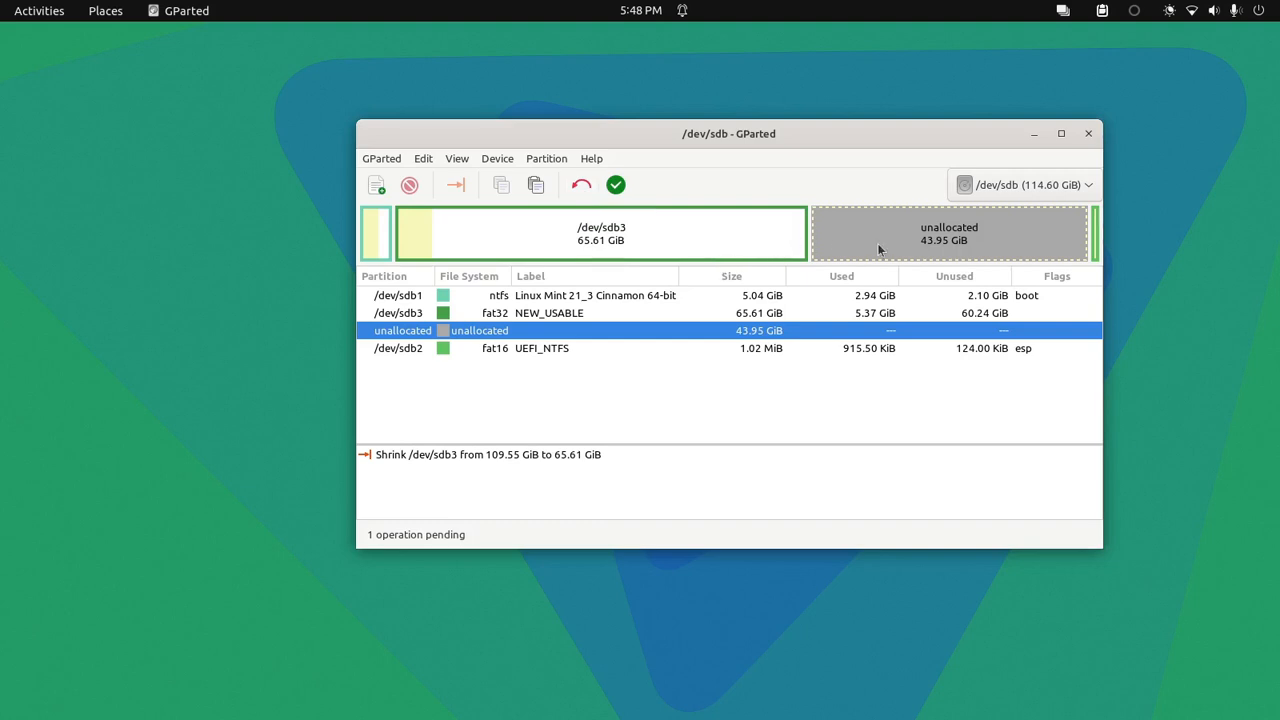
- Queue a new unformatted primary partition of 45001 MiB that fills the unallocated space following /dev/sdb3
right_click(879, 249)
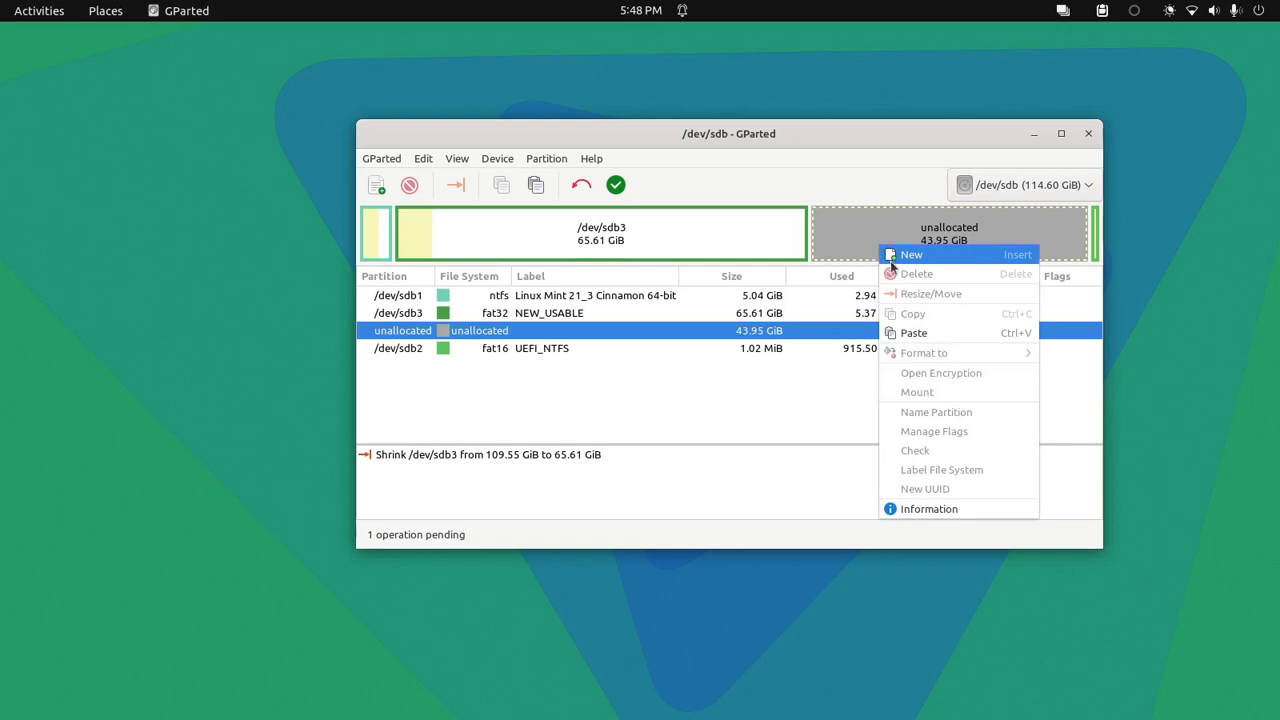
click(892, 262)
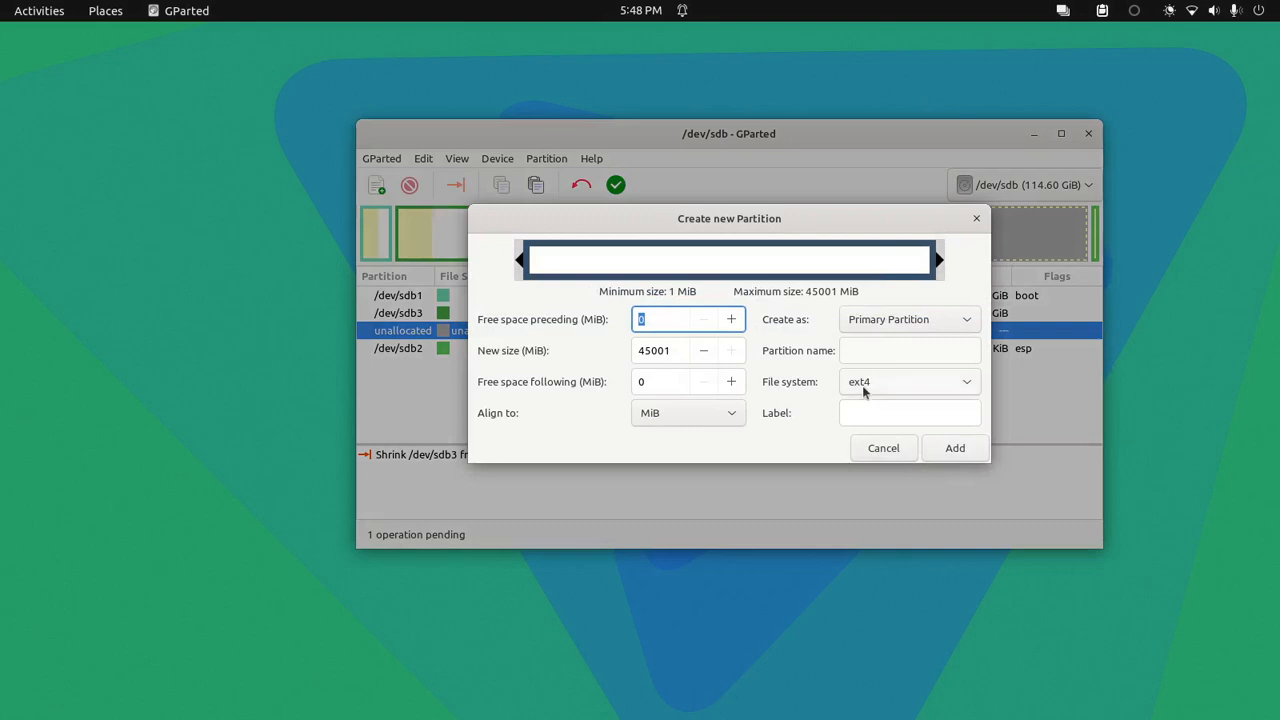
click(865, 390)
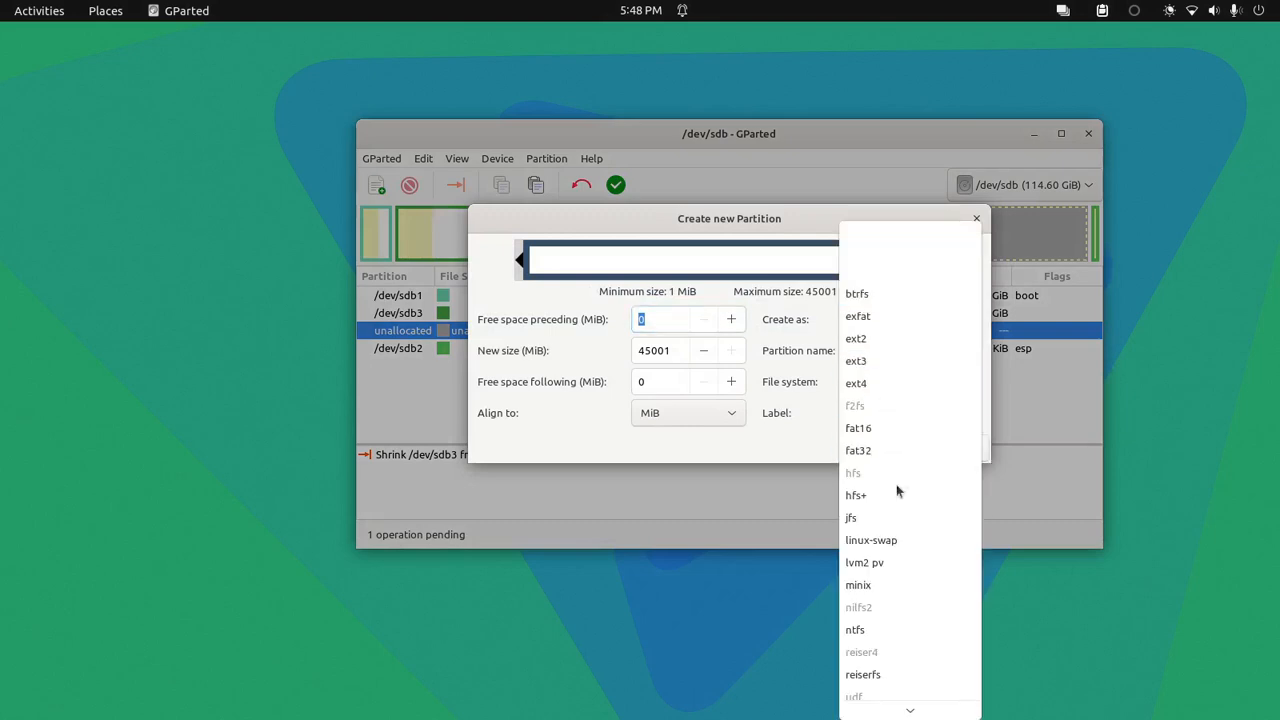
scroll(913, 652, down, 3)
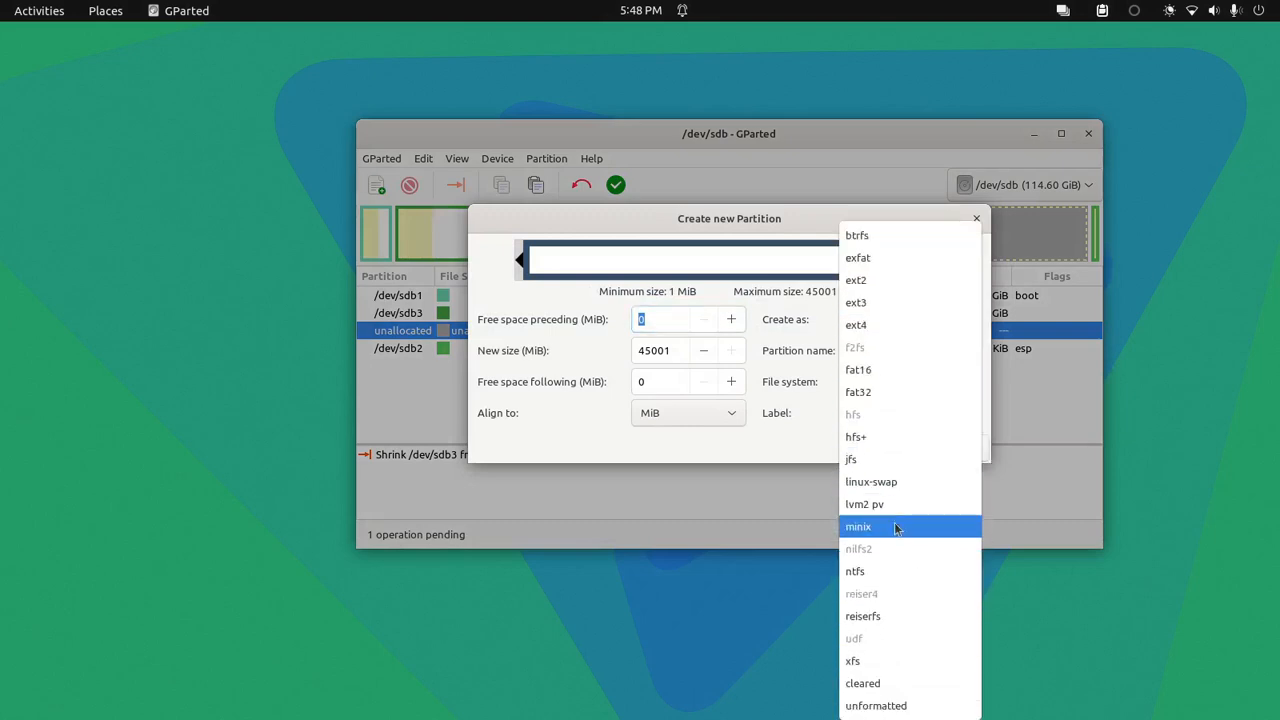
click(885, 708)
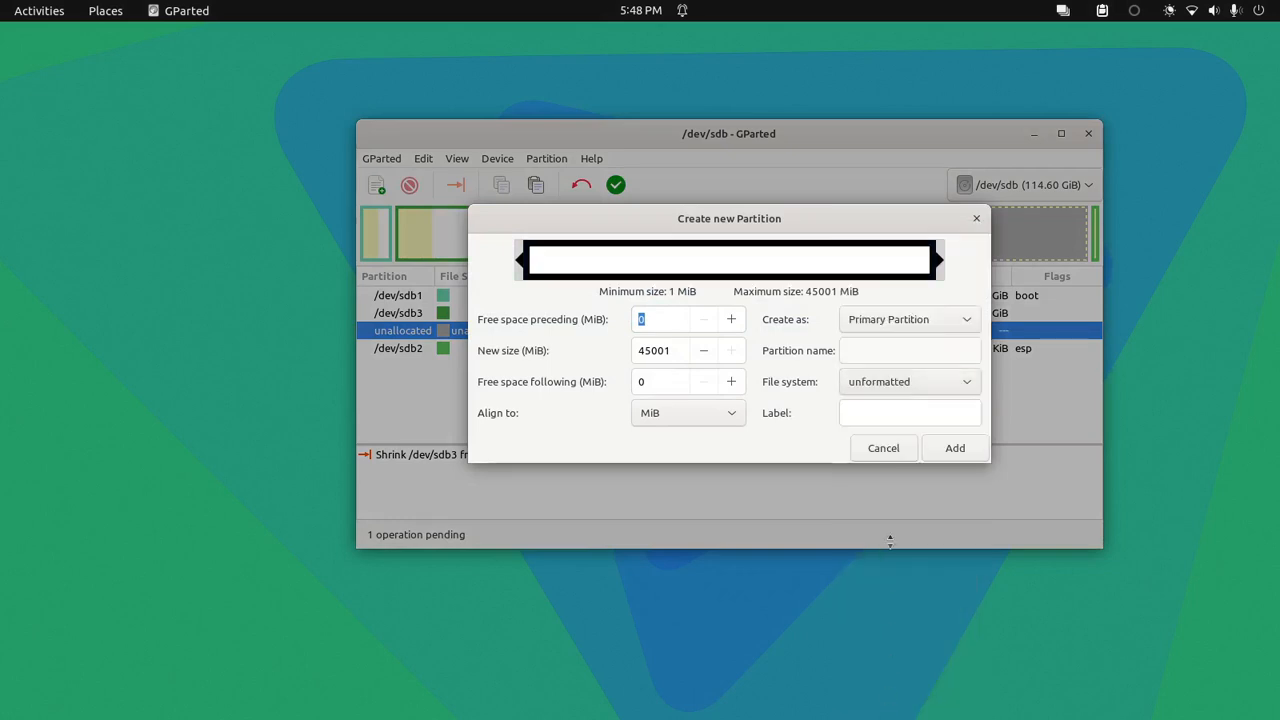
click(954, 447)
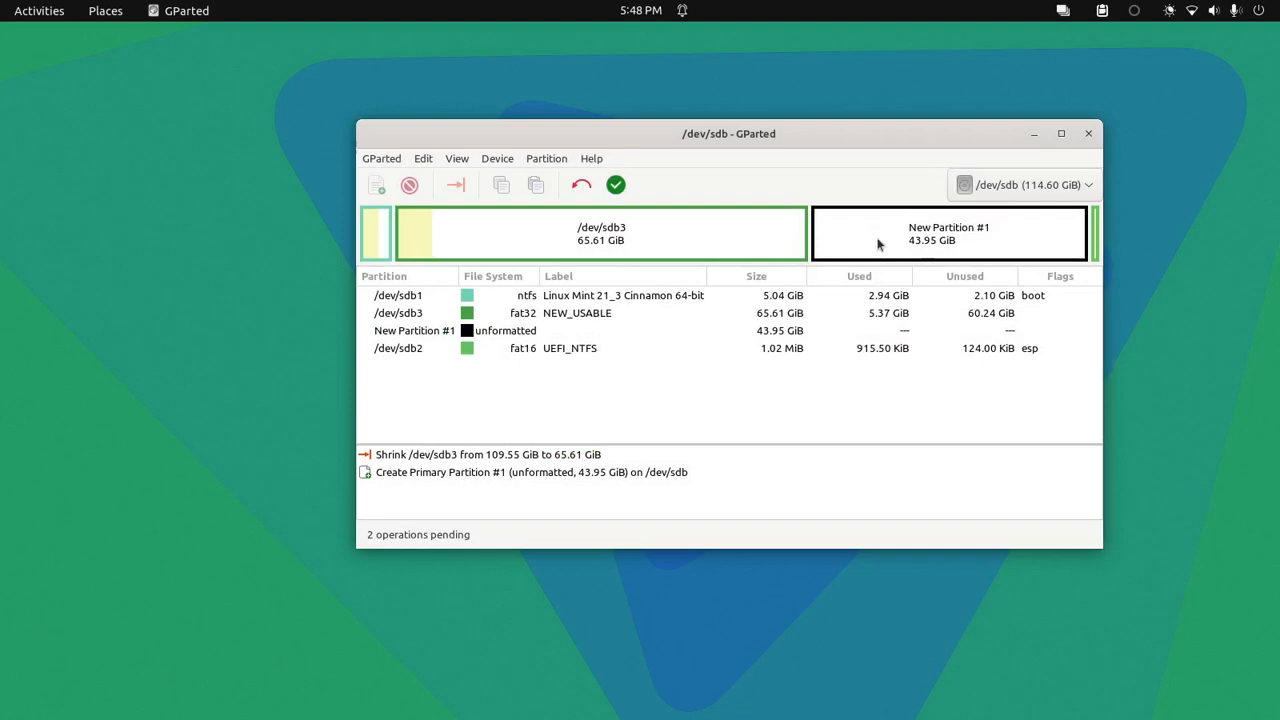
- Set the new unformatted partition to be formatted as ntfs, and undo the partition's creation
right_click(878, 244)
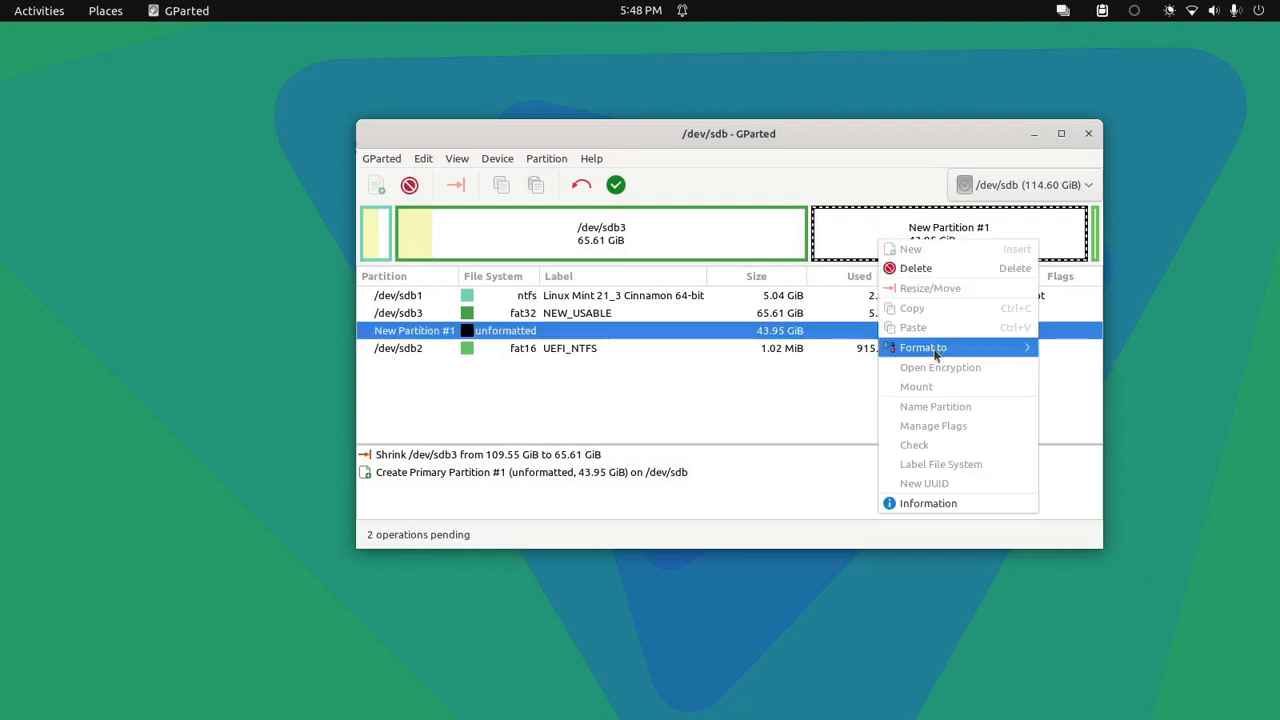
mouse_move(935, 355)
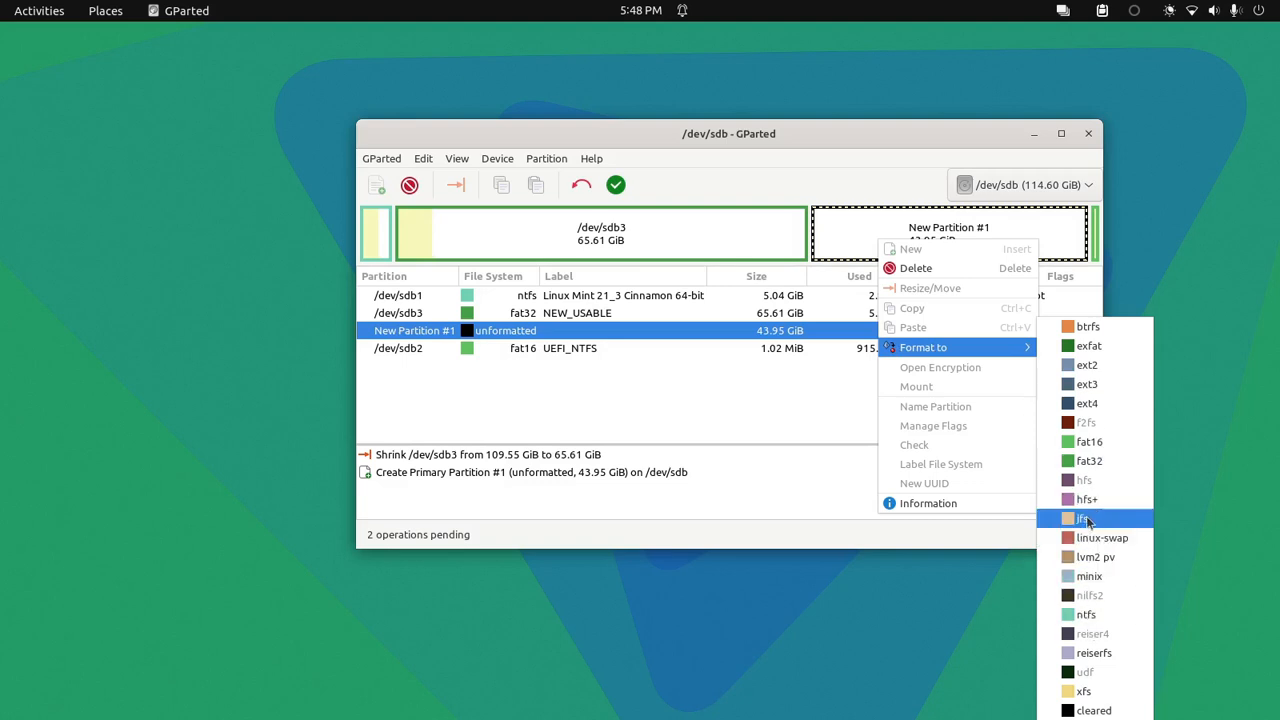
click(1082, 615)
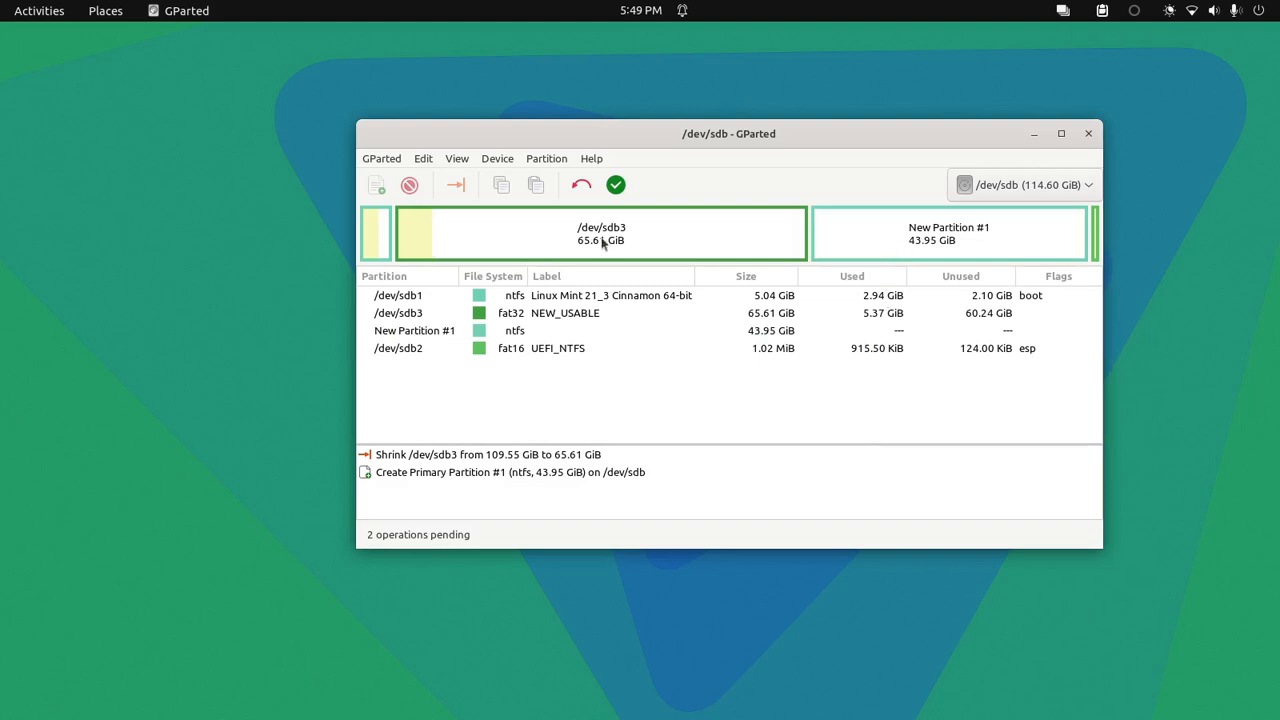
click(584, 186)
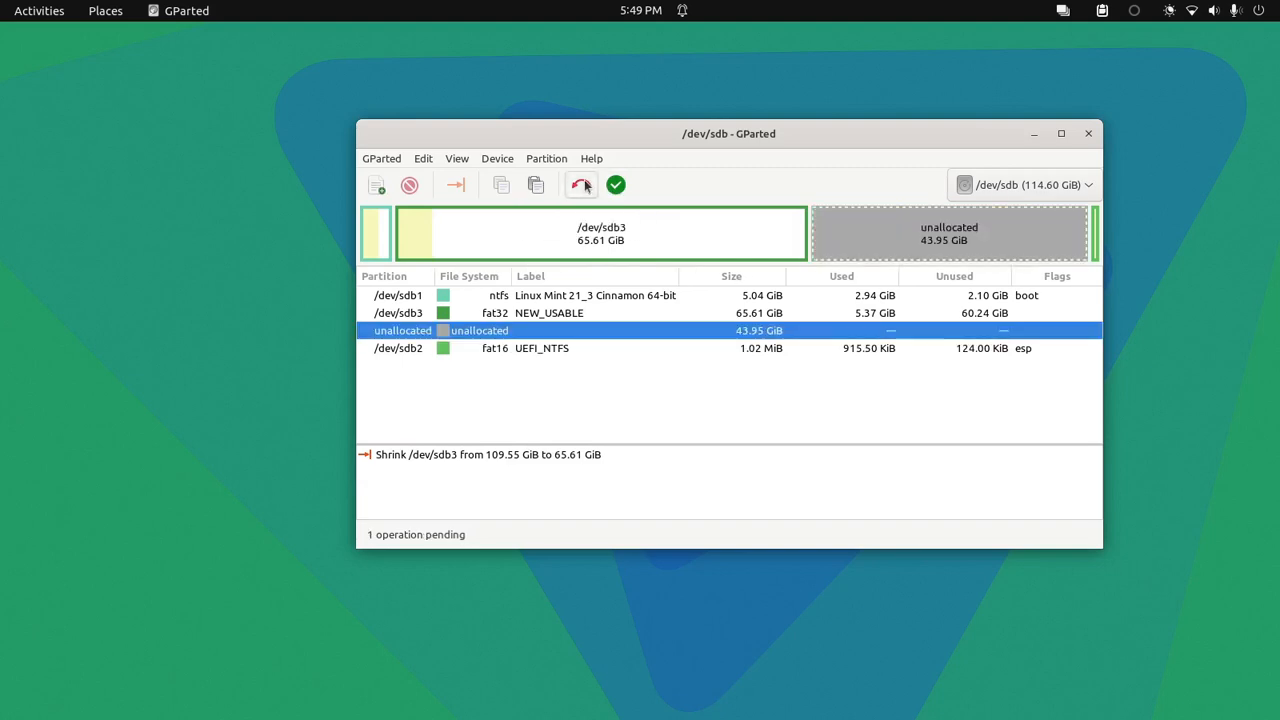
- Undo the pending shrink of the NEW_USABLE partition /dev/sdb3
right_click(869, 229)
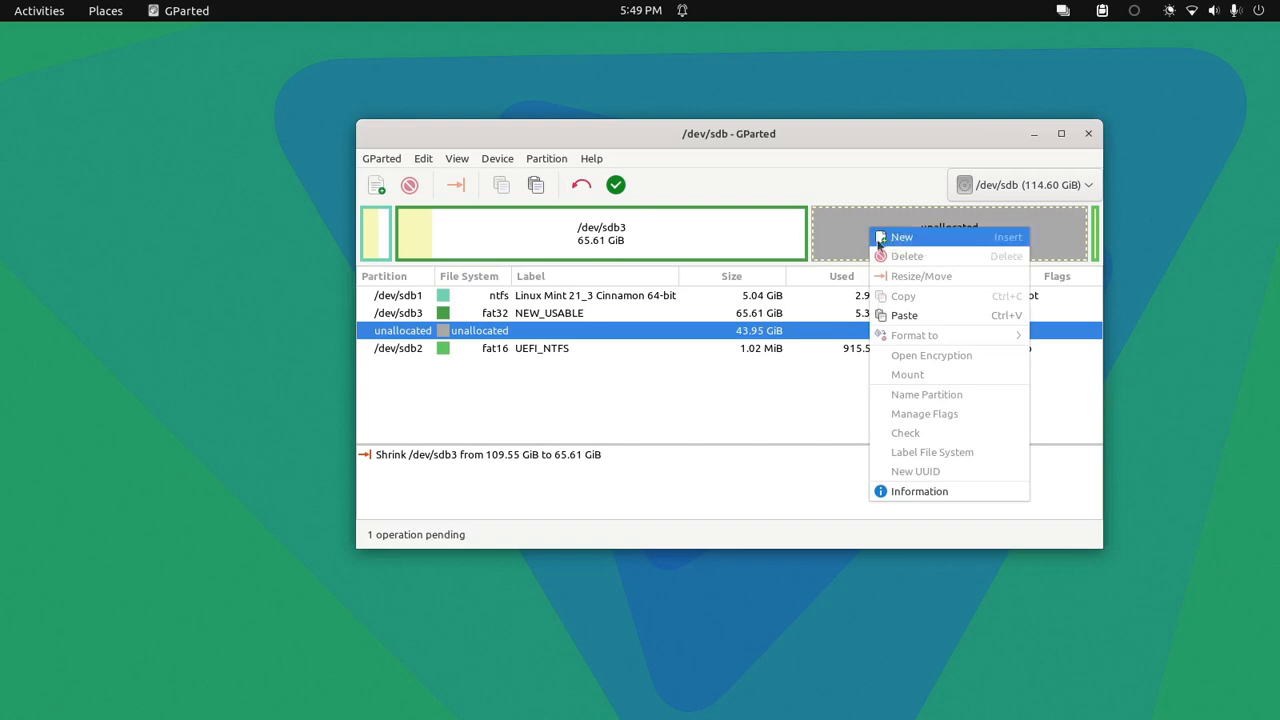
click(854, 232)
right_click(846, 231)
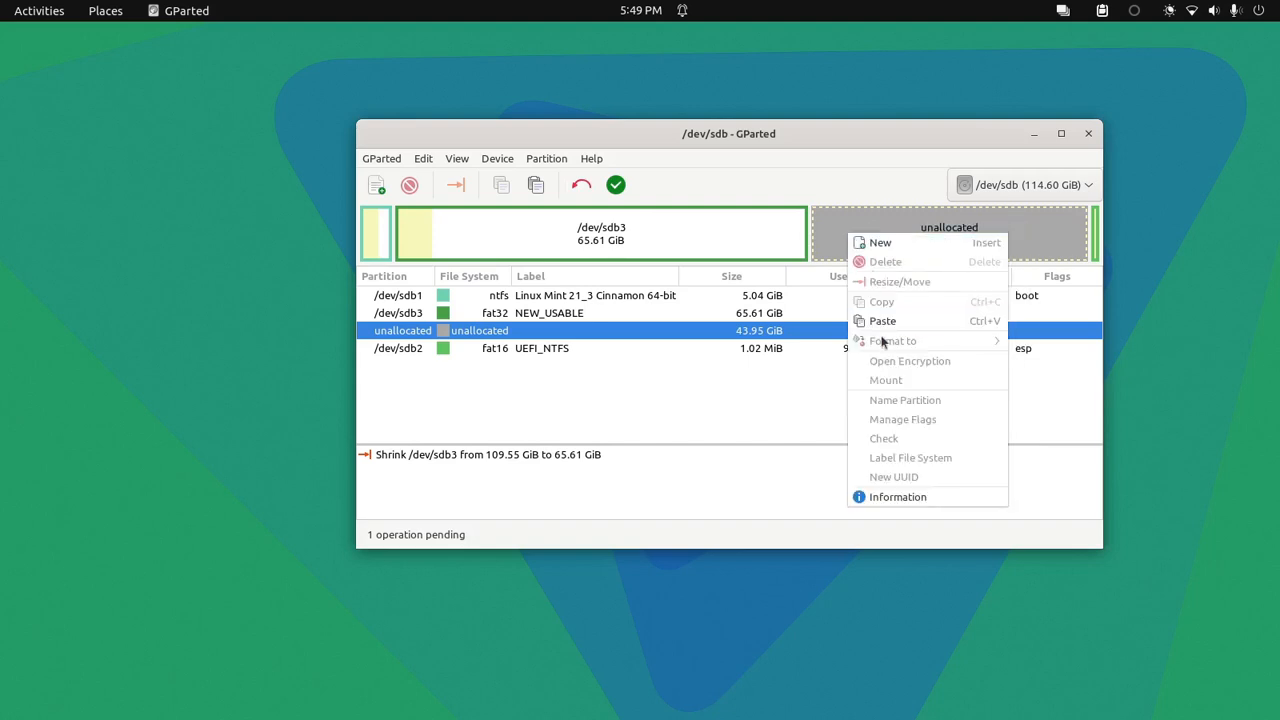
click(622, 404)
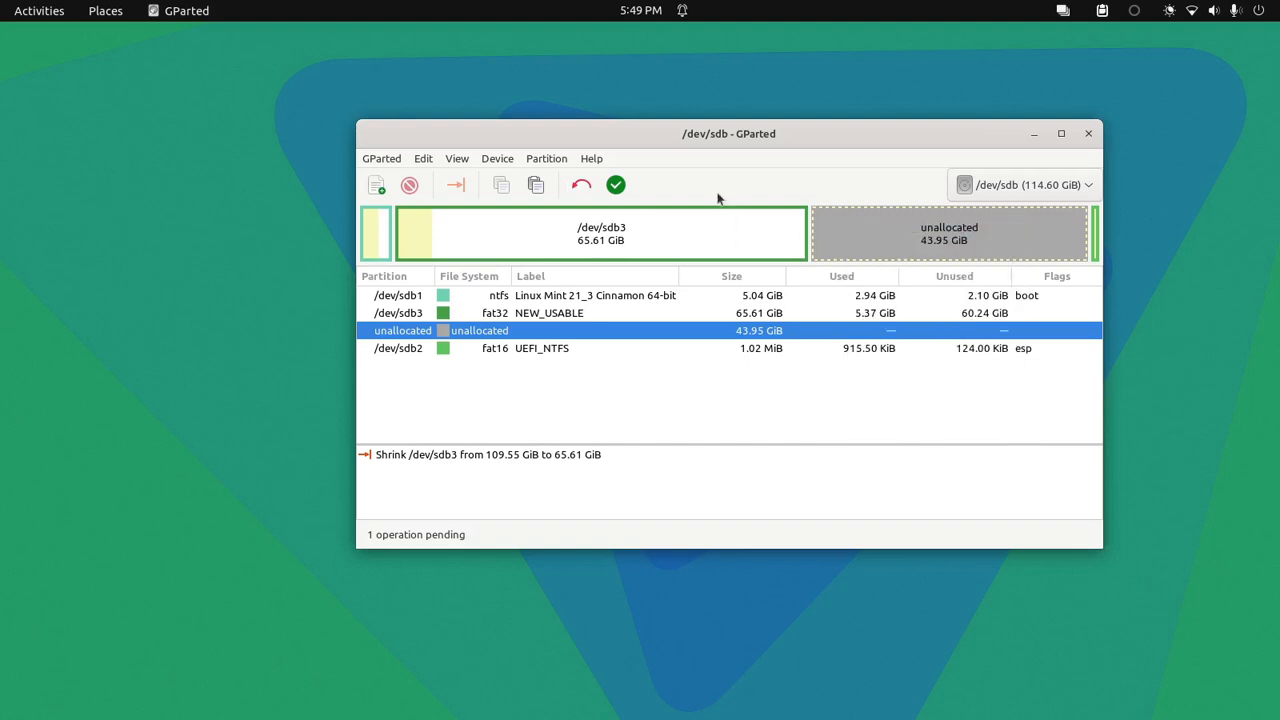
click(581, 185)
- Queue a shrink of /dev/sdb3 from its end to about 63.32 GiB, and undo the shrink
right_click(687, 253)
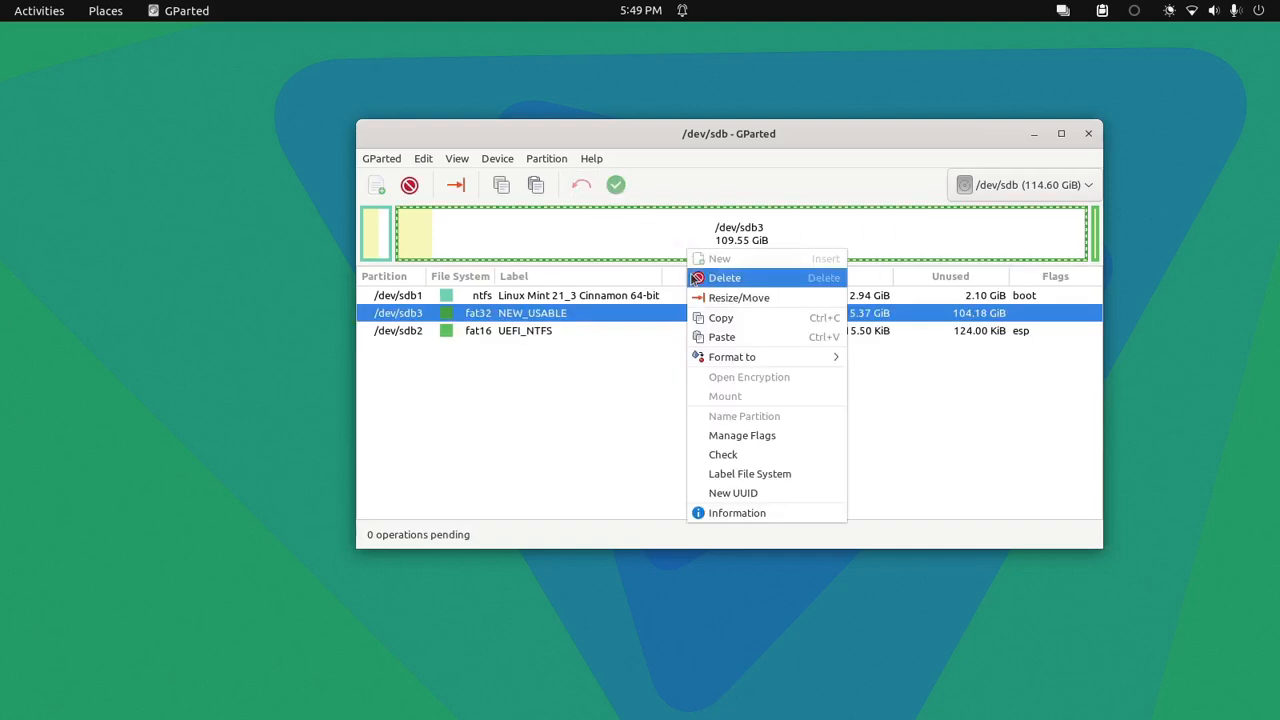
click(709, 296)
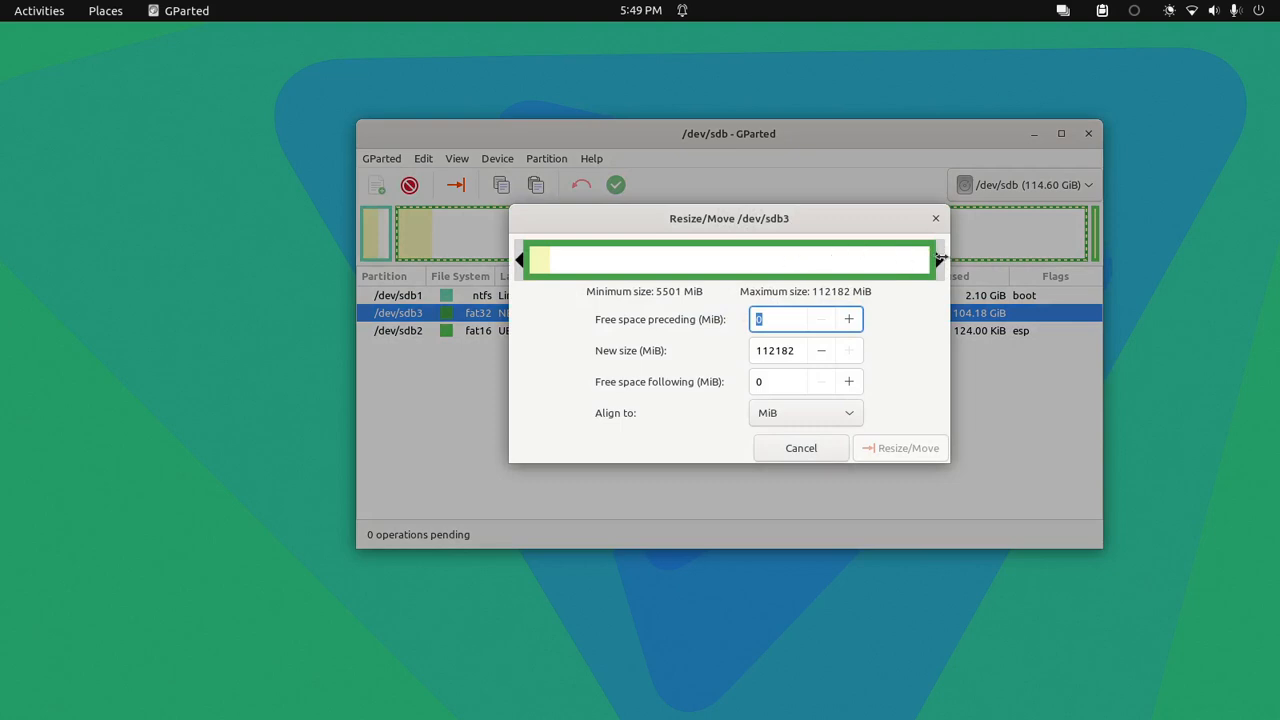
drag(934, 258, 767, 260)
click(906, 452)
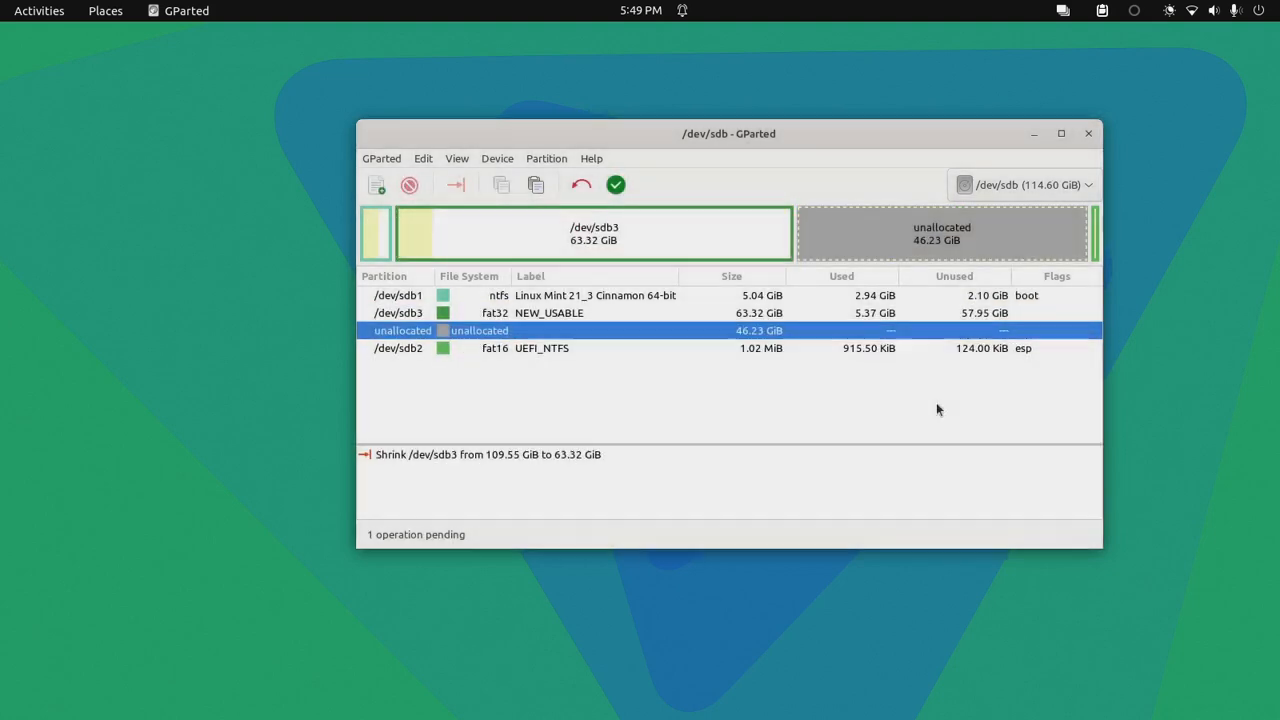
right_click(939, 244)
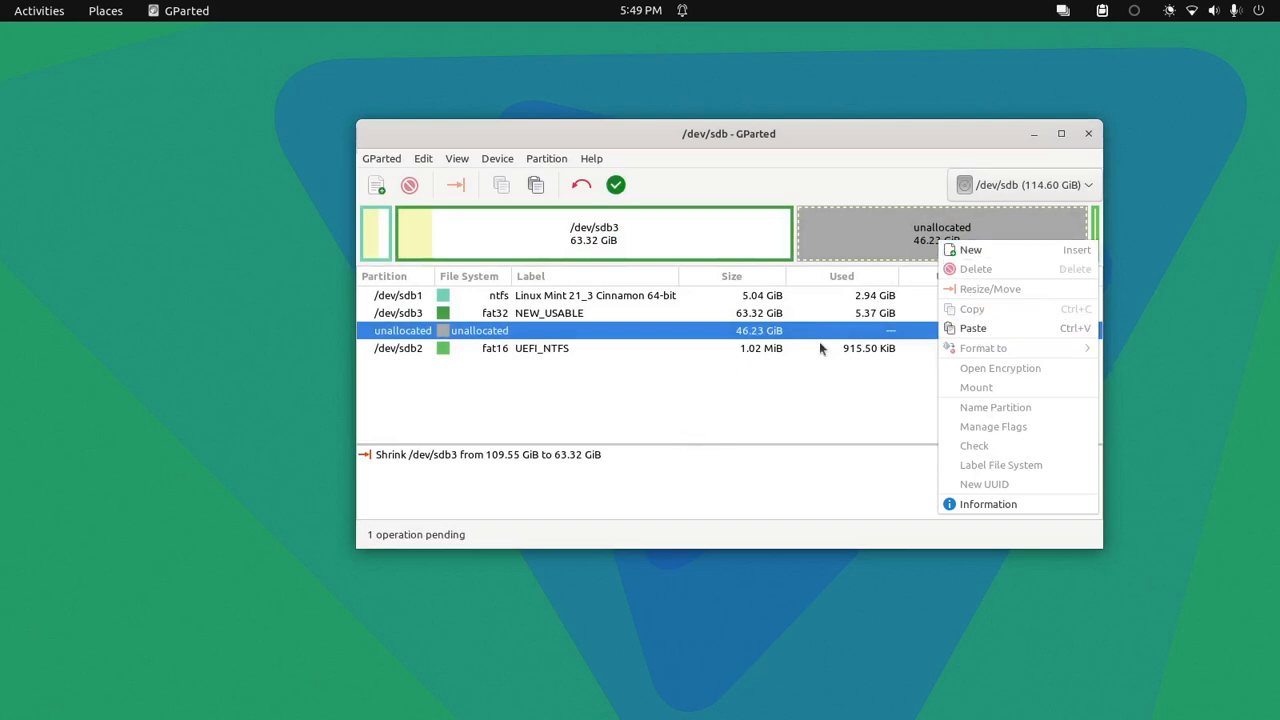
click(764, 406)
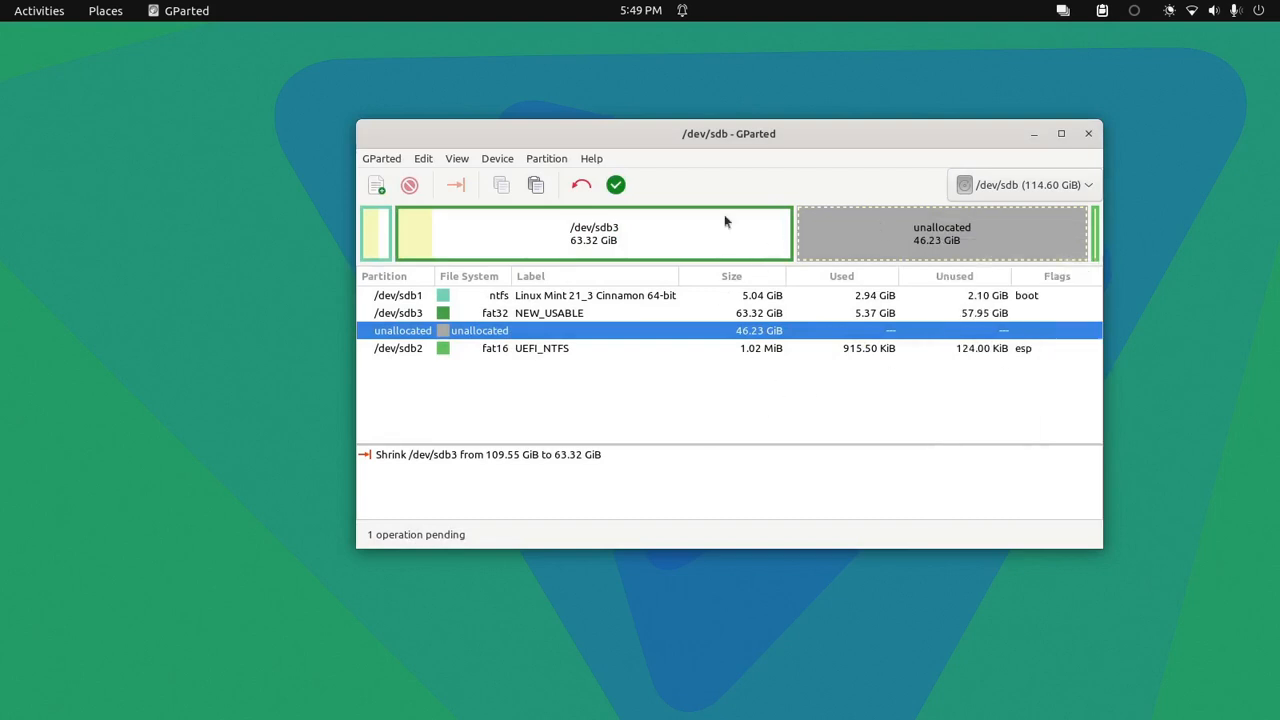
click(580, 186)
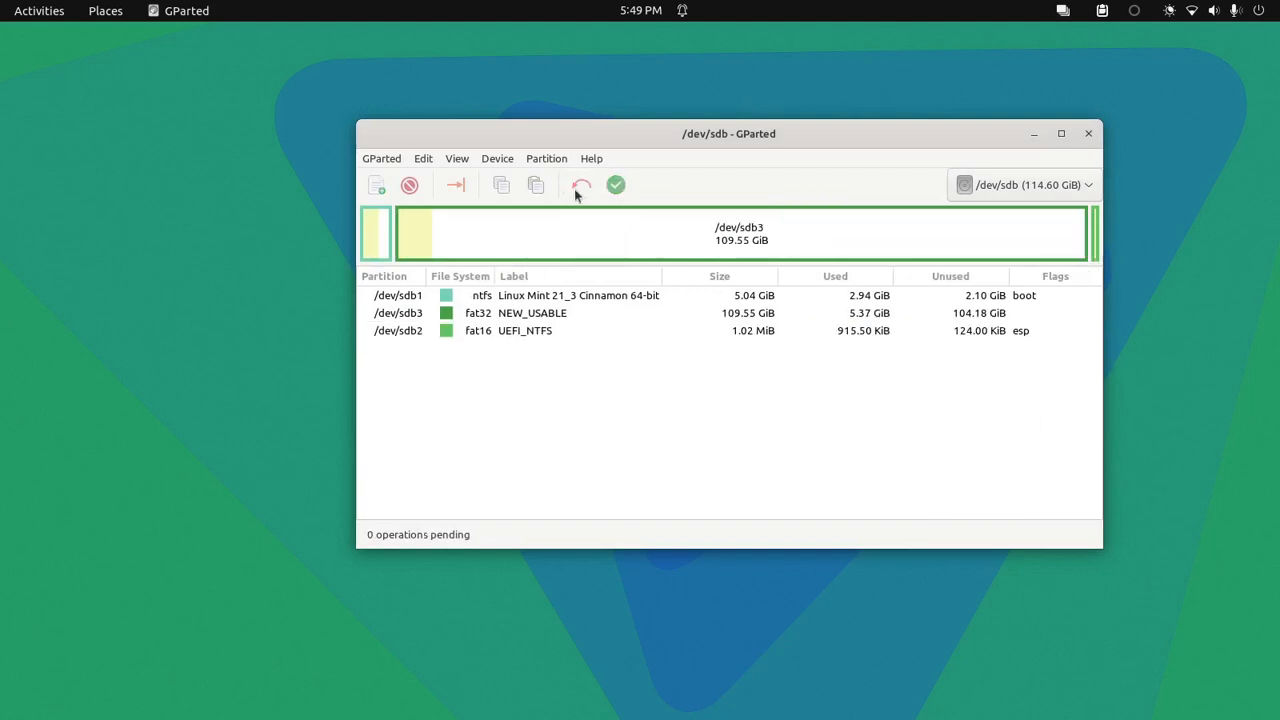
- Review the file system formats offered for /dev/sdb3, and view the partition's detailed information
right_click(643, 243)
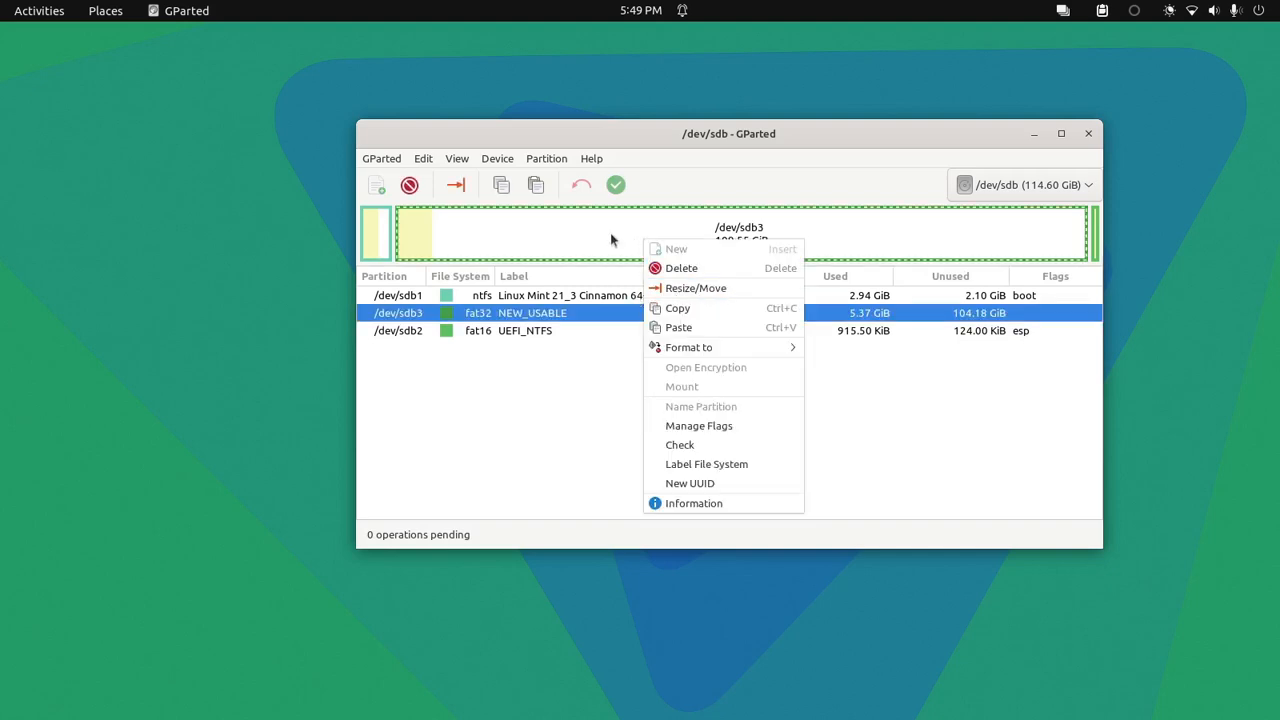
mouse_move(688, 347)
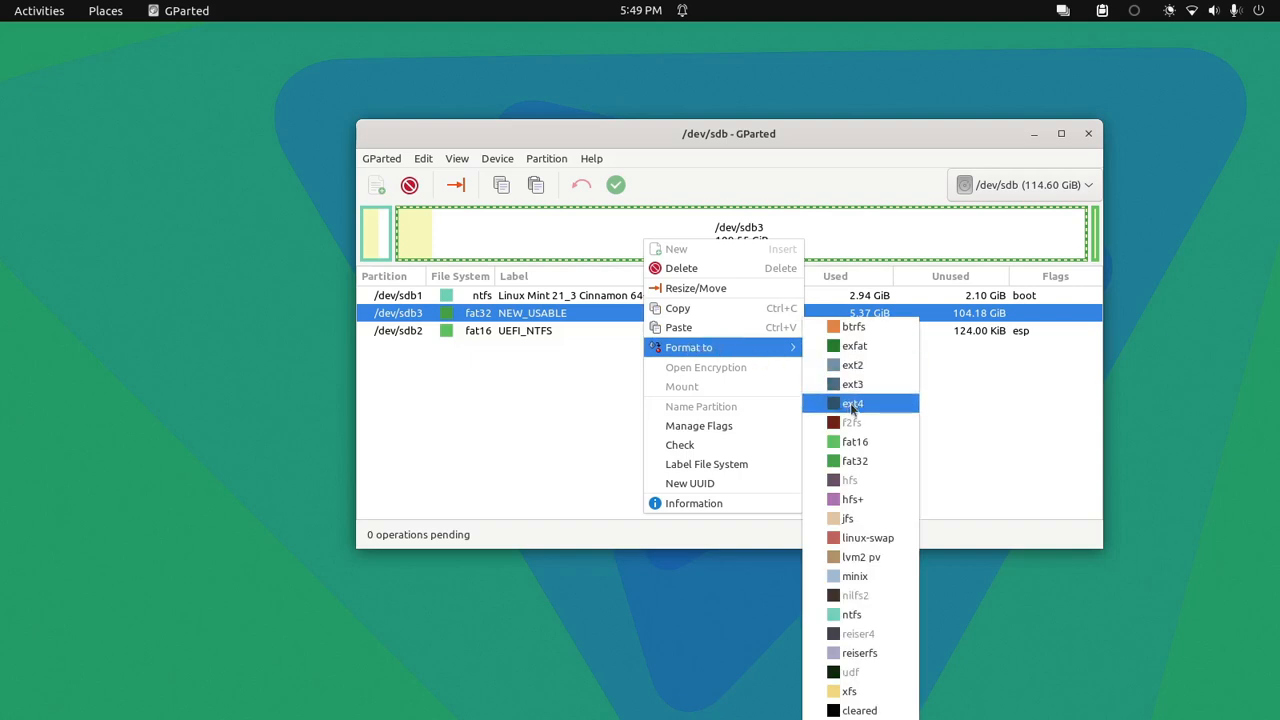
click(475, 407)
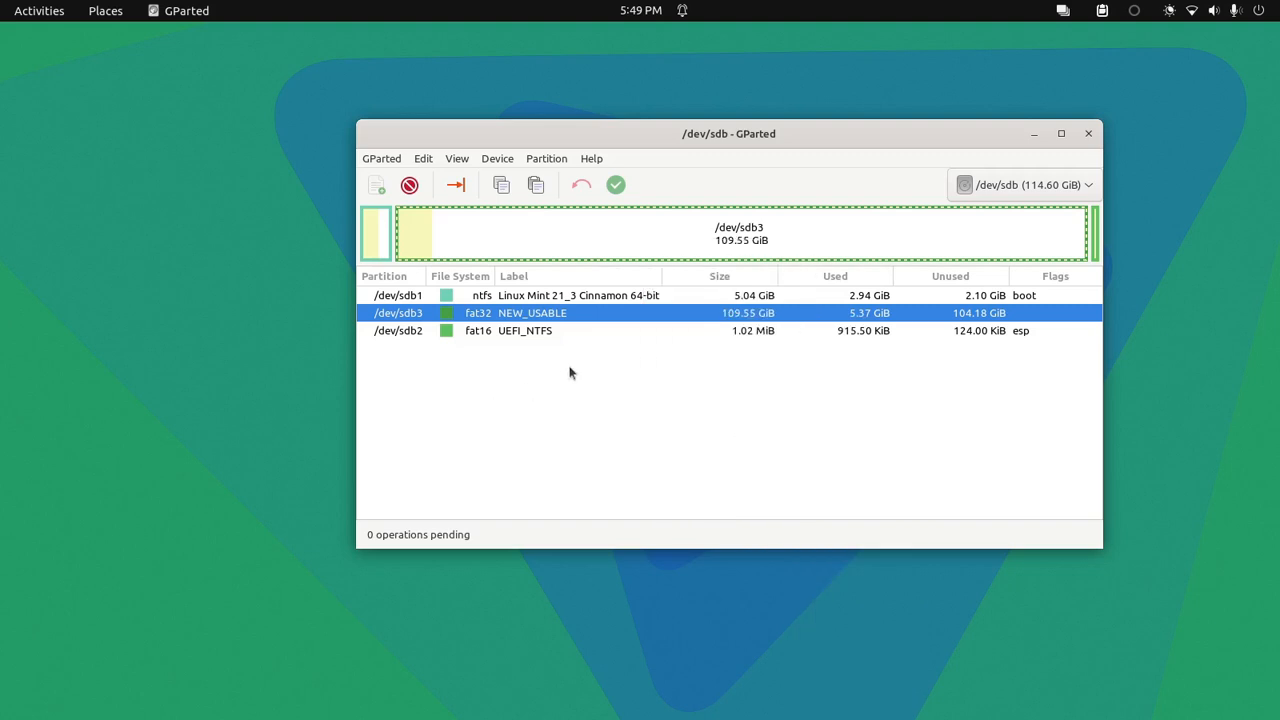
right_click(647, 317)
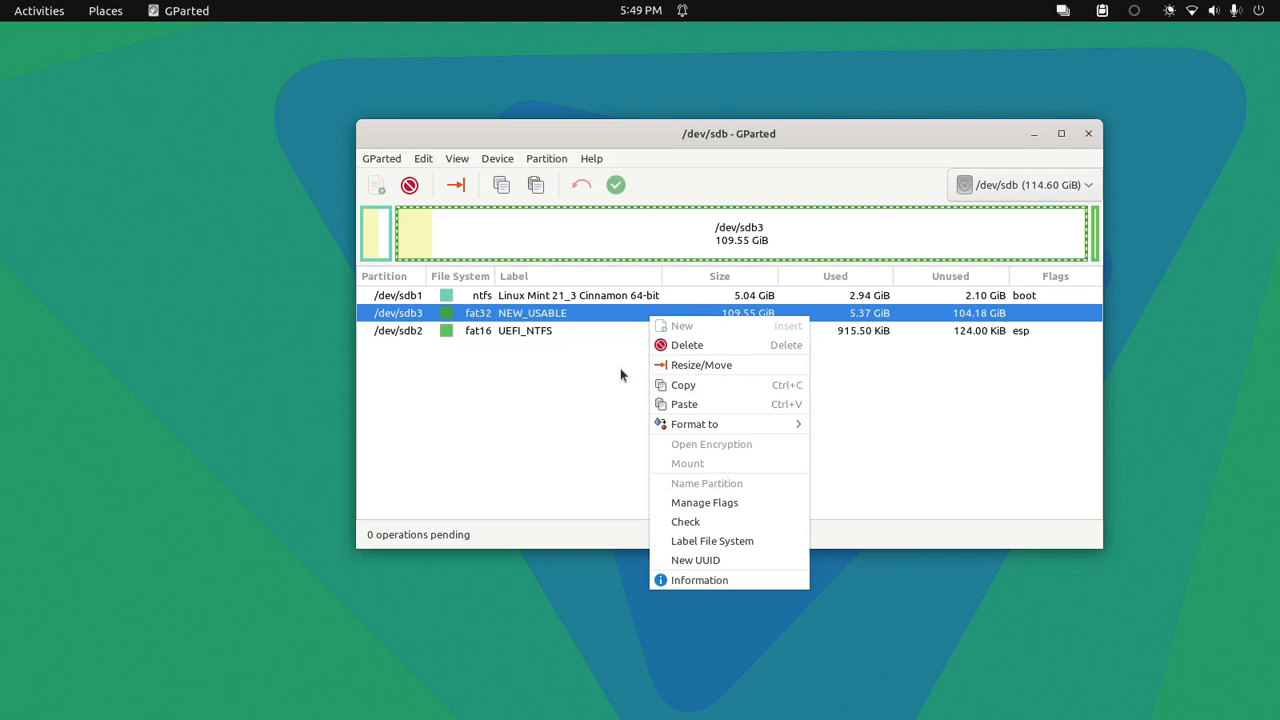
click(690, 580)
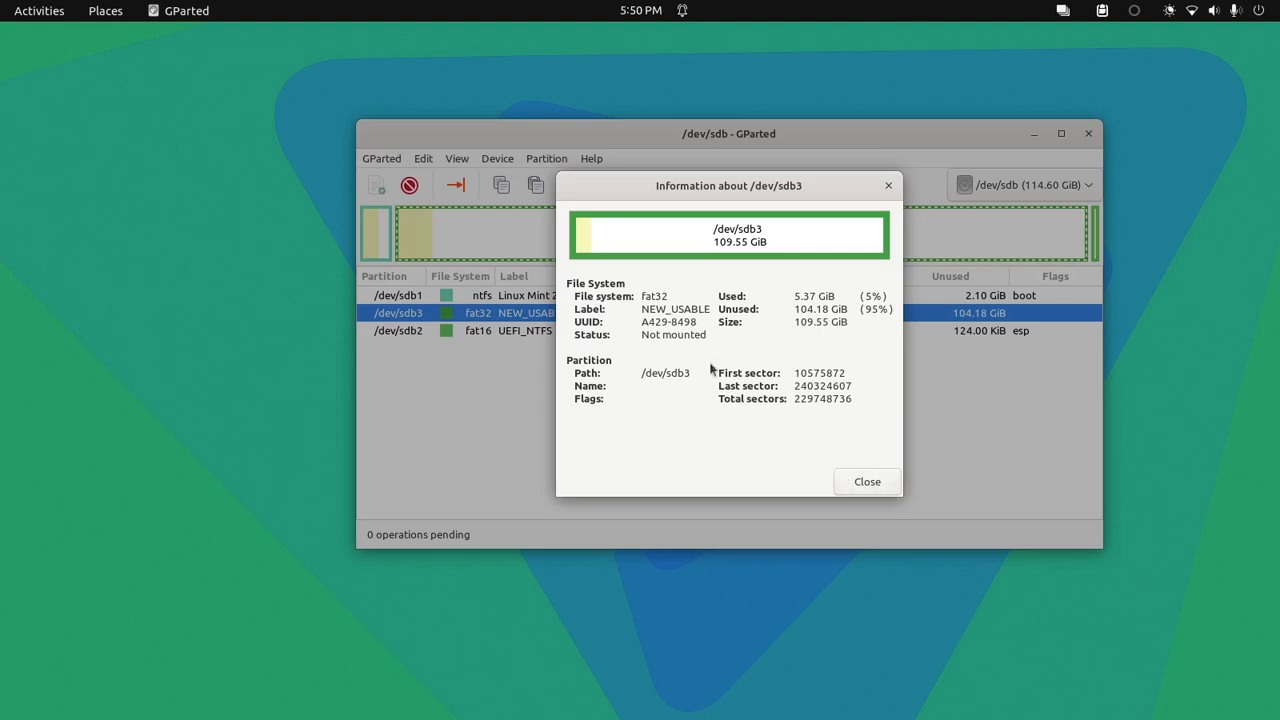
click(845, 480)
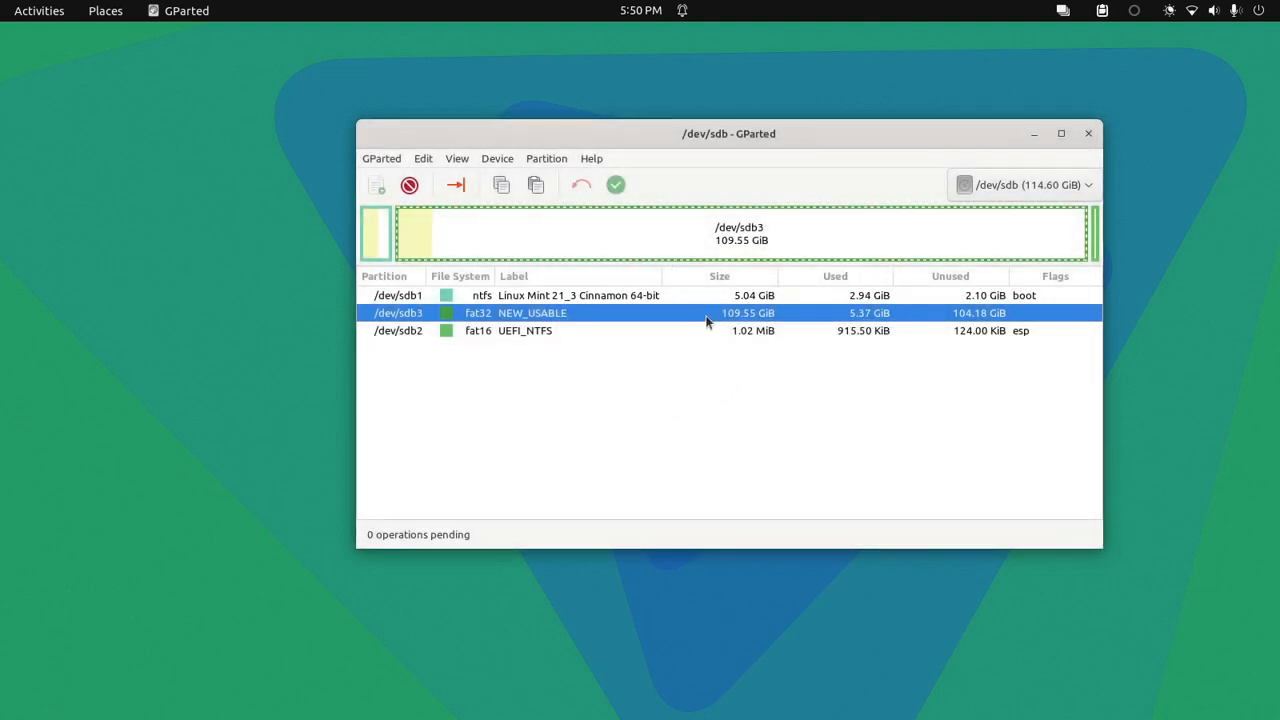
- Queue formatting of the NEW_USABLE partition /dev/sdb3 as ext4
right_click(706, 321)
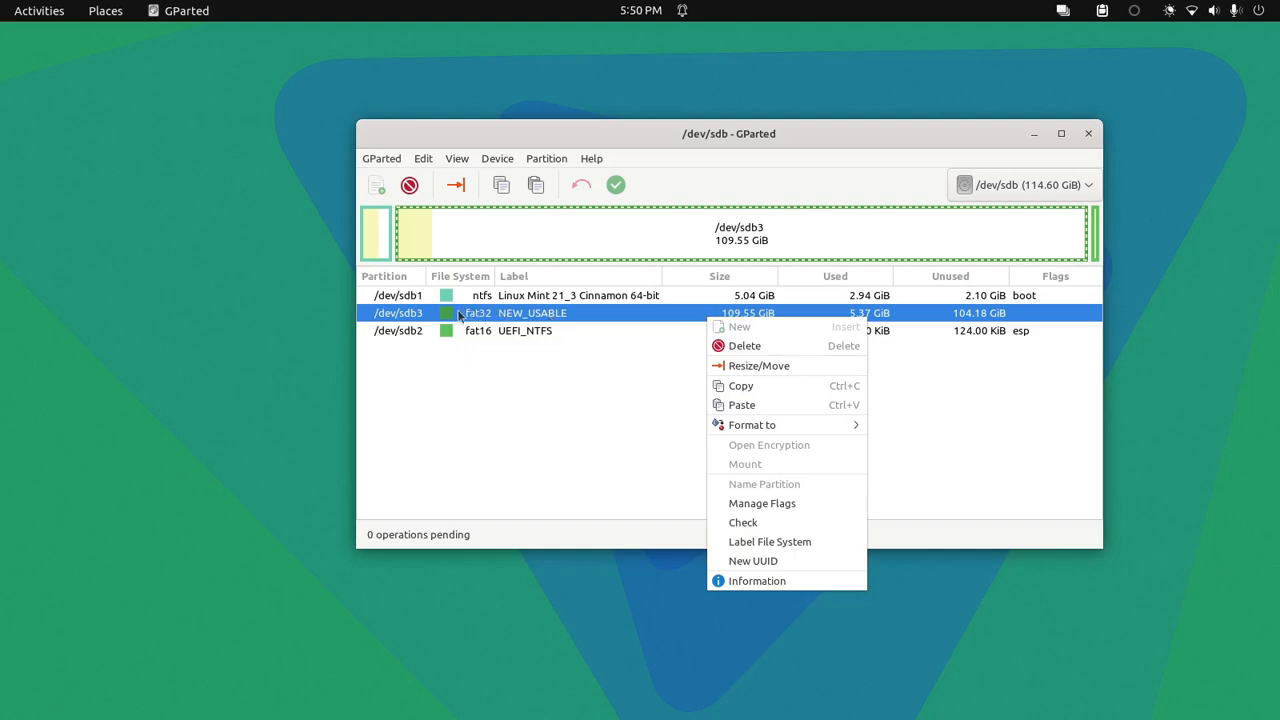
mouse_move(730, 428)
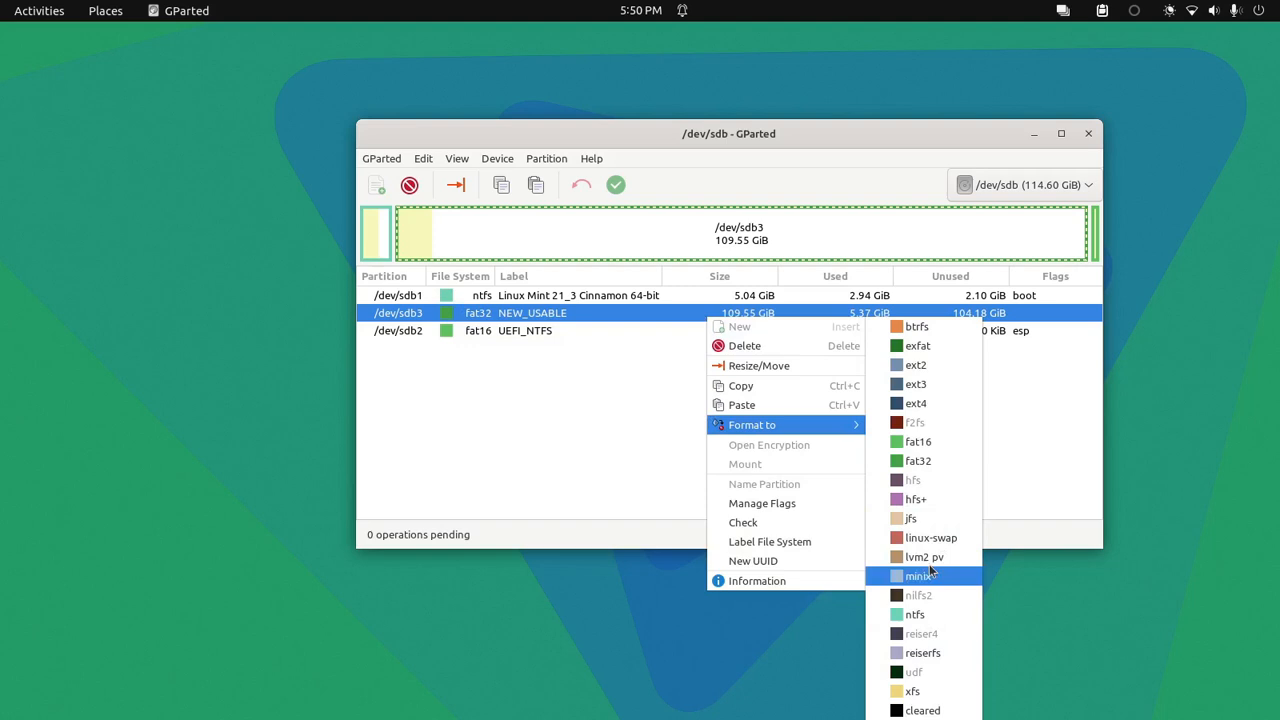
click(946, 401)
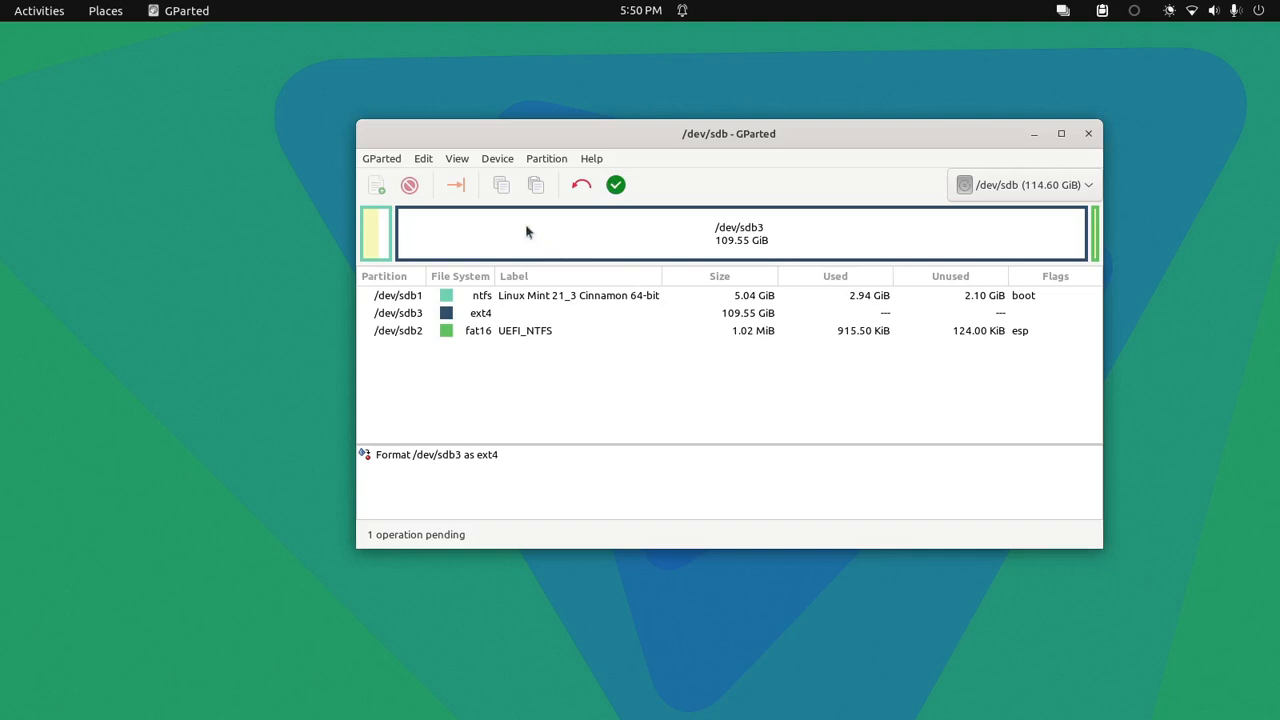
- Undo the pending ext4 format, and queue a shrink of the NEW_USABLE partition /dev/sdb3 from its end to about 57886 MiB
click(588, 191)
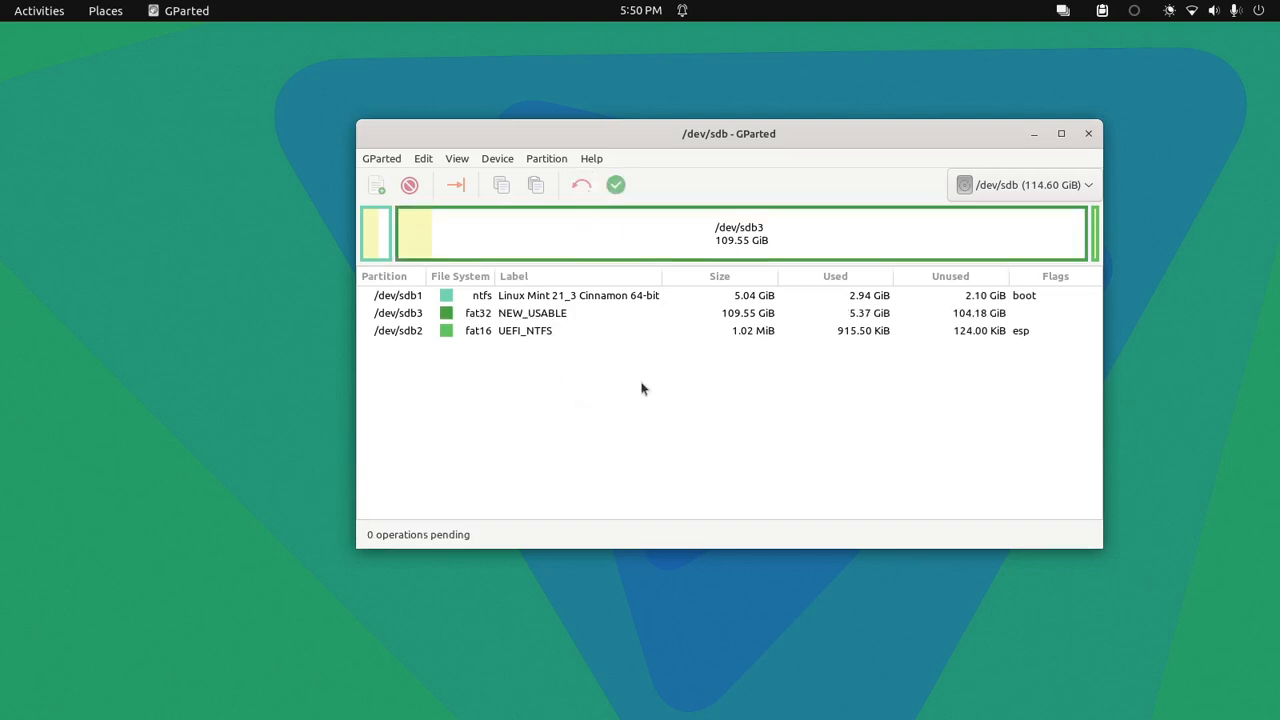
click(630, 314)
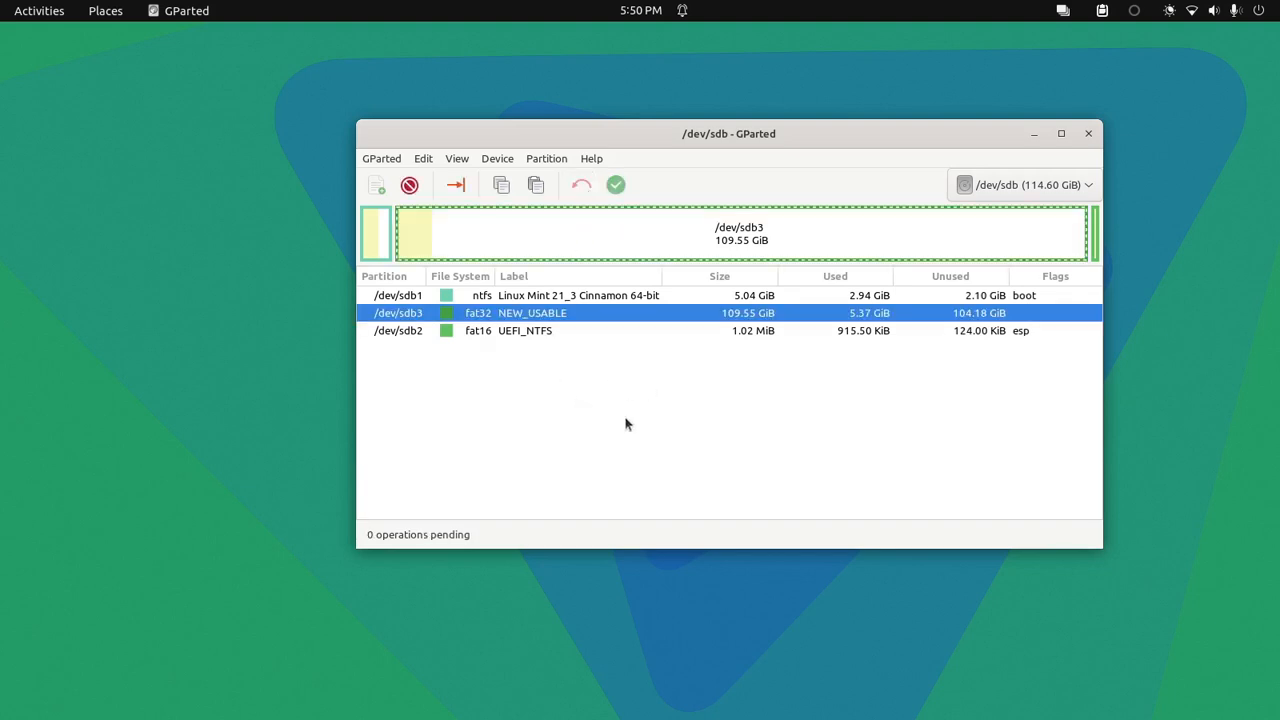
right_click(666, 234)
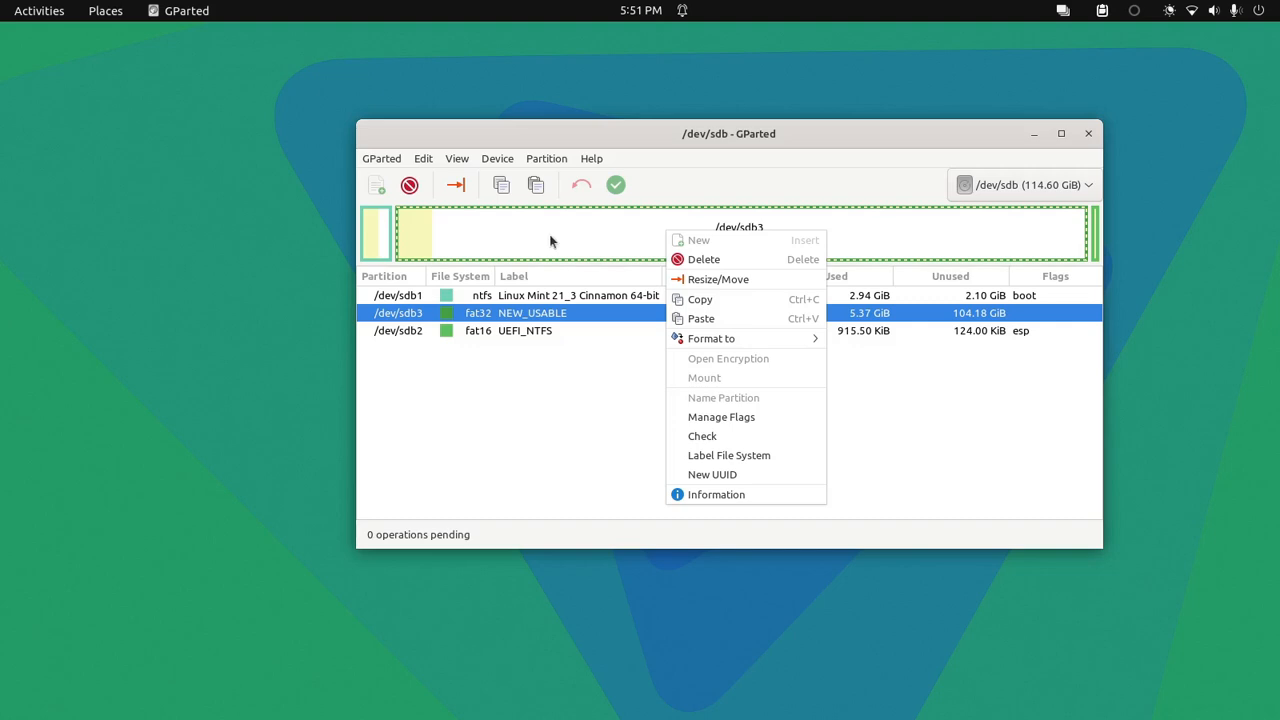
click(709, 284)
drag(937, 262, 745, 260)
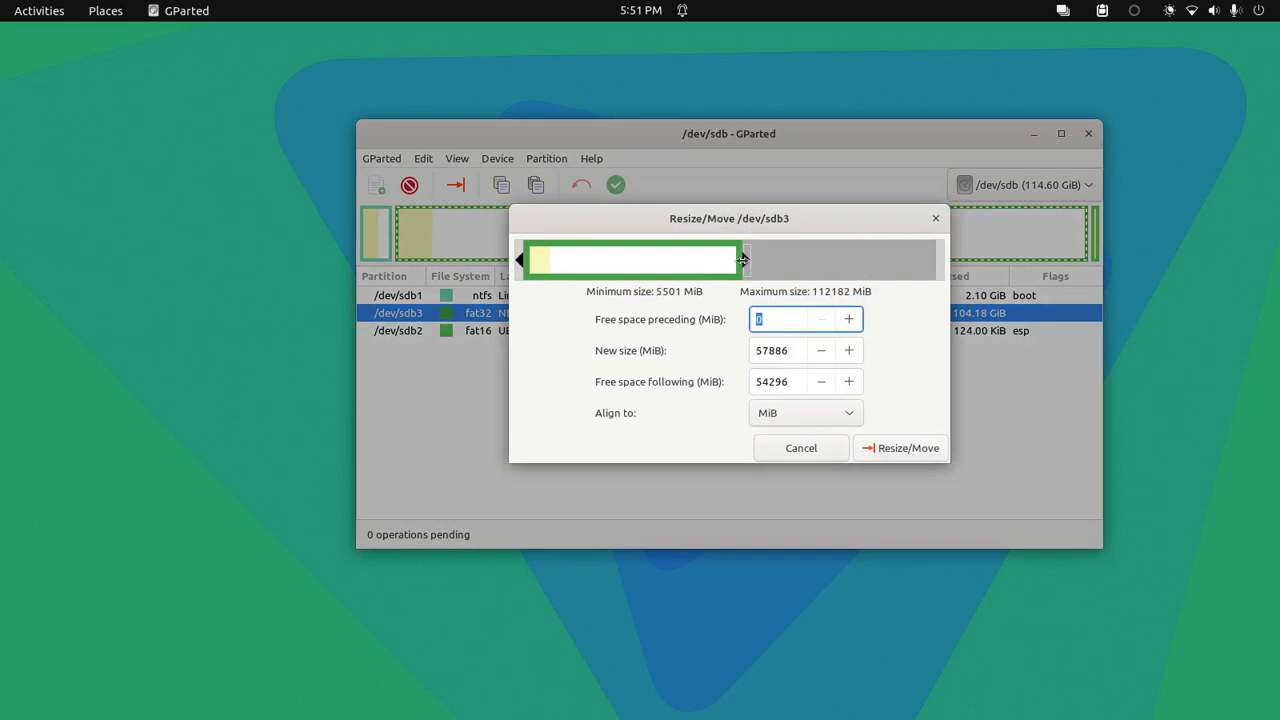
click(886, 447)
- Queue a new 54297 MiB primary partition with the linux-swap file system in the unallocated space after /dev/sdb3
right_click(902, 250)
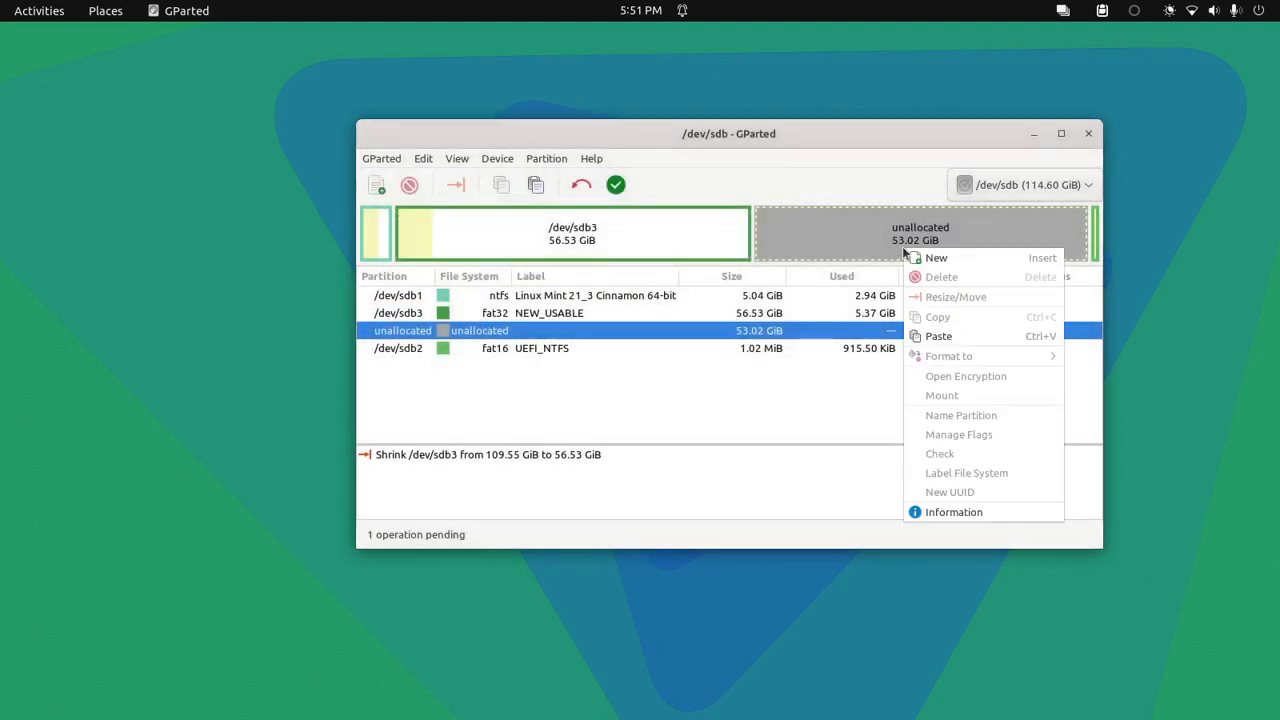
click(928, 260)
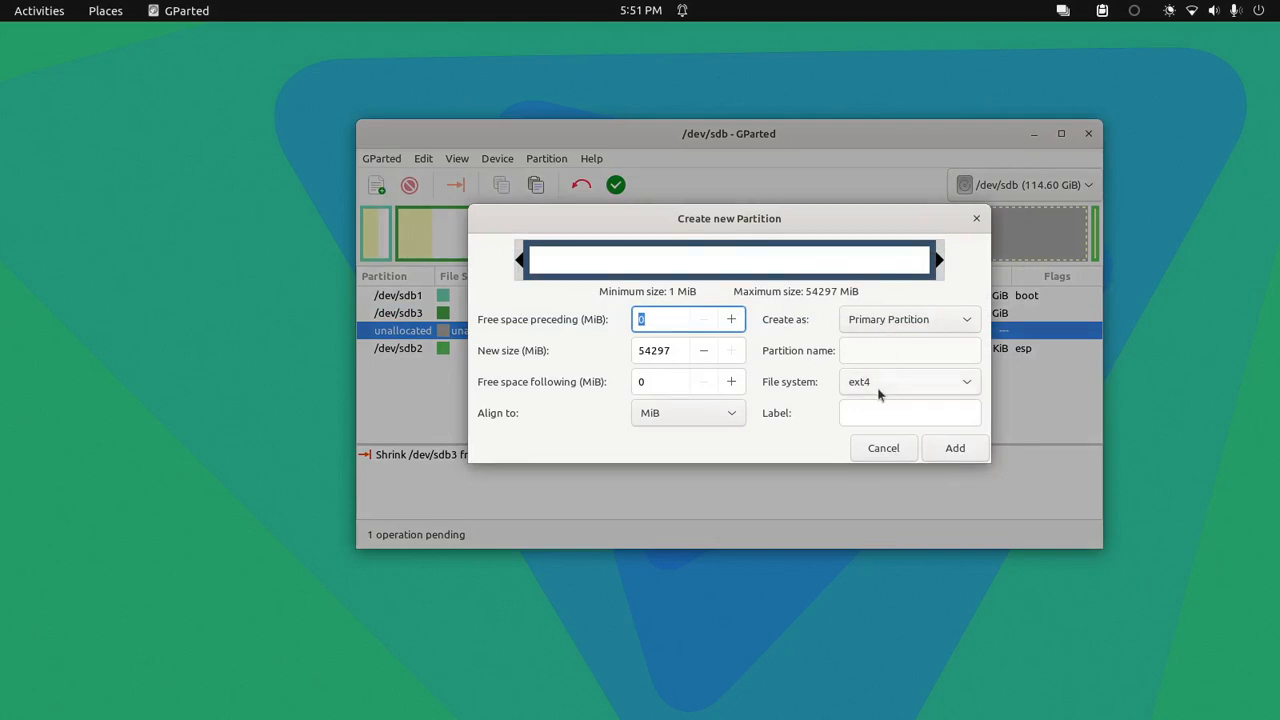
click(869, 377)
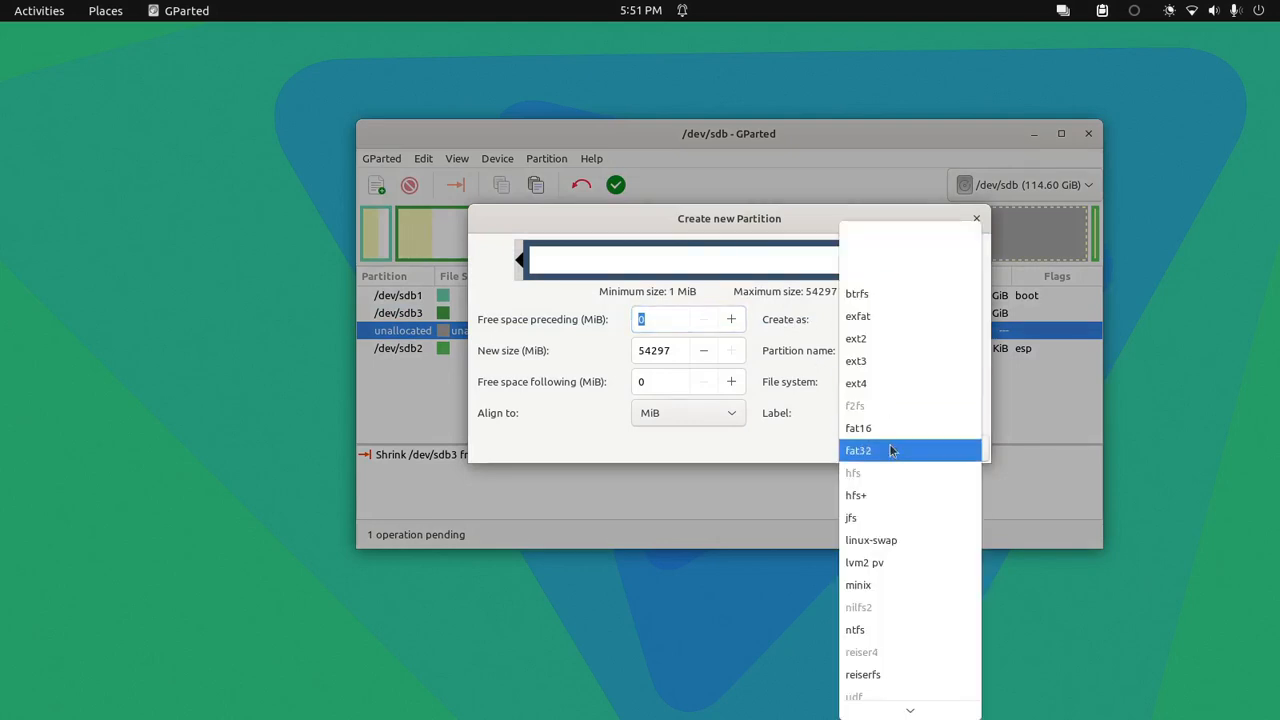
click(888, 540)
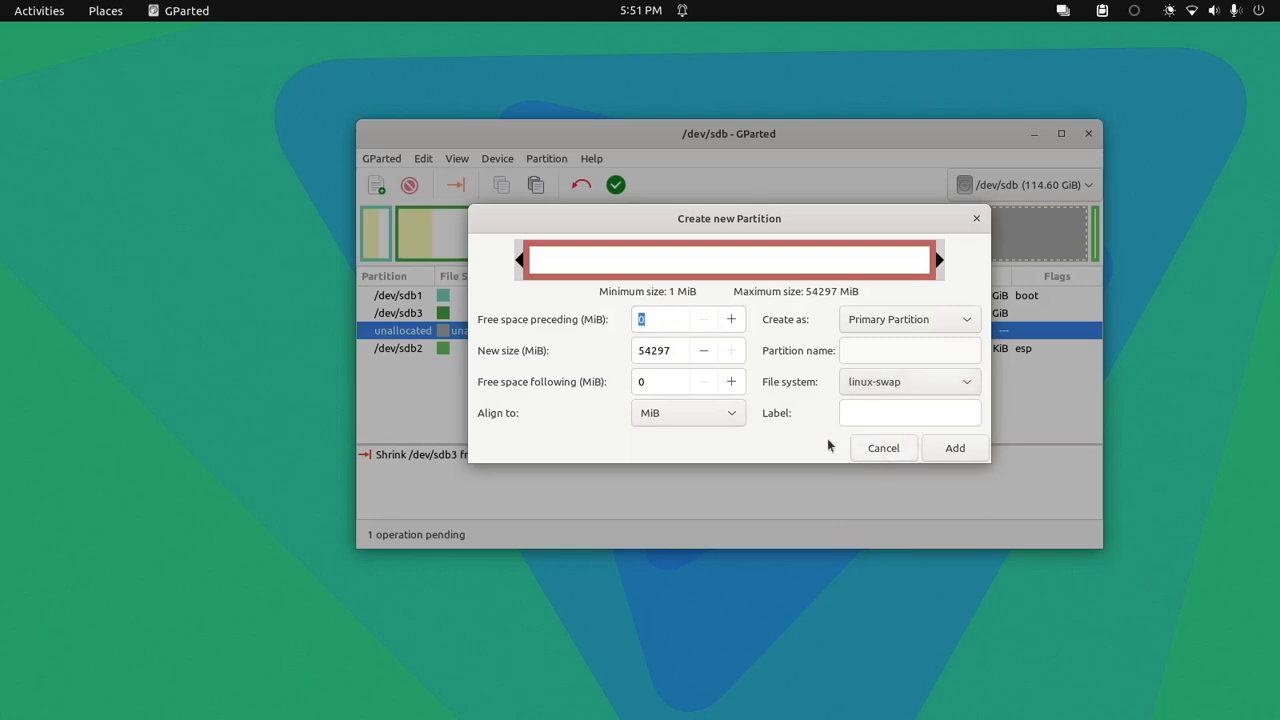
click(895, 420)
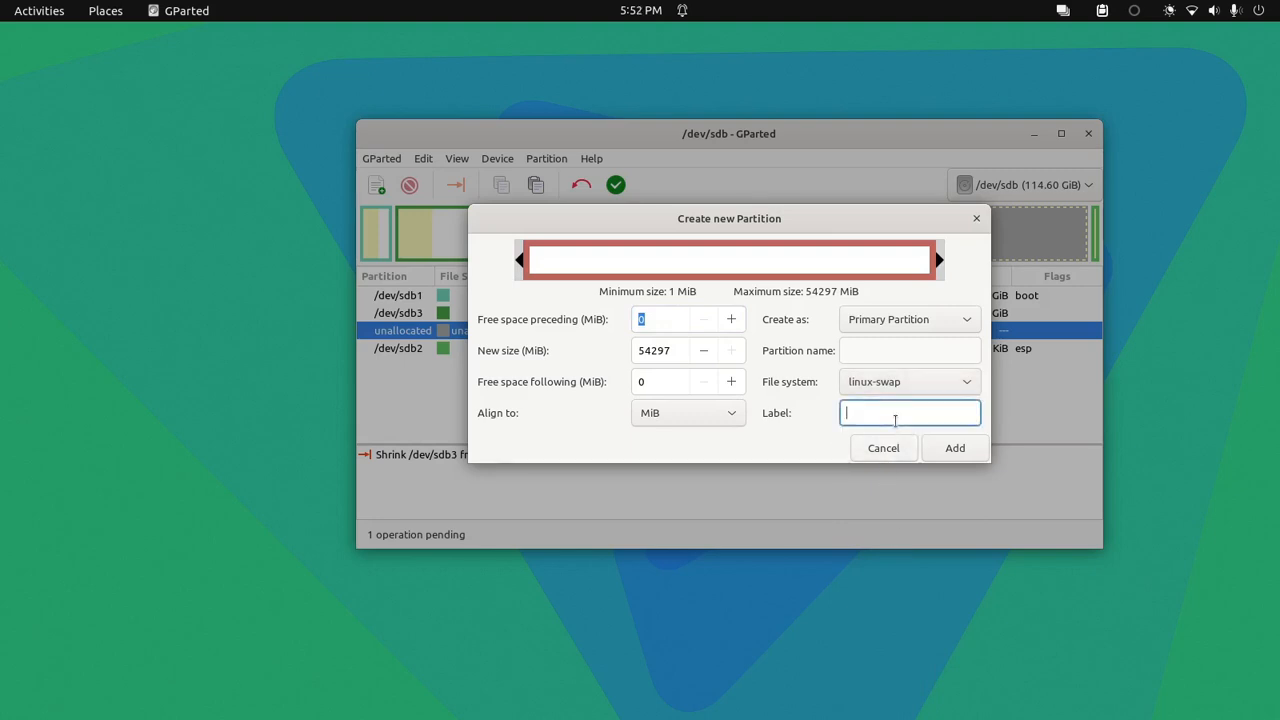
click(979, 450)
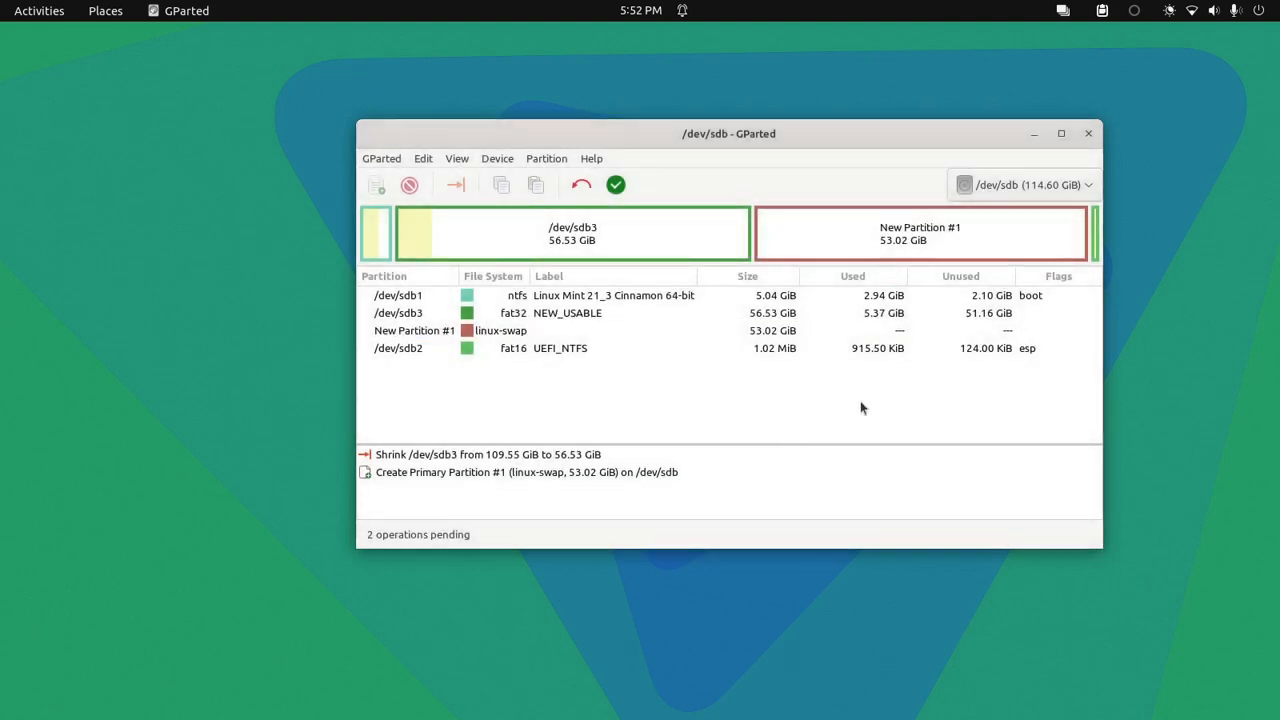
- Undo both pending operations, the linux-swap partition creation and the shrink of /dev/sdb3
right_click(887, 241)
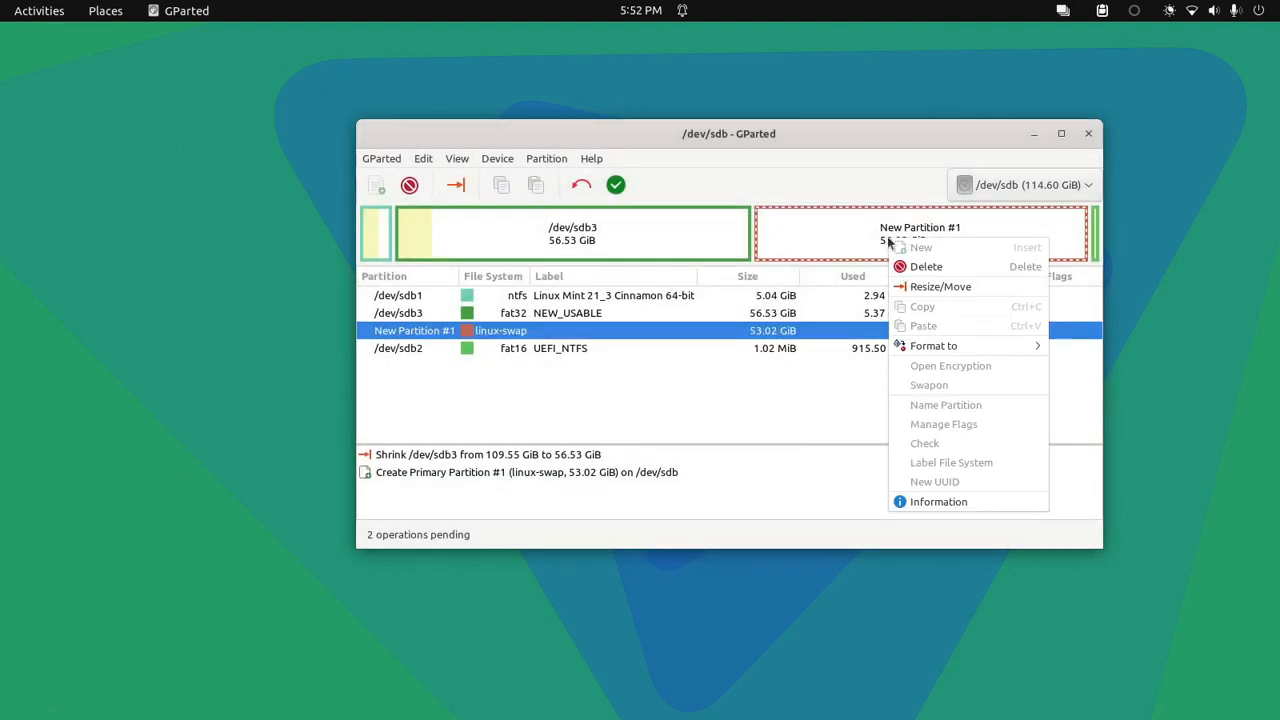
click(795, 244)
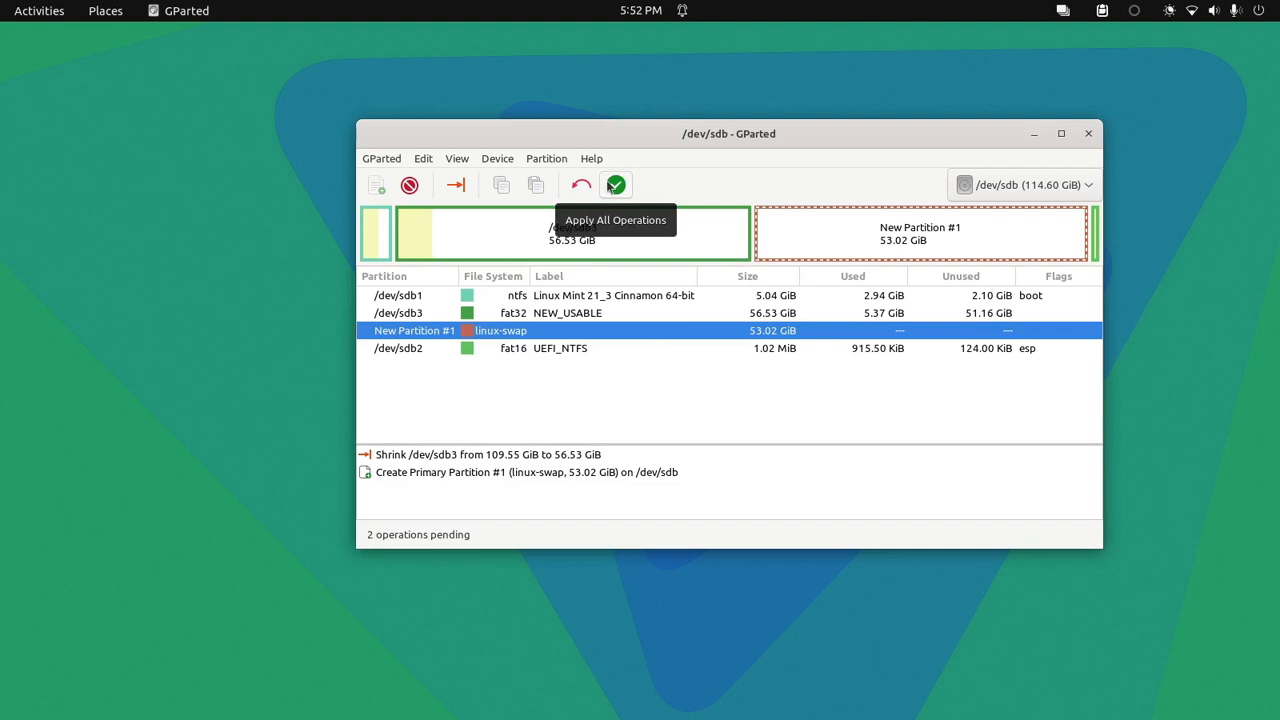
right_click(859, 242)
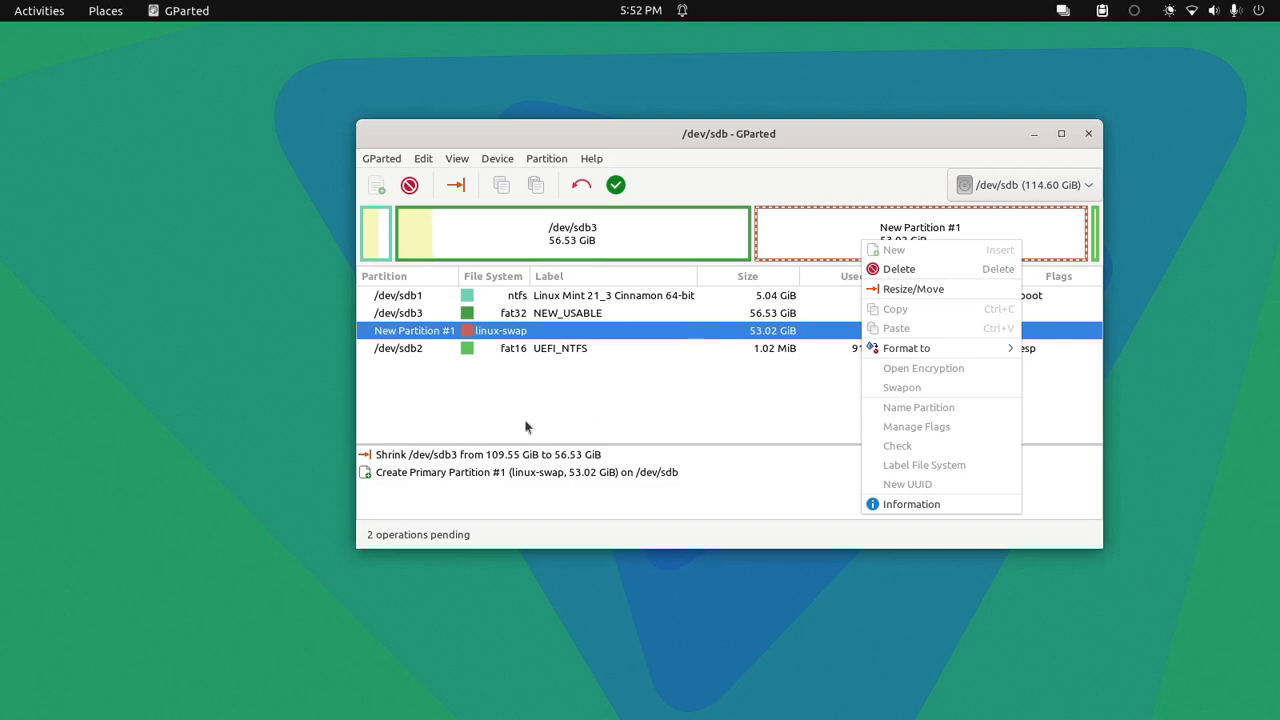
click(583, 186)
double_click(583, 186)
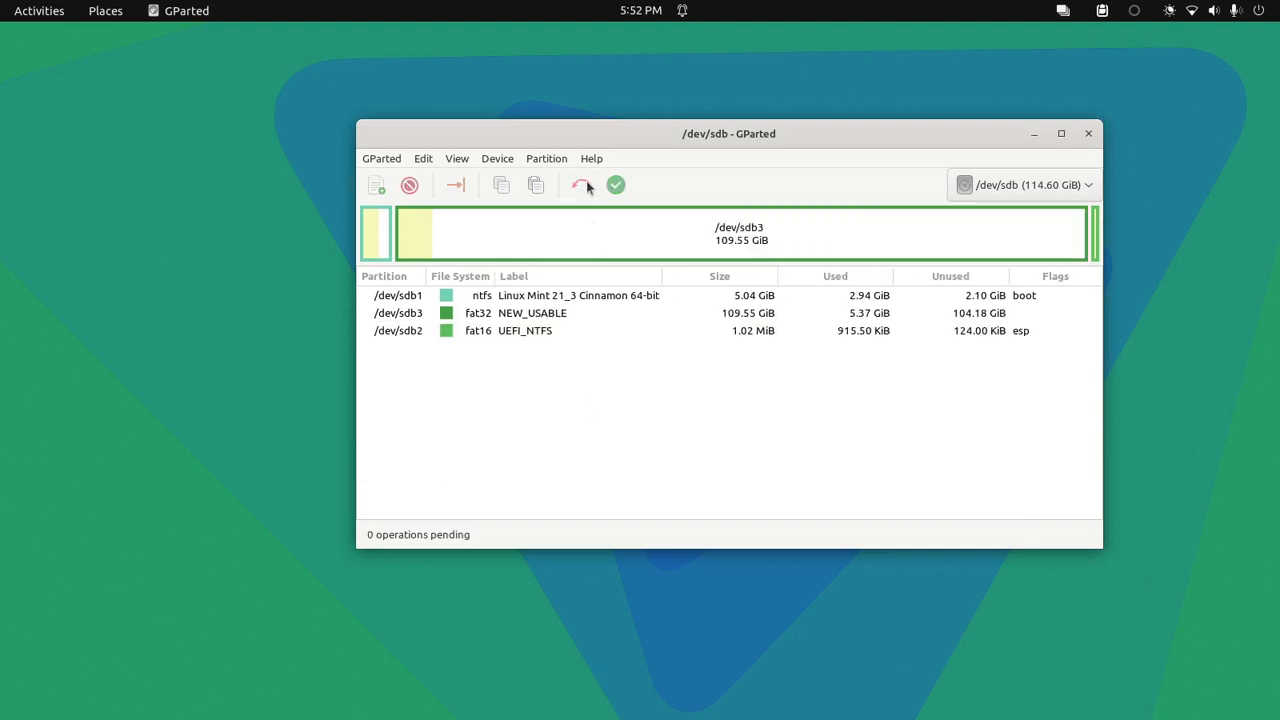
- Queue deletion of the ntfs partition /dev/sdb1 at the start of the disk
click(373, 242)
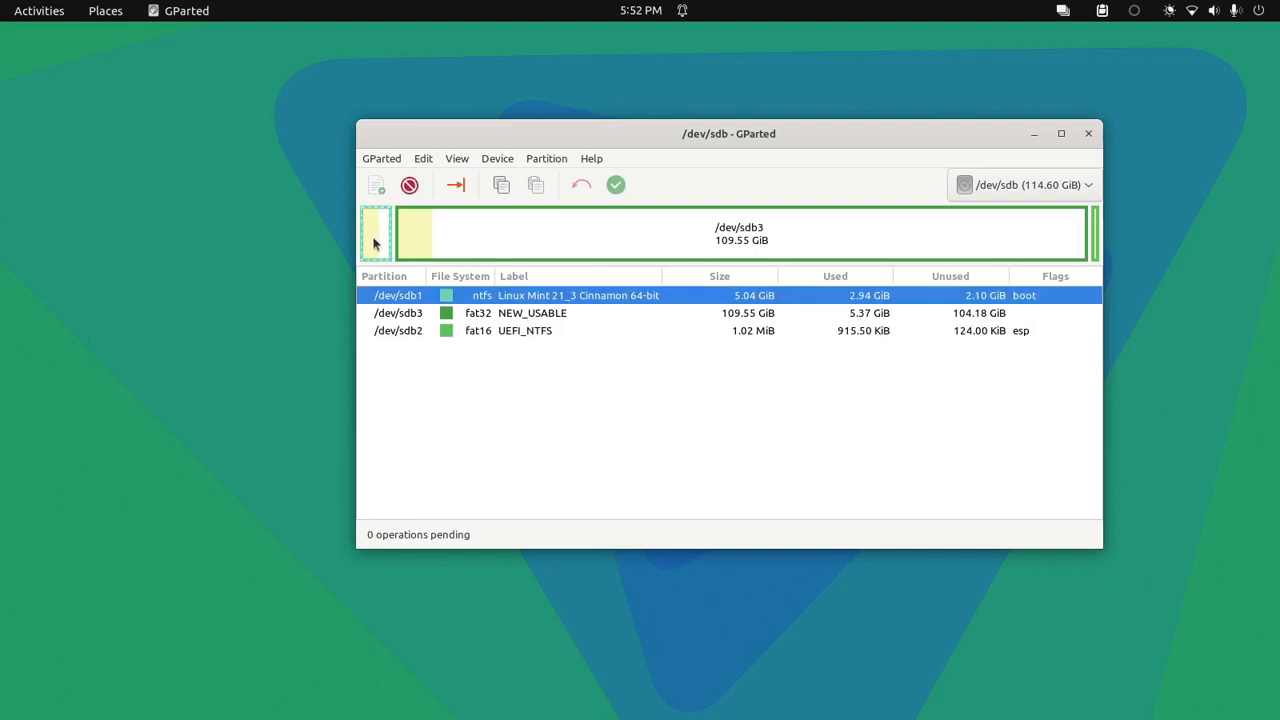
right_click(373, 242)
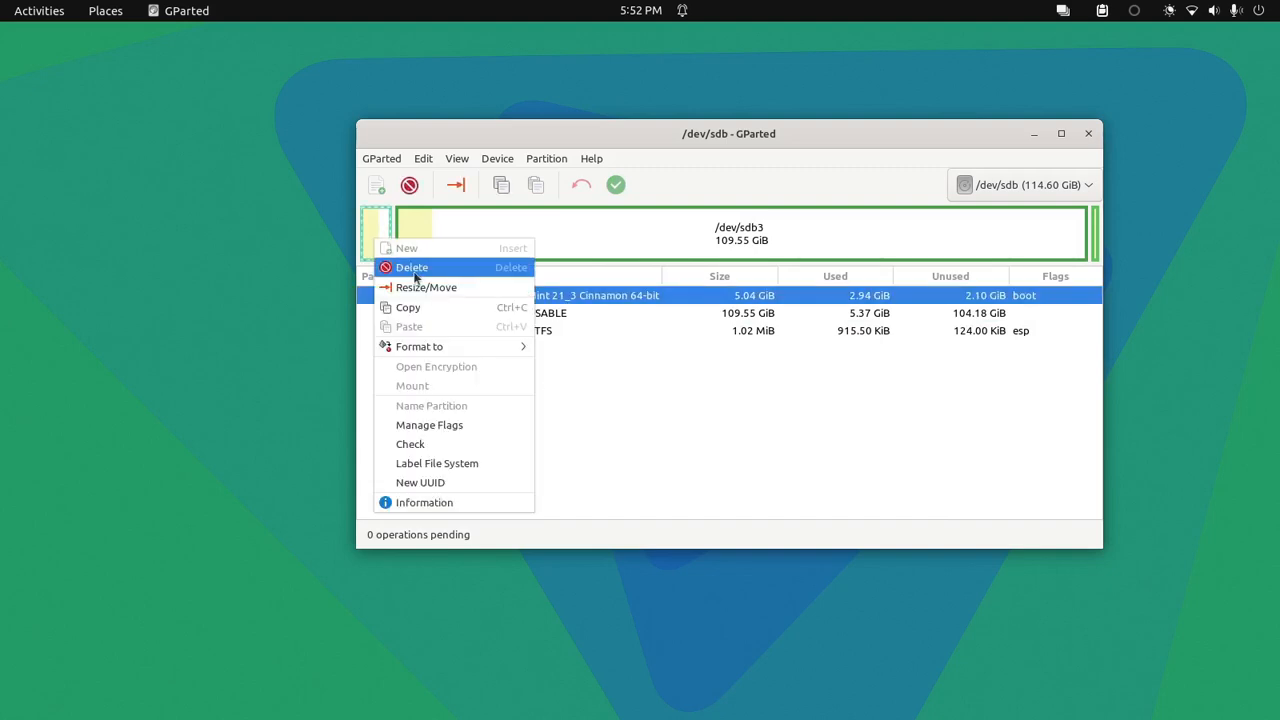
click(412, 270)
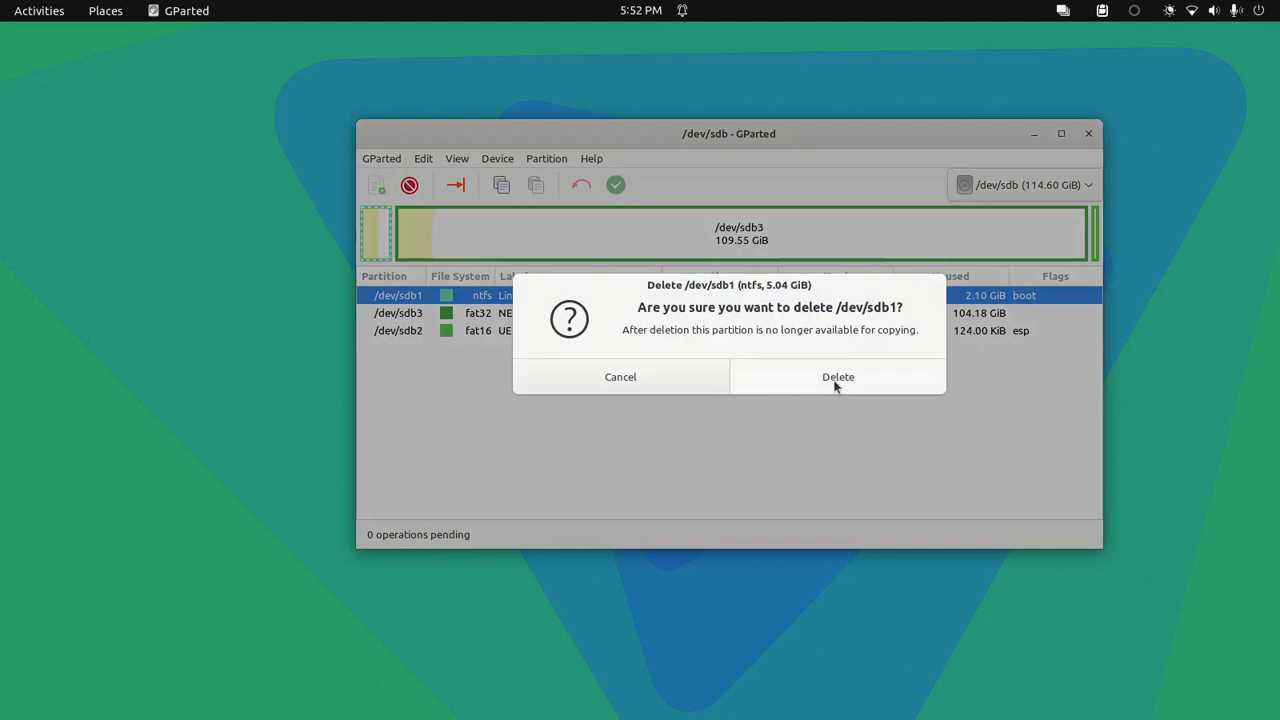
click(835, 382)
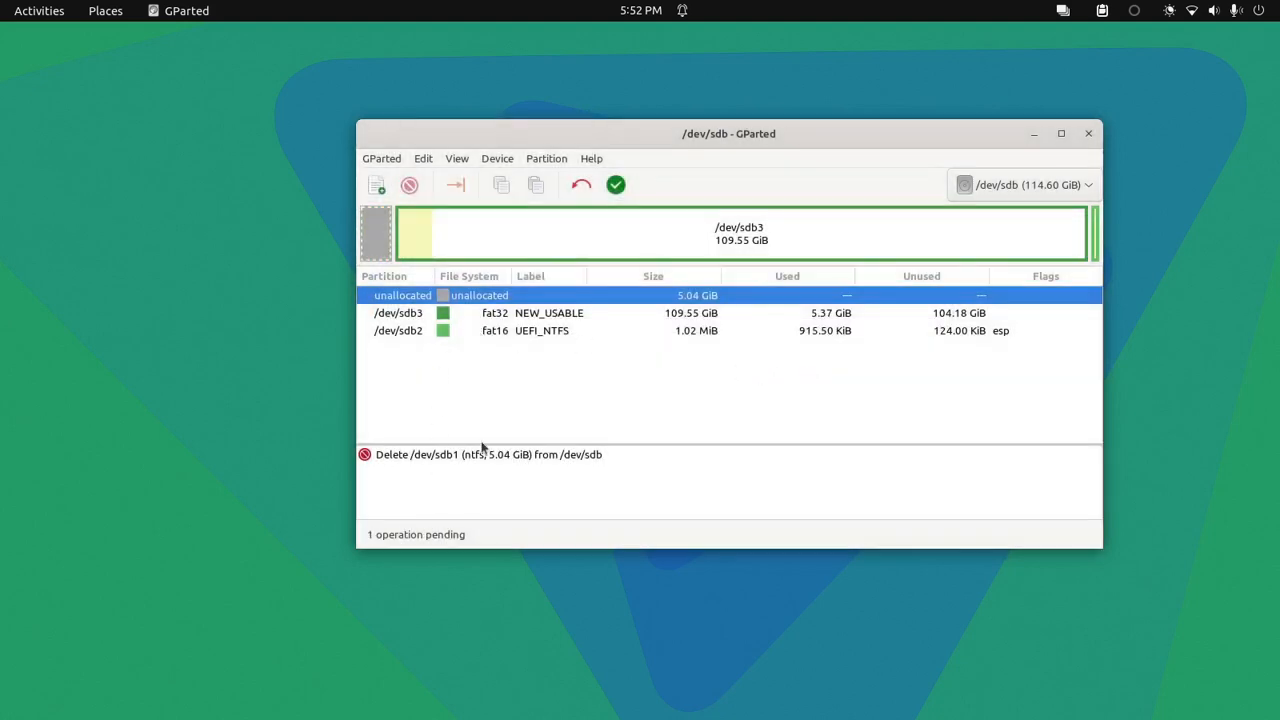
- Queue a 5163 MiB primary partition with the linux-swap file system in the unallocated space before /dev/sdb3
right_click(378, 230)
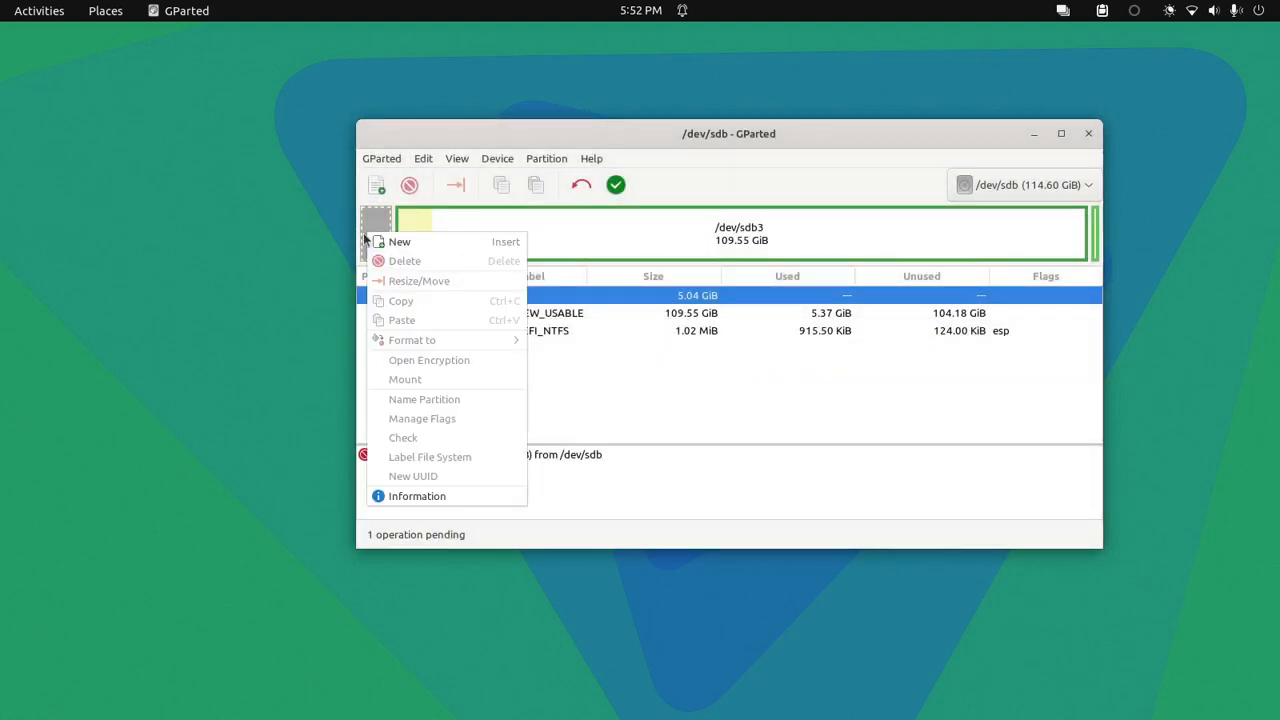
click(370, 243)
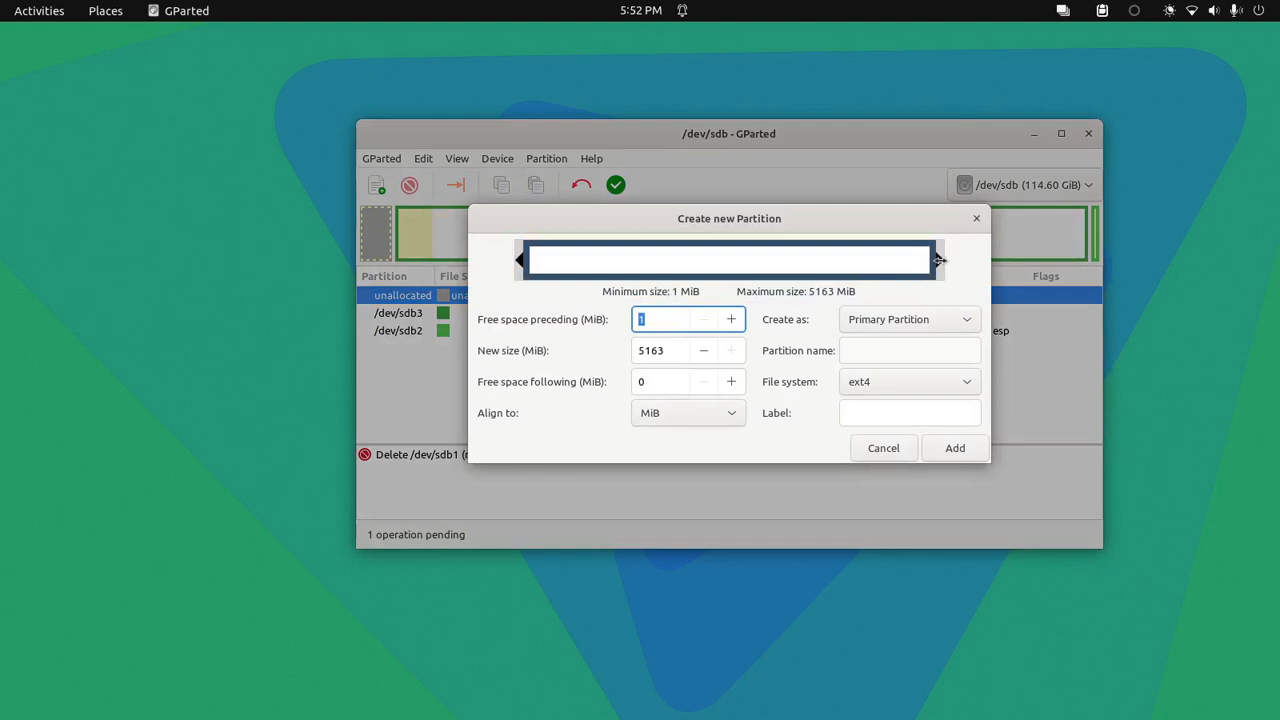
click(912, 382)
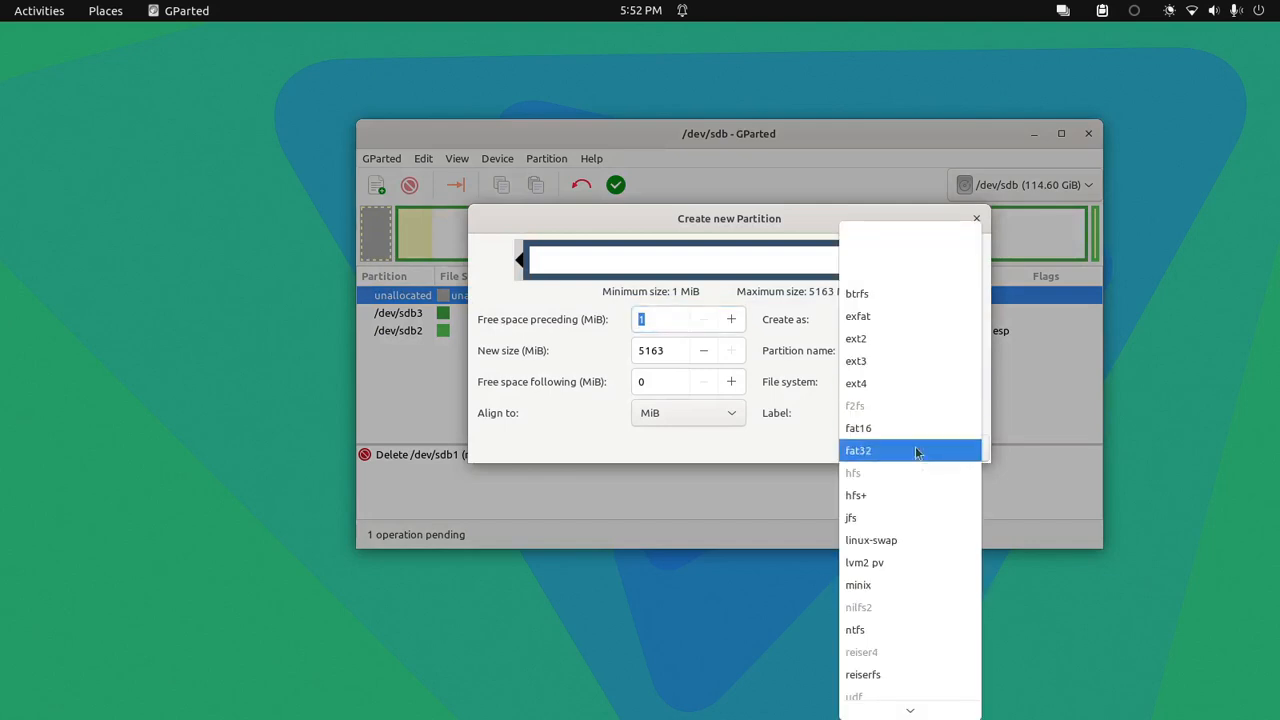
click(891, 545)
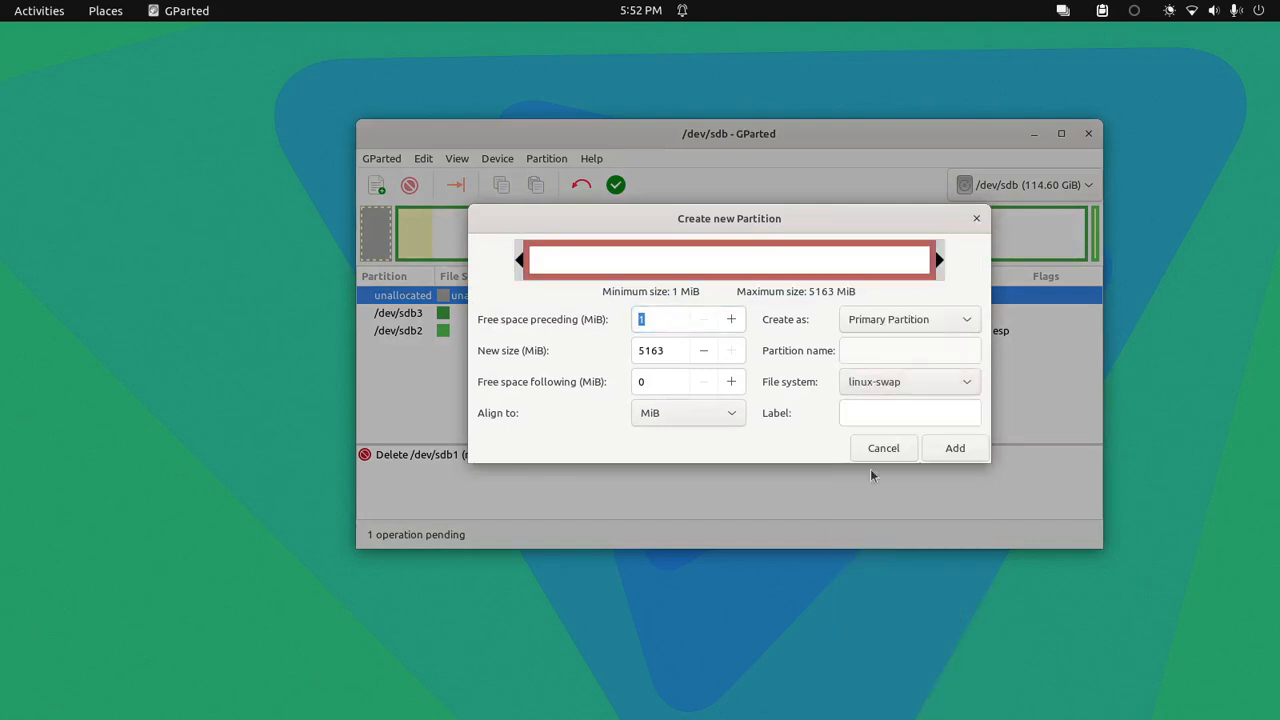
click(976, 448)
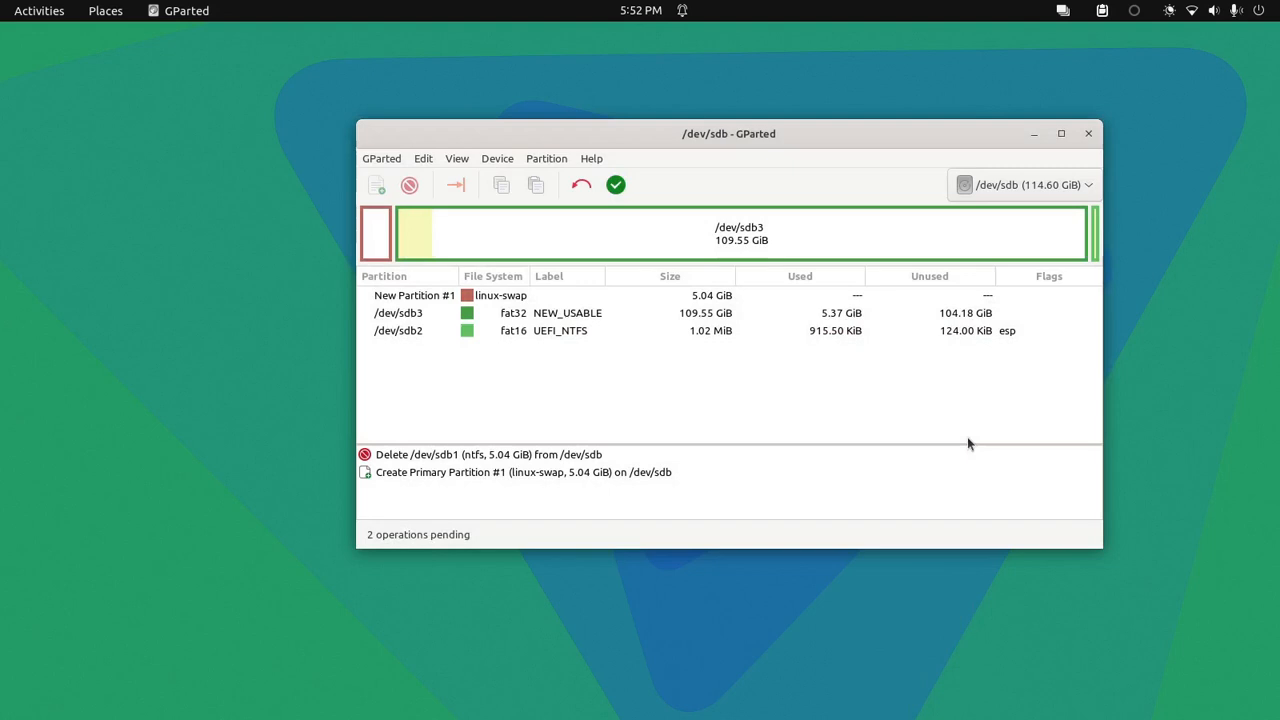
- Apply the pending deletion and swap partition creation to /dev/sdb, review the operation details, and close the report
click(616, 186)
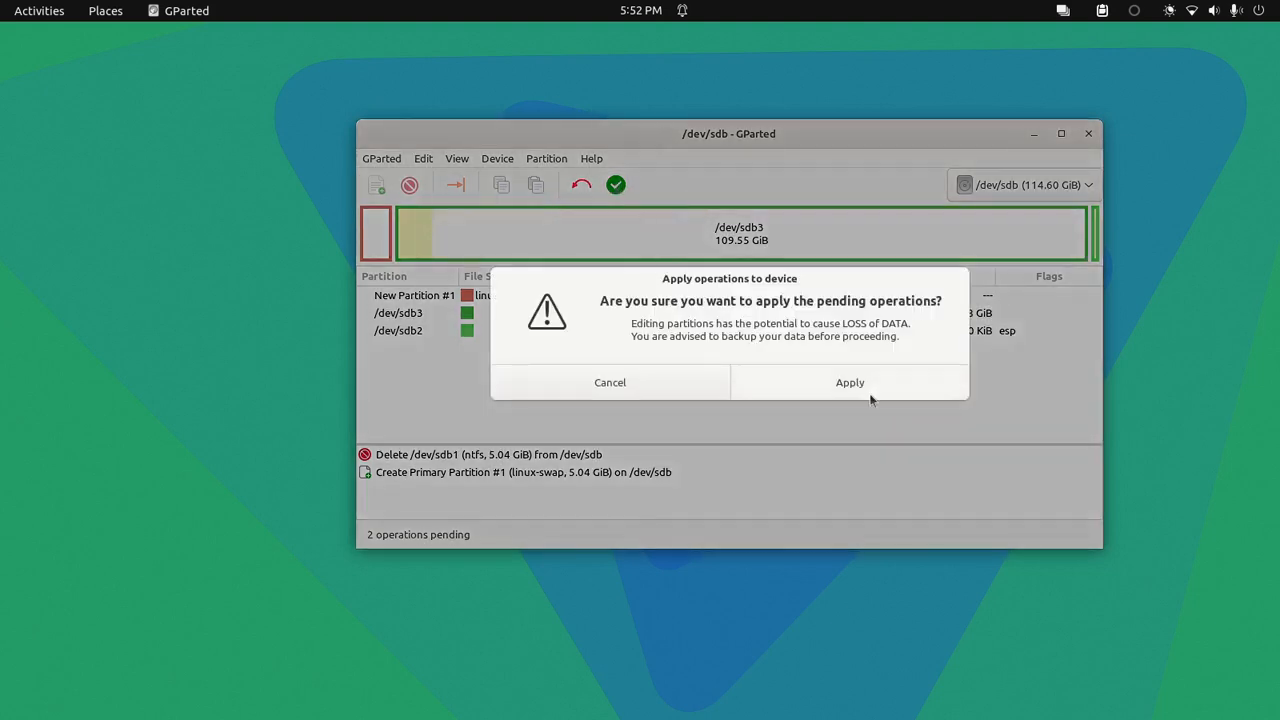
click(848, 384)
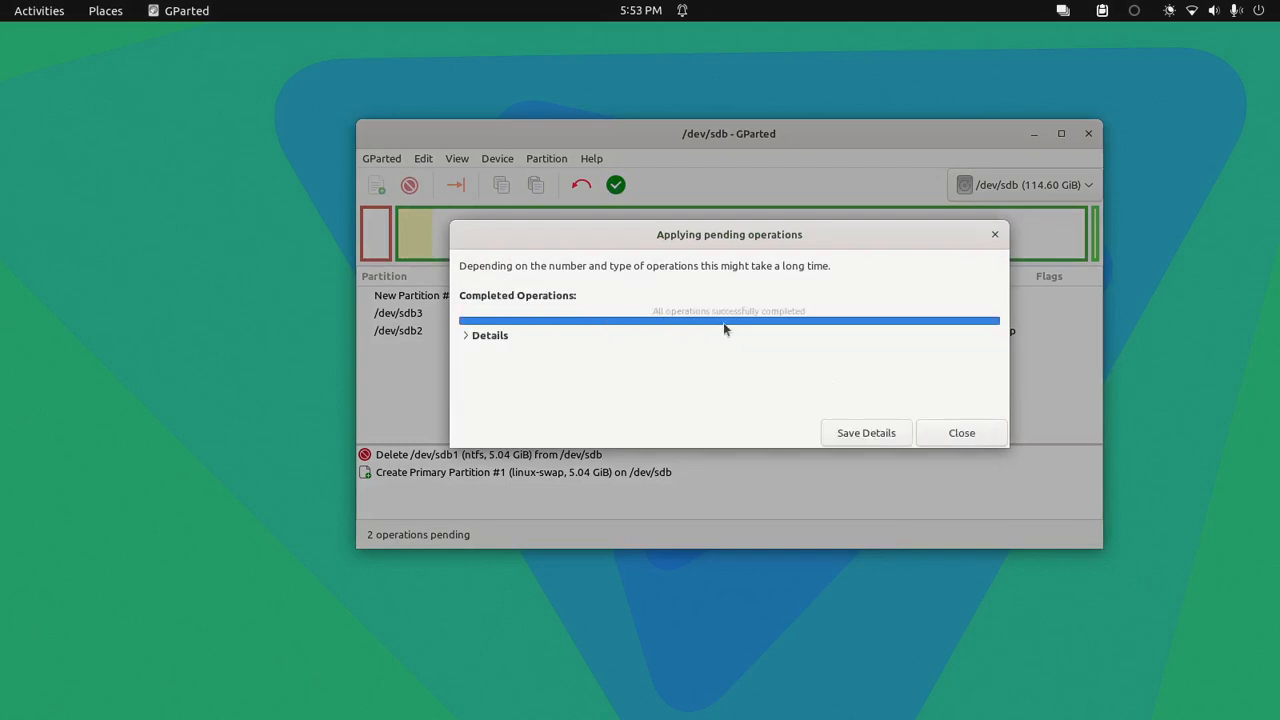
click(494, 344)
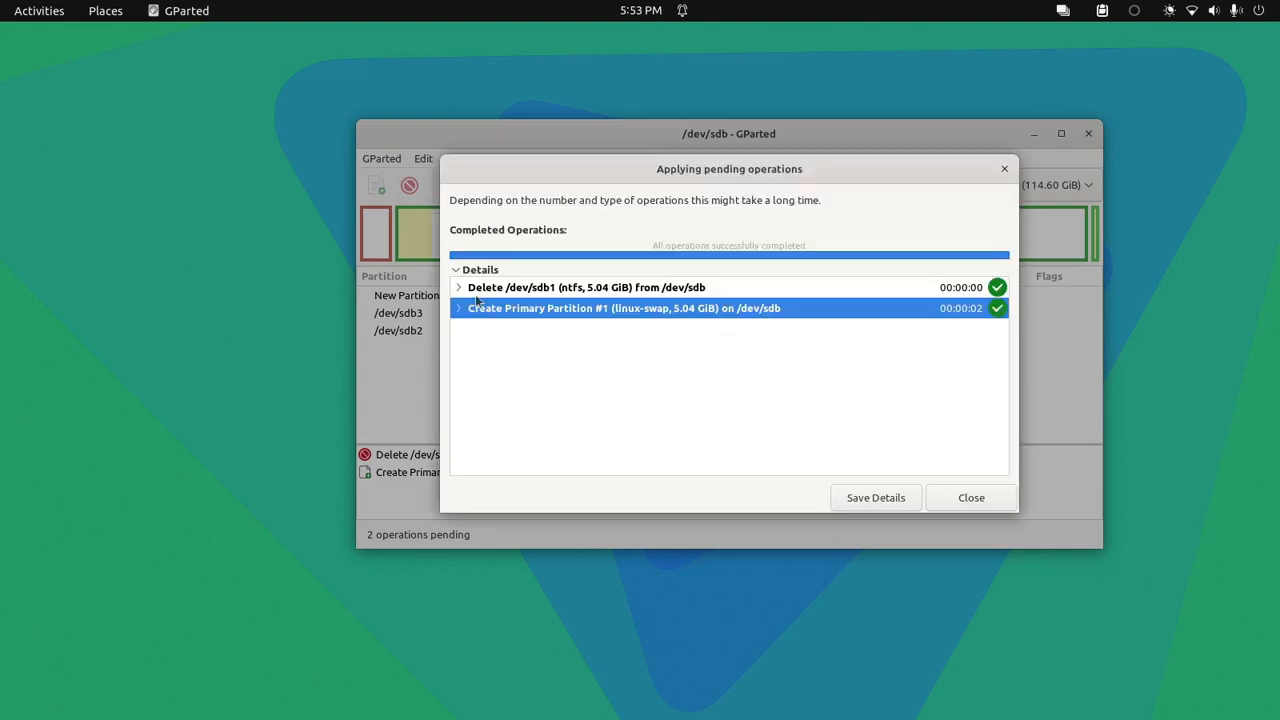
click(967, 497)
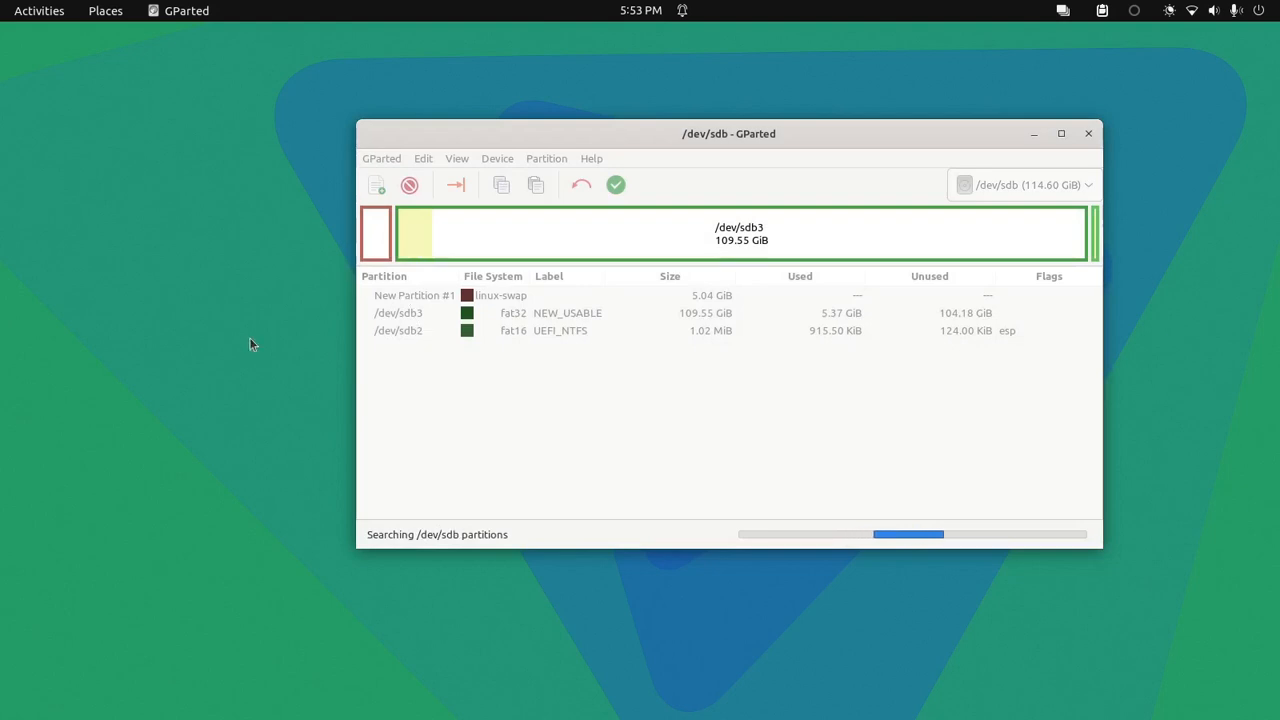
- View the actions available for the linux-swap partition /dev/sdb1, including Swapon, without running any
click(372, 243)
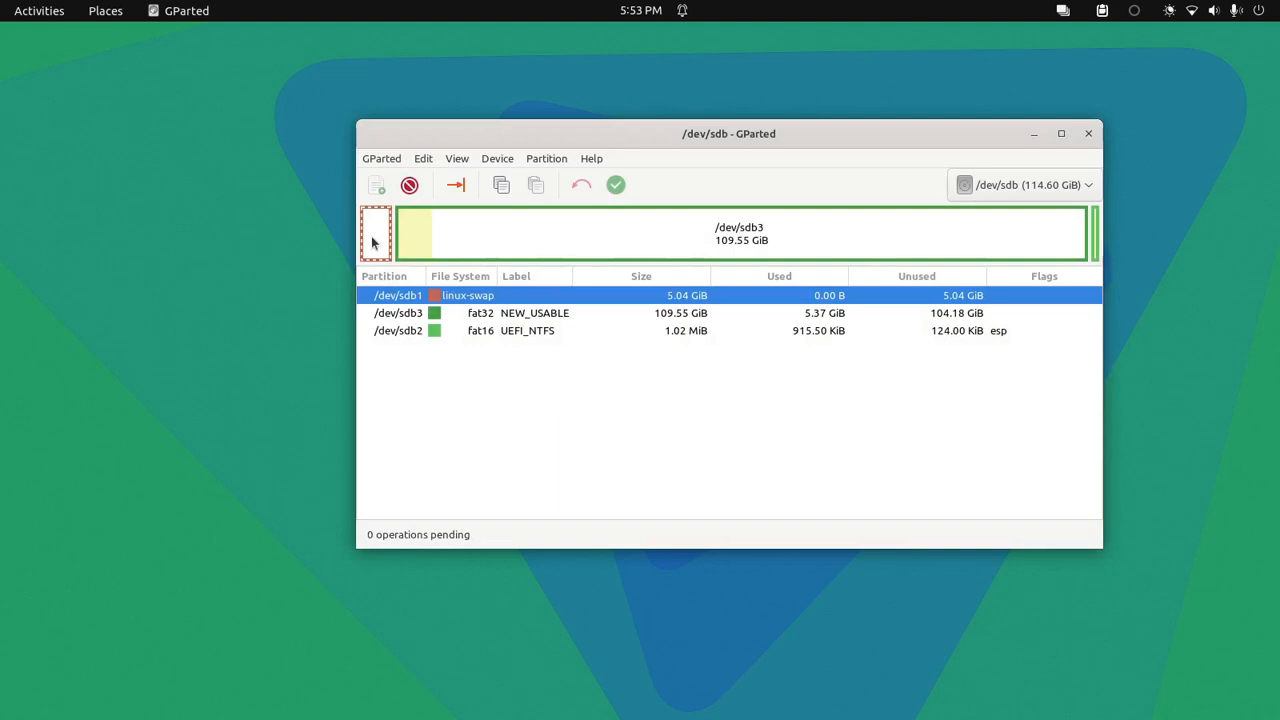
right_click(372, 243)
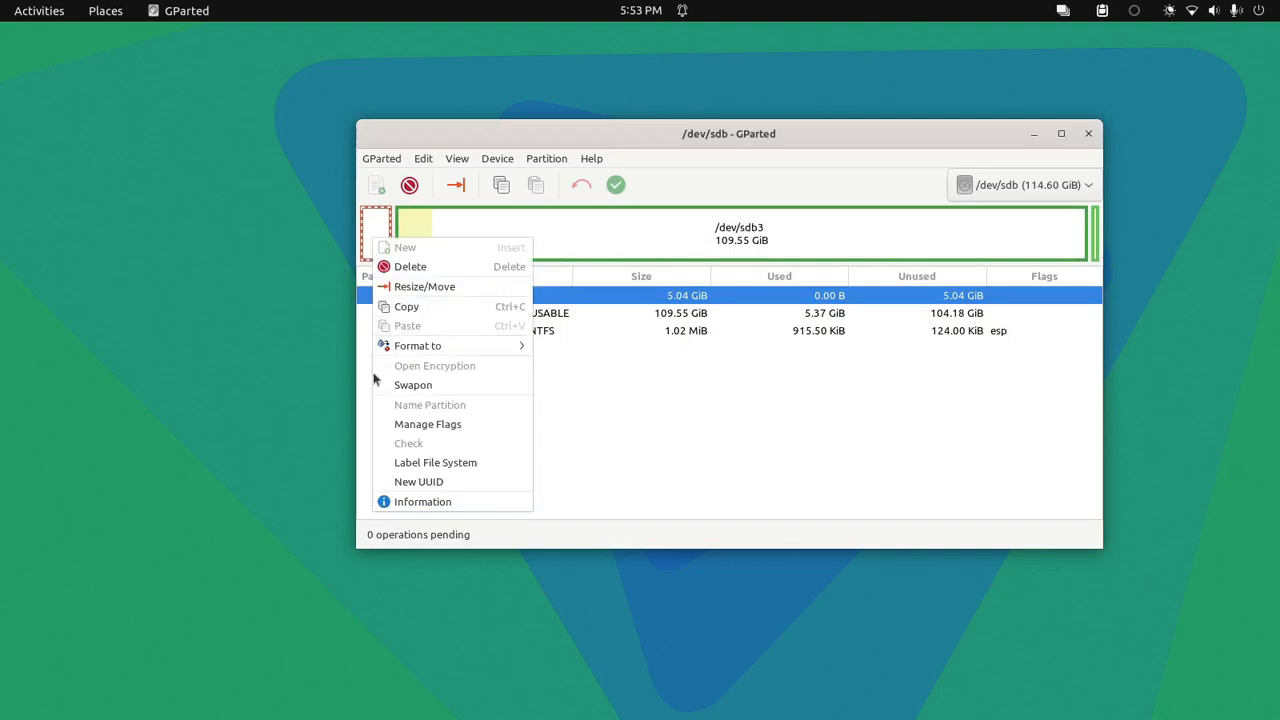
click(619, 393)
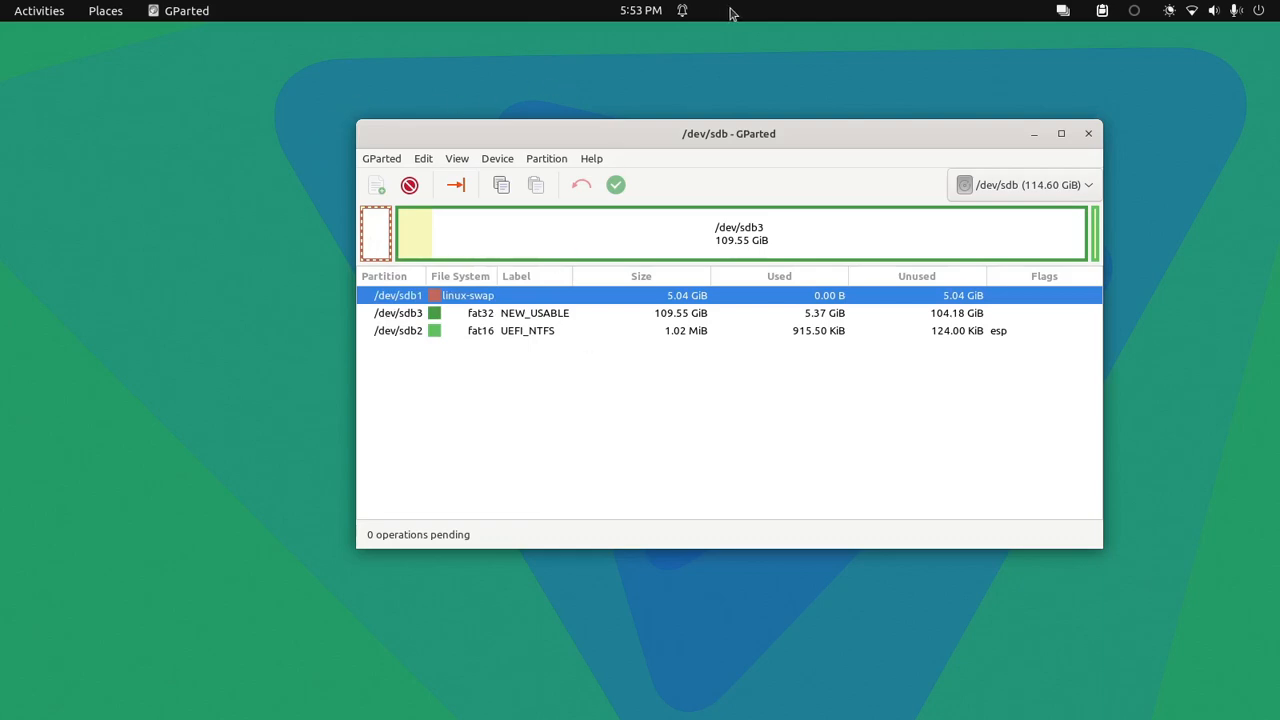
- Switch to a new Terminal window and run htop to view memory and swap usage
key(super)
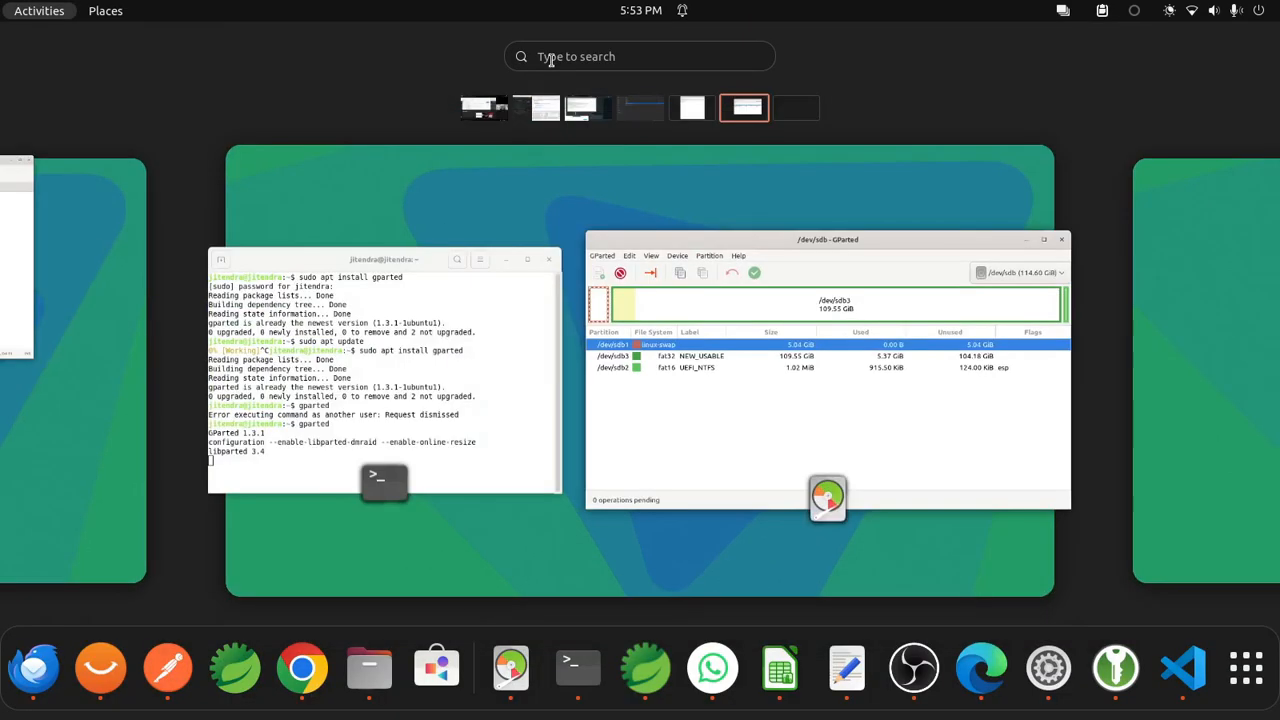
text(ter)
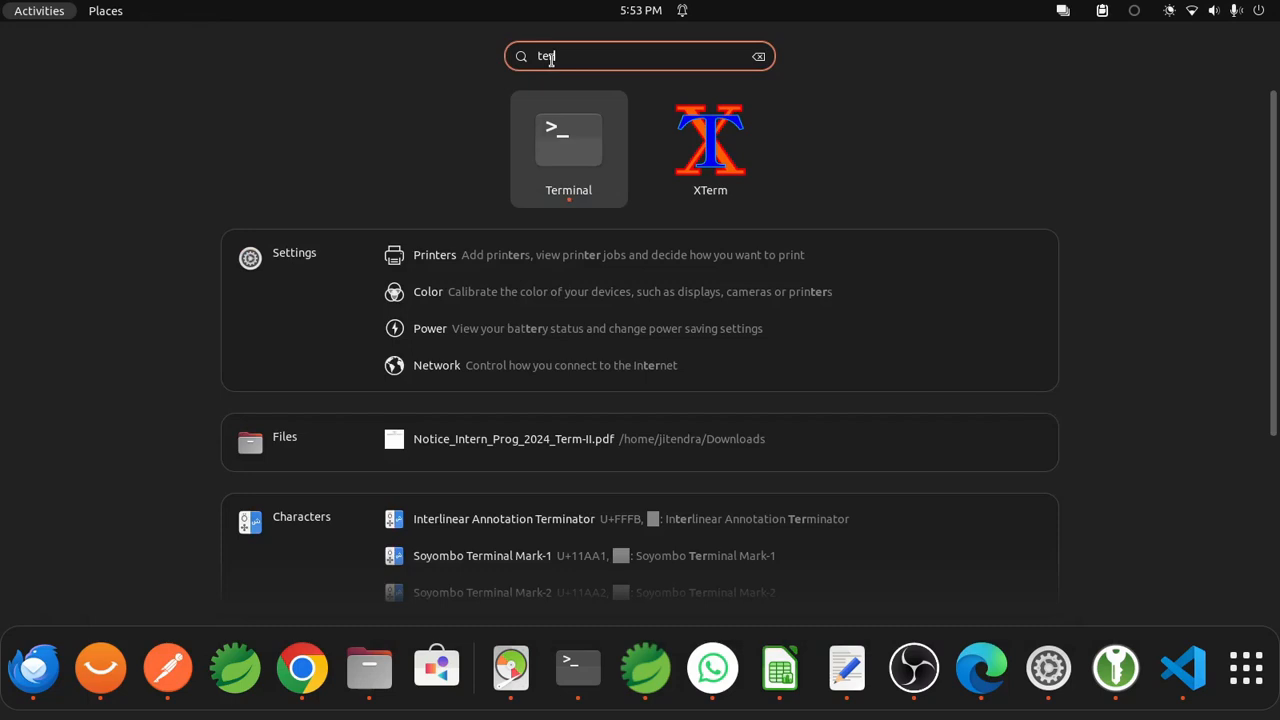
right_click(601, 156)
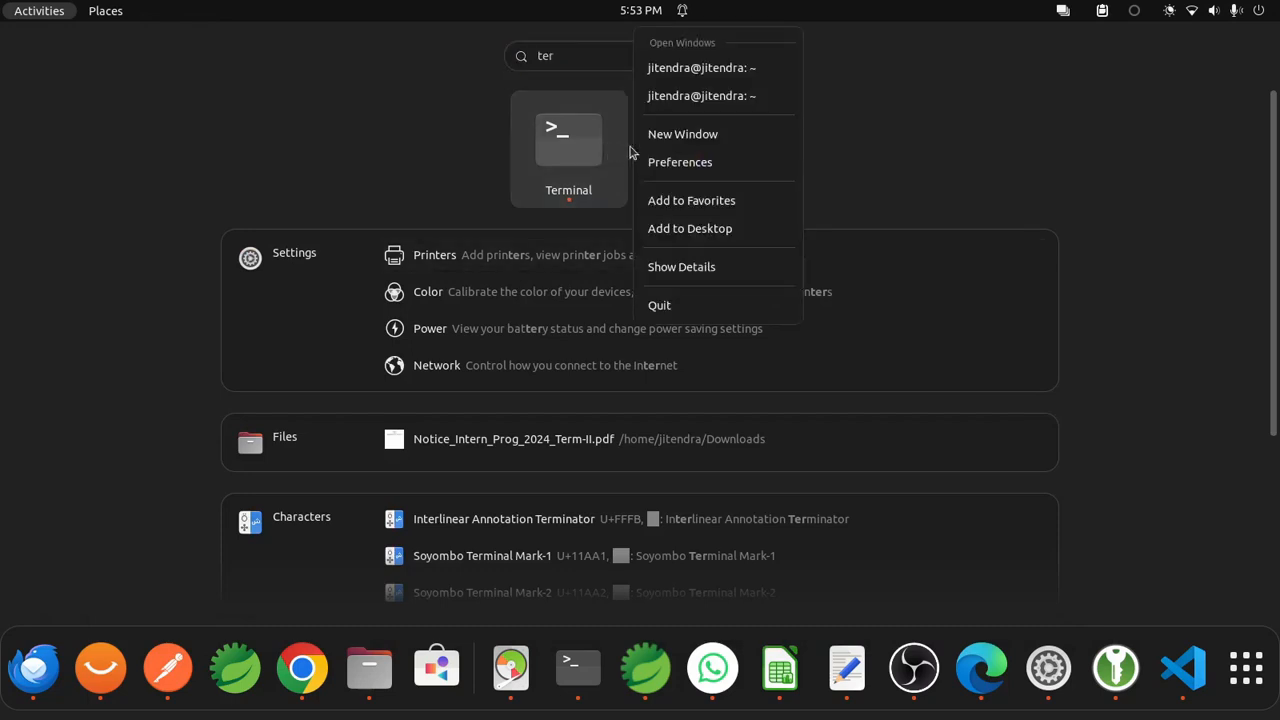
click(682, 134)
drag(290, 39, 594, 196)
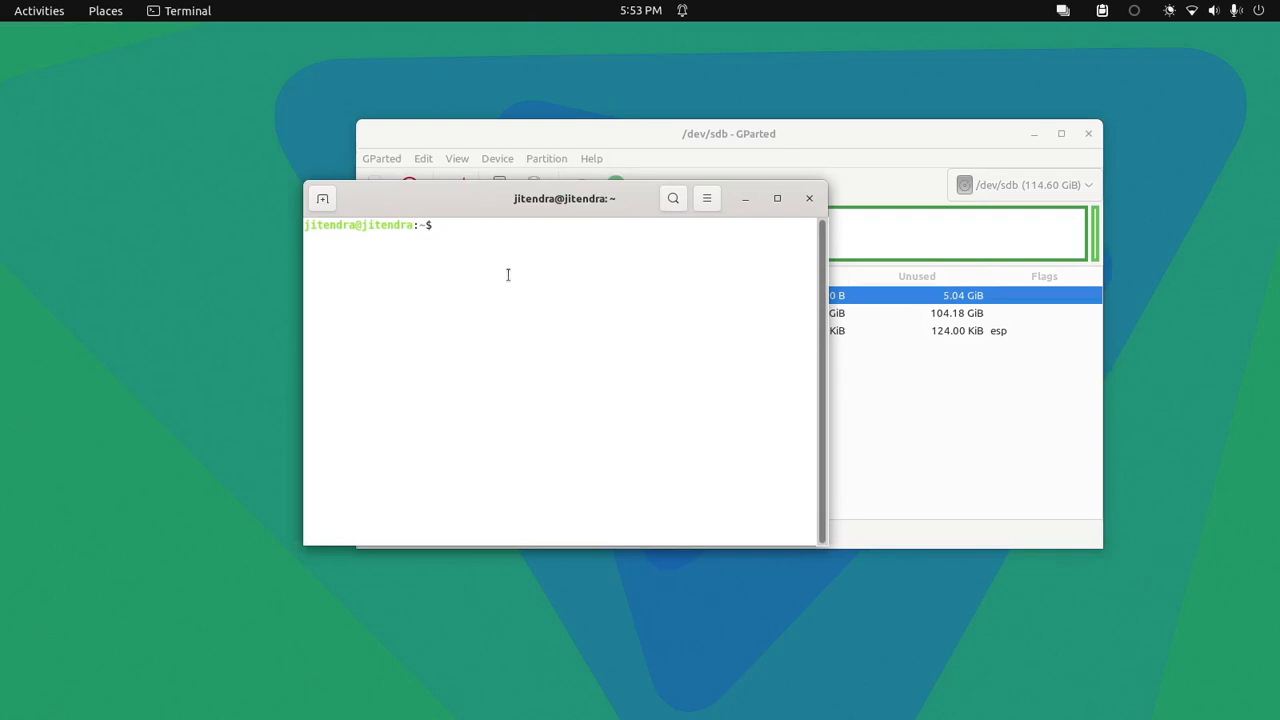
text(clear)
key(Return)
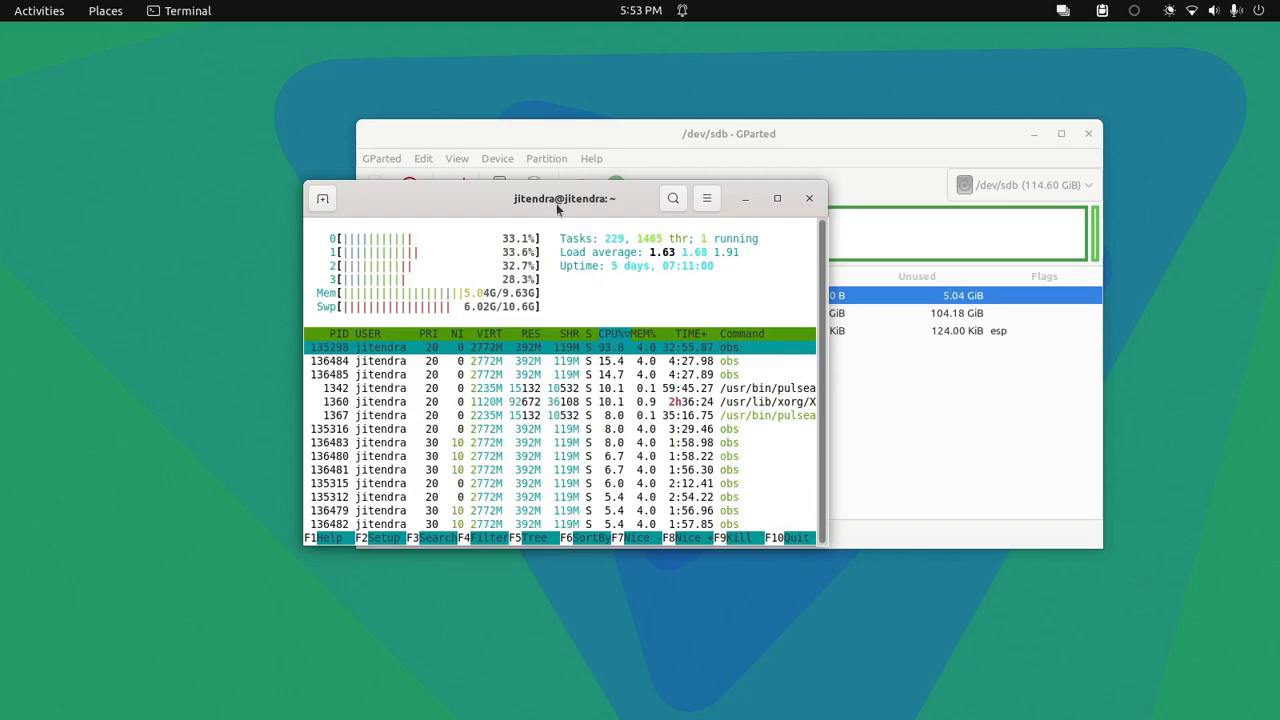
- Minimize the terminal running gparted and arrange the htop terminal and the GParted window side by side
drag(556, 203, 502, 204)
click(30, 8)
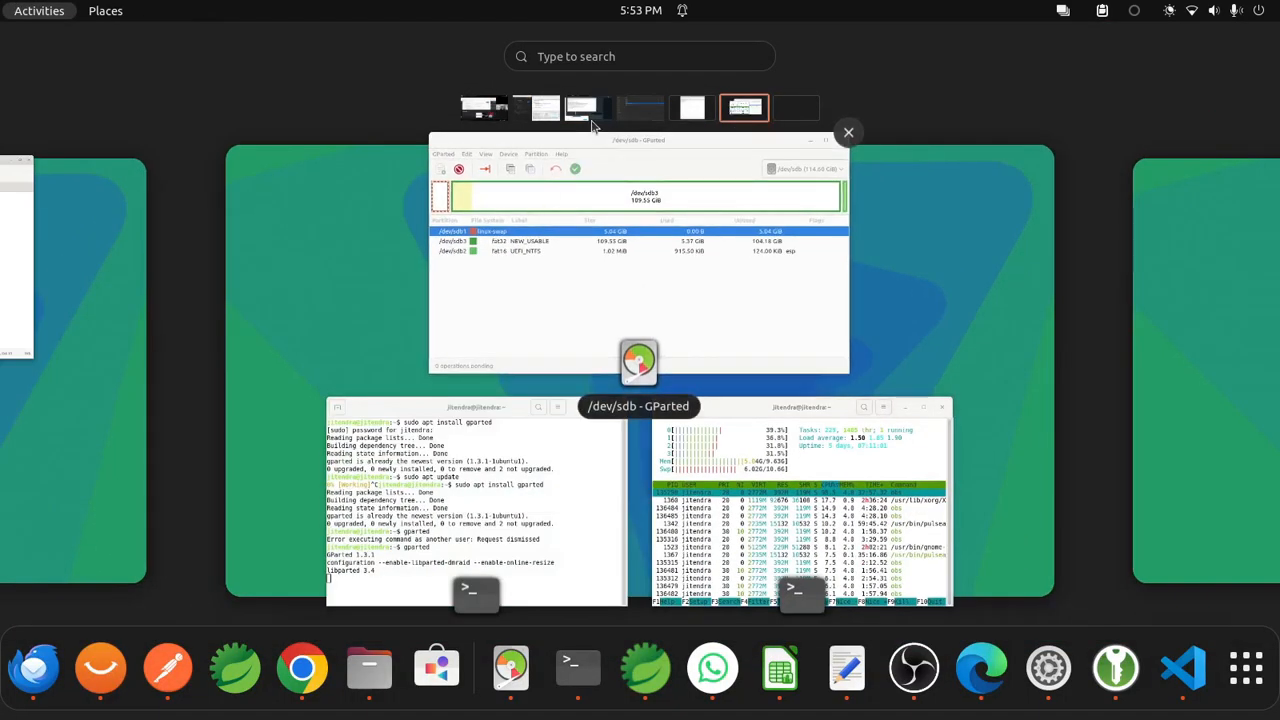
scroll(615, 133, up, 1)
scroll(615, 133, down, 1)
scroll(615, 133, down, 1)
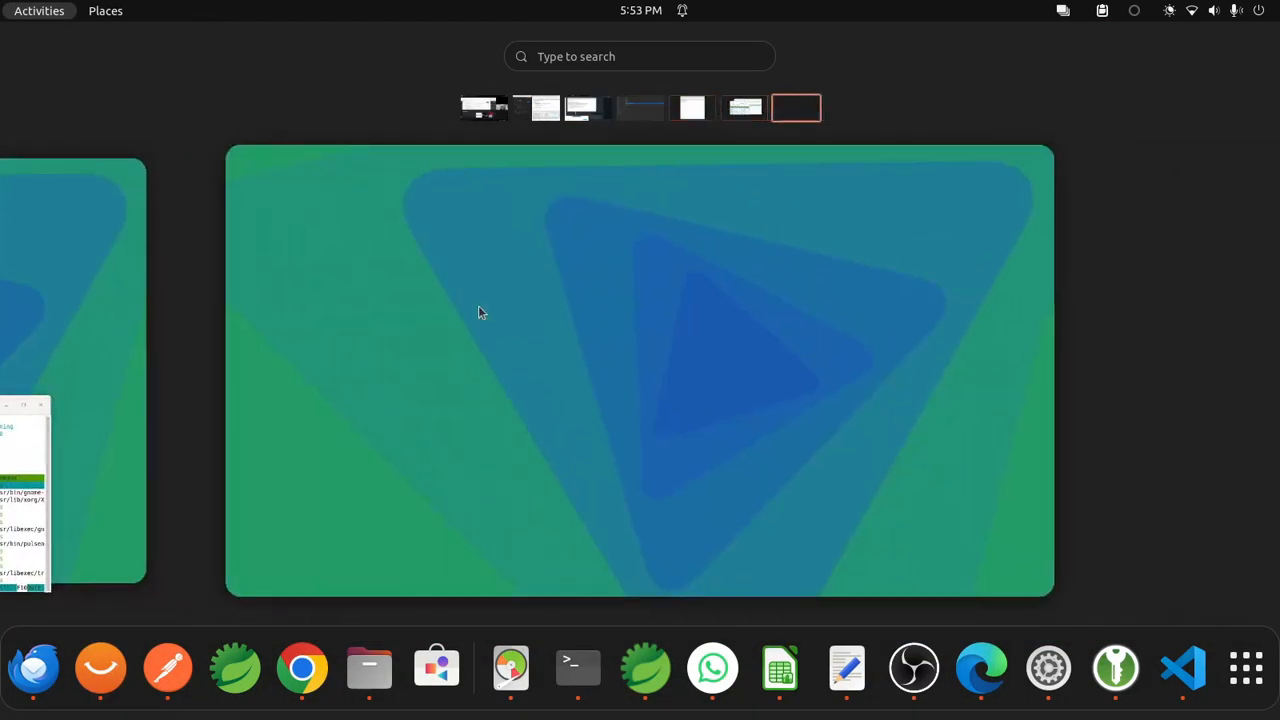
scroll(480, 311, up, 1)
click(615, 464)
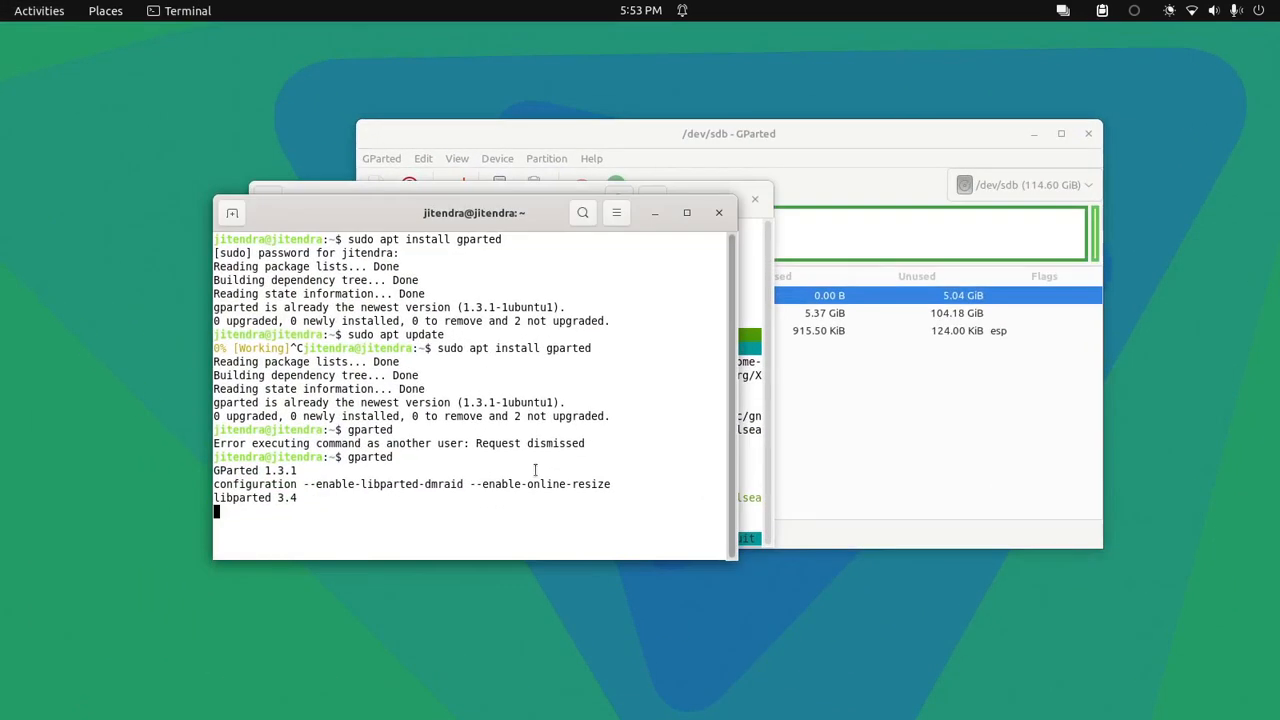
drag(503, 226, 416, 232)
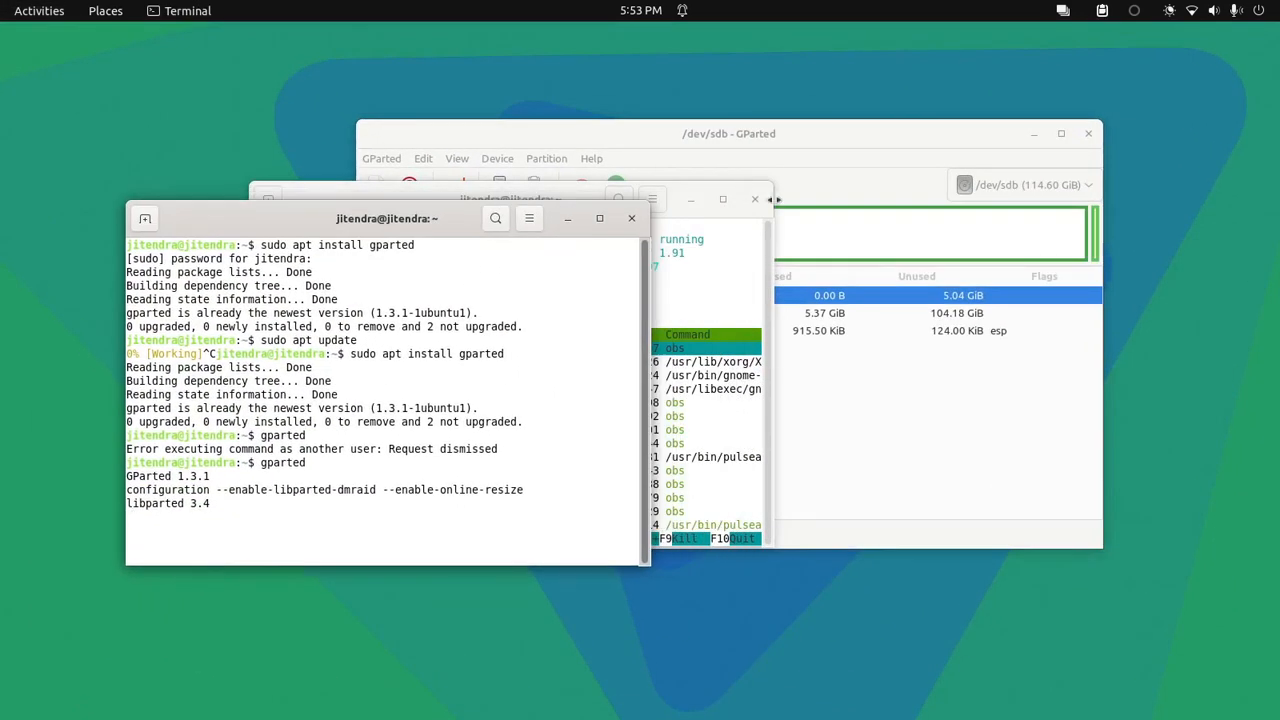
click(691, 337)
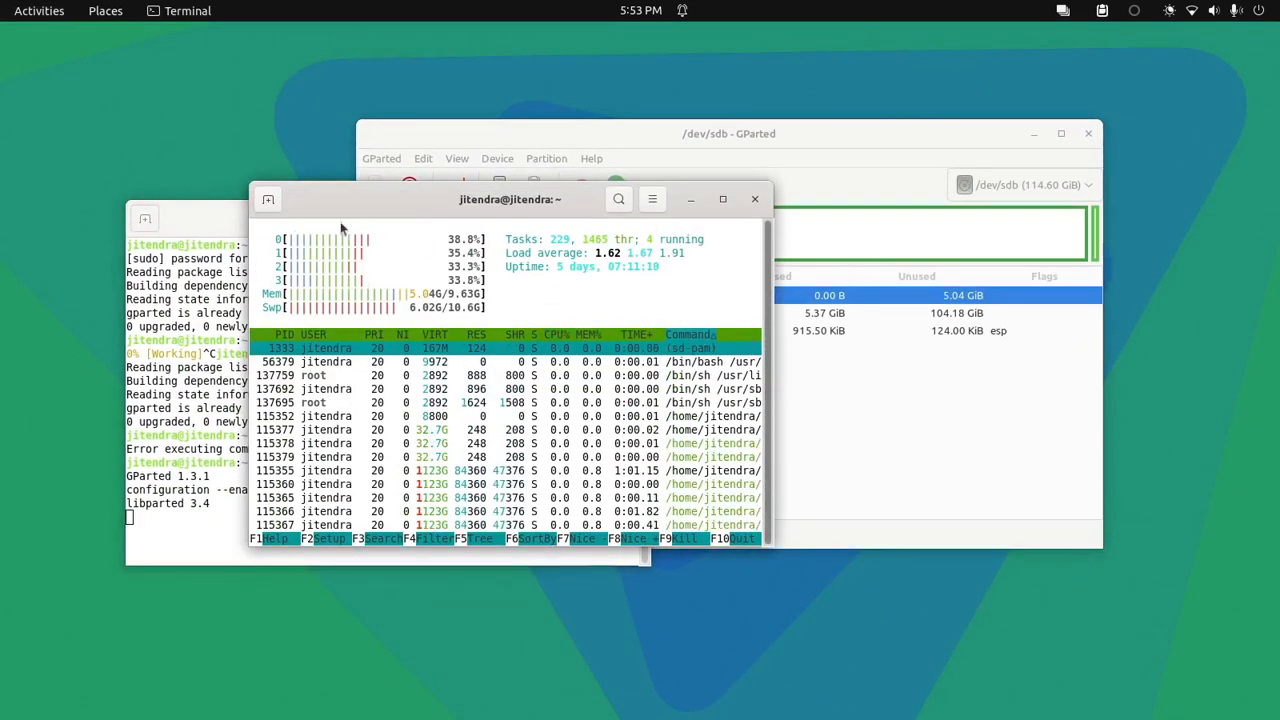
click(185, 218)
click(567, 218)
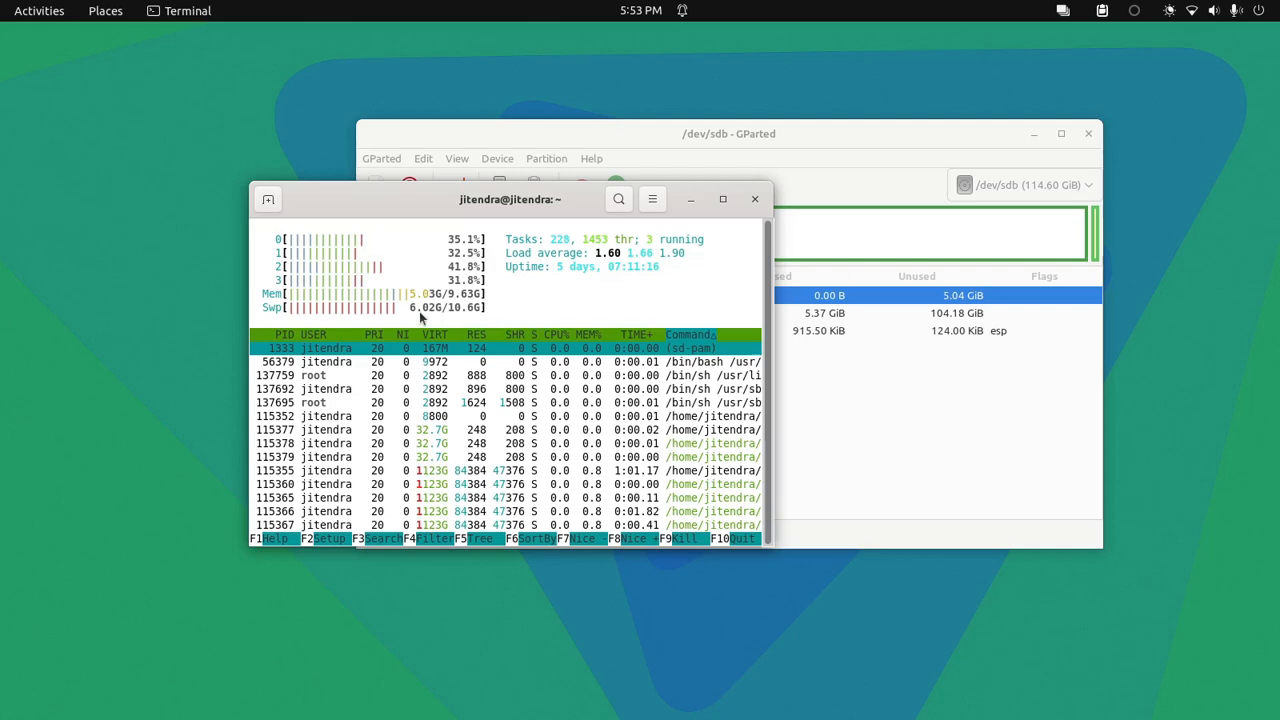
drag(463, 203, 330, 188)
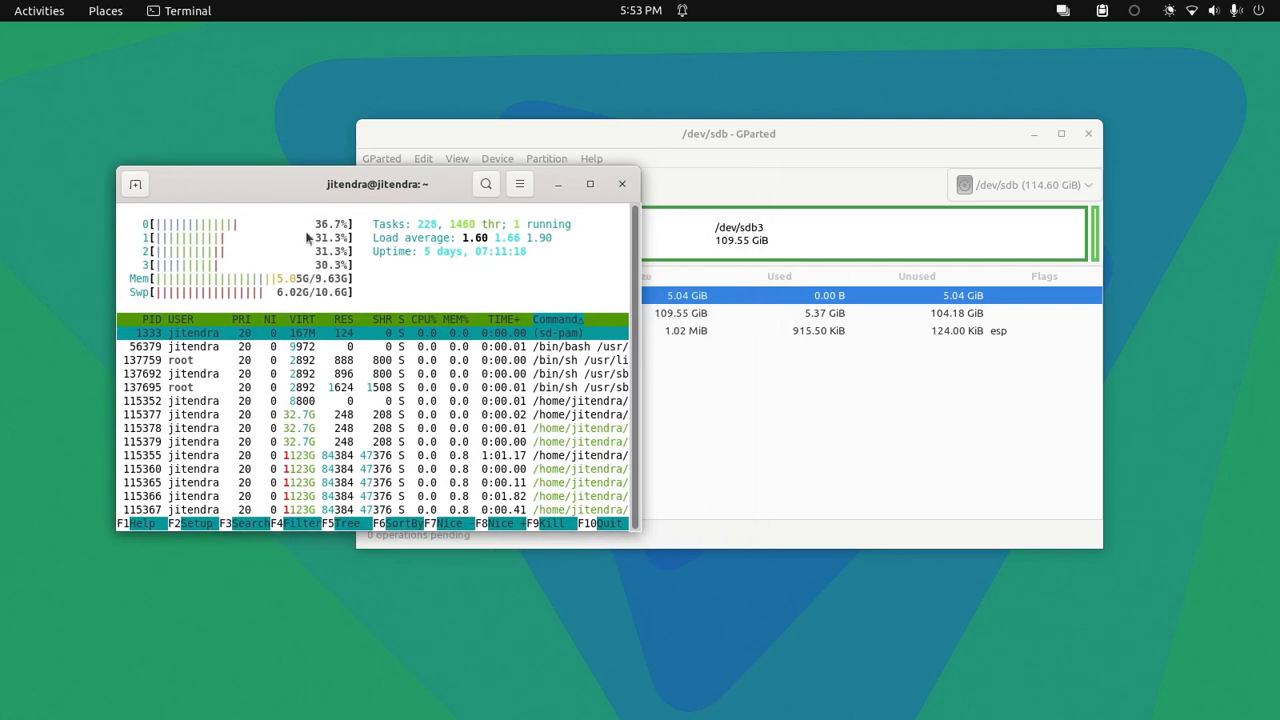
drag(666, 135, 840, 138)
- Activate swap on the linux-swap partition /dev/sdb1 with Swapon, keeping the htop swap meter in view
right_click(541, 243)
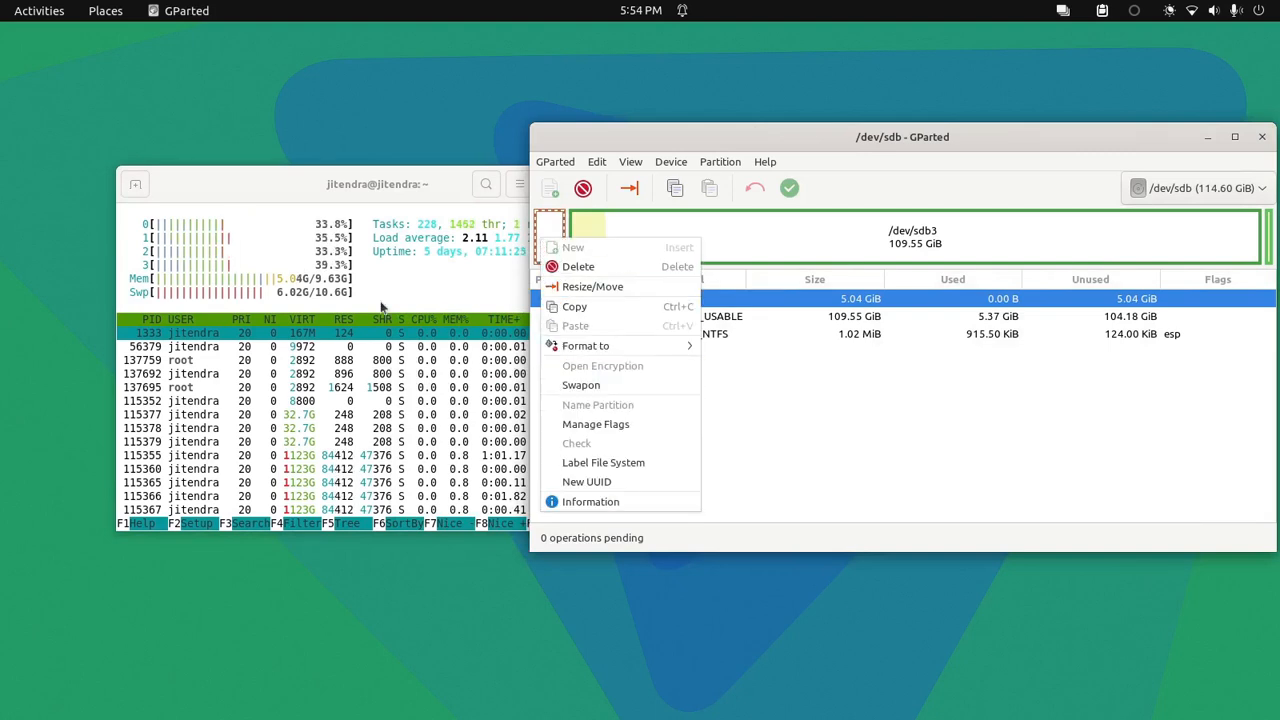
click(778, 436)
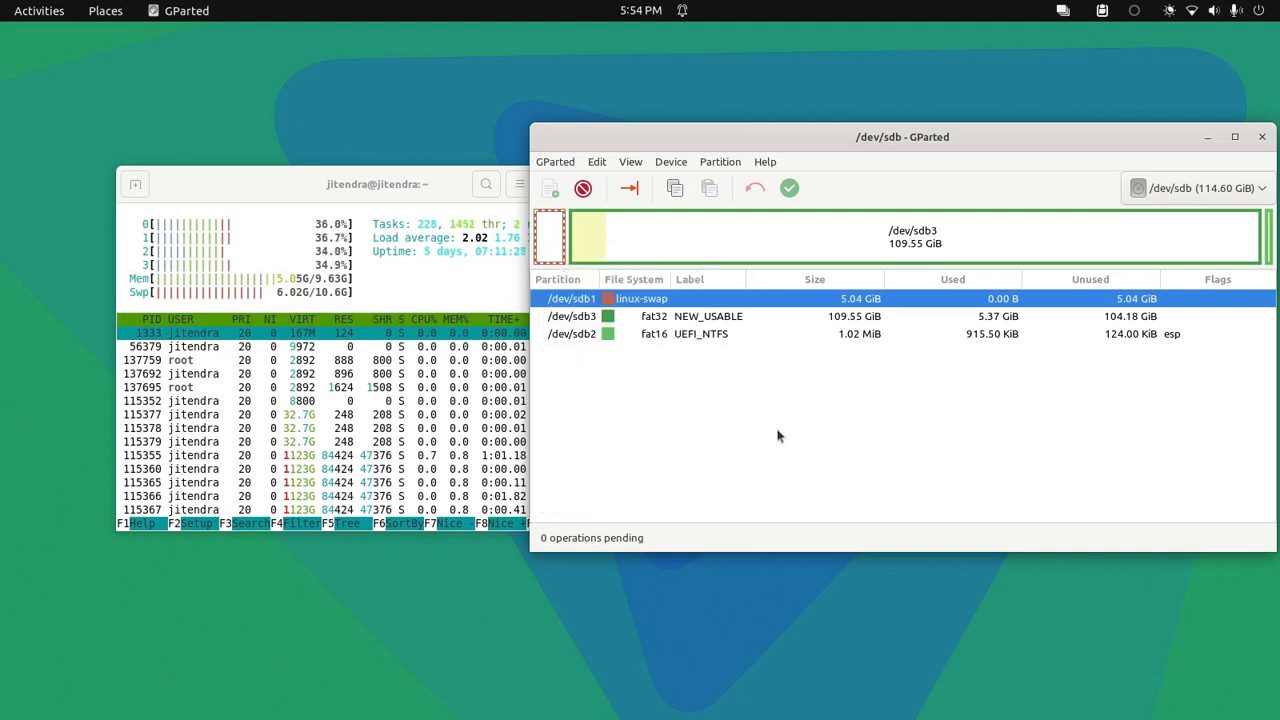
right_click(545, 252)
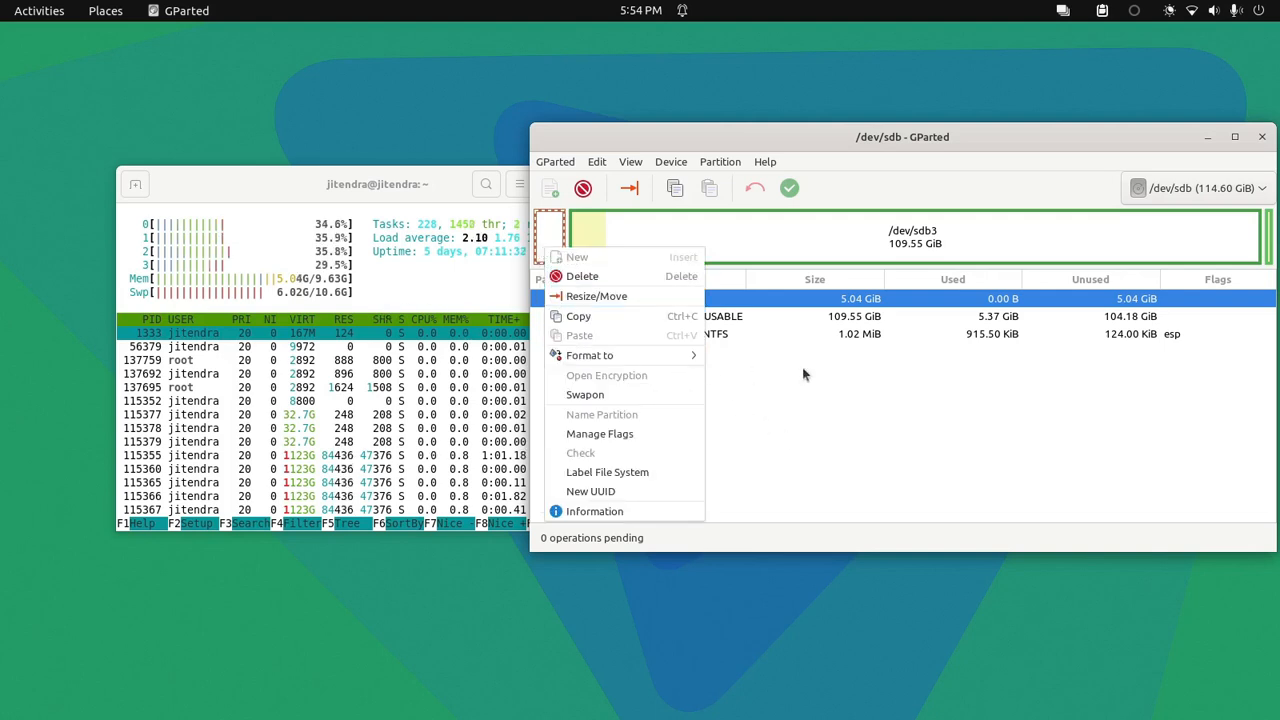
click(852, 393)
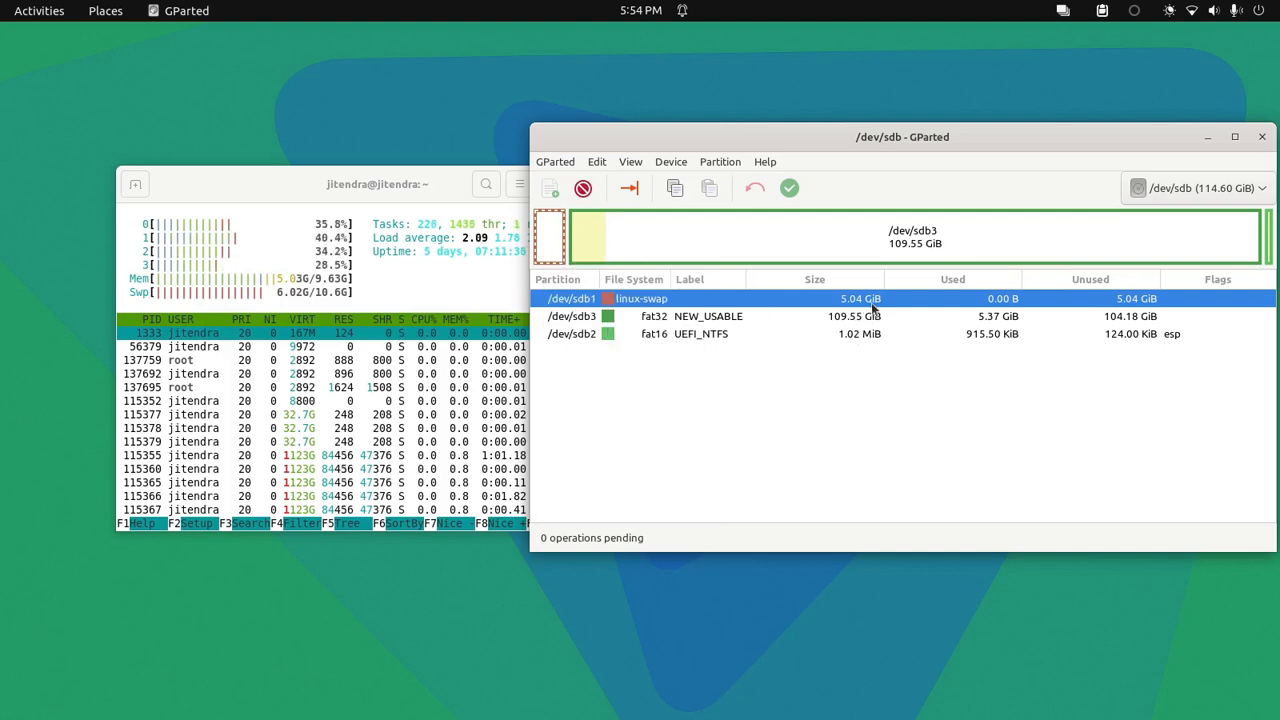
right_click(556, 240)
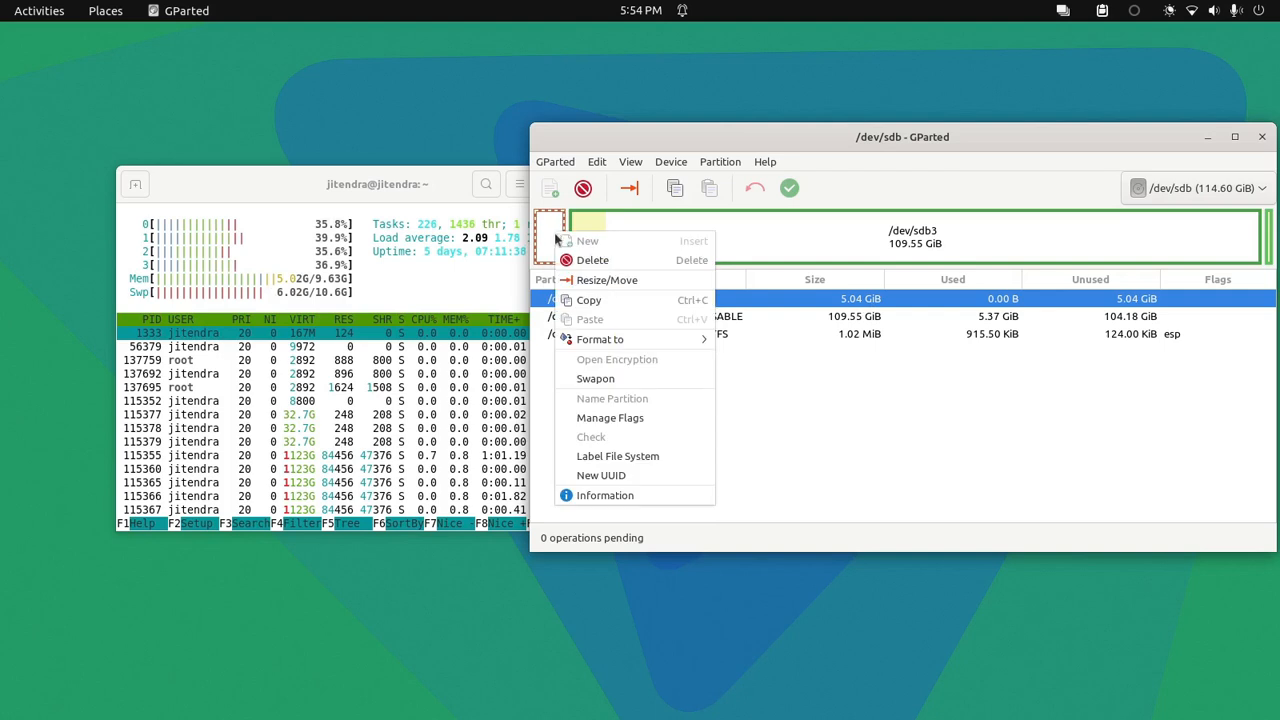
click(596, 378)
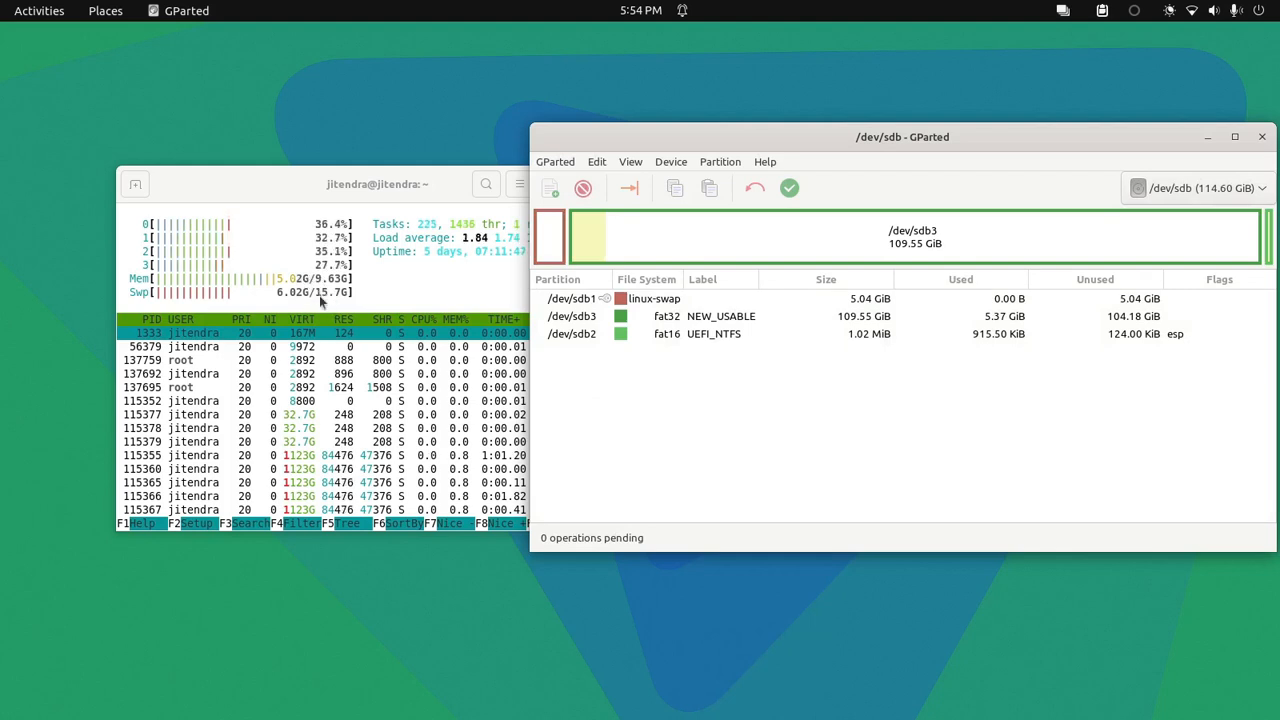
- Deactivate swap on /dev/sdb1 with Swapoff, then check the htop swap meter and minimize its terminal
right_click(543, 260)
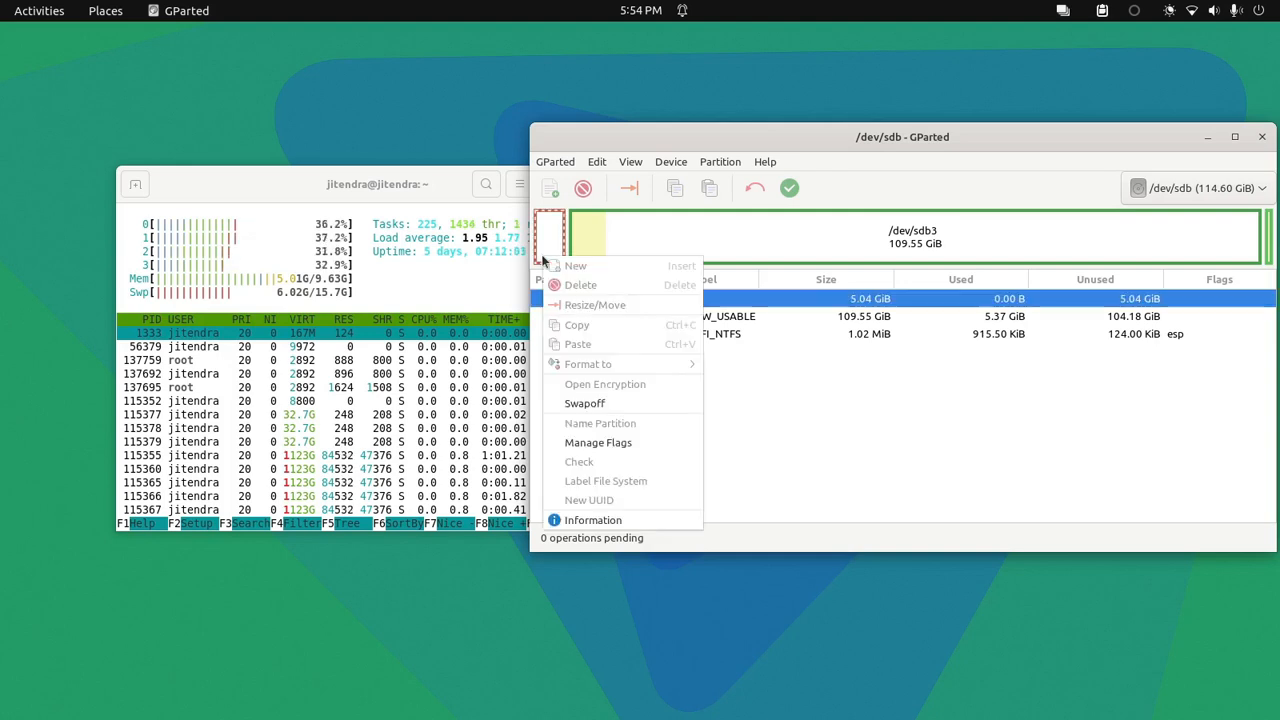
click(585, 403)
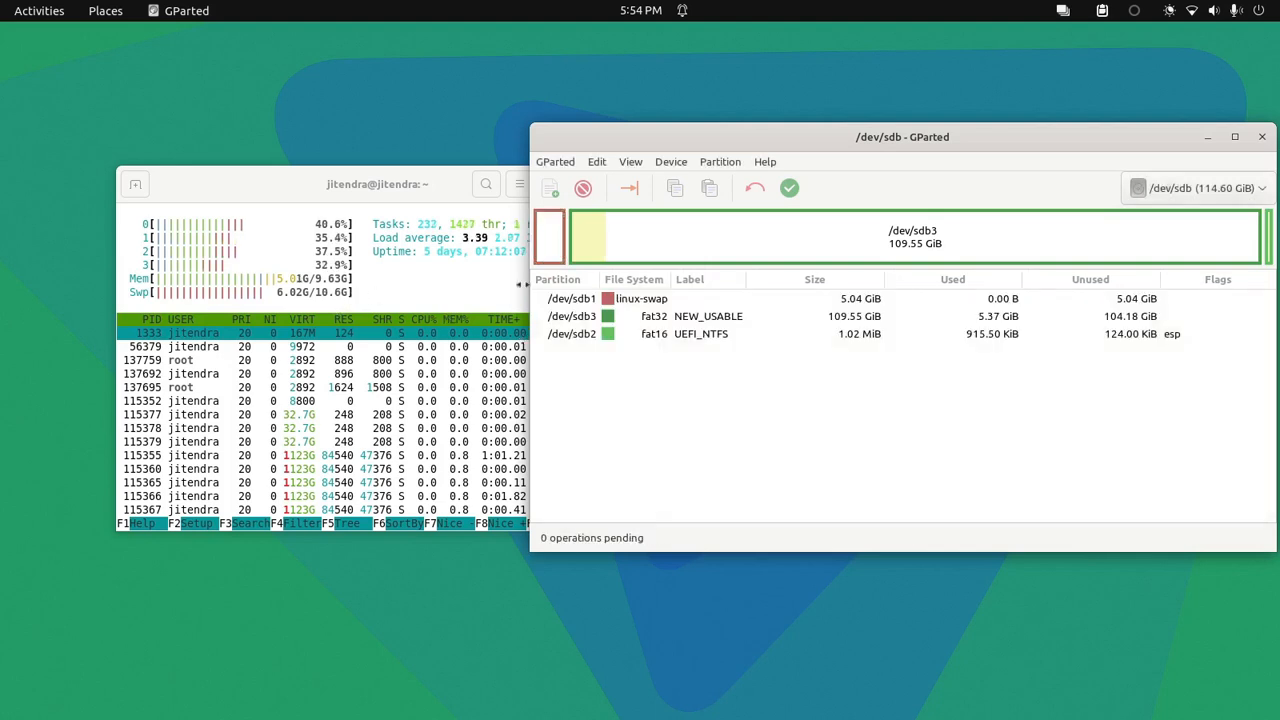
drag(944, 137, 848, 141)
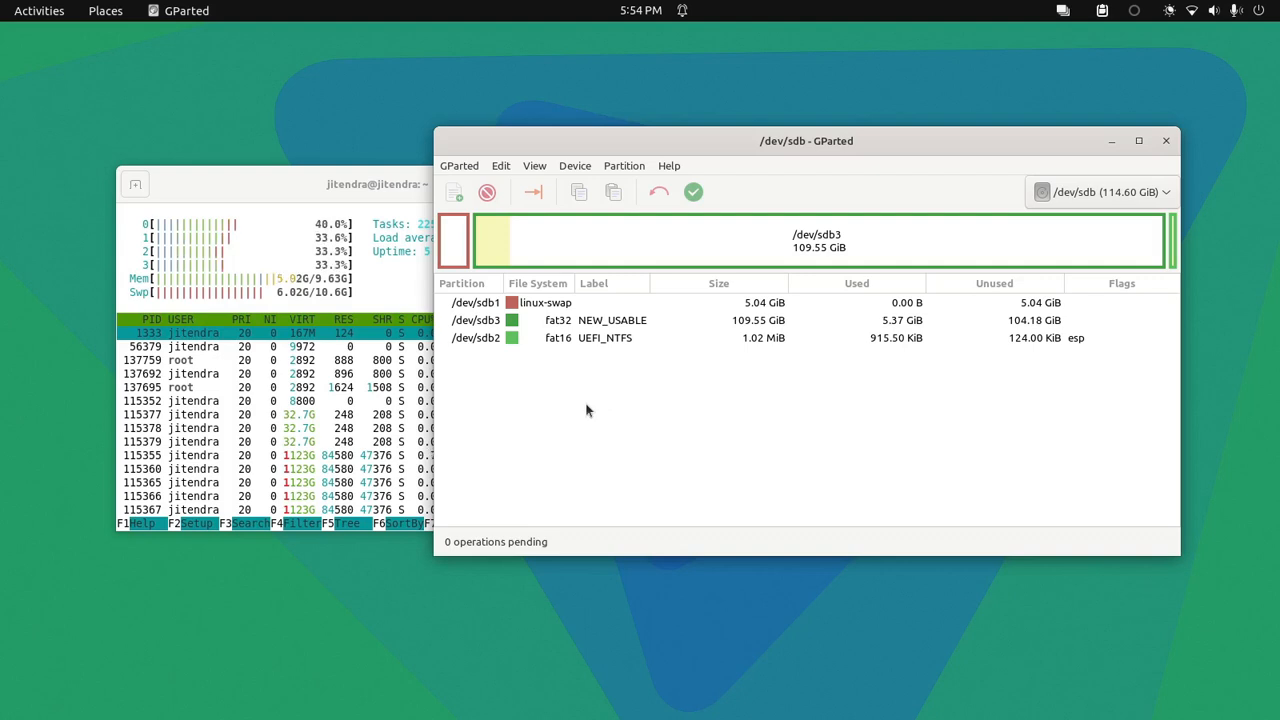
click(350, 318)
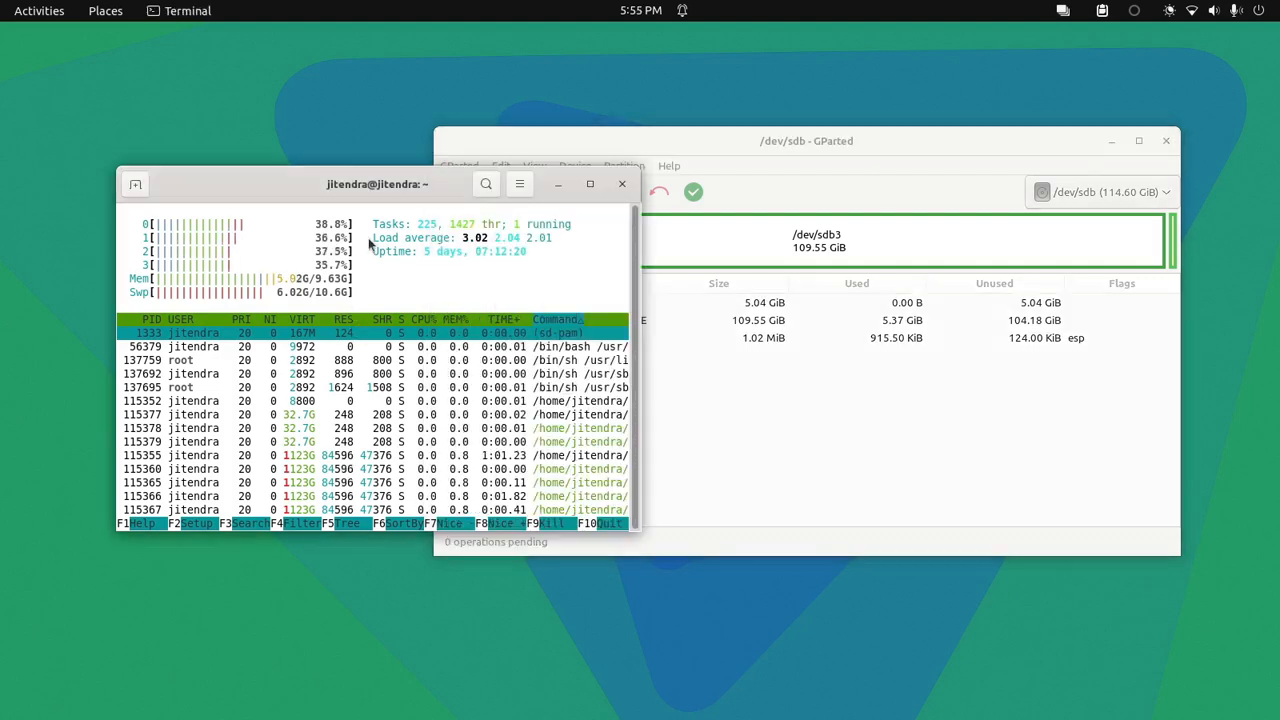
click(557, 183)
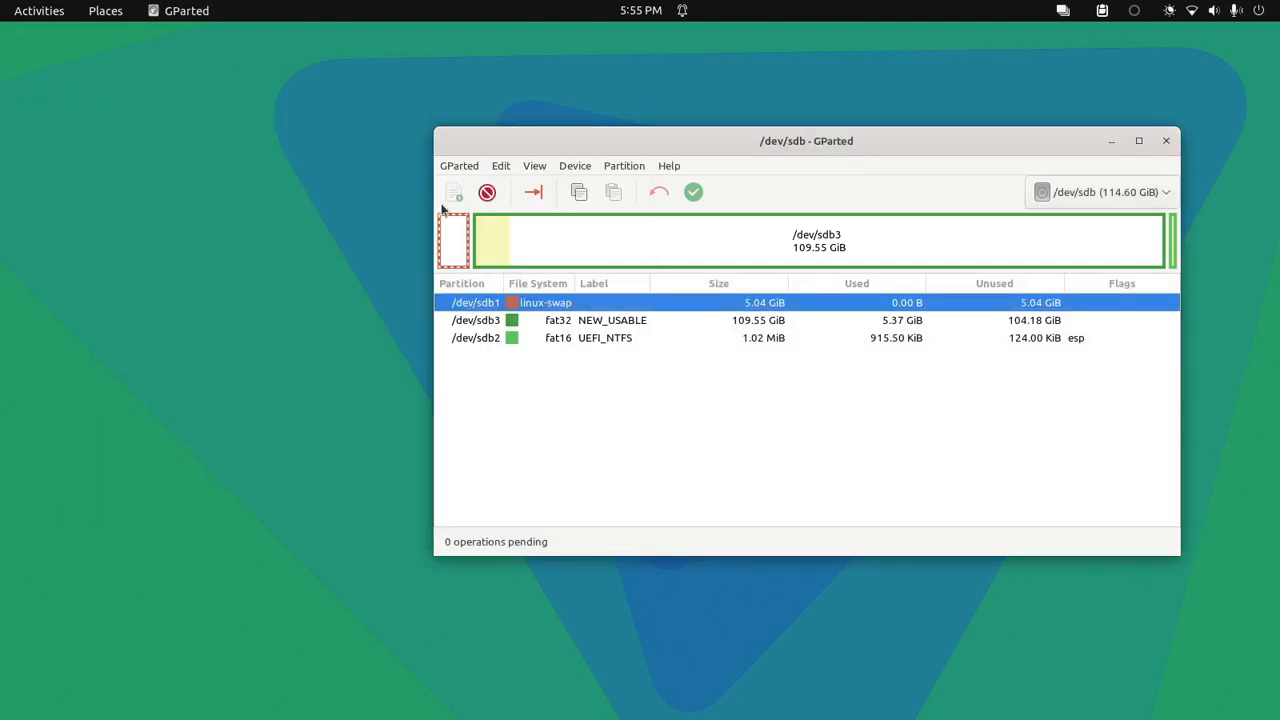
- Widen the GParted window and set the boot flag on the linux-swap partition /dev/sdb1
drag(421, 206, 297, 212)
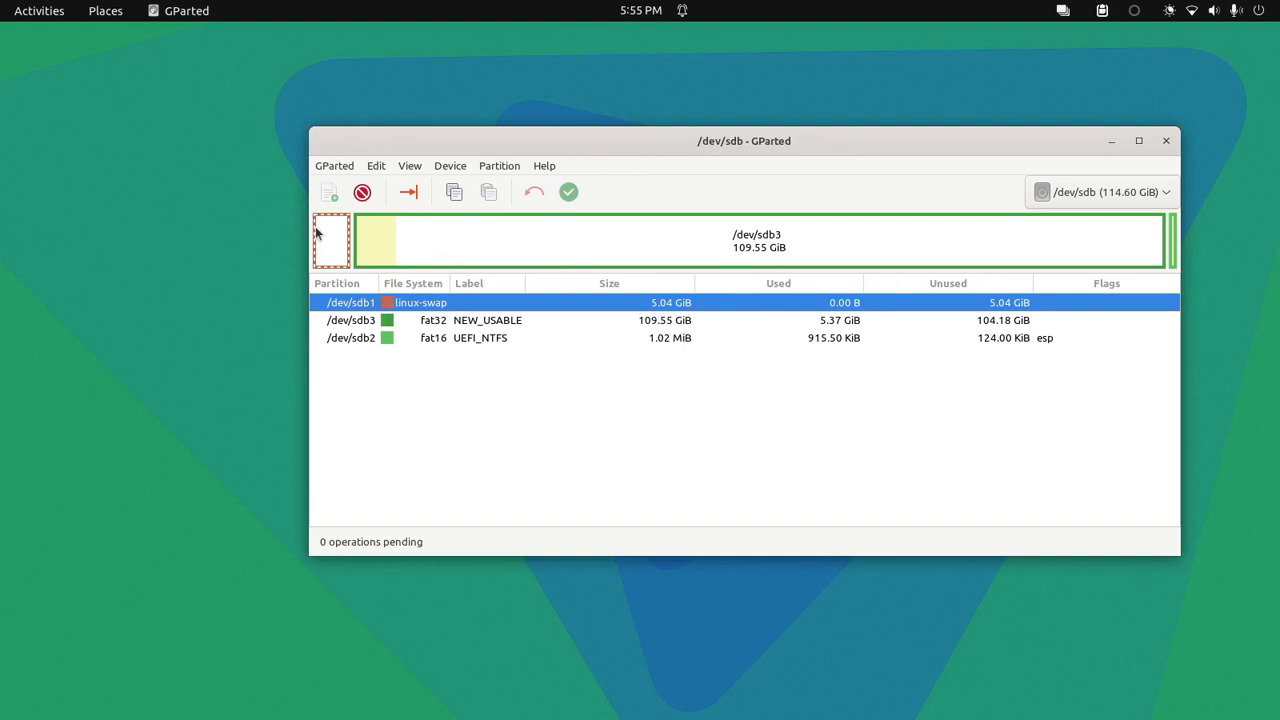
right_click(316, 232)
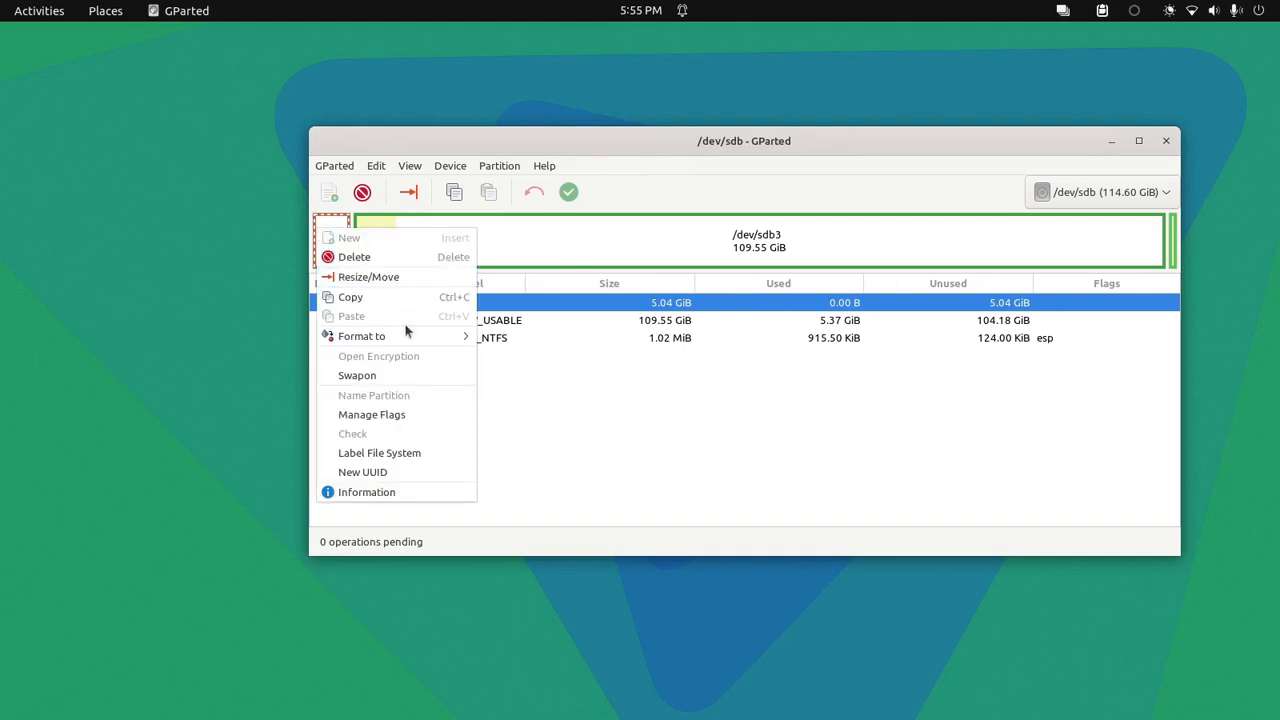
click(388, 413)
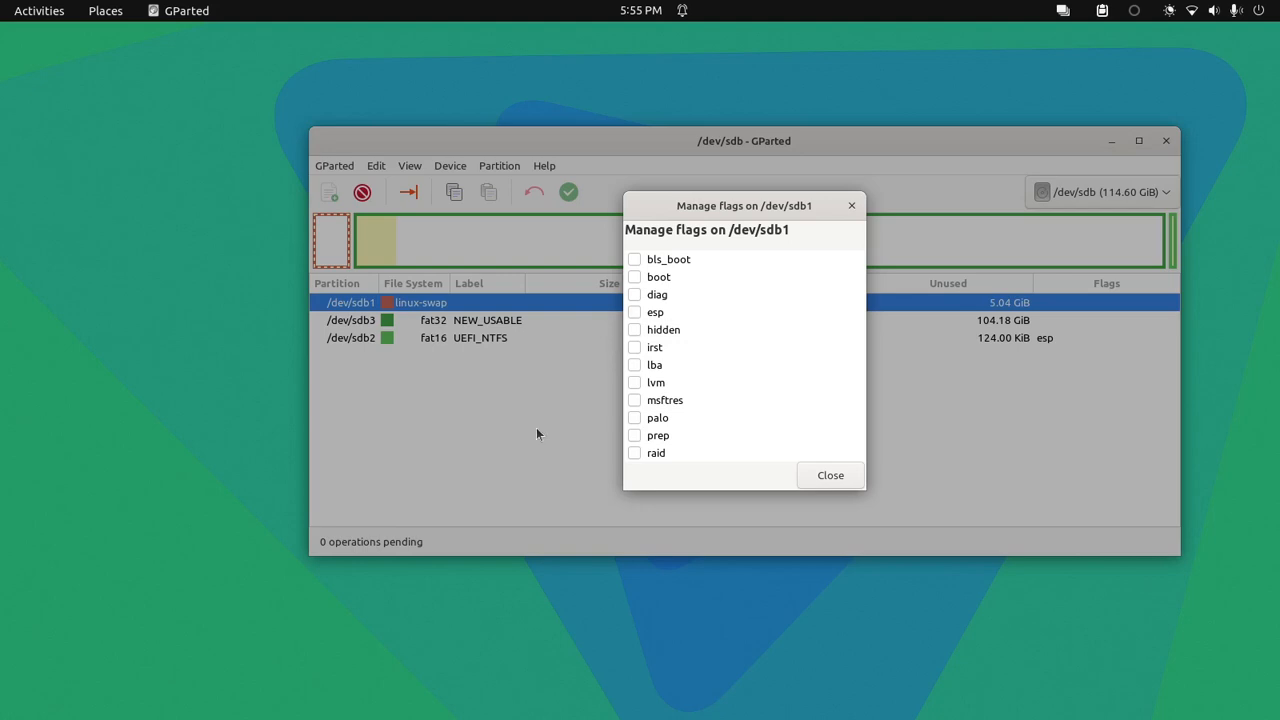
click(634, 277)
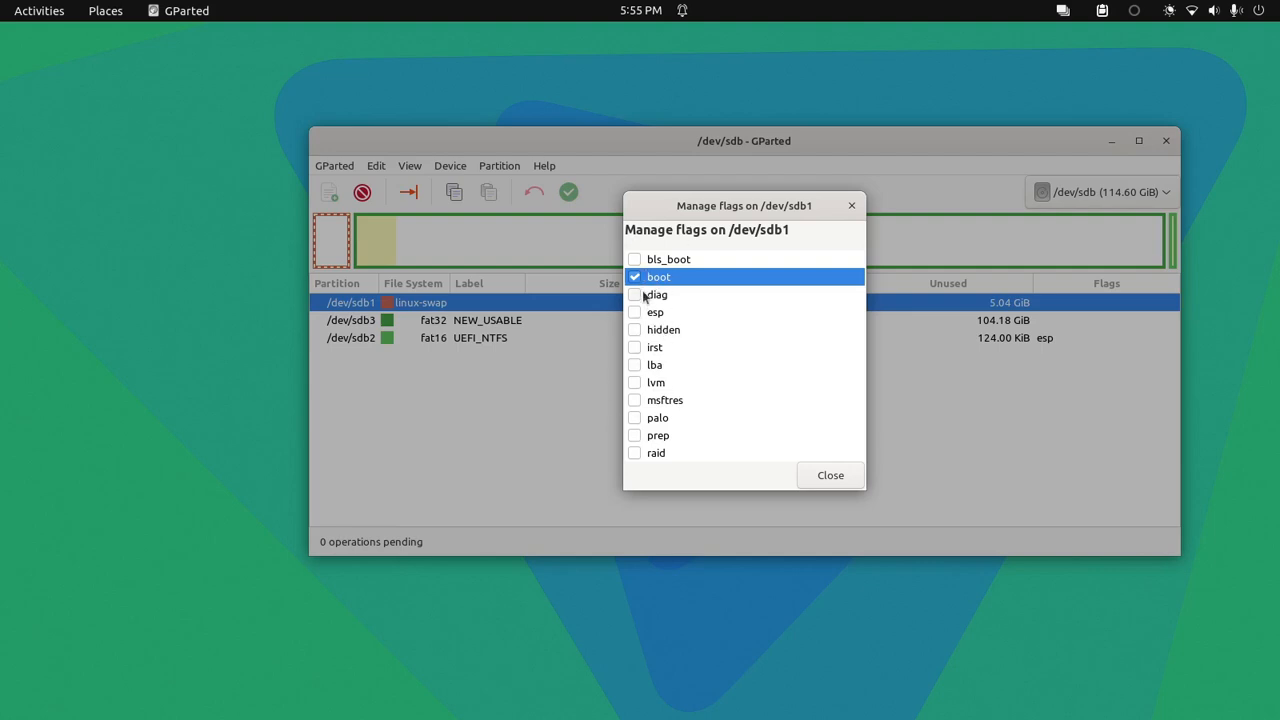
click(829, 477)
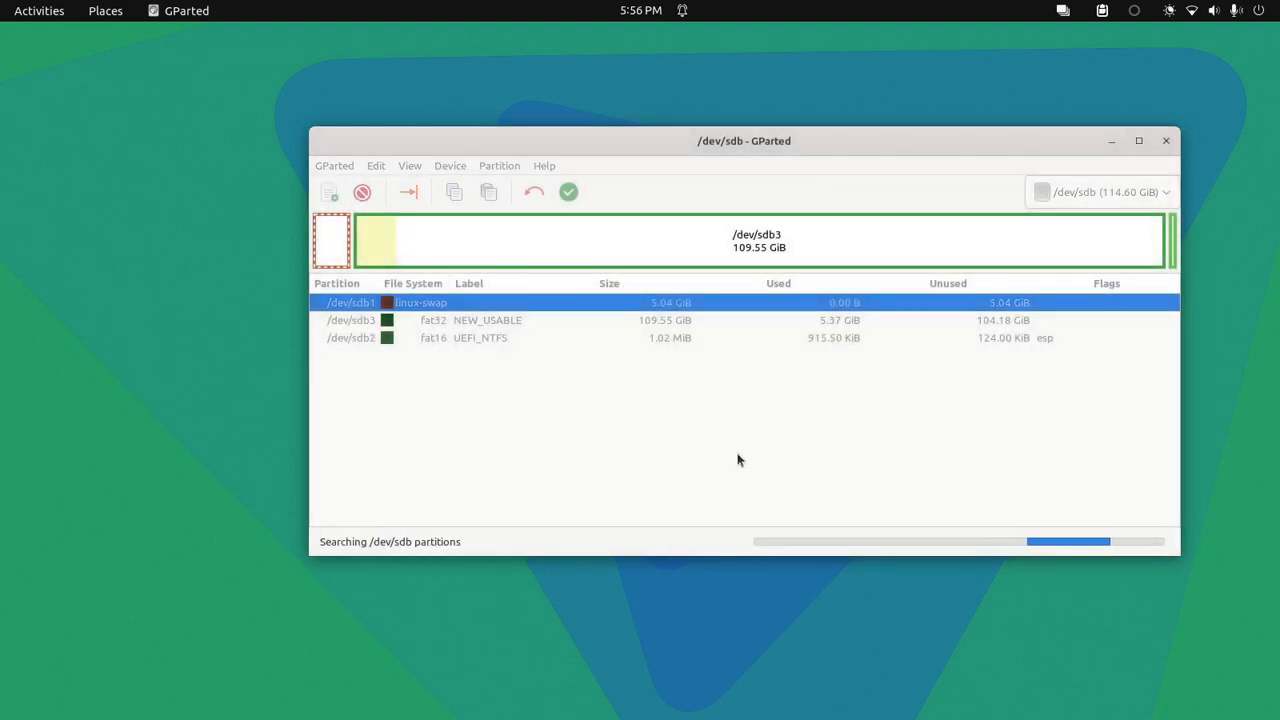
- Refresh the devices and view the list of available disks, keeping /dev/sdb selected
click(330, 234)
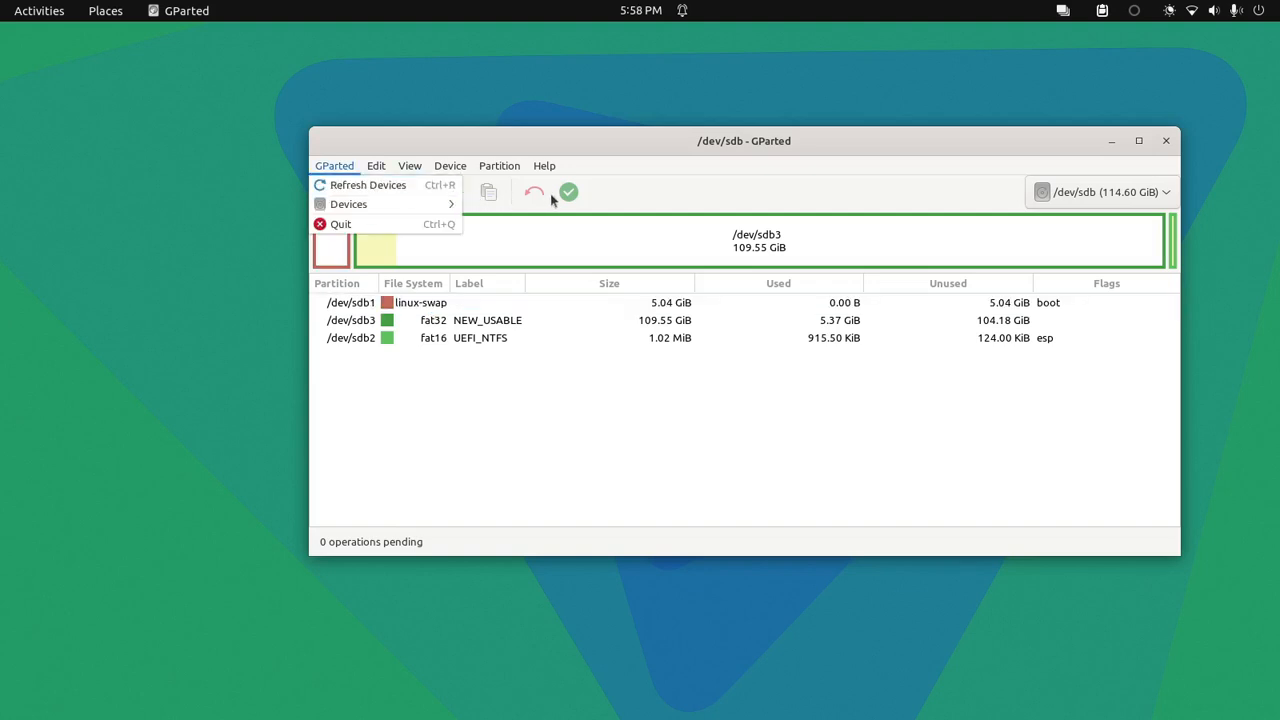
click(1047, 193)
click(1047, 193)
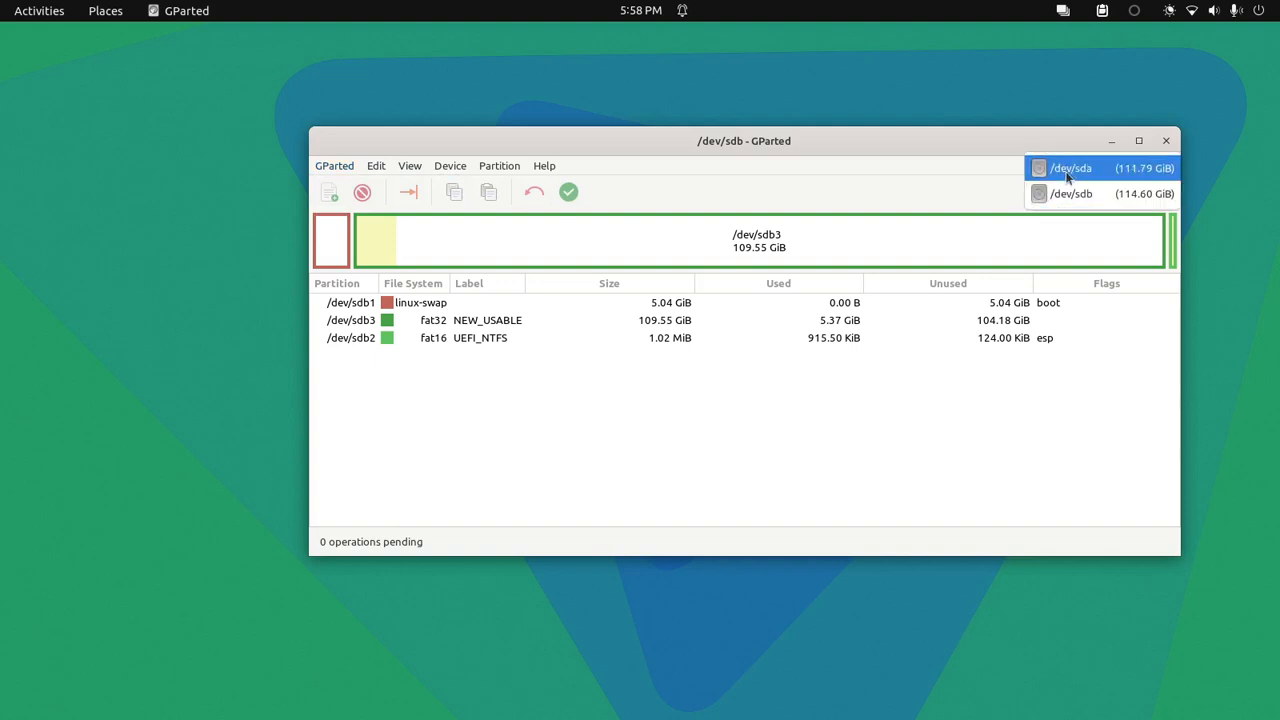
click(352, 167)
click(350, 168)
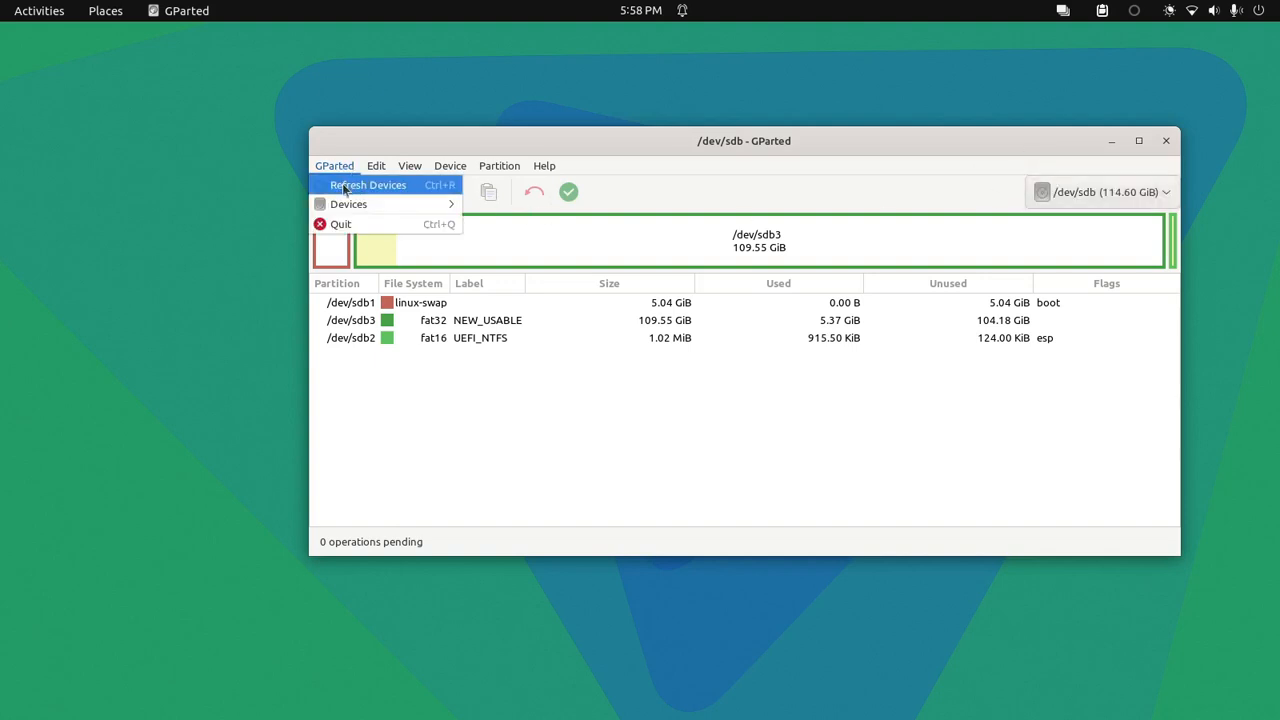
click(344, 188)
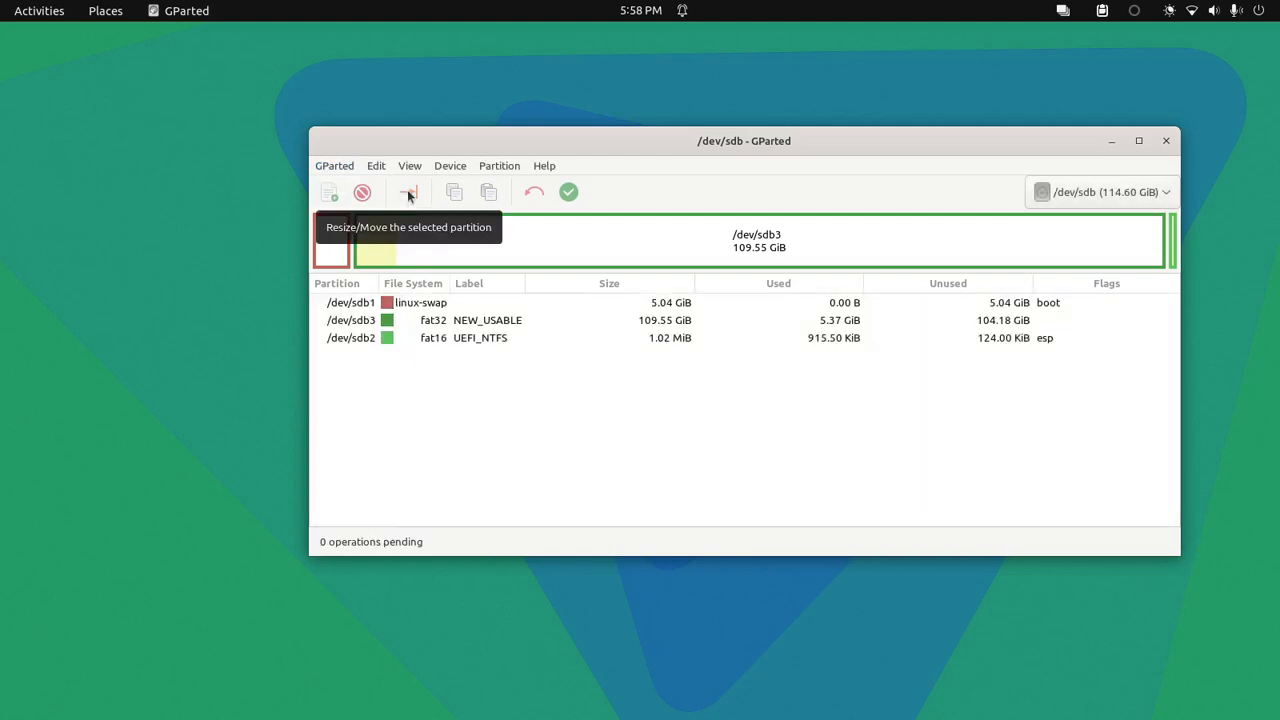
click(1100, 192)
click(1100, 192)
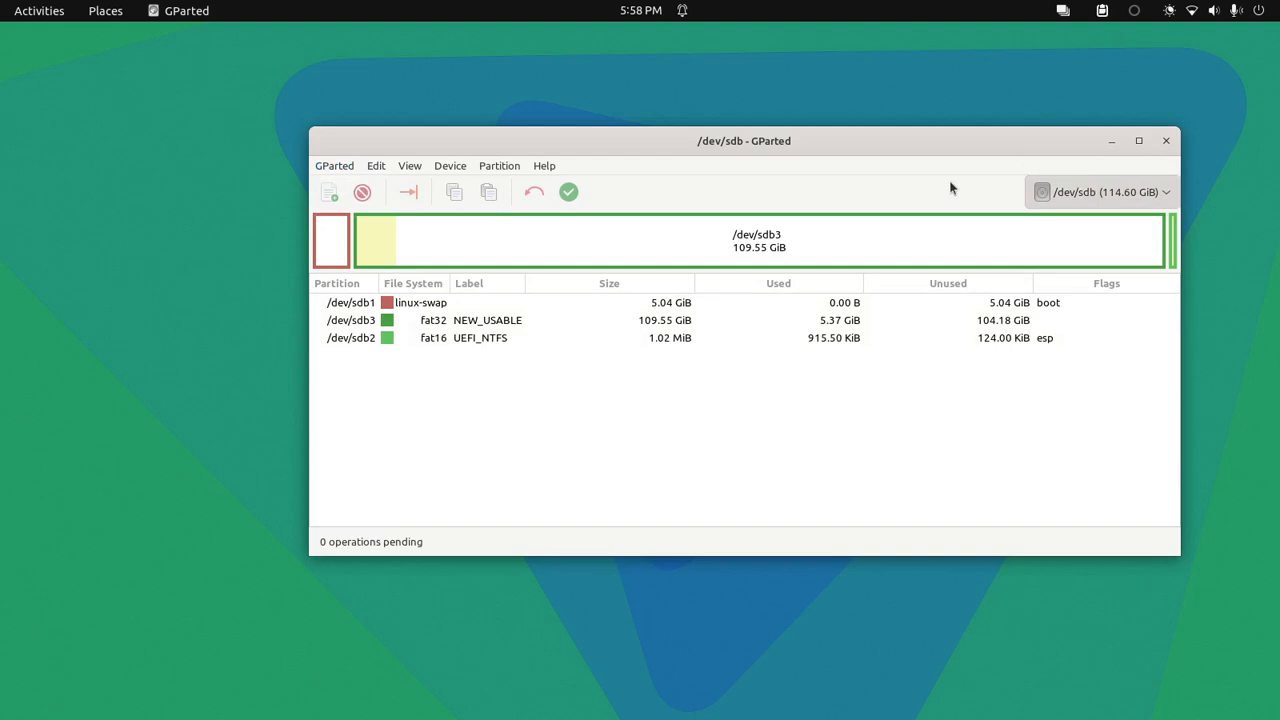
- Show the Device Information for /dev/sdb and examine its model, size and partition table type
click(369, 167)
mouse_move(421, 169)
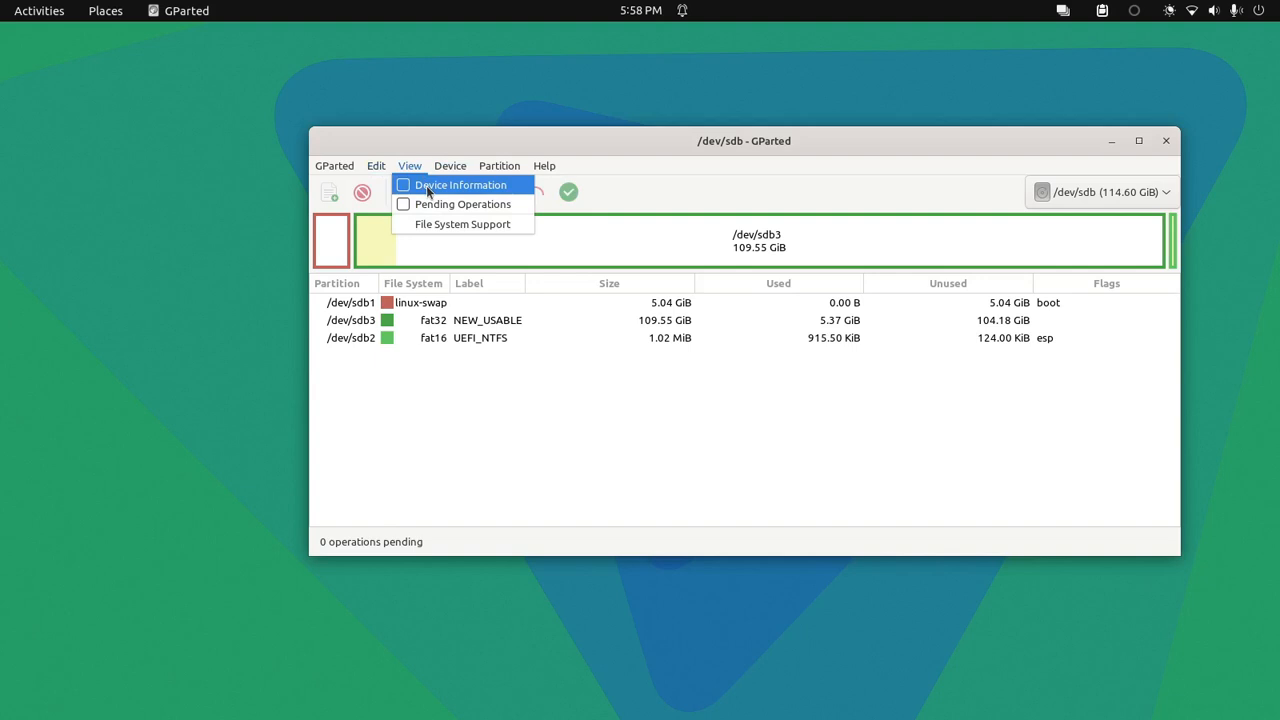
click(428, 190)
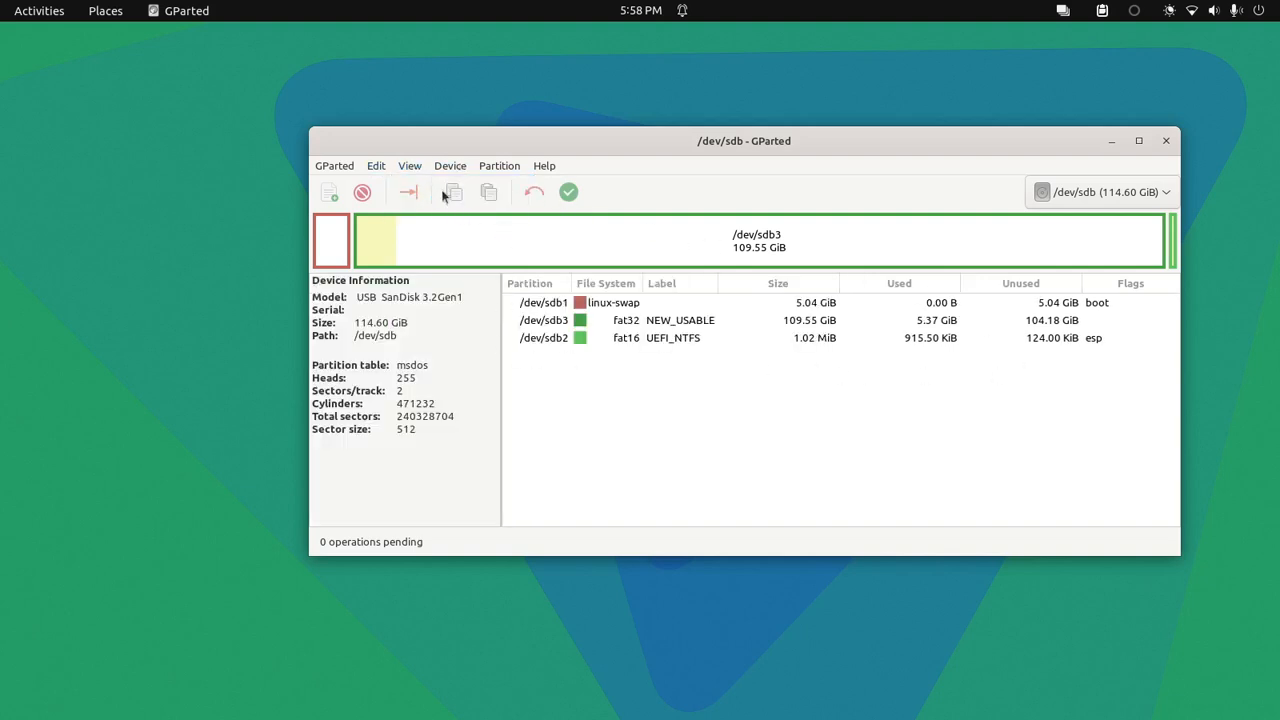
drag(387, 298, 404, 321)
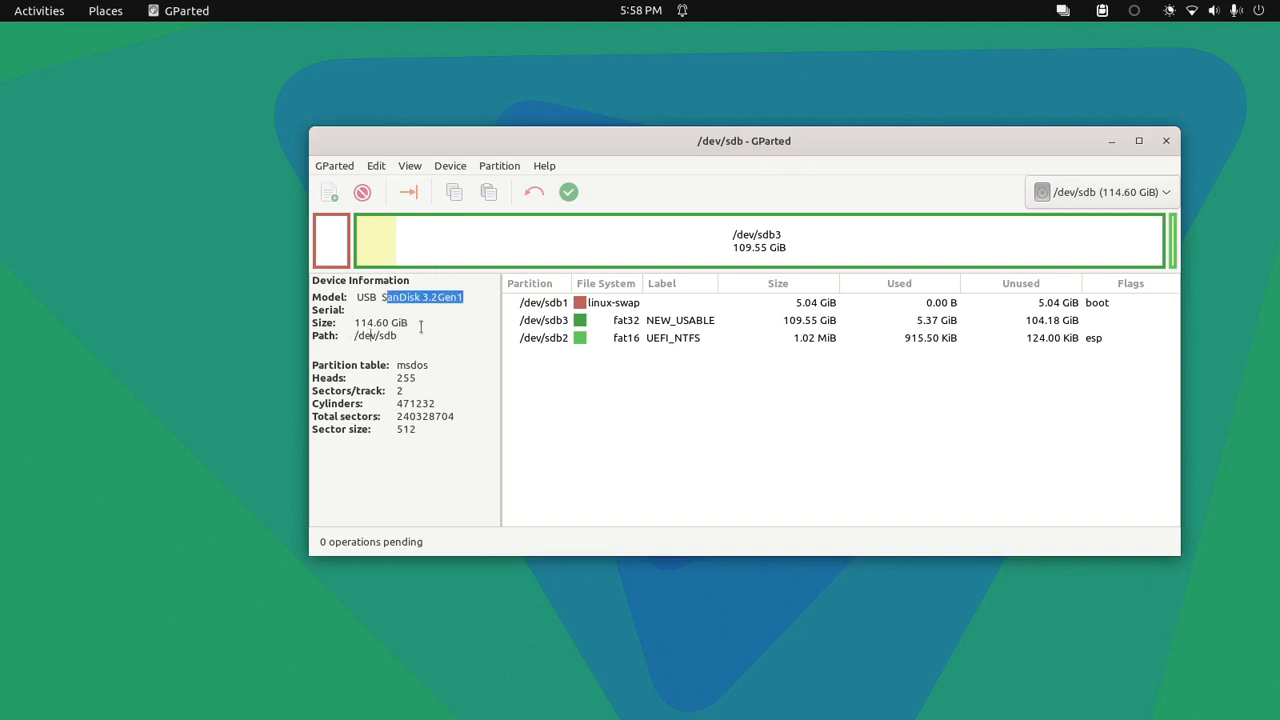
drag(433, 365, 395, 366)
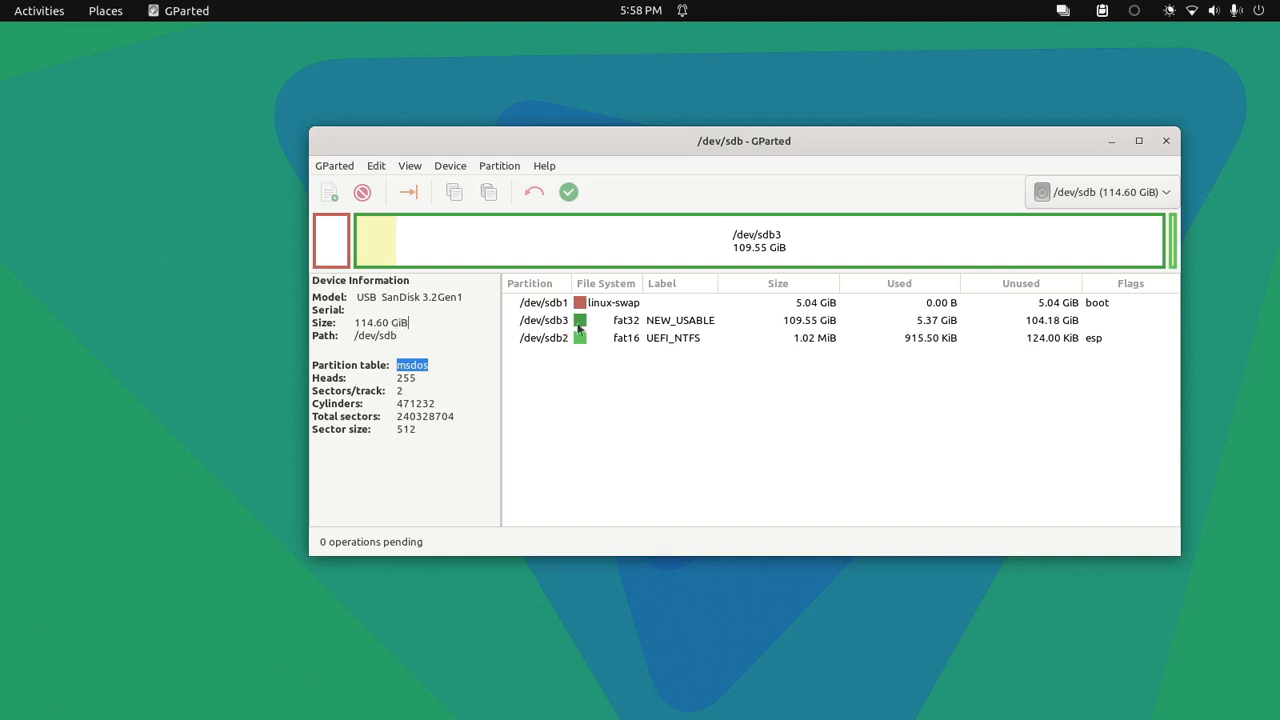
- Switch to the /dev/sda disk and examine its partition table type in the device information
click(1060, 193)
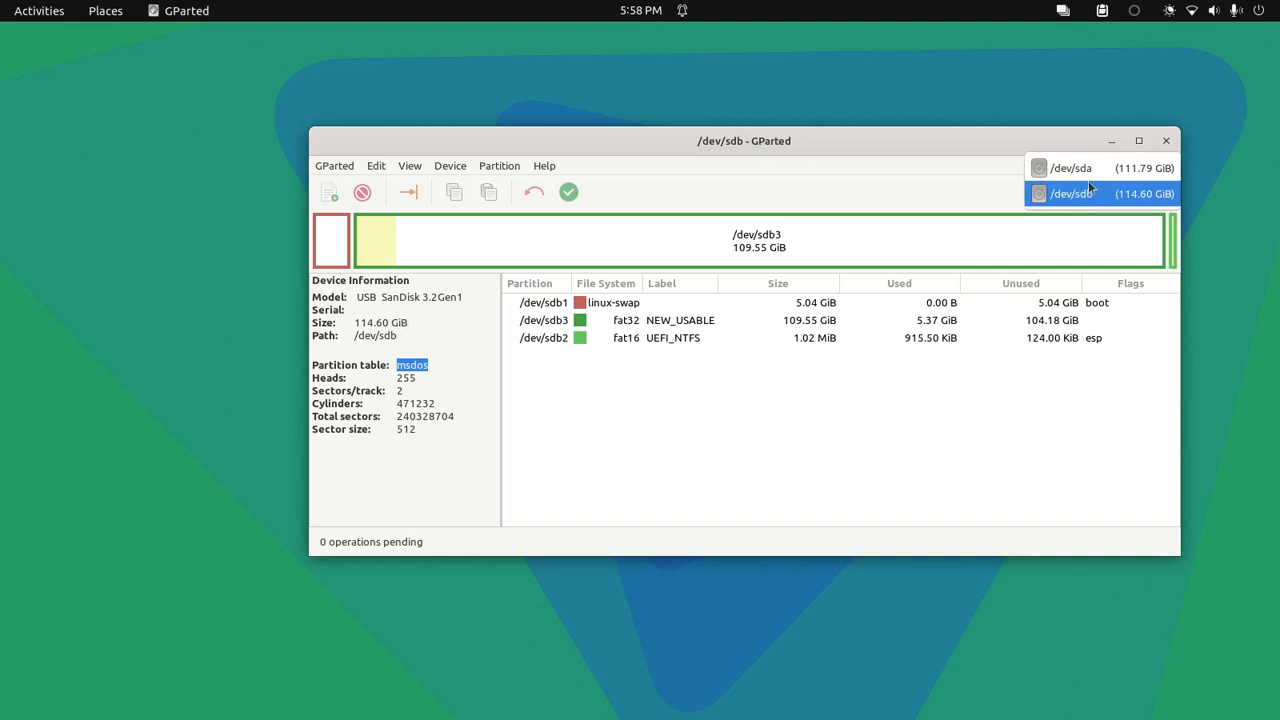
click(1088, 169)
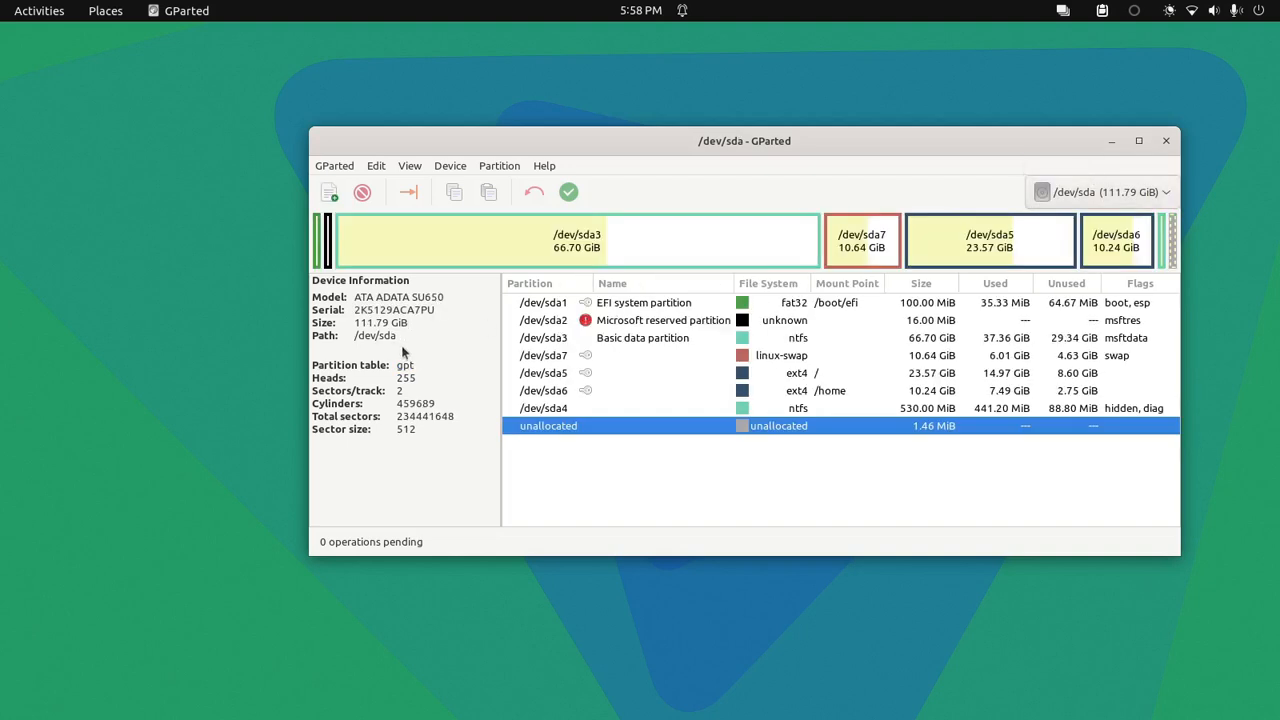
drag(418, 364, 371, 367)
- Hide the Device Information panel and switch back to the /dev/sdb disk
click(407, 169)
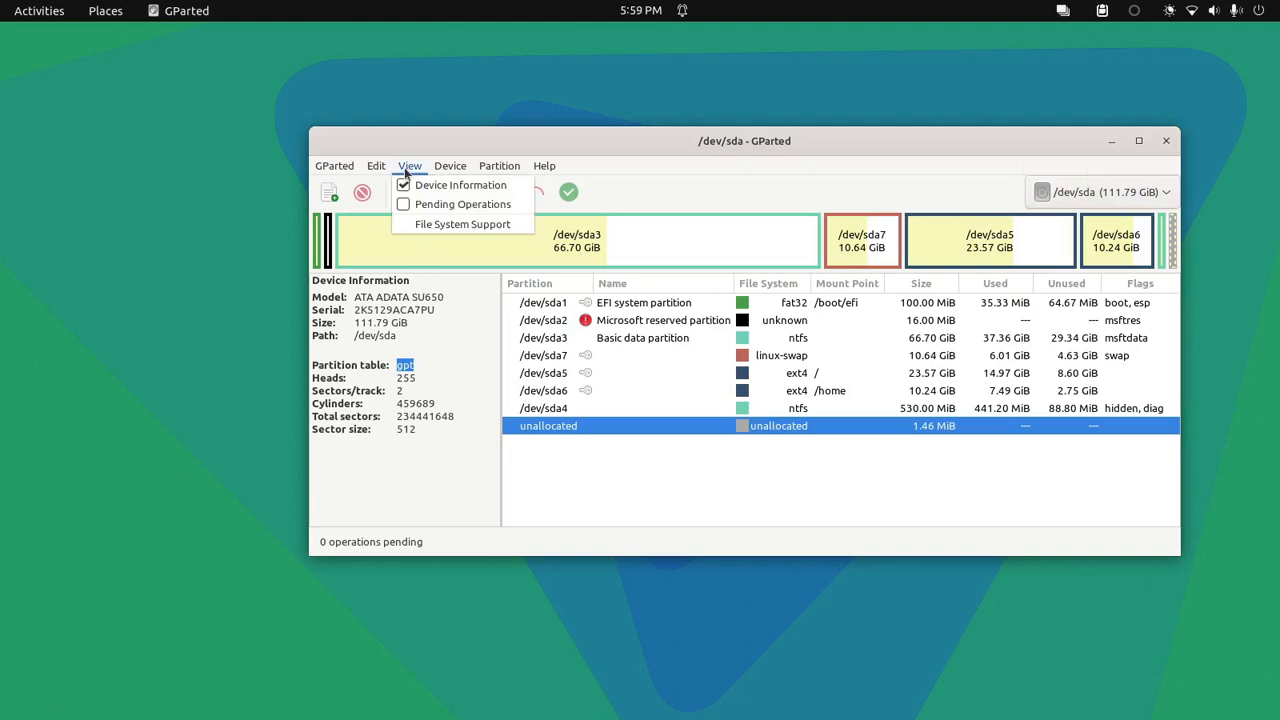
click(405, 187)
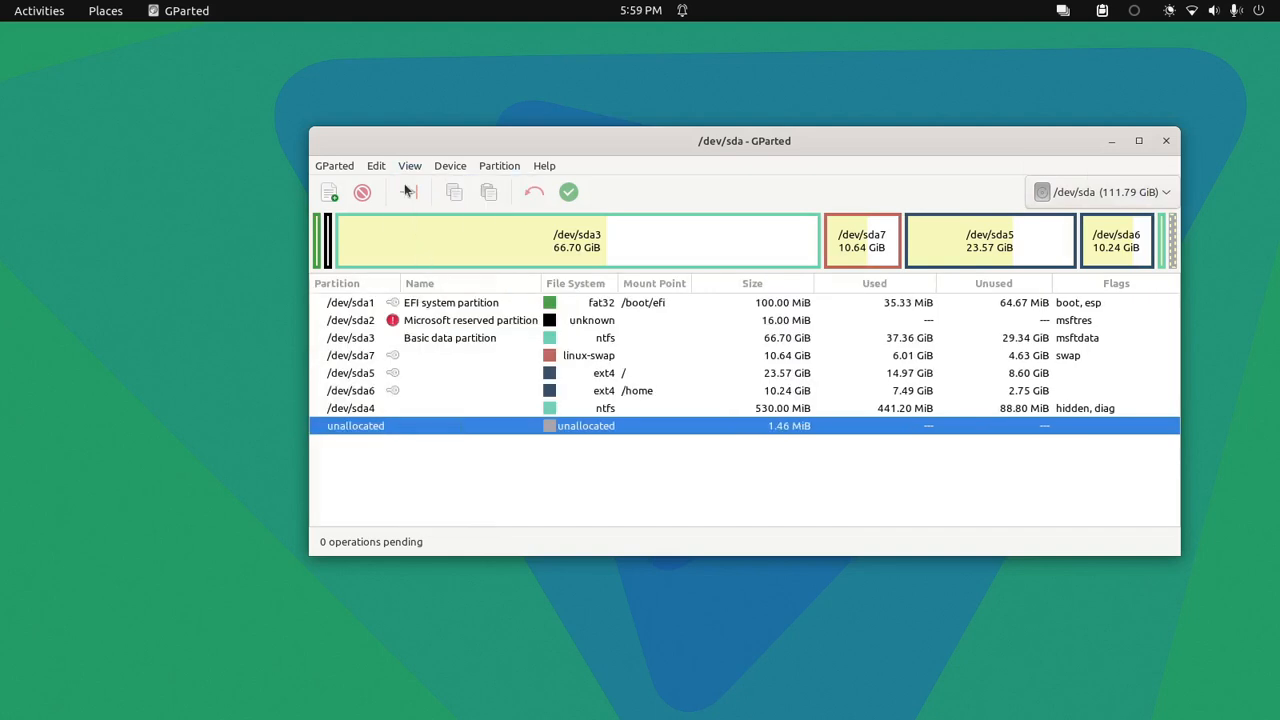
click(447, 166)
mouse_move(489, 172)
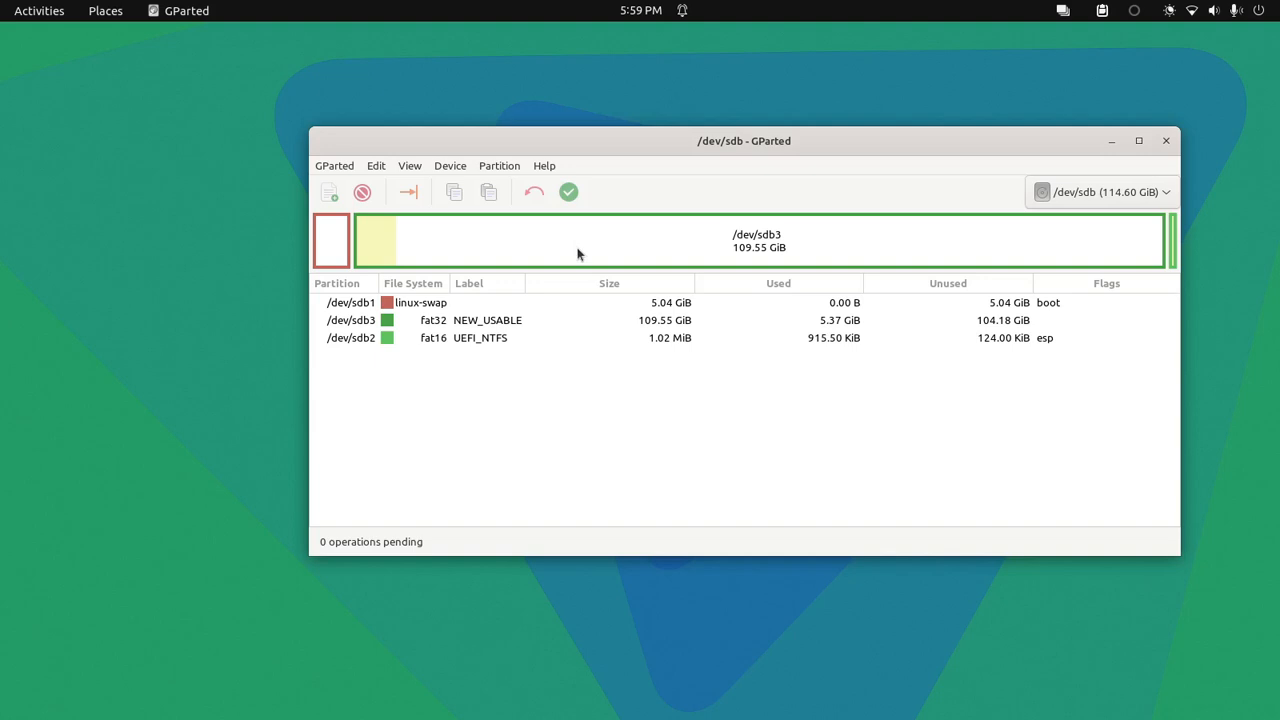
- Delete the linux-swap partition /dev/sdb1 and apply the pending operation to the disk
click(333, 234)
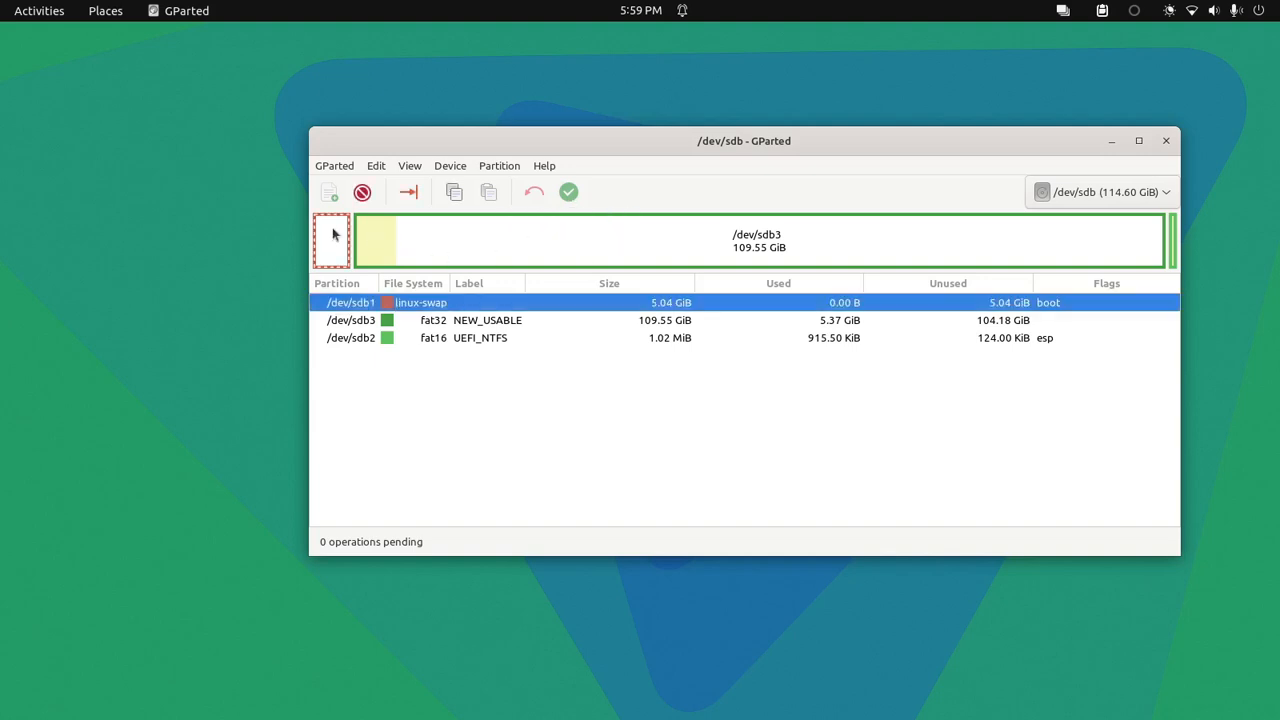
right_click(333, 234)
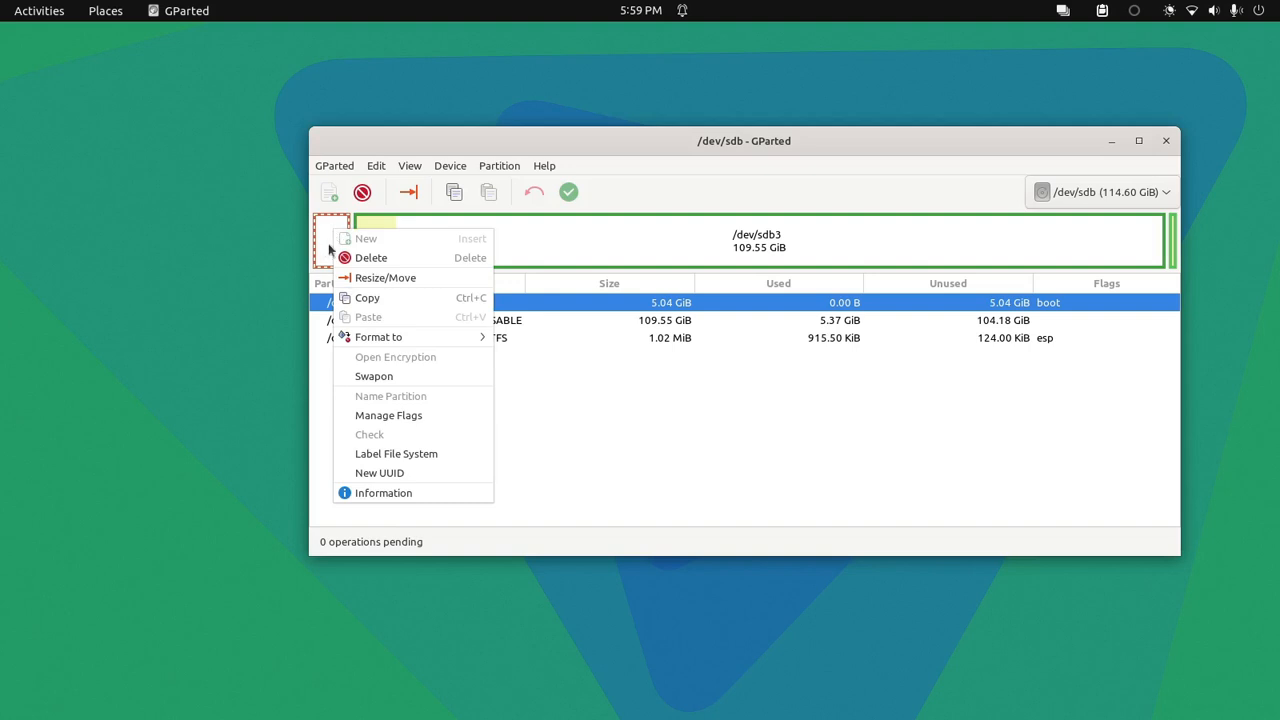
click(360, 258)
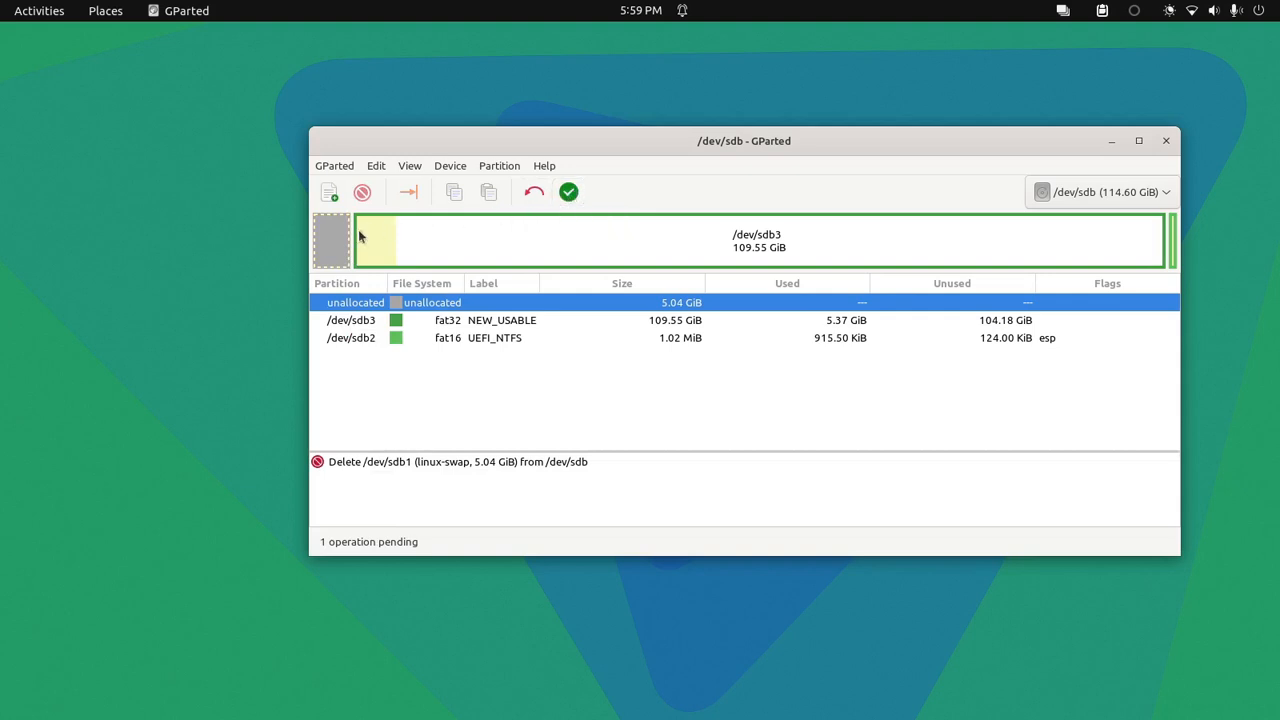
click(576, 190)
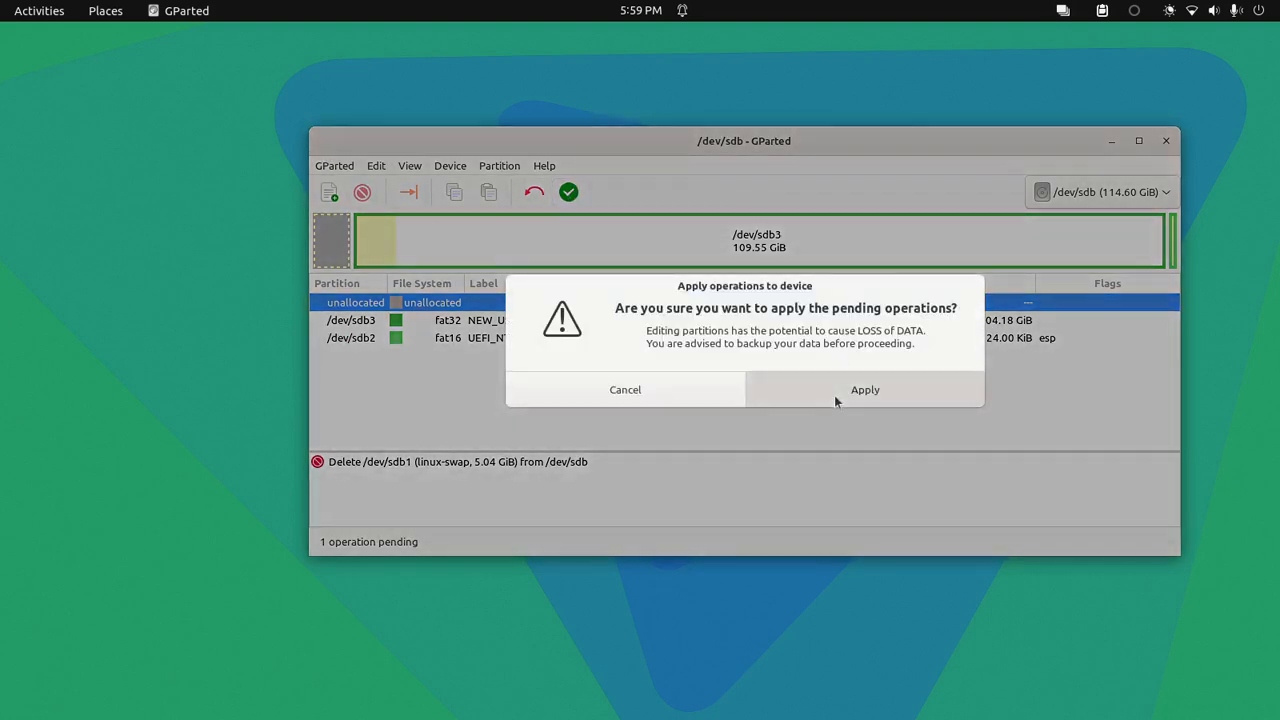
click(834, 395)
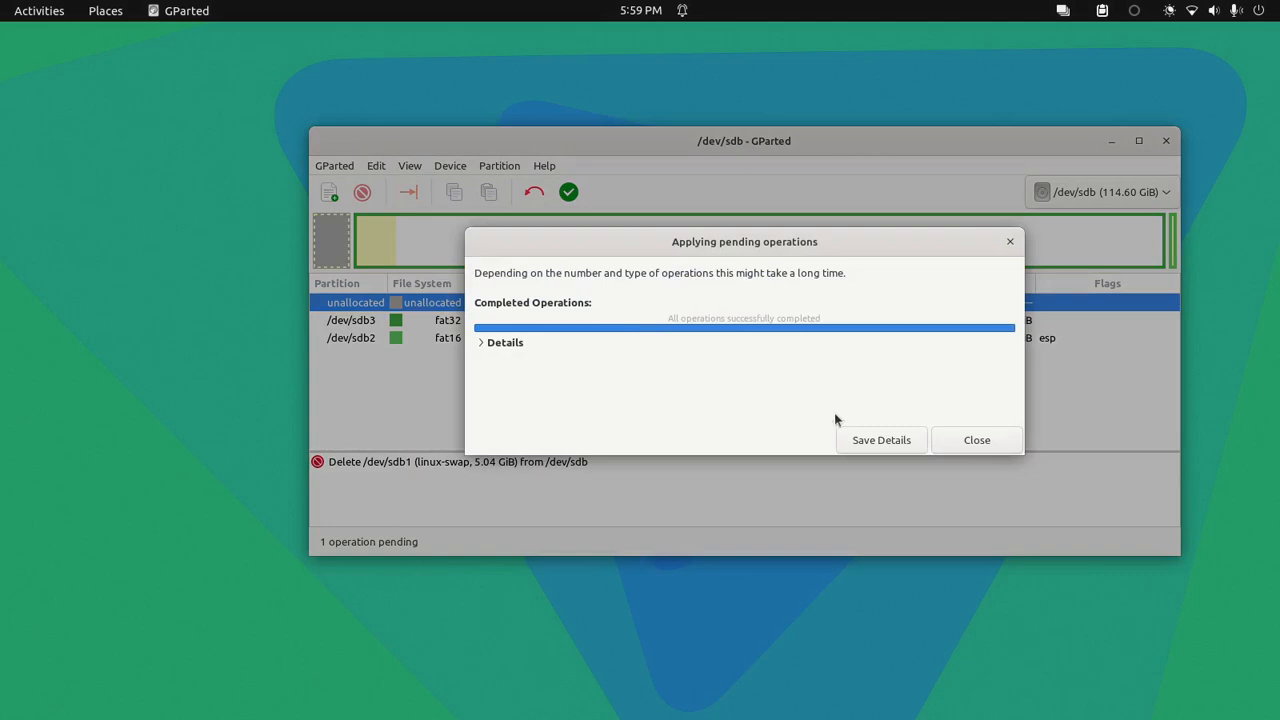
click(993, 441)
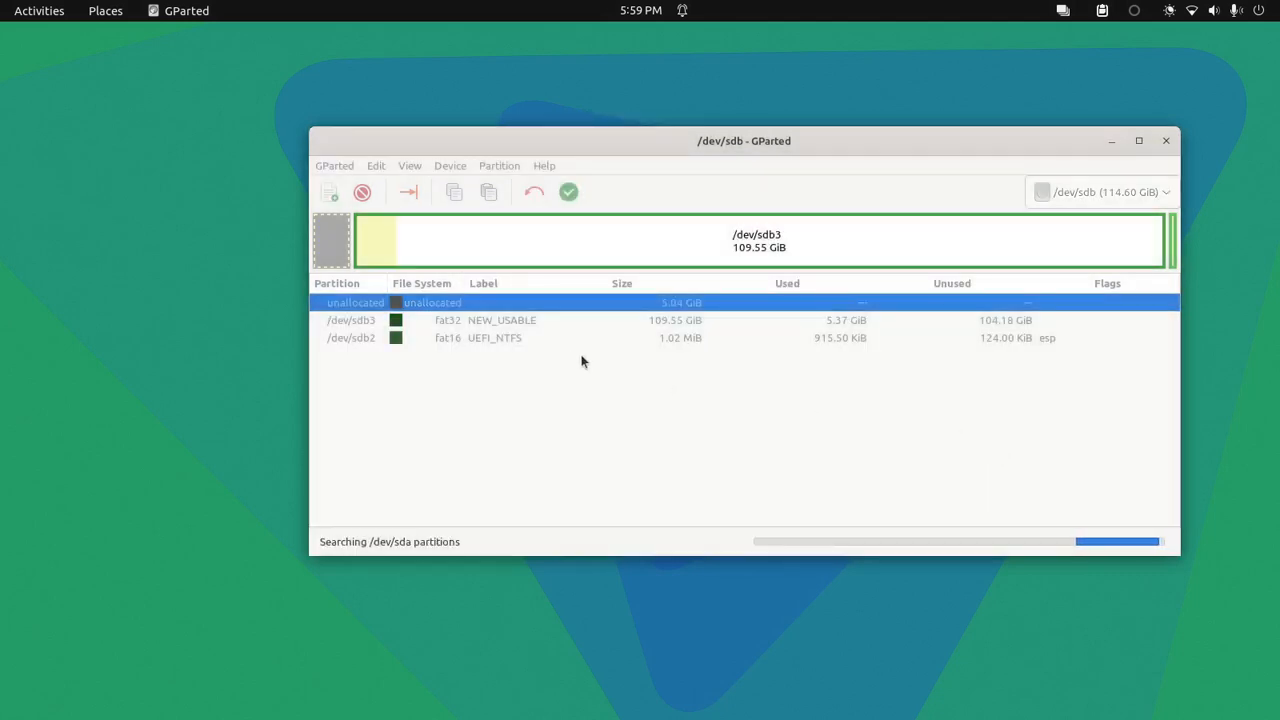
- Delete the fat16 partition /dev/sdb2 labelled UEFI_NTFS and apply the pending operation to the disk
click(975, 262)
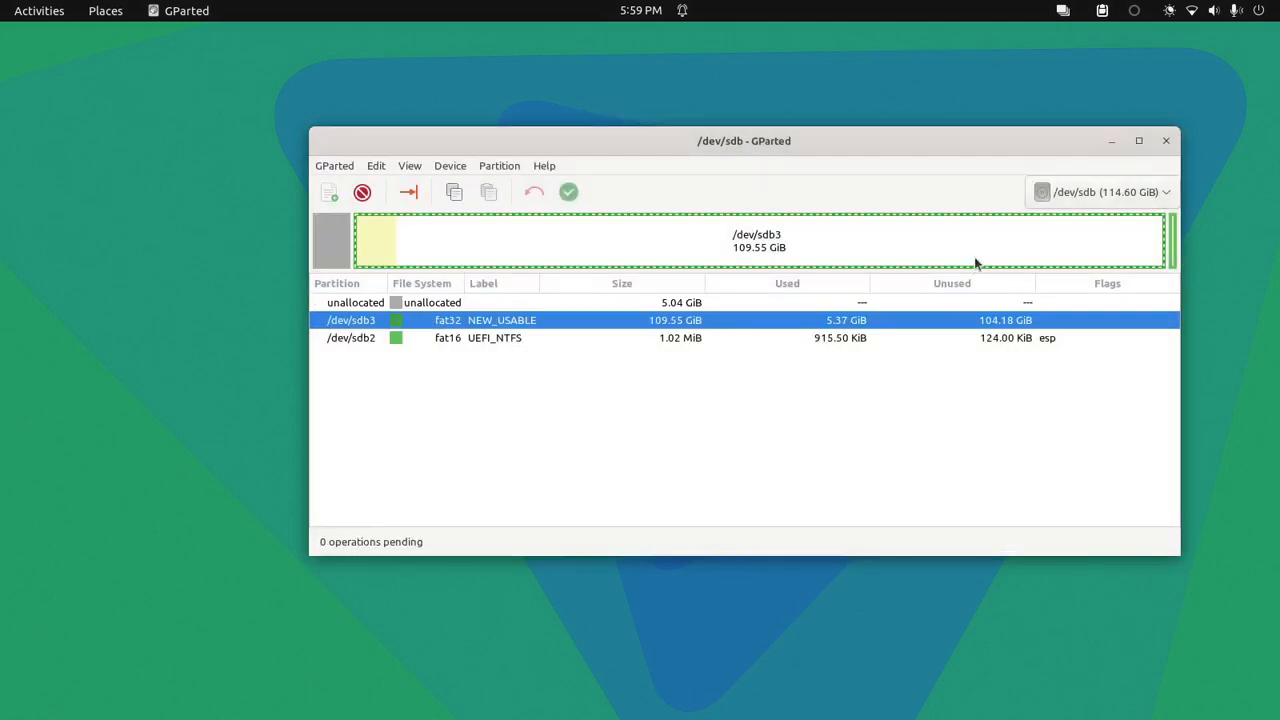
click(1172, 239)
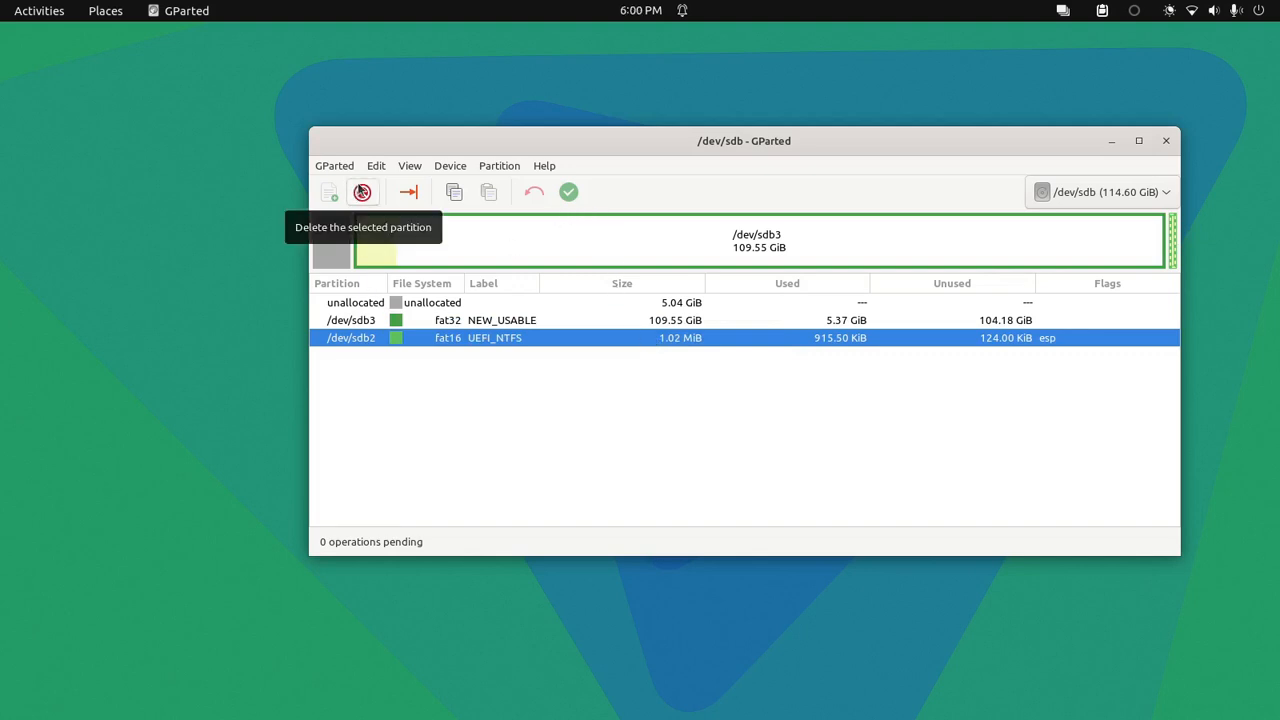
right_click(414, 337)
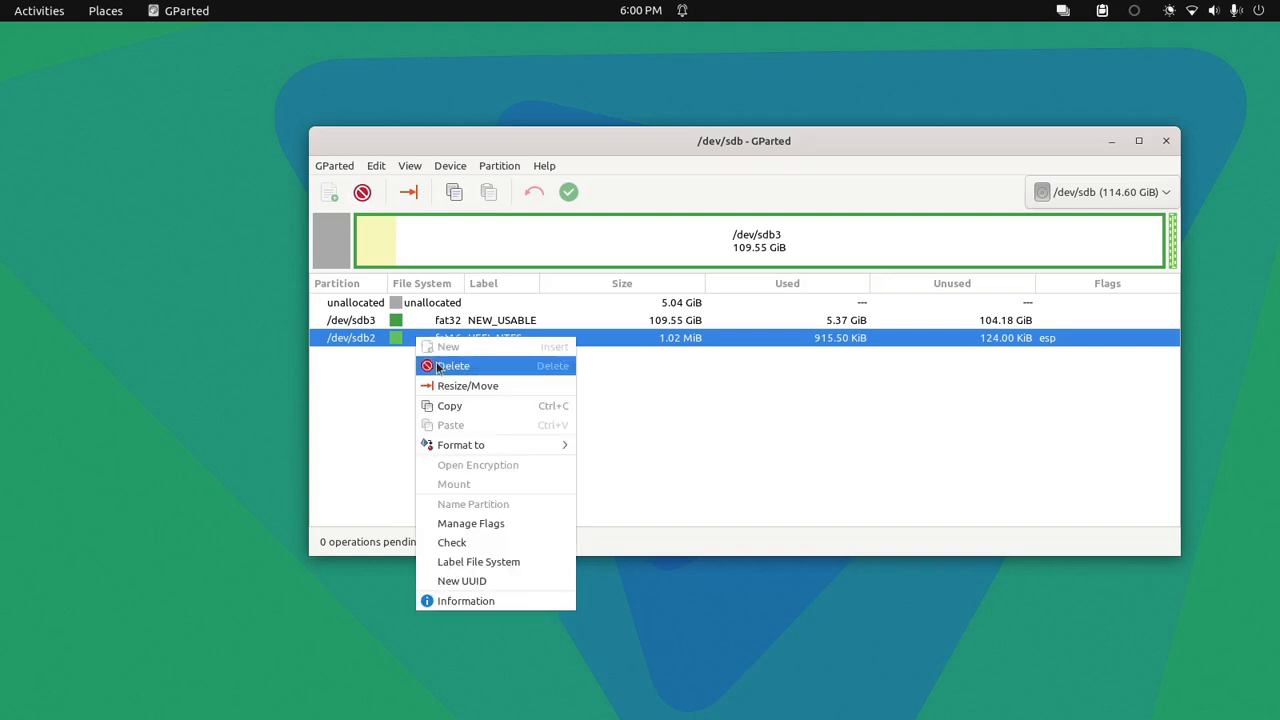
click(440, 366)
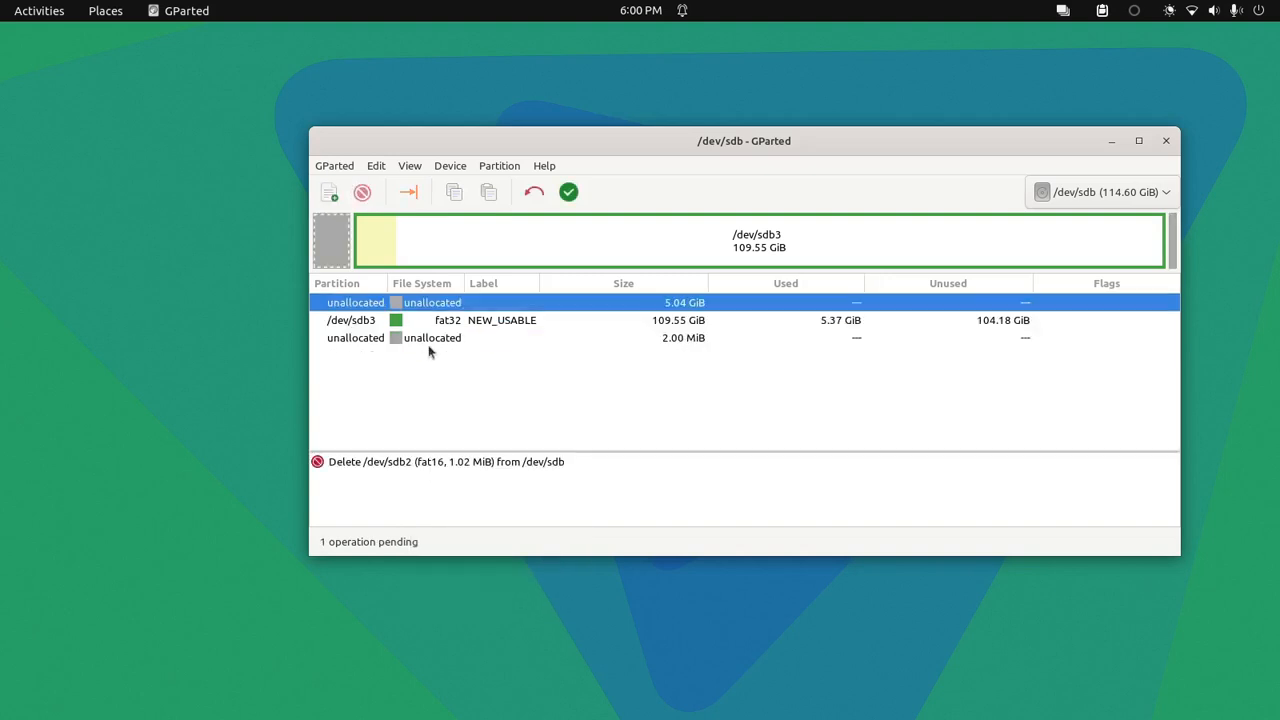
click(577, 195)
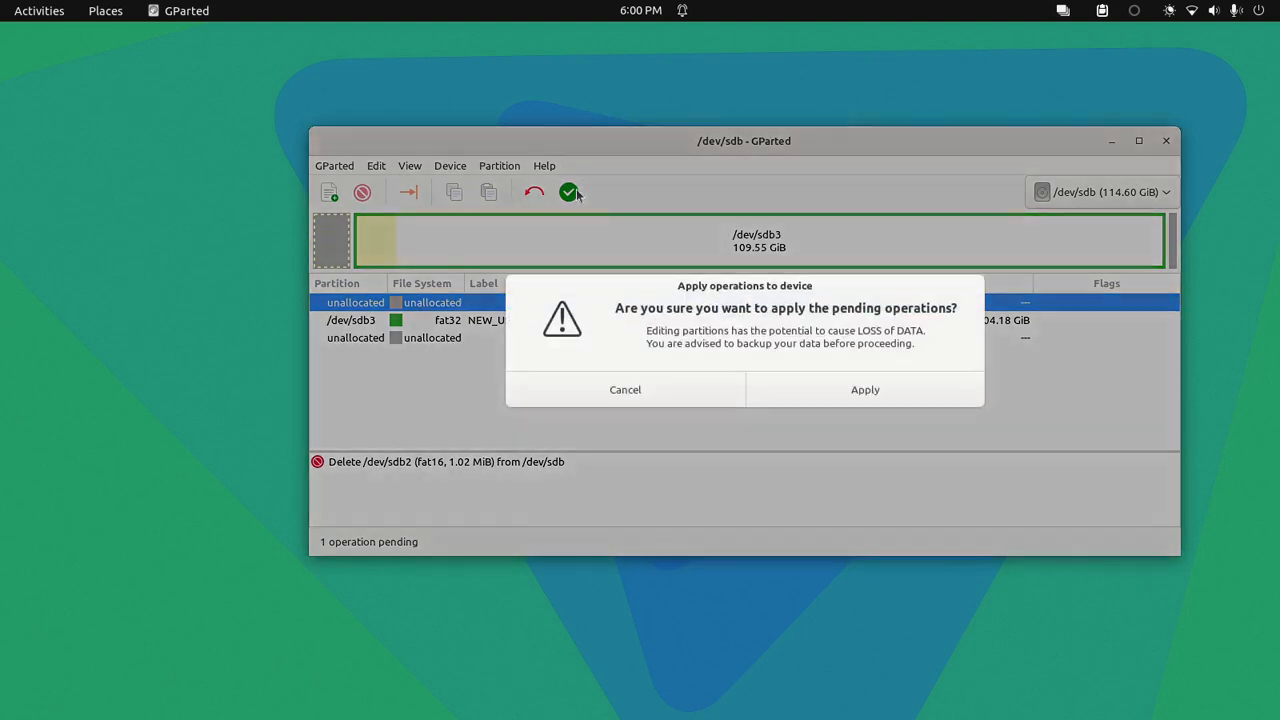
click(822, 398)
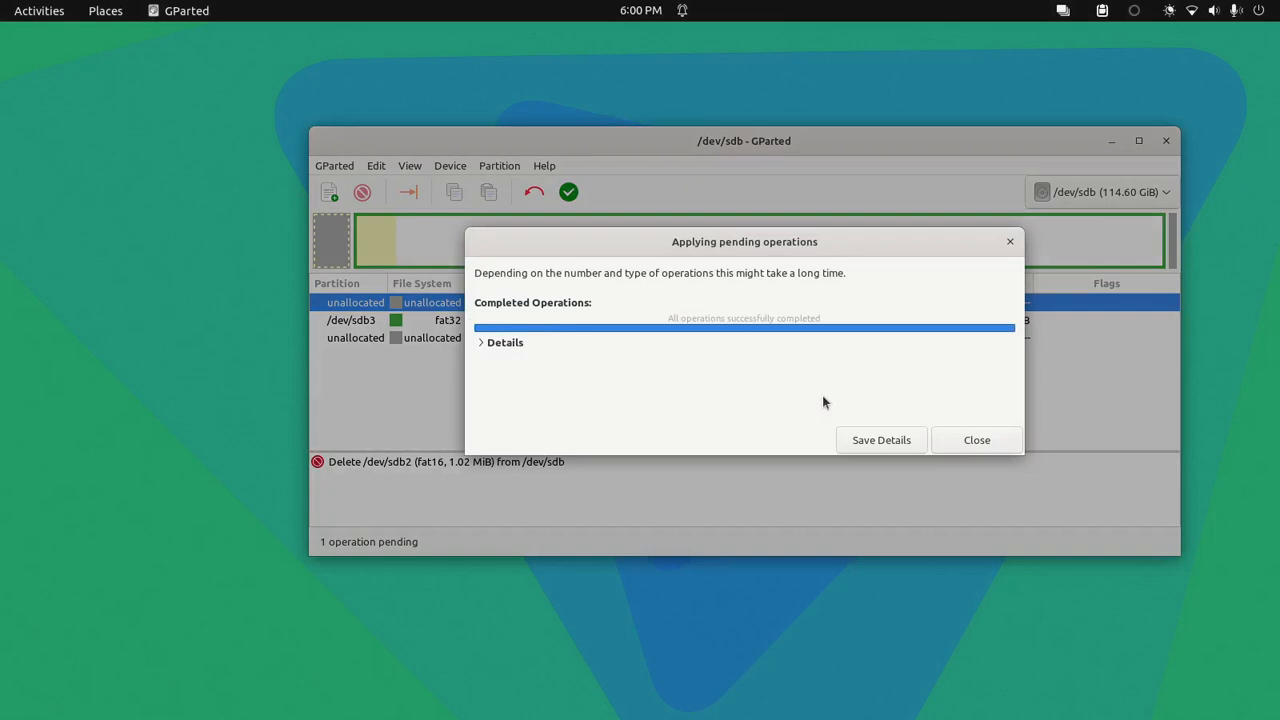
click(960, 440)
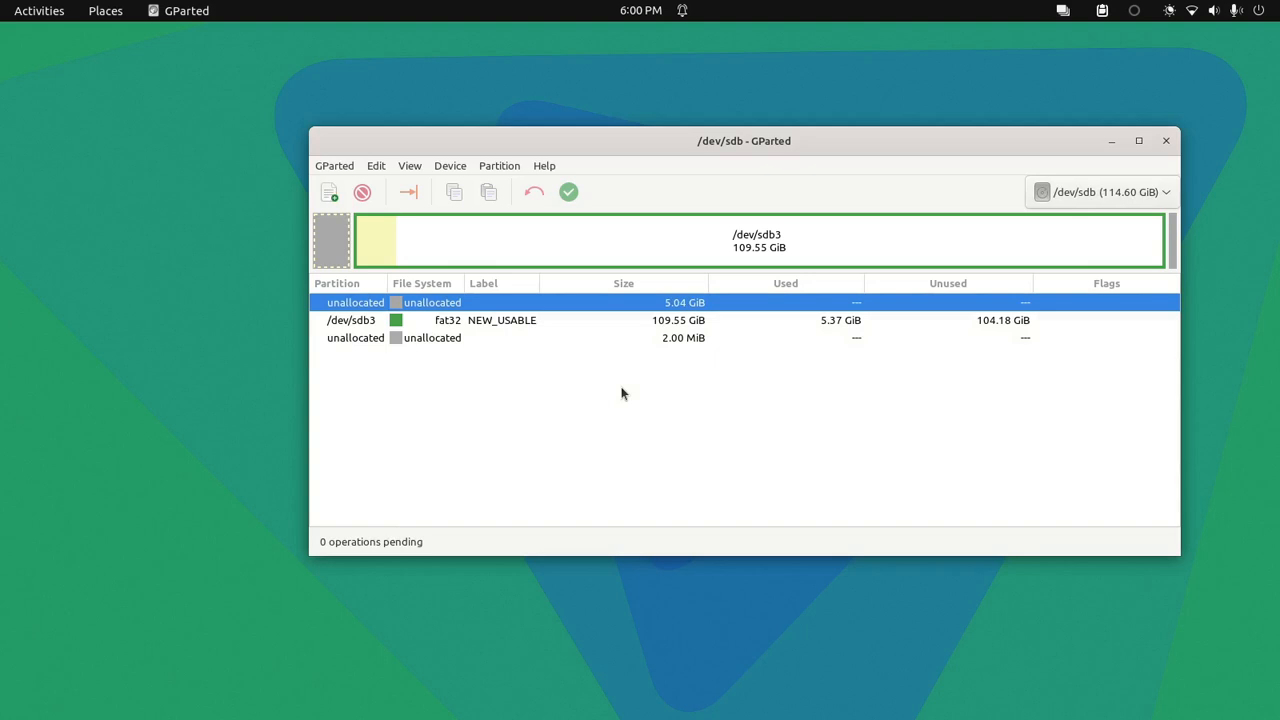
- Queue a shrink of the fat32 partition /dev/sdb3 to 71582 MiB, leaving 40602 MiB free after it
click(669, 325)
click(700, 338)
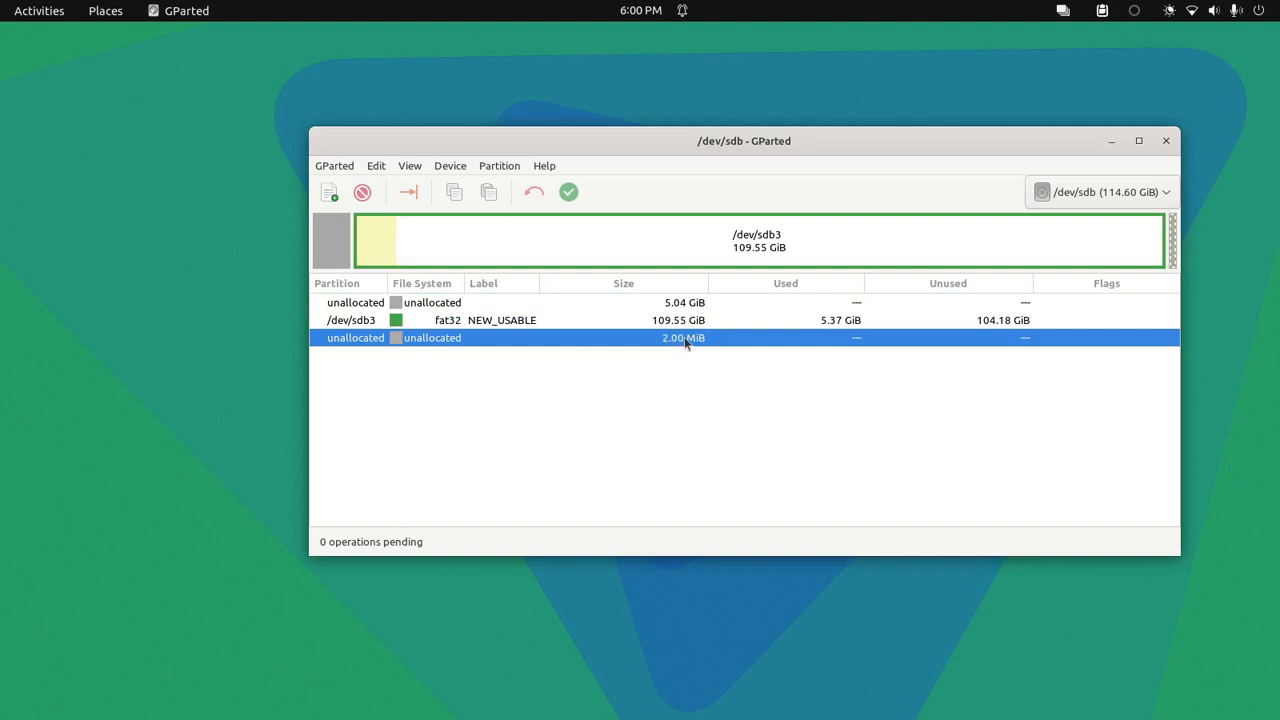
click(620, 325)
right_click(620, 325)
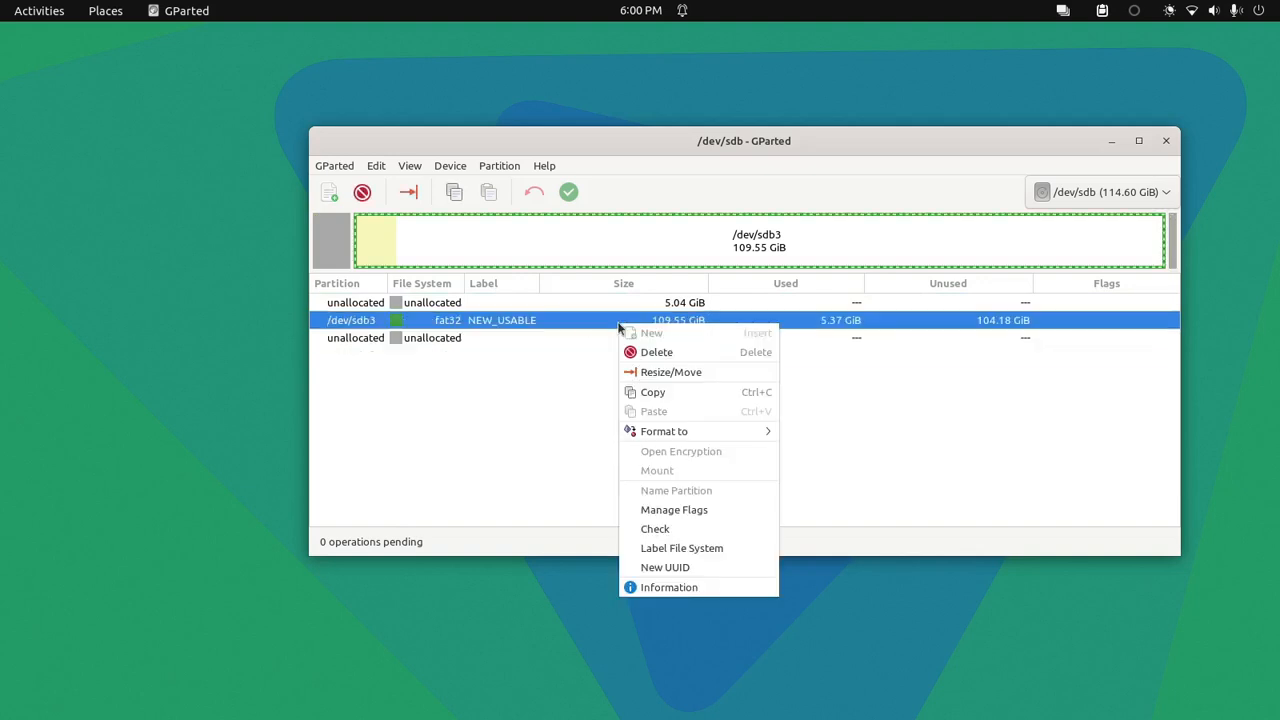
right_click(552, 318)
right_click(552, 318)
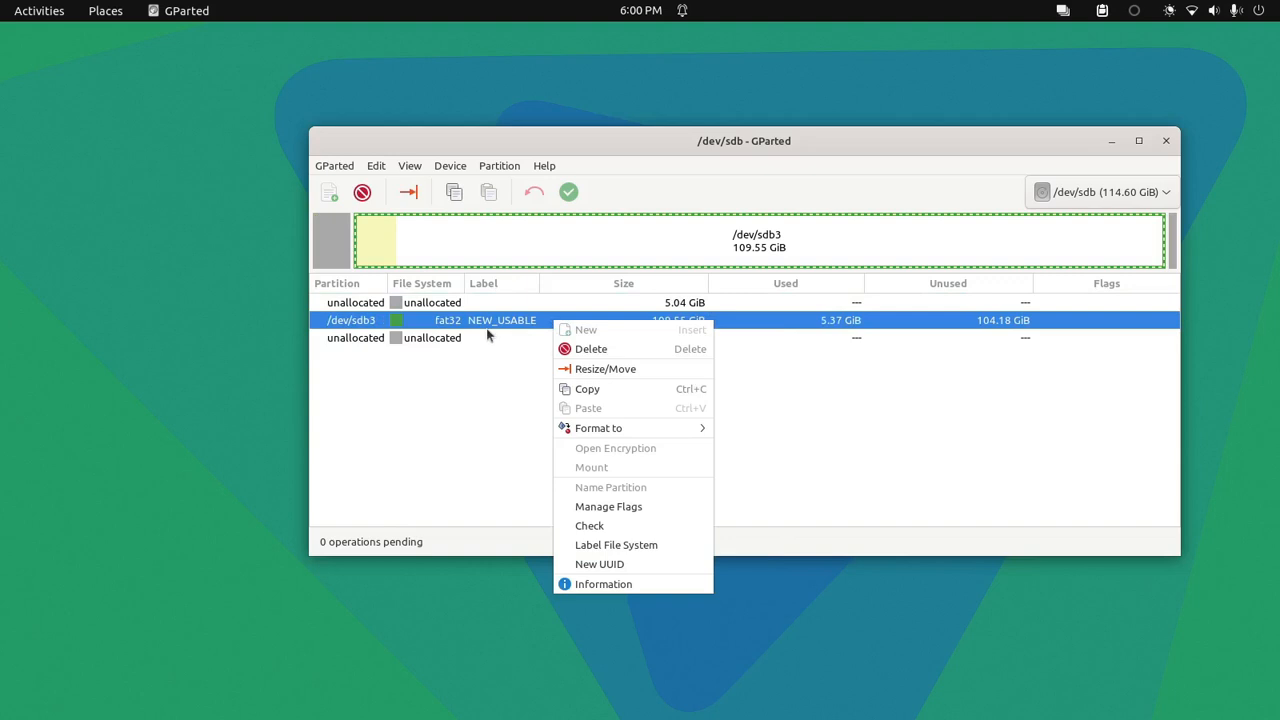
click(605, 369)
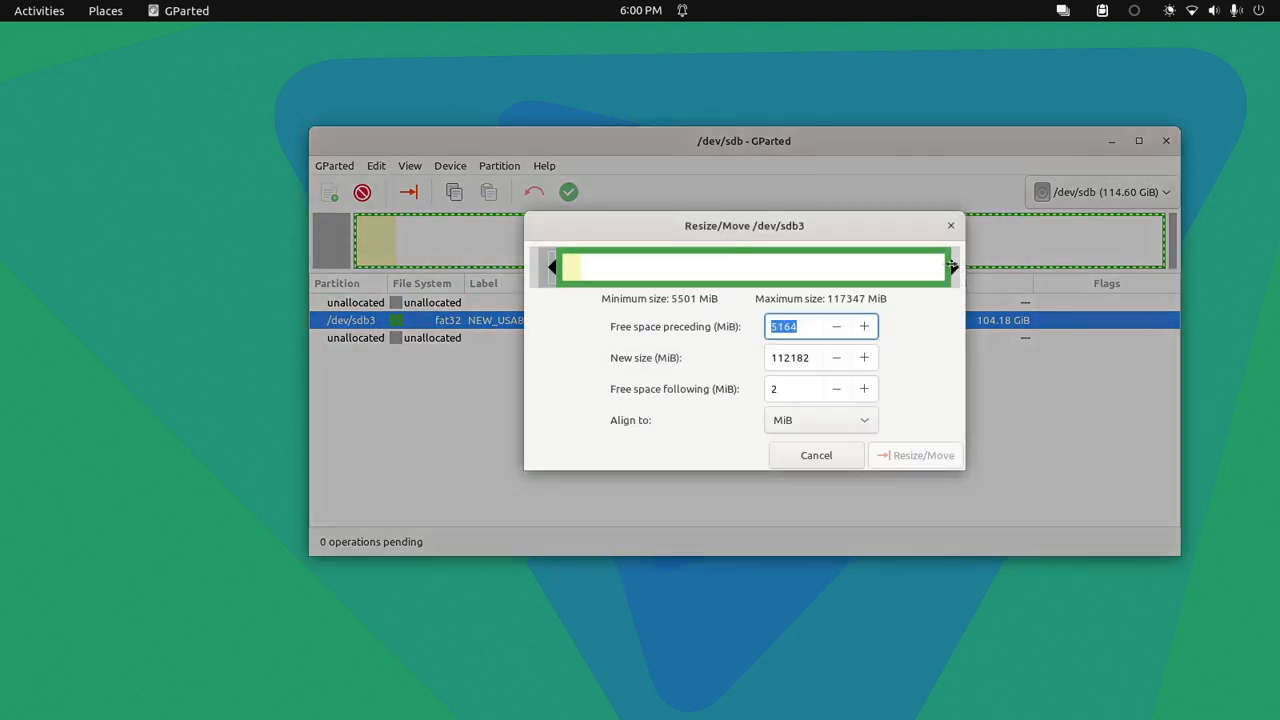
drag(952, 265, 831, 267)
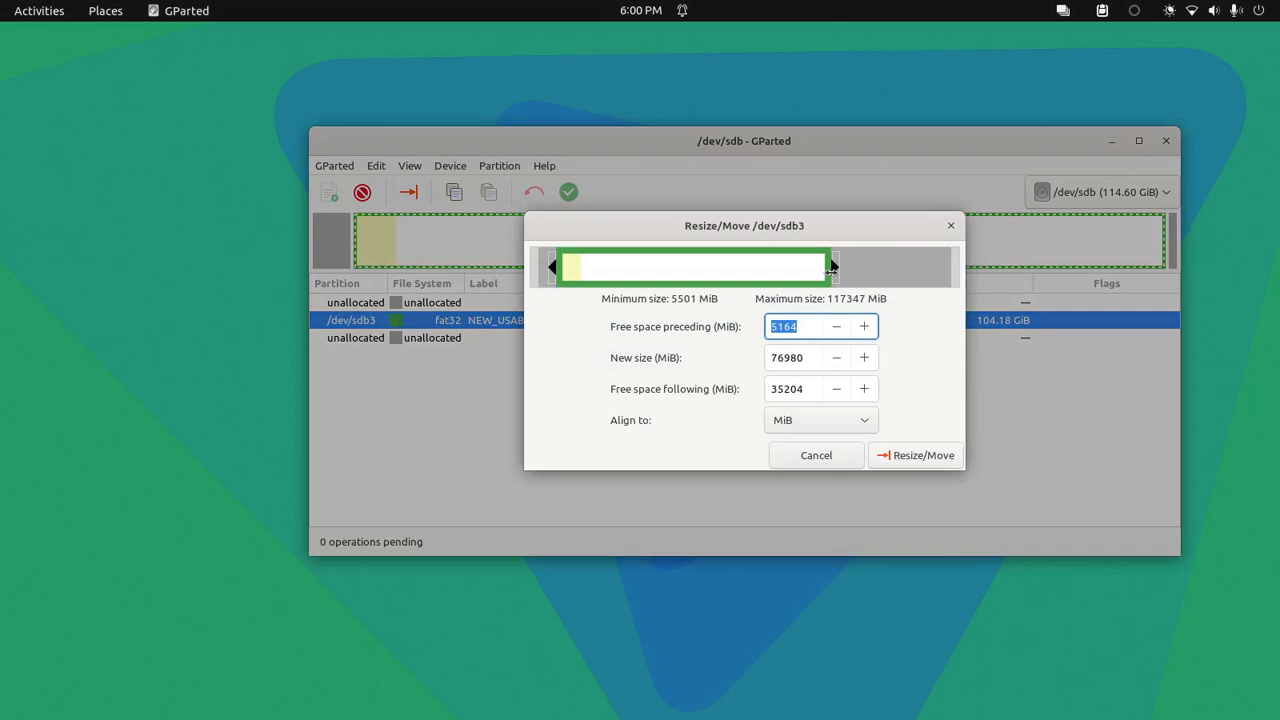
mouse_move(831, 267)
mouse_down()
mouse_move(811, 267)
mouse_move(813, 278)
mouse_up()
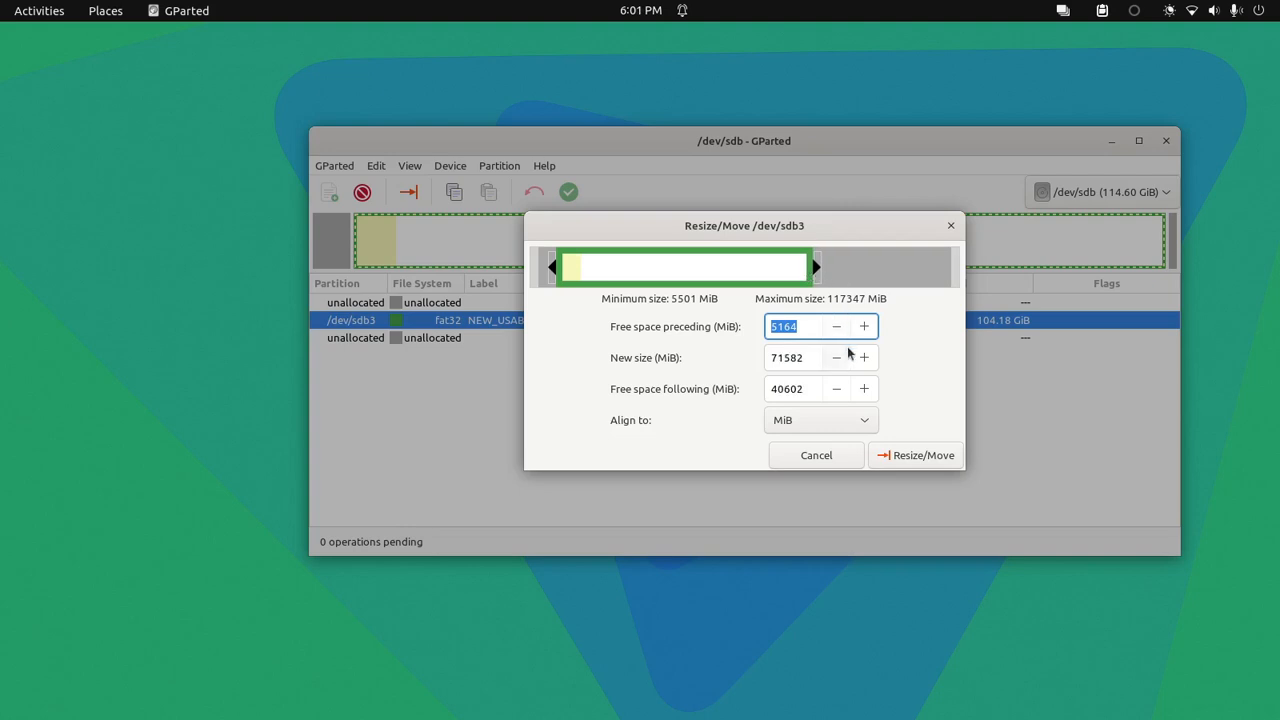
click(892, 456)
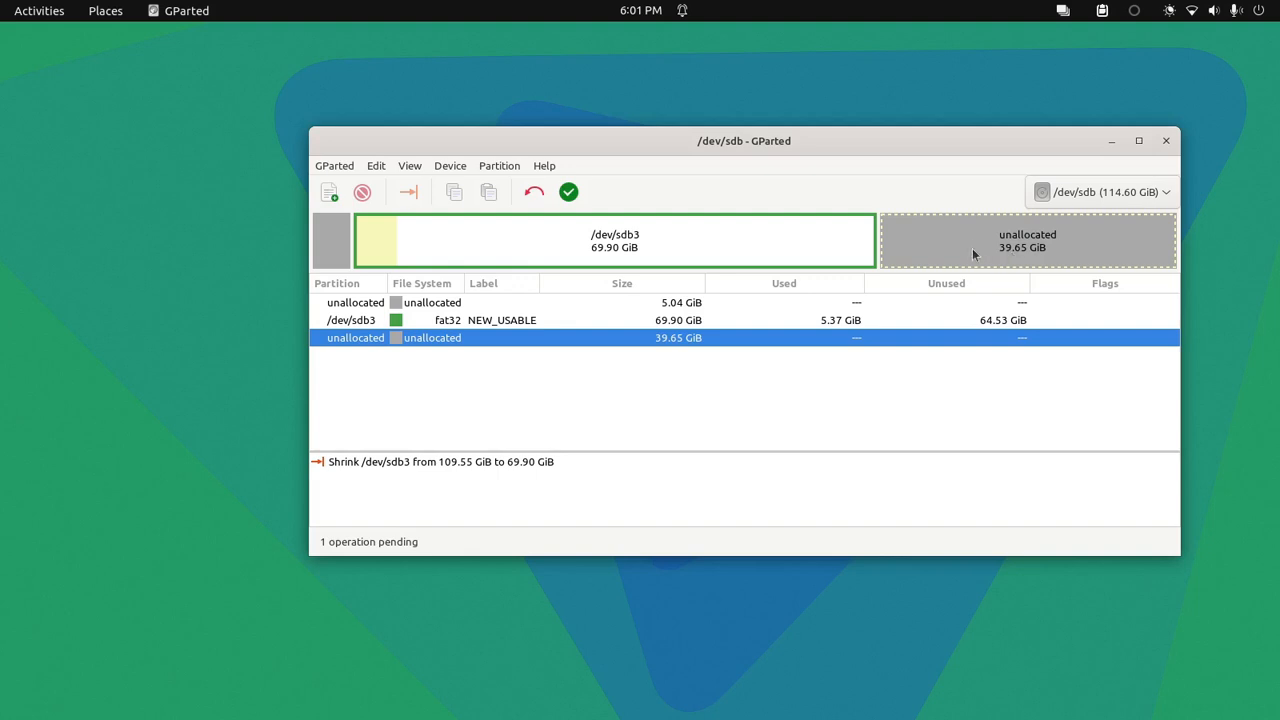
- Queue a new 40602 MiB fat32 primary partition without a label in the unallocated space after /dev/sdb3
right_click(973, 242)
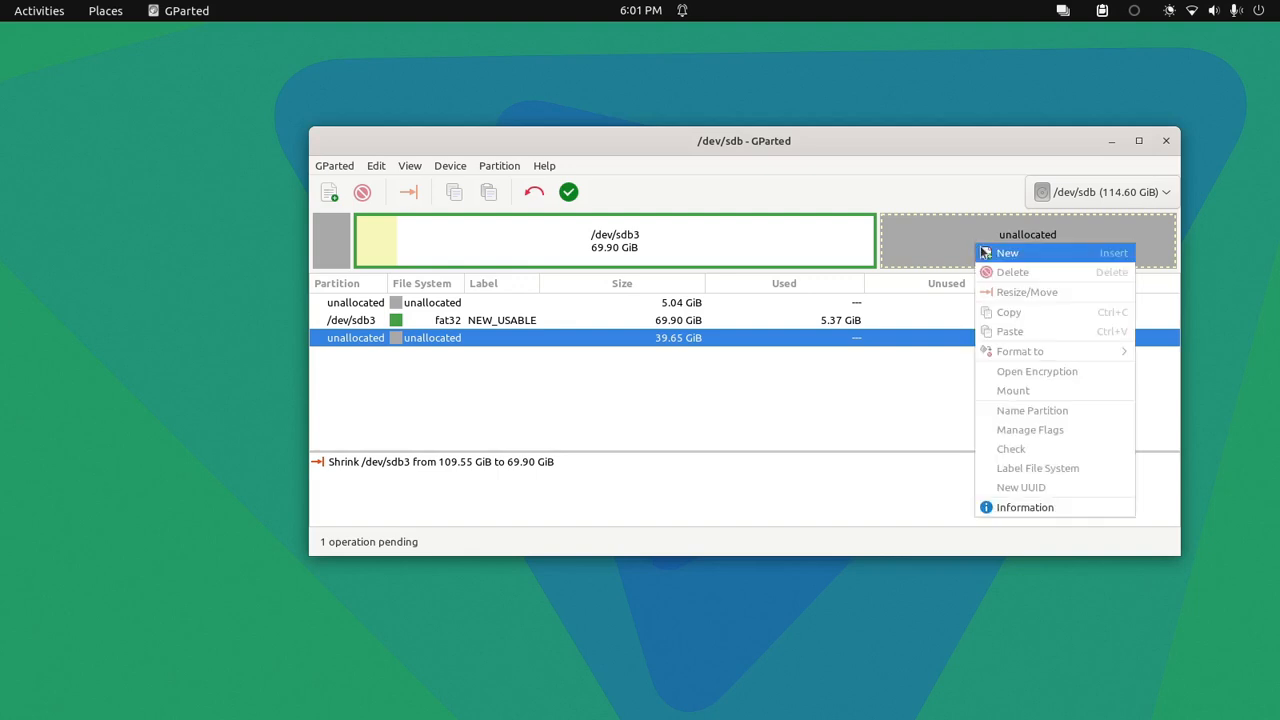
click(985, 252)
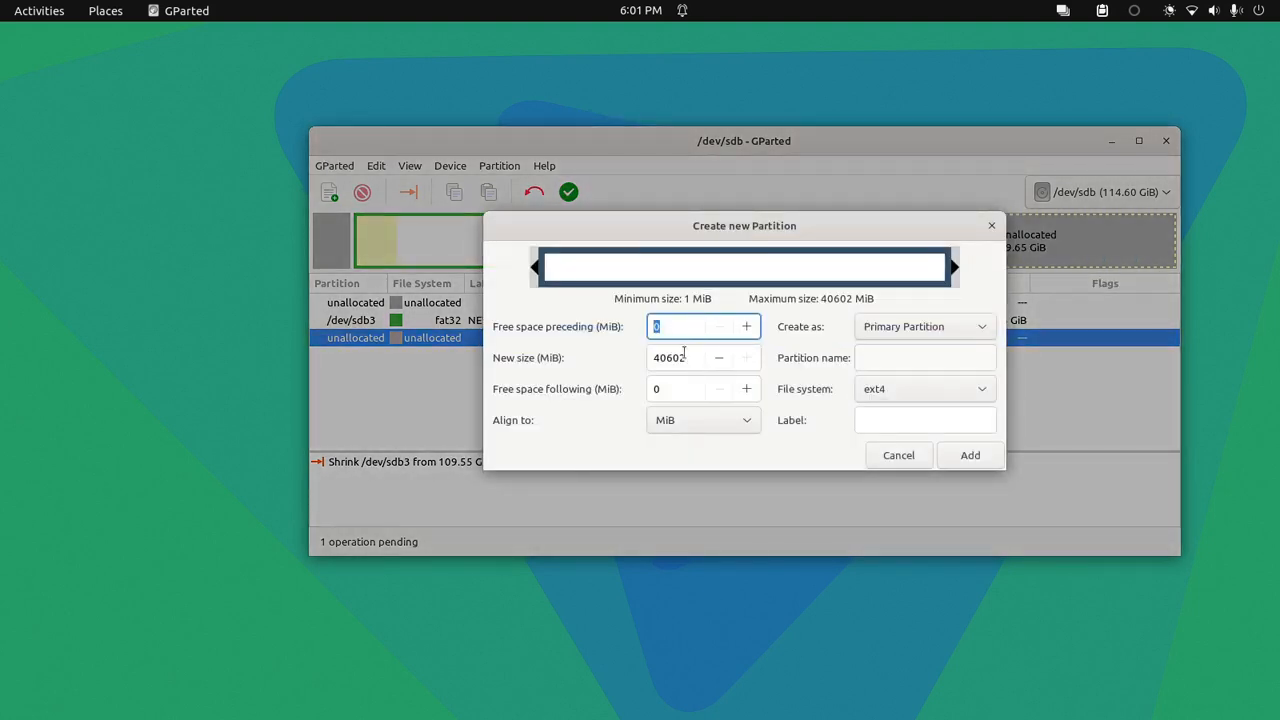
click(950, 330)
click(955, 332)
click(913, 391)
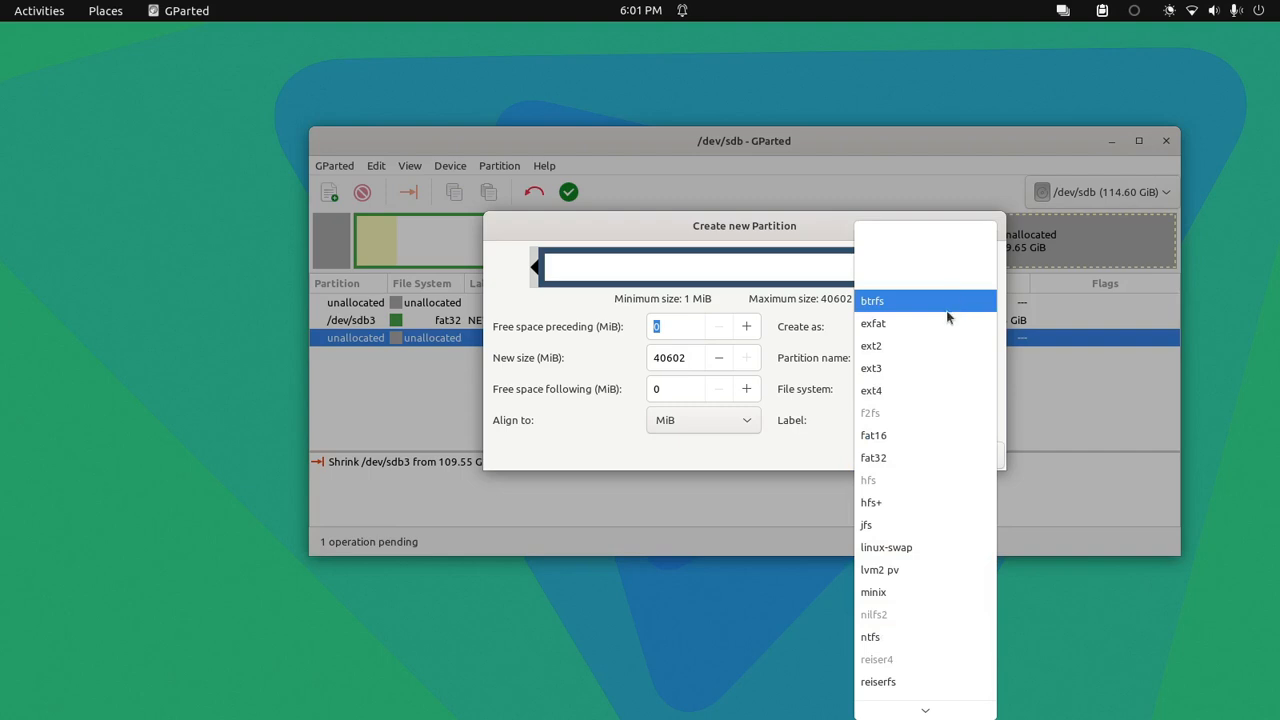
click(945, 459)
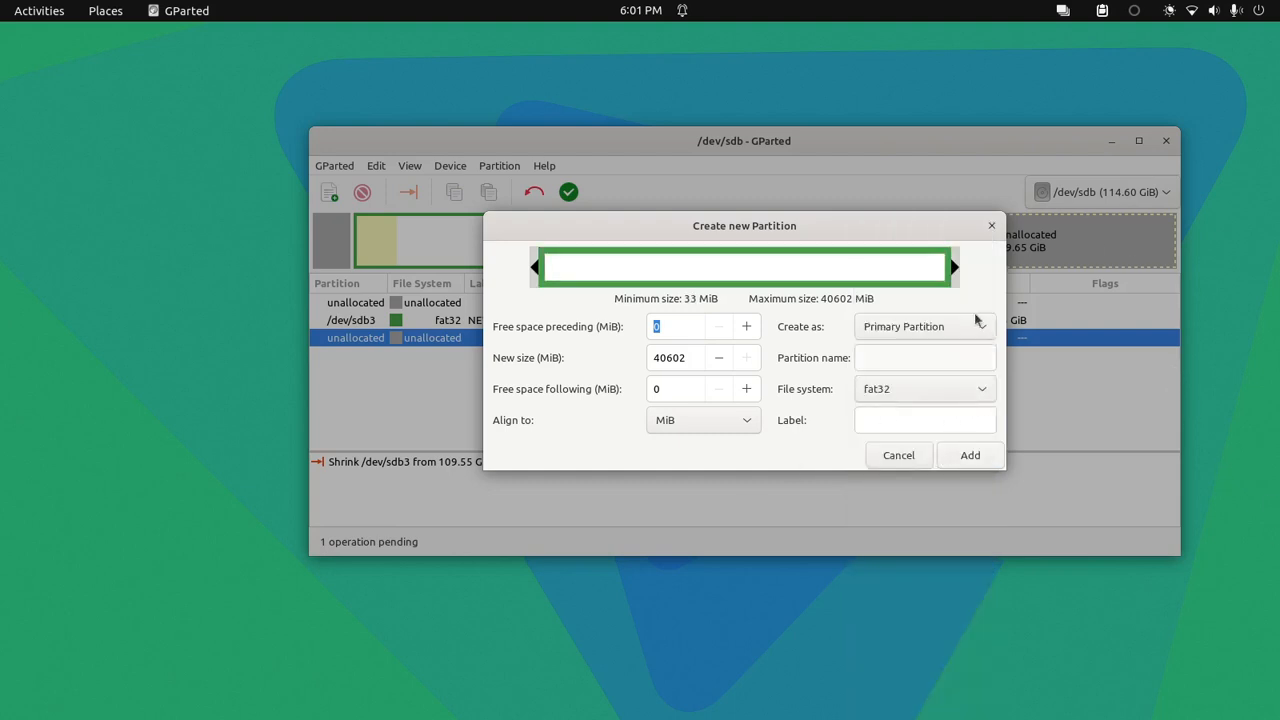
click(970, 455)
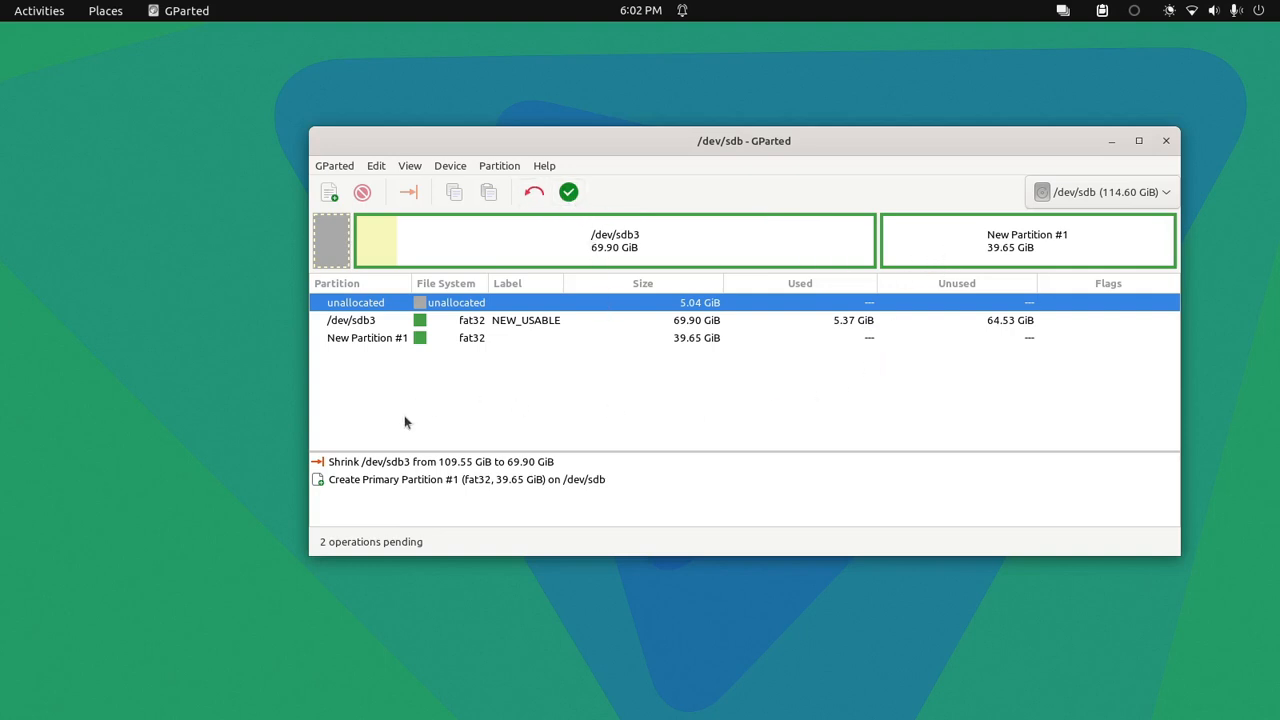
- Enlarge the pending operations list and undo the creation of the unlabelled fat32 partition
drag(613, 450, 622, 383)
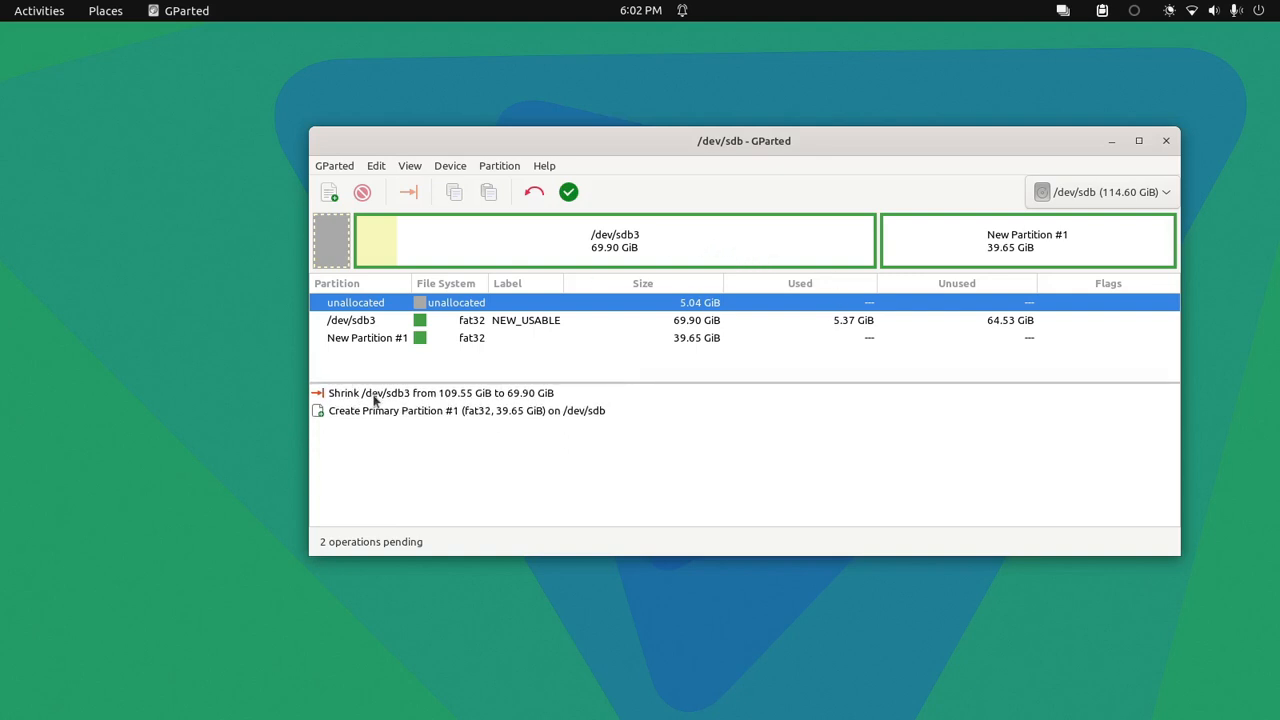
right_click(929, 246)
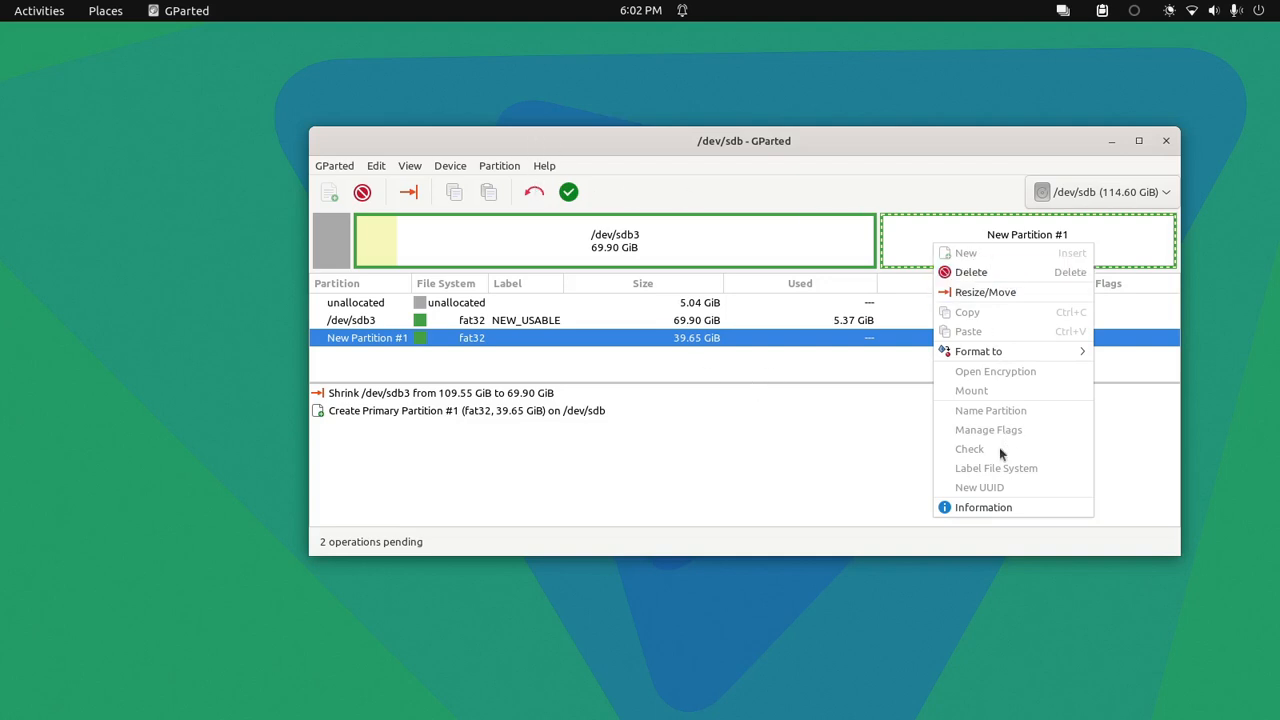
click(922, 248)
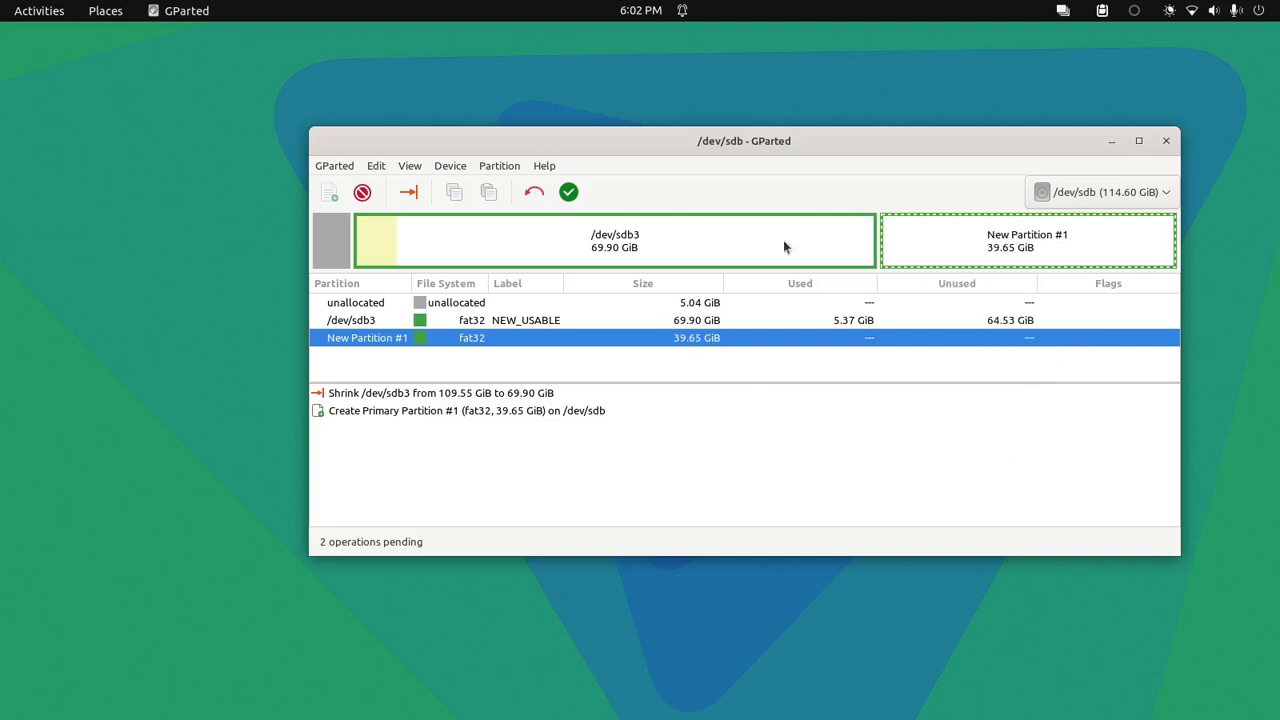
click(535, 193)
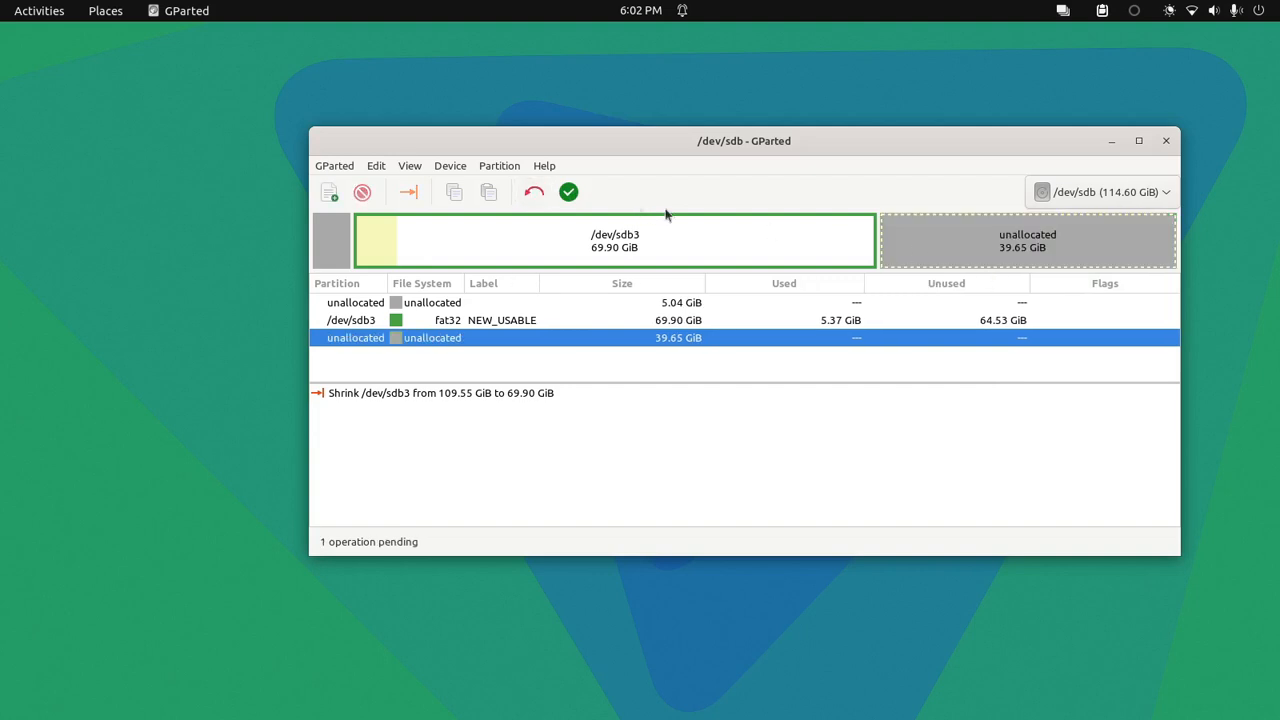
- Queue a new 40602 MiB fat32 primary partition labelled Movie in the unallocated space after /dev/sdb3
right_click(1024, 257)
click(1055, 259)
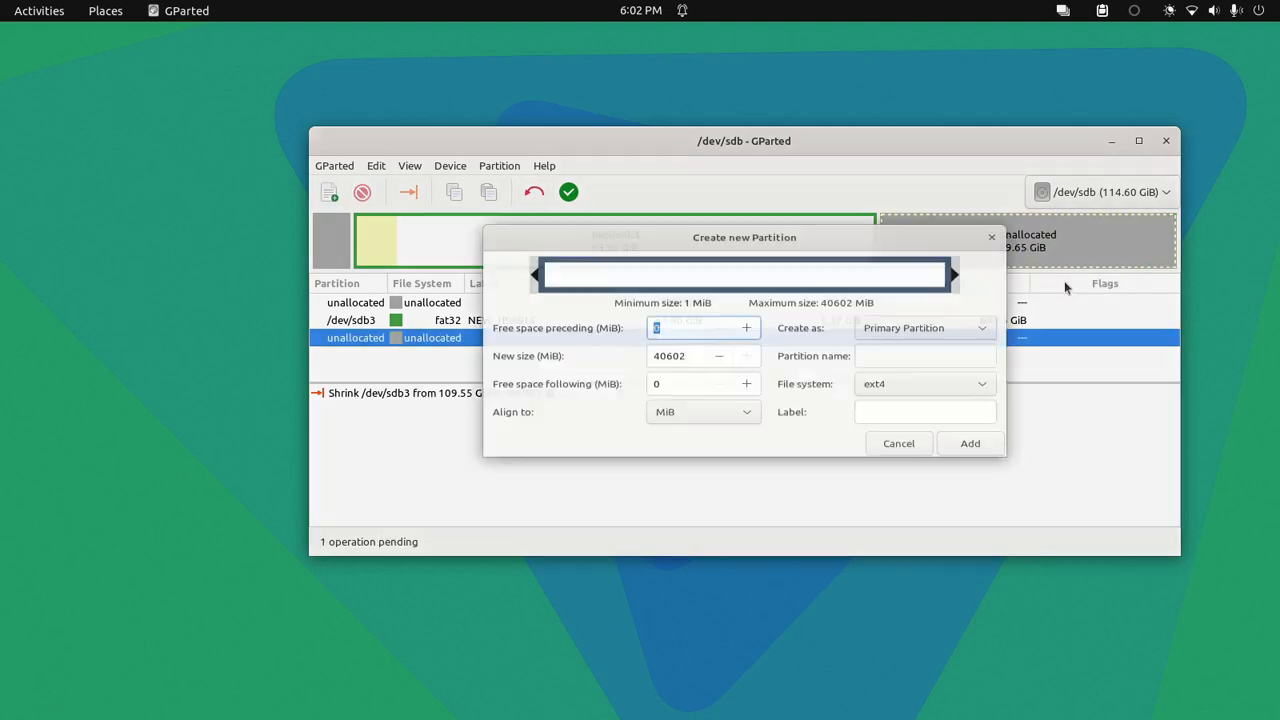
click(883, 391)
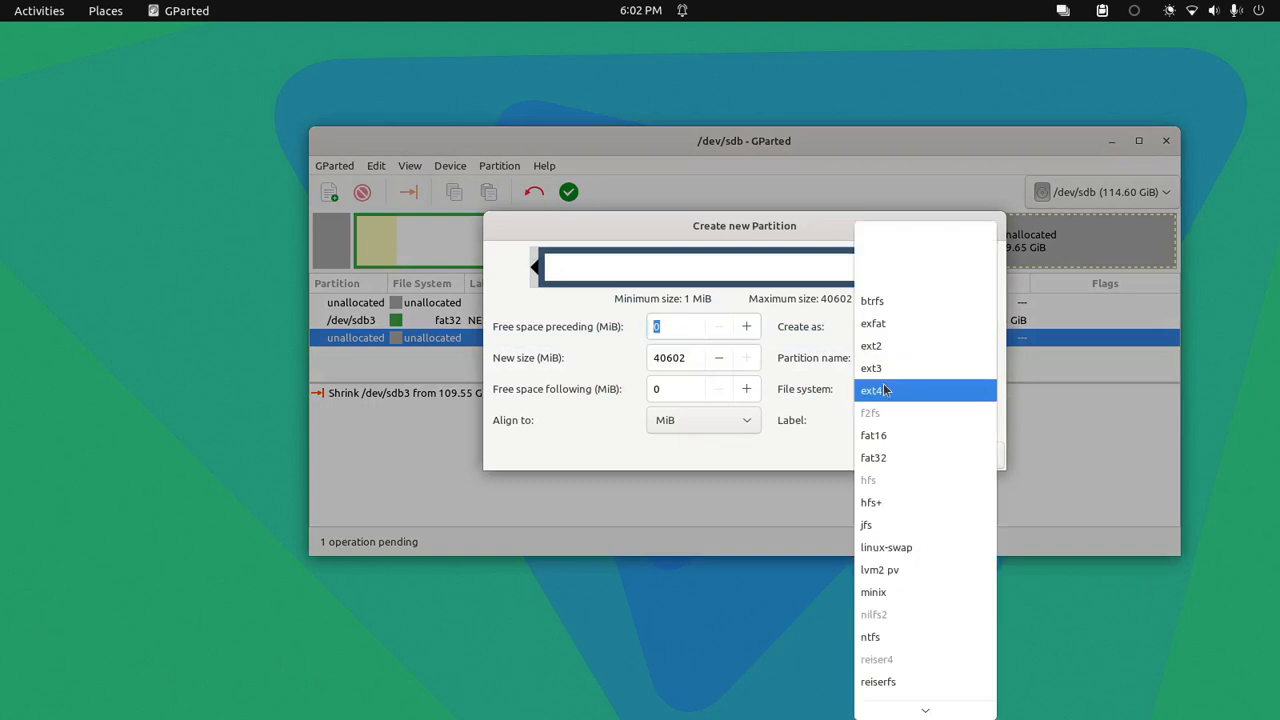
click(938, 462)
click(918, 424)
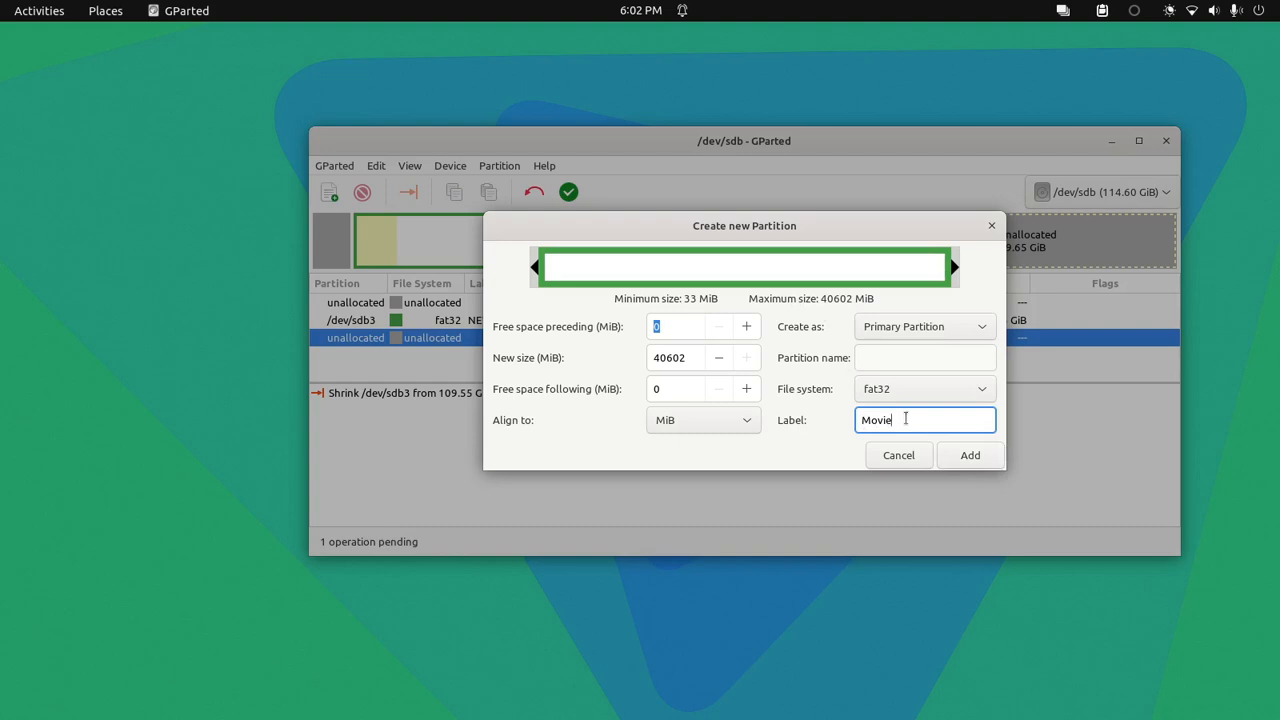
click(970, 456)
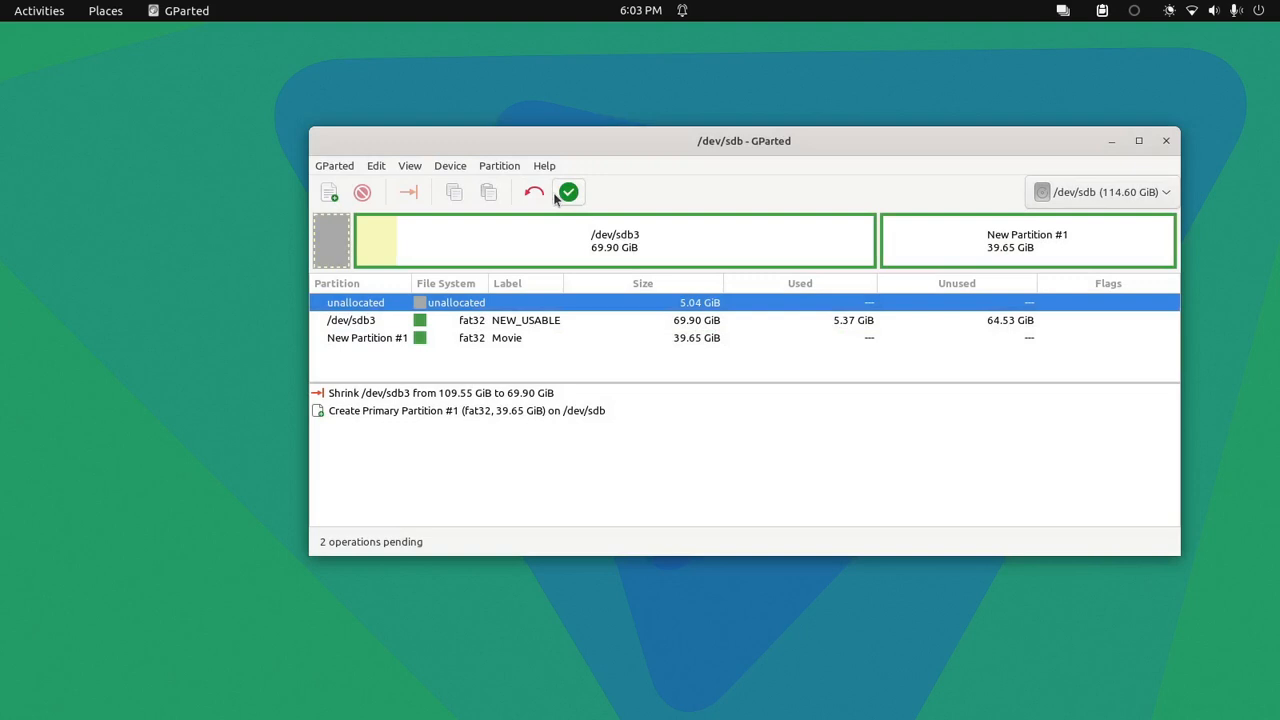
- Apply the pending shrink and partition creation to the disk, expand the operation details, and close the progress dialog
click(566, 194)
click(831, 400)
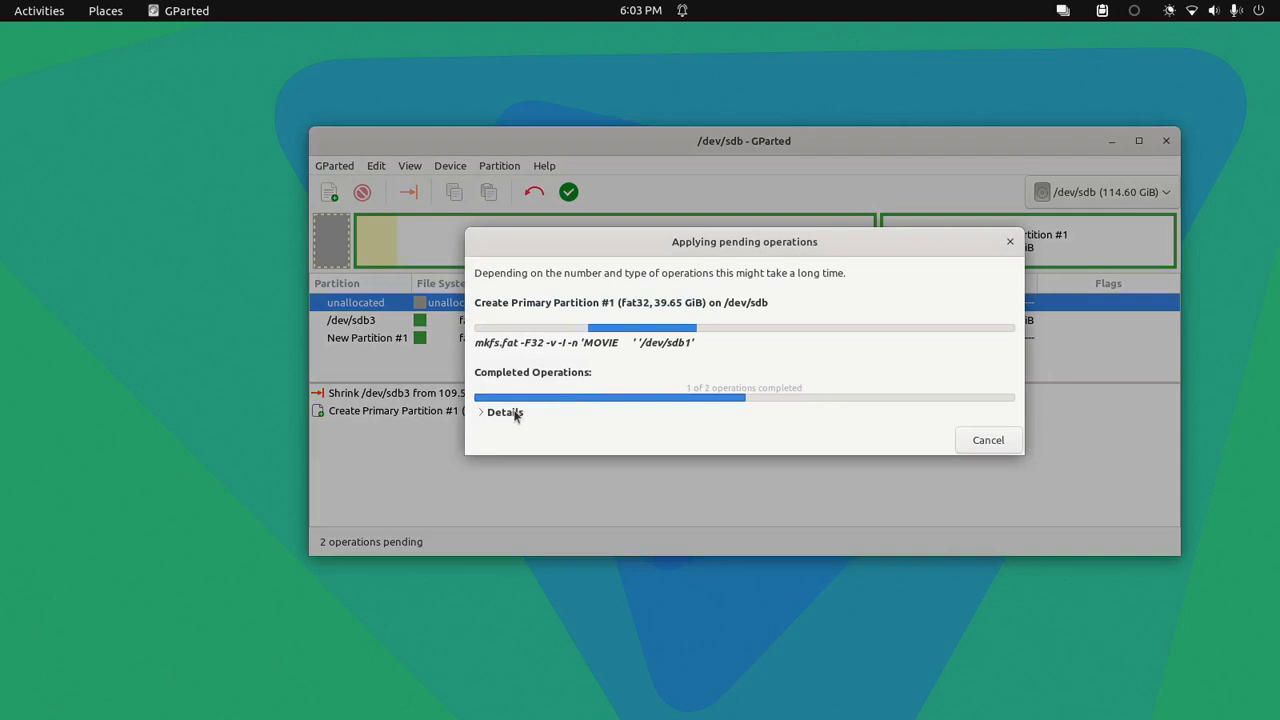
click(503, 342)
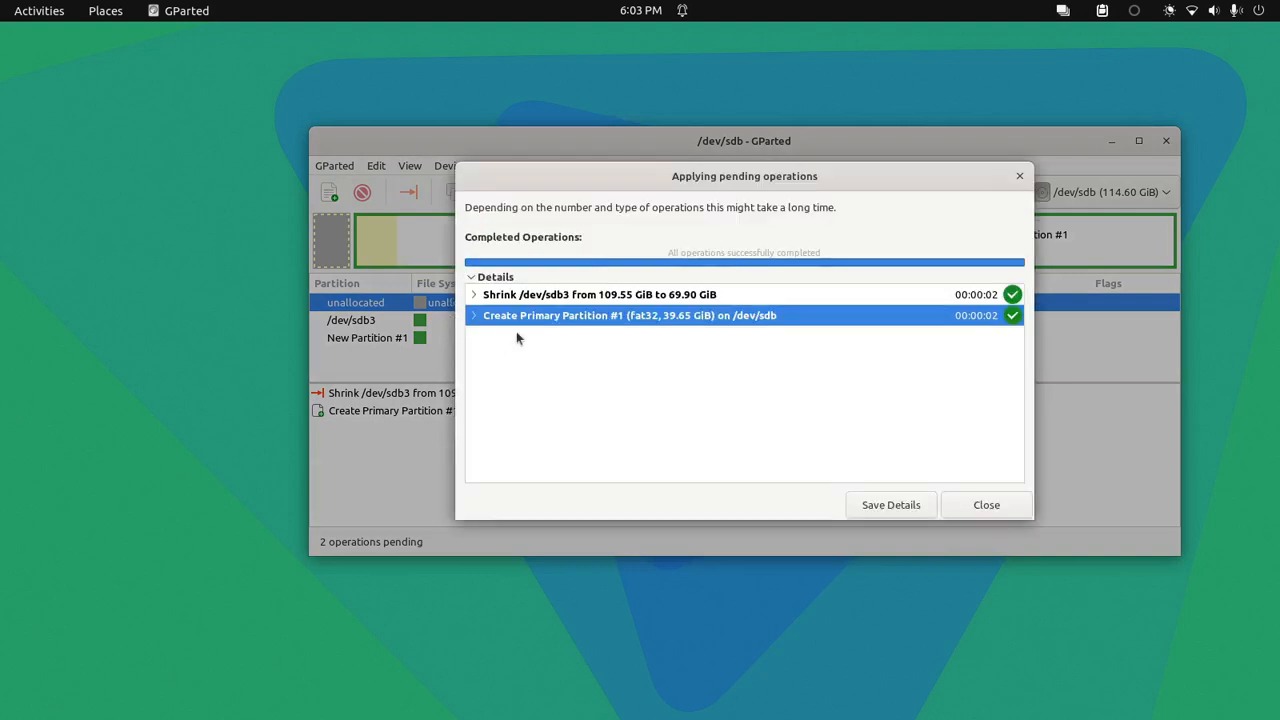
click(962, 505)
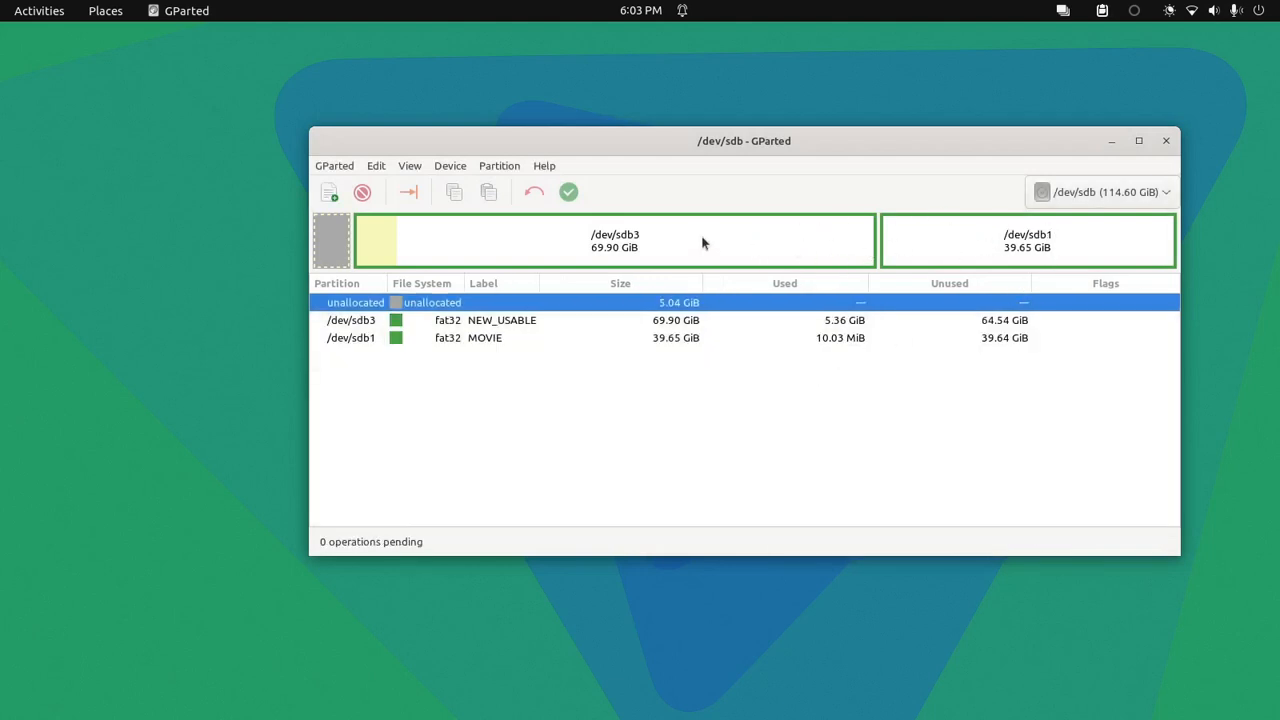
click(905, 259)
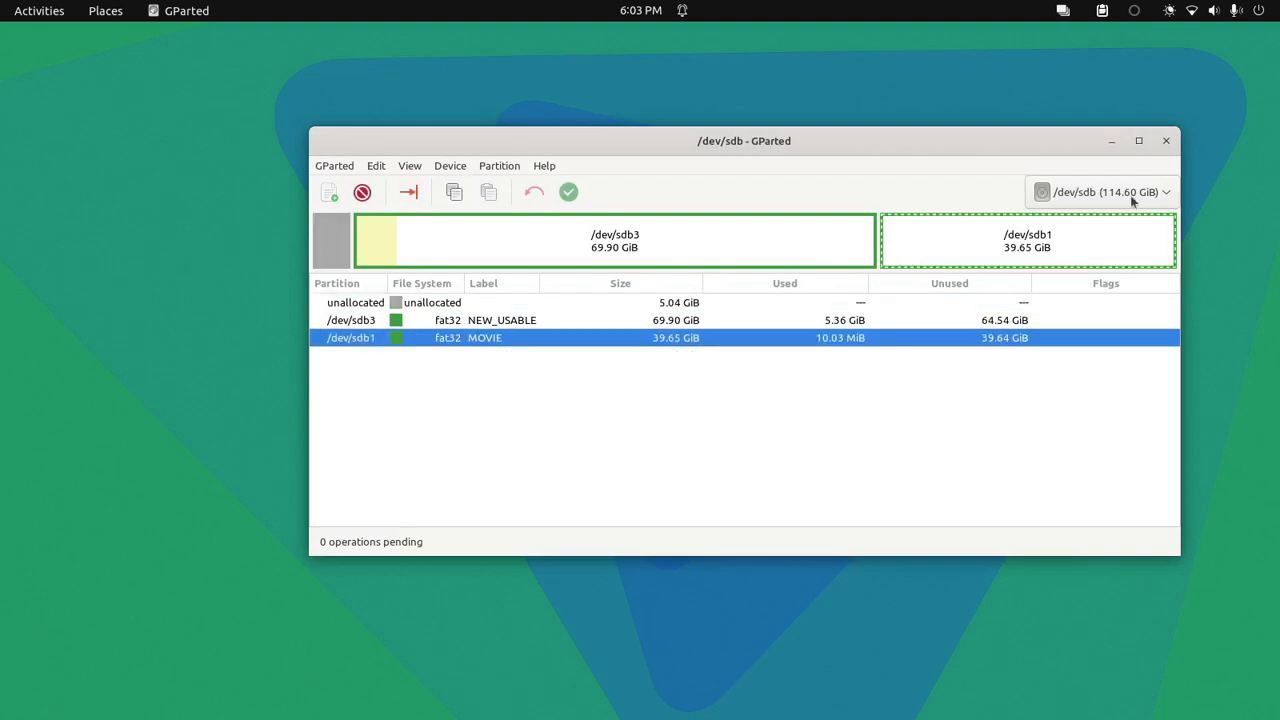
right_click(967, 250)
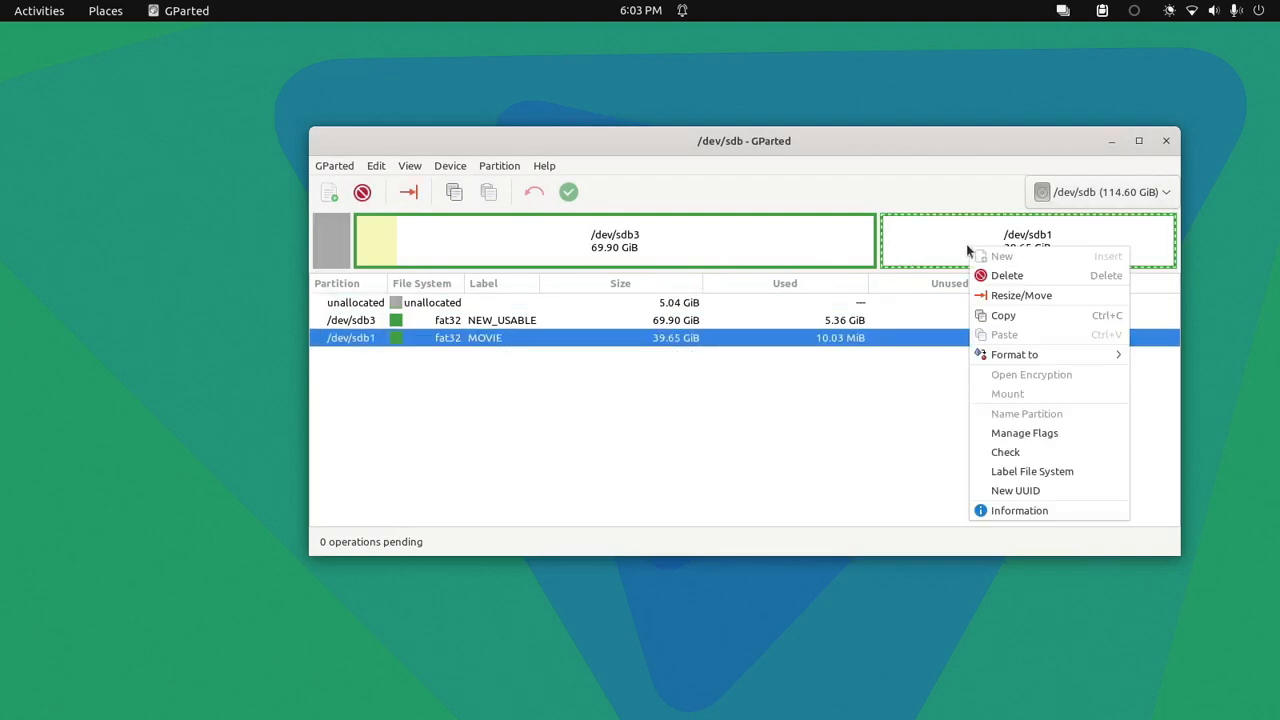
click(823, 401)
key(super)
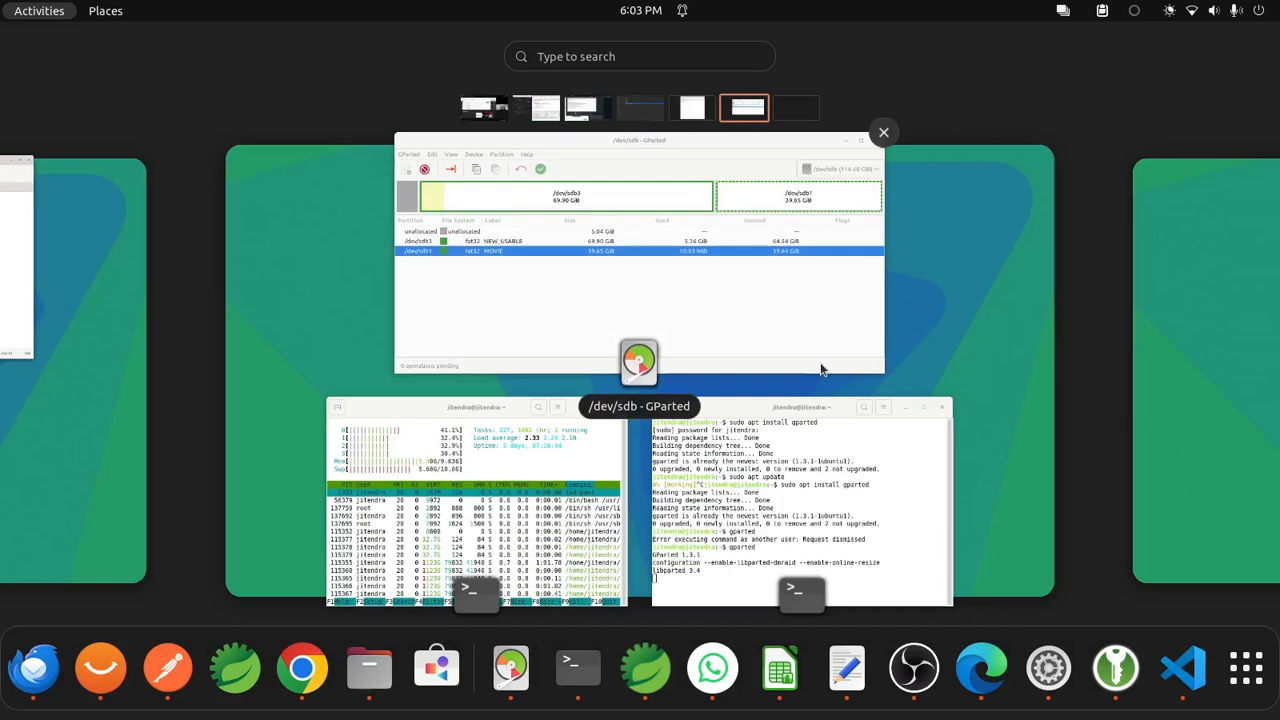
click(679, 265)
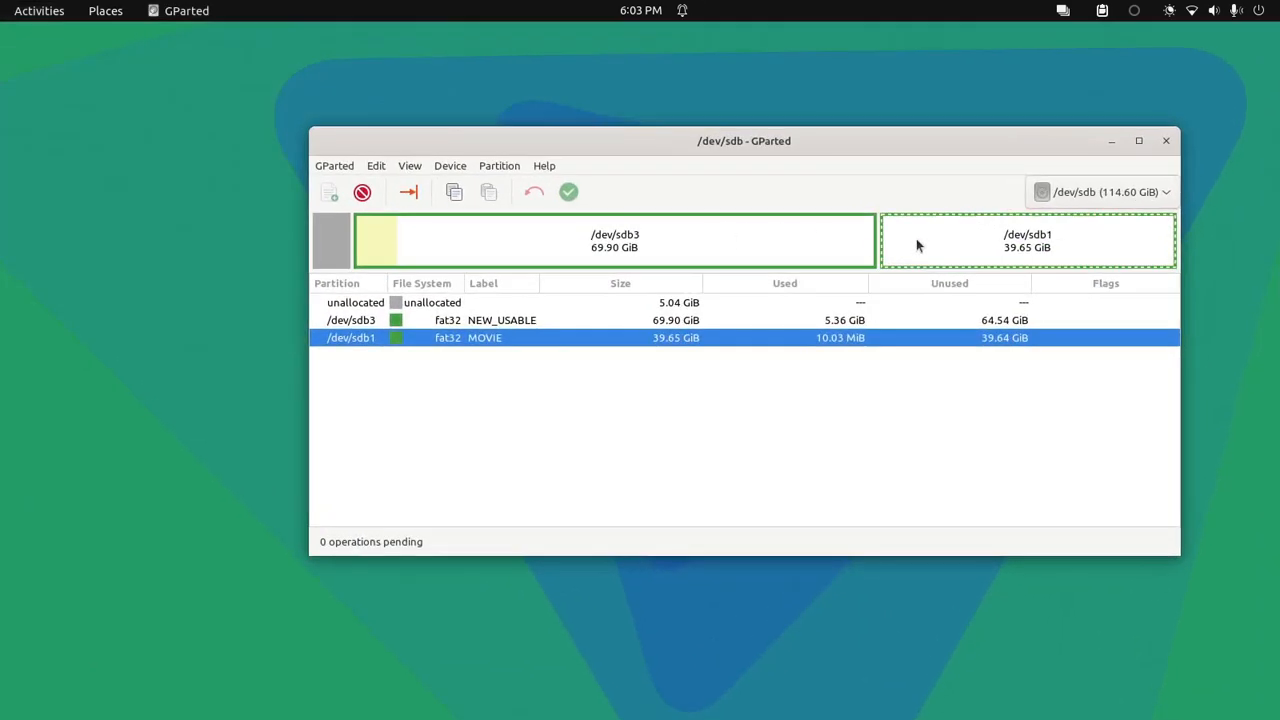
right_click(917, 241)
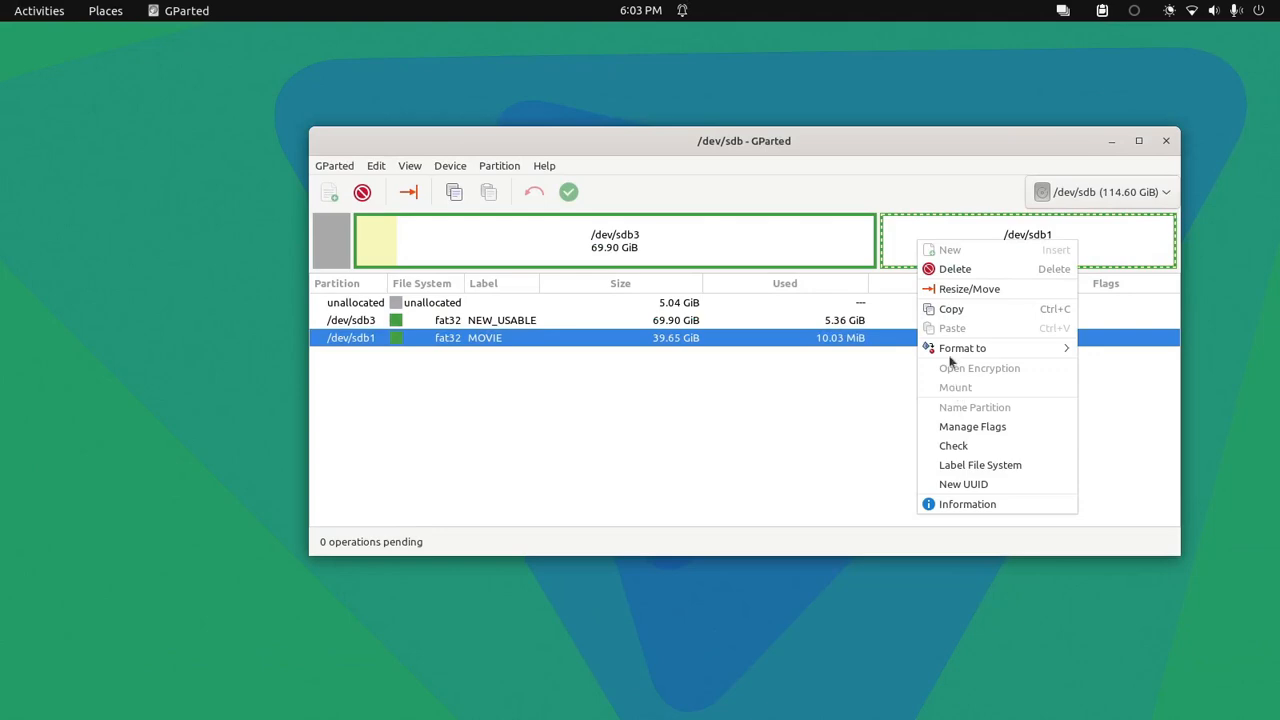
click(808, 155)
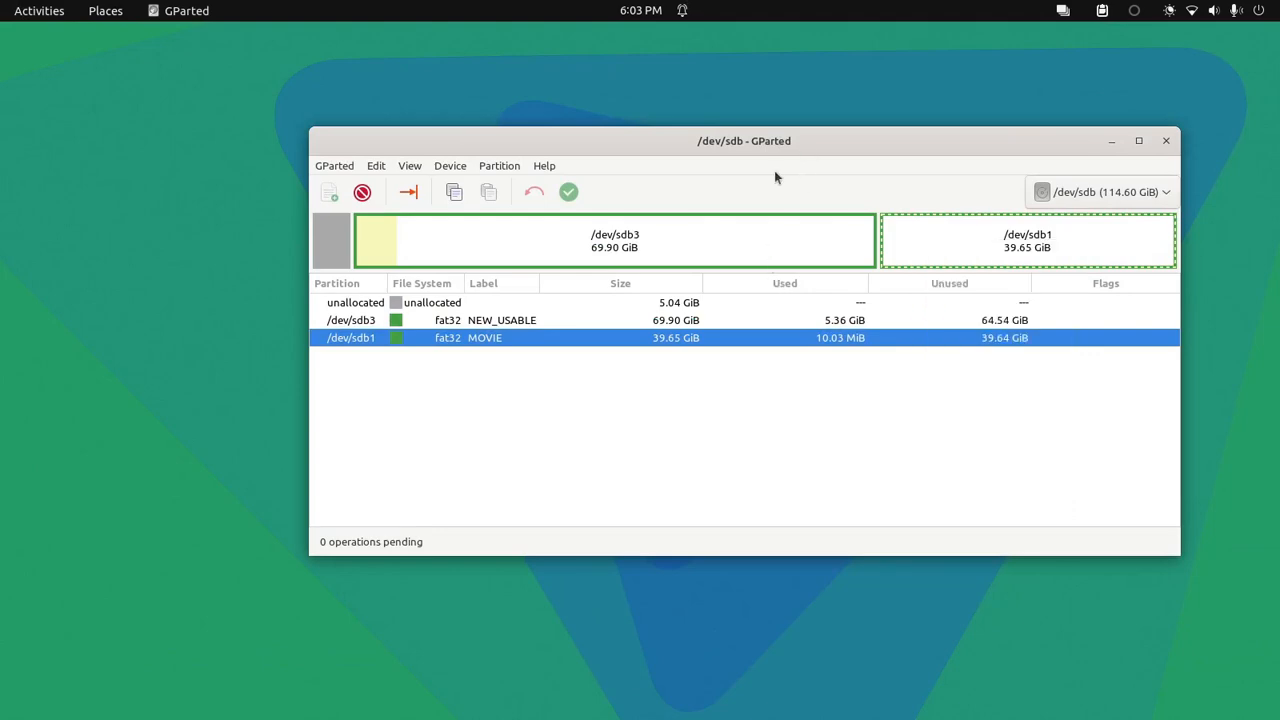
- Check Other Locations in a new Files window for the disk's partitions, and close that window
key(super)
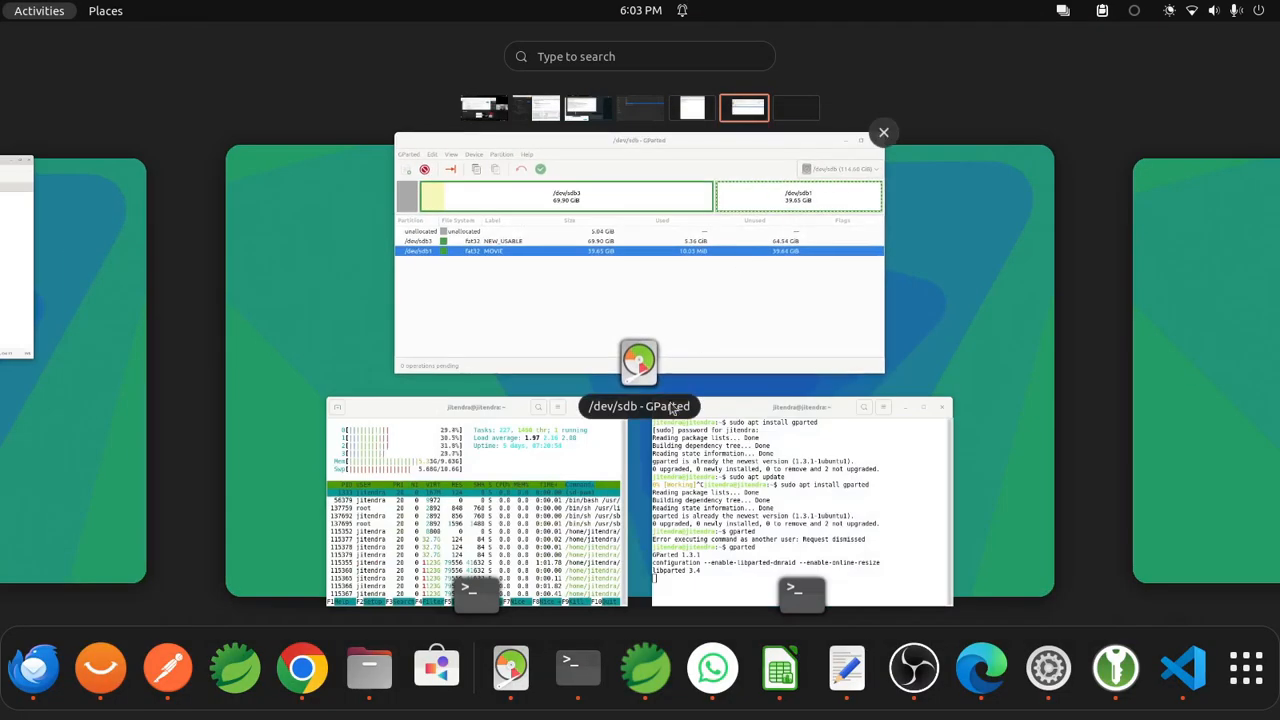
right_click(368, 673)
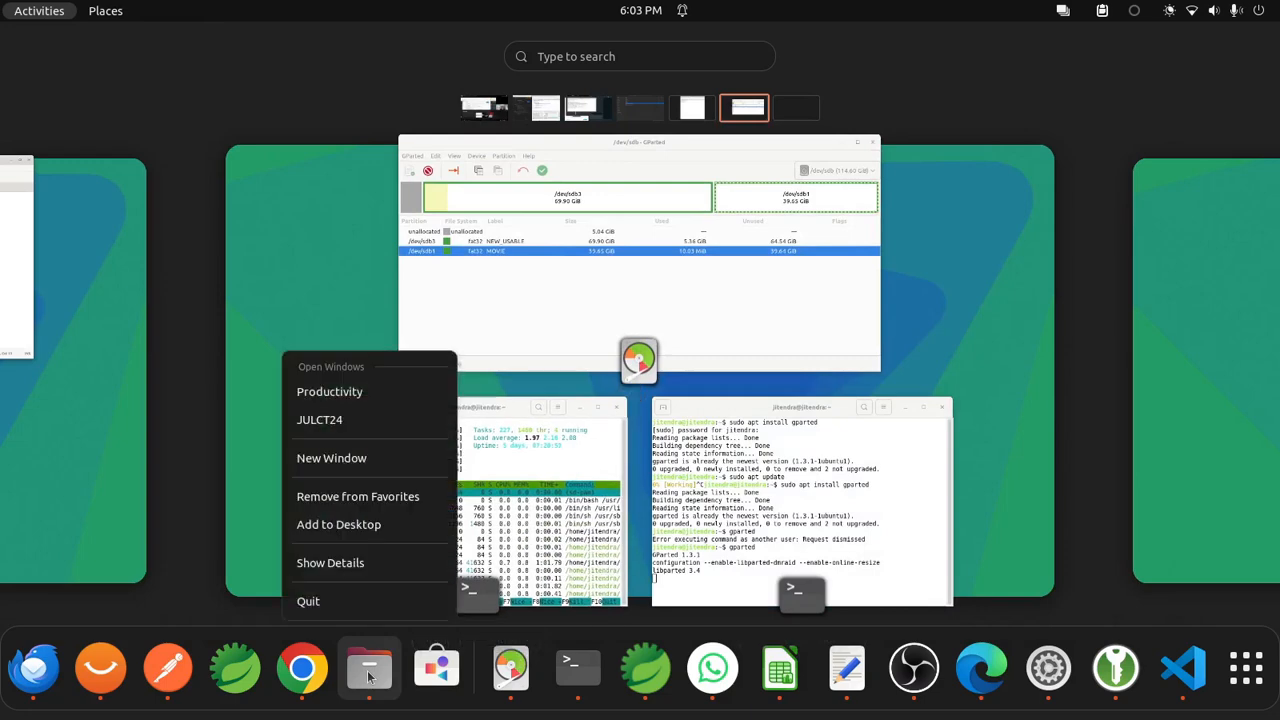
click(378, 467)
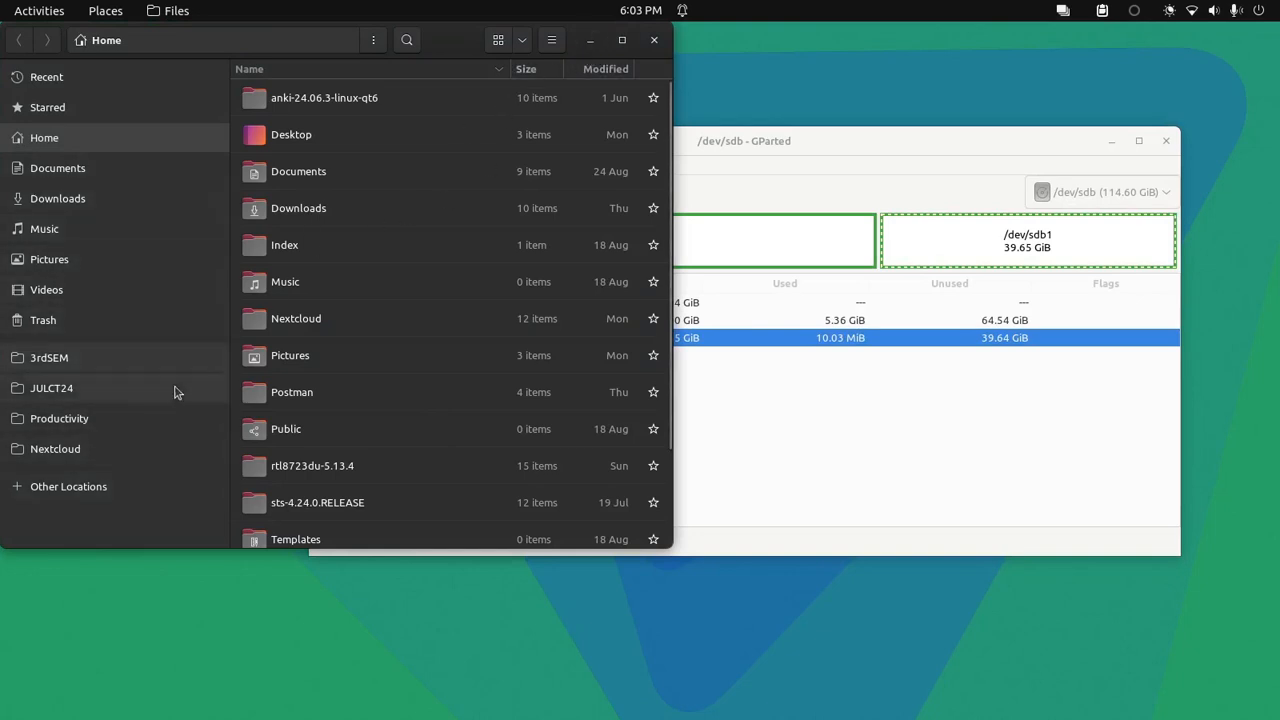
click(83, 490)
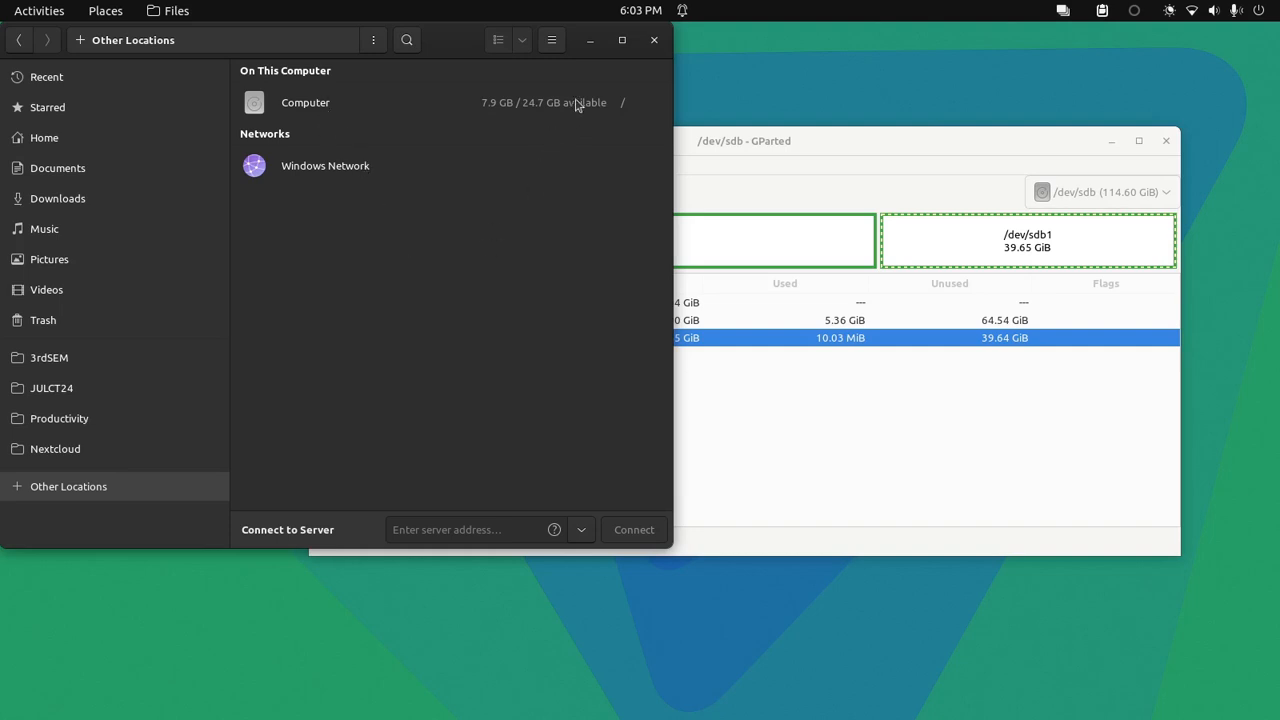
click(654, 40)
- Close the GParted partition editor
click(724, 257)
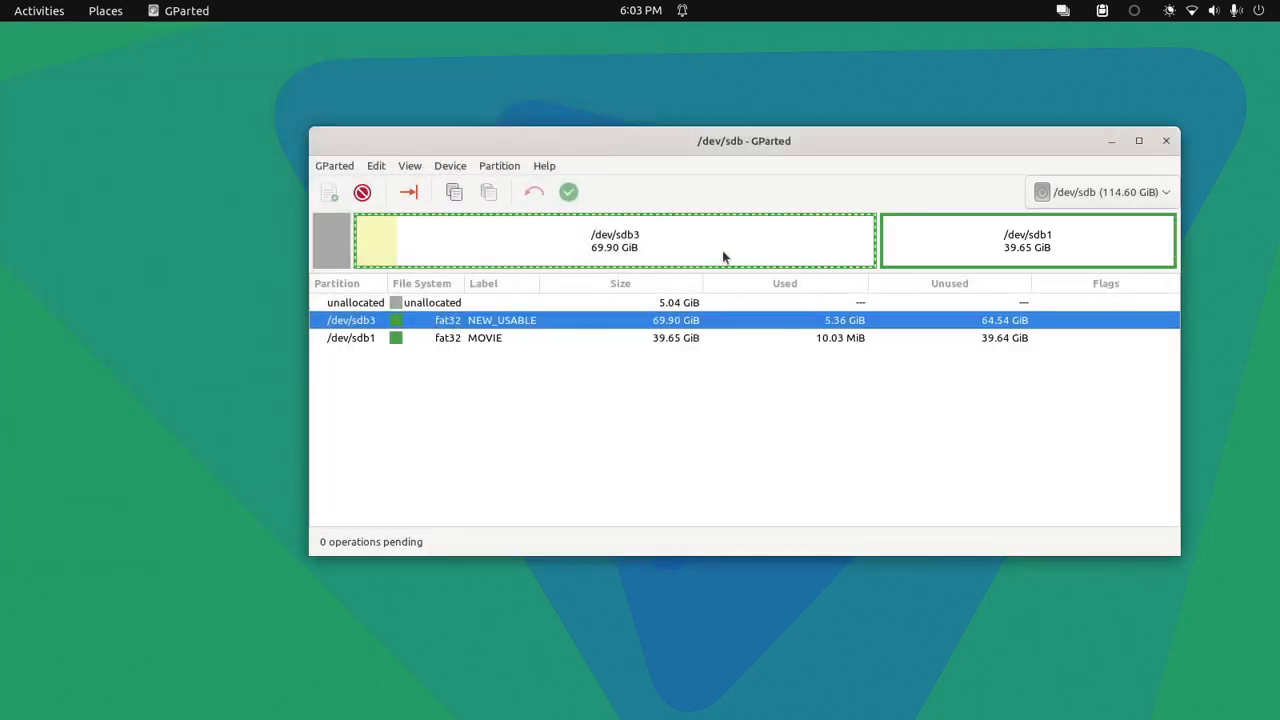
click(944, 253)
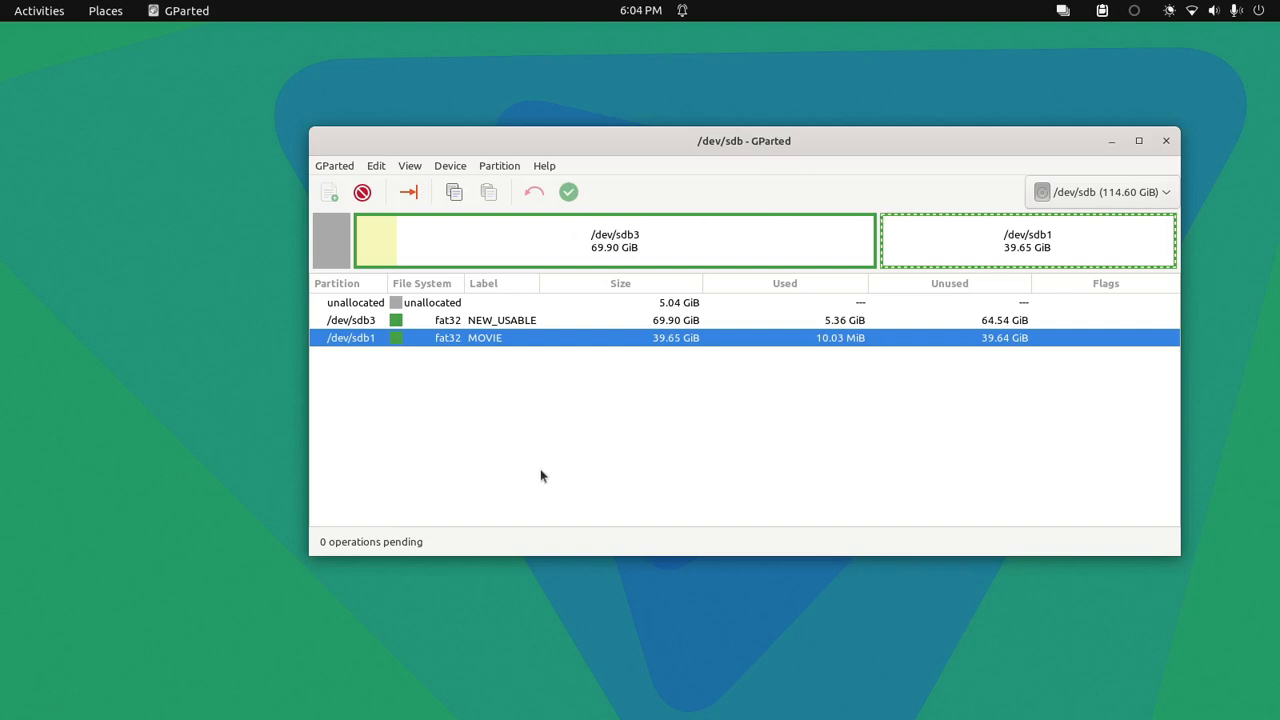
click(1166, 140)
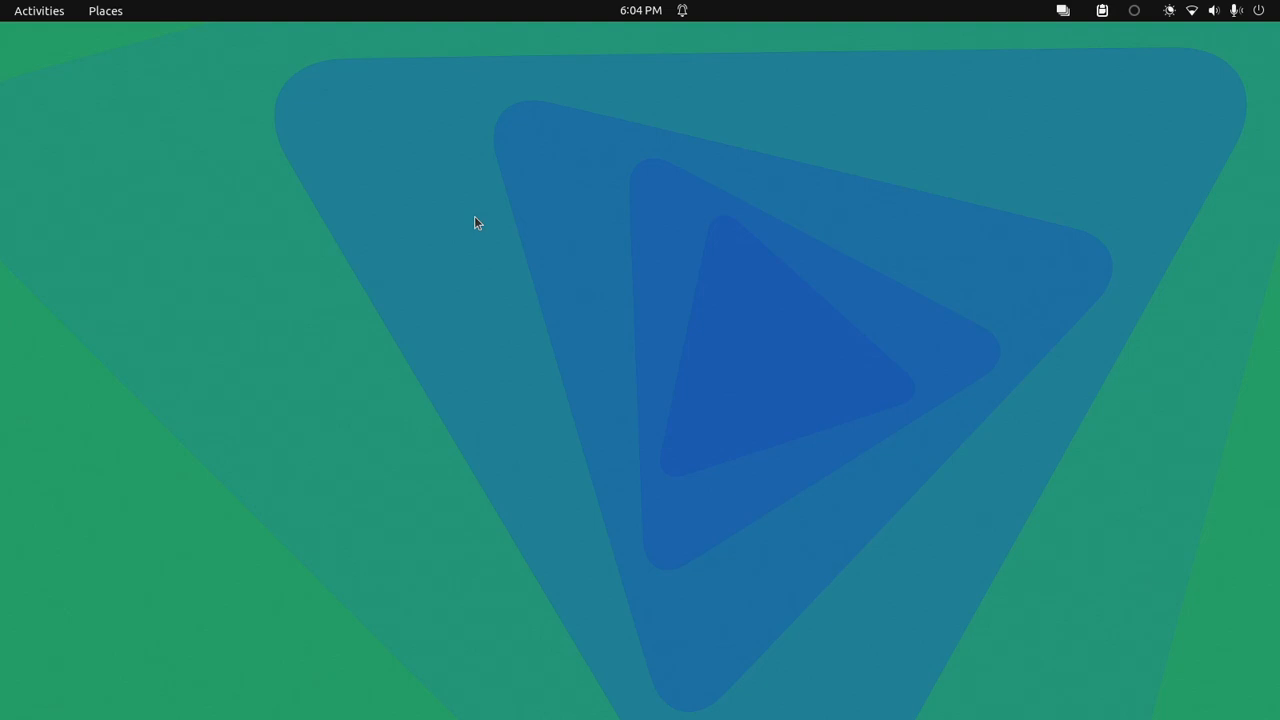
- Search the applications for "file", open a new Files window, and view the contents of the MOVIE volume
key(super)
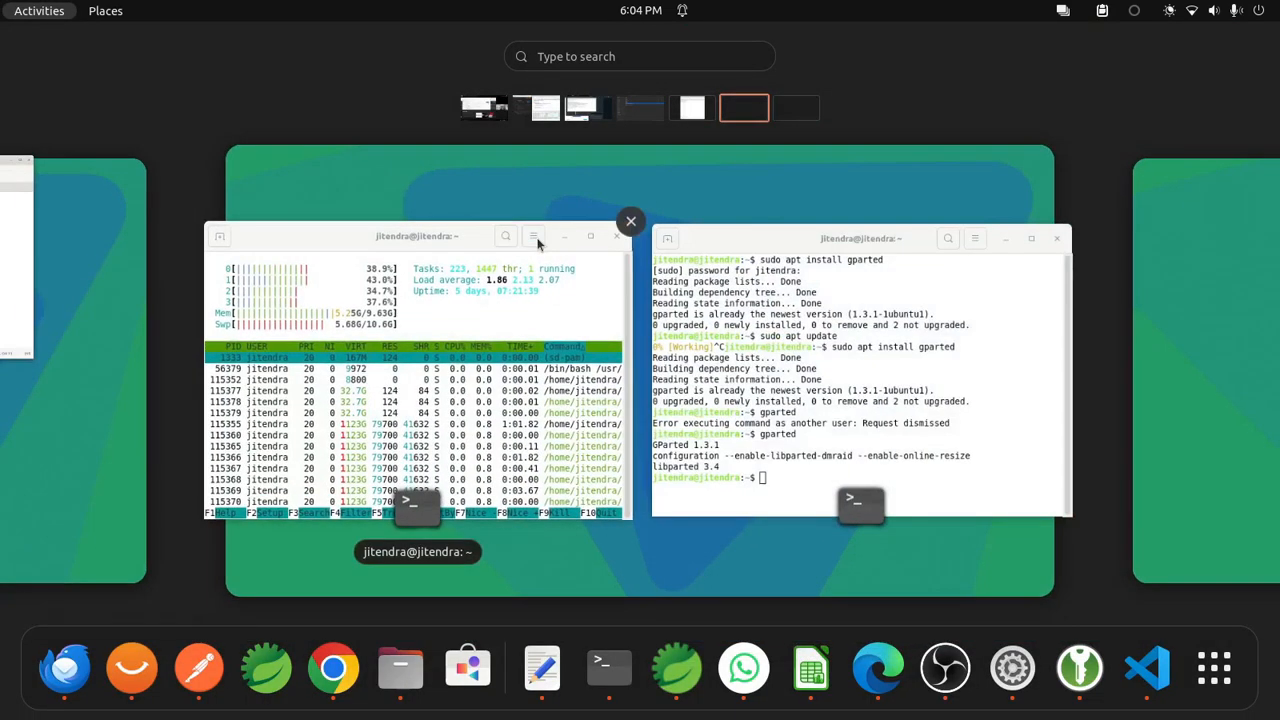
key(super)
key(super)
text(file)
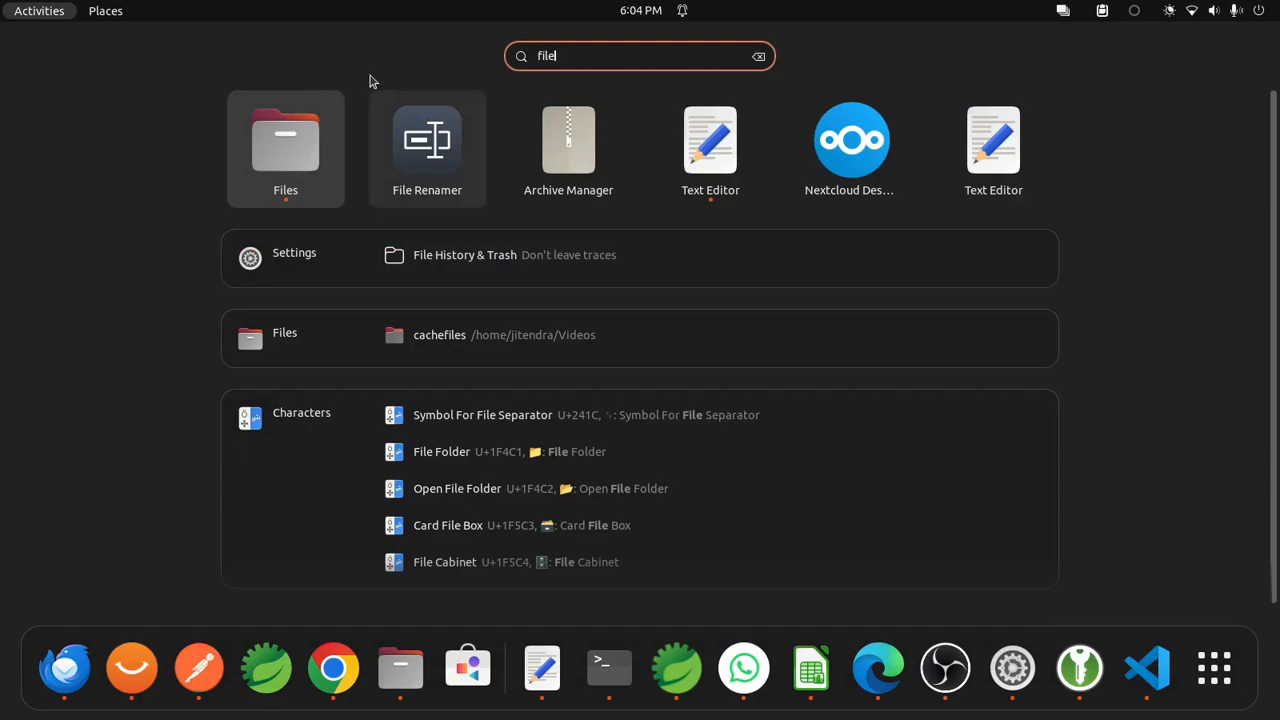
right_click(291, 128)
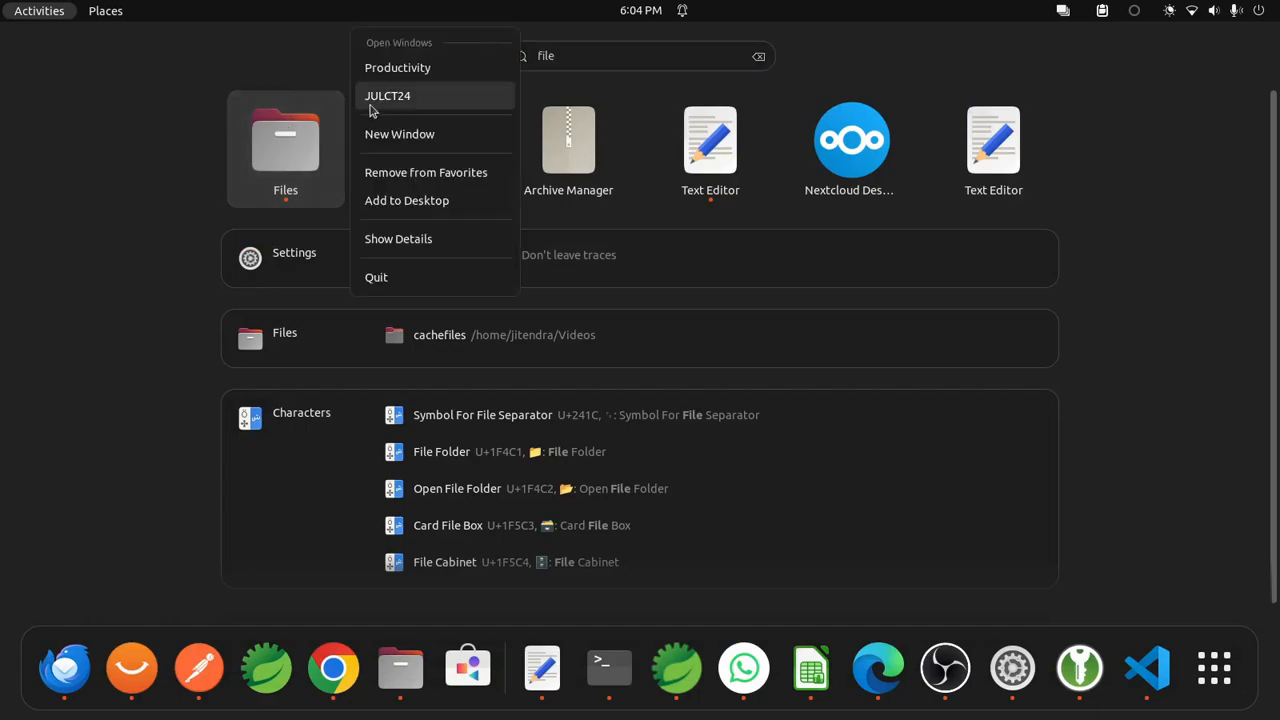
click(457, 129)
scroll(402, 450, down, 1)
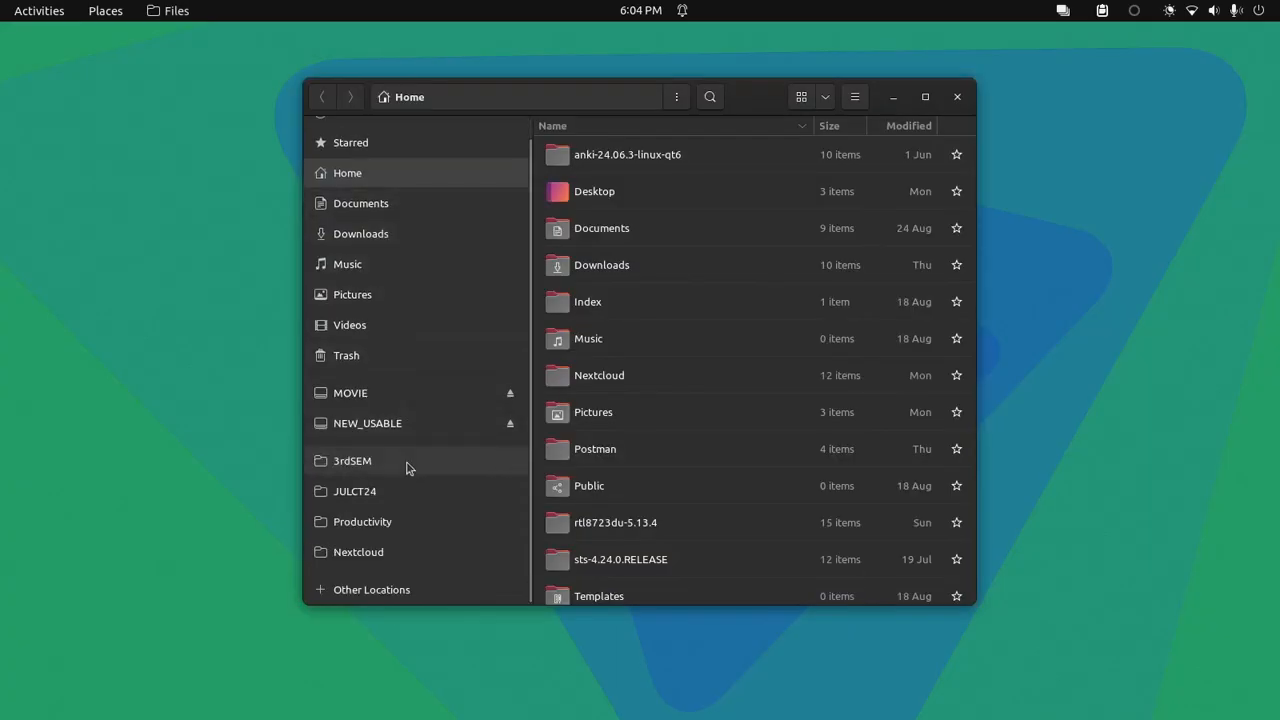
click(362, 395)
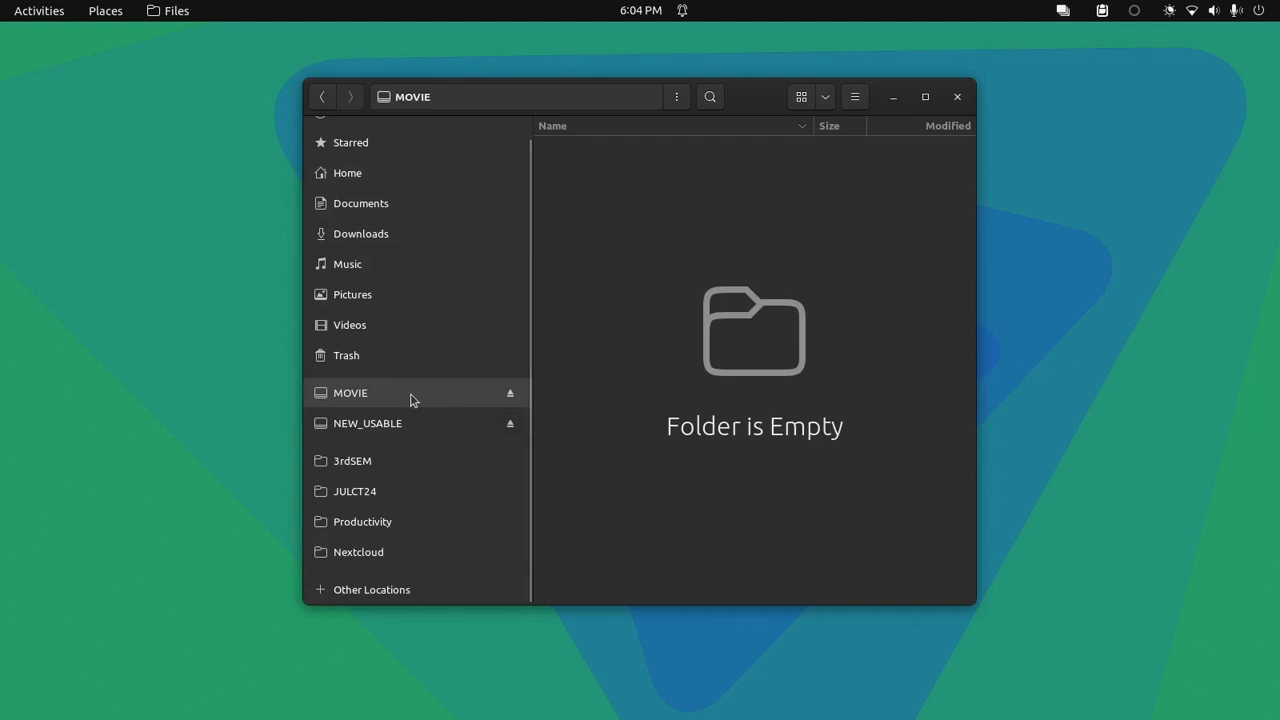